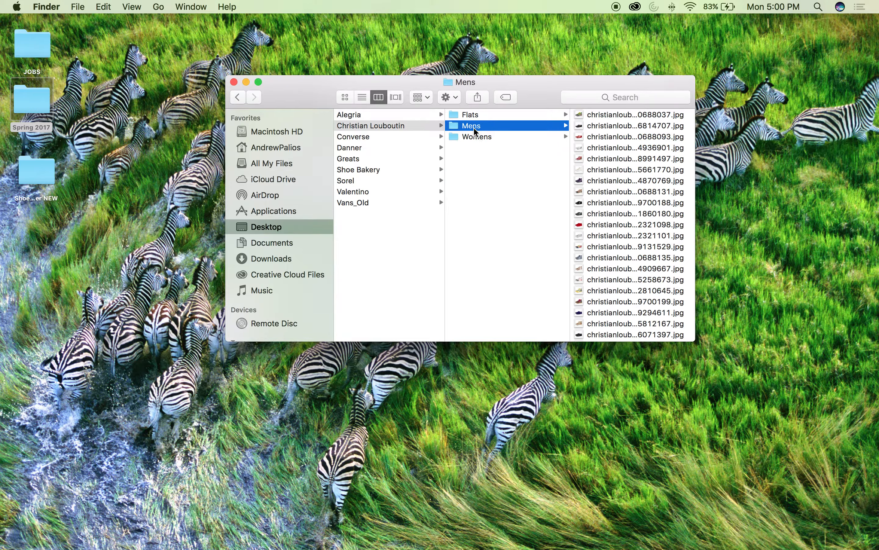
Step: Open the first Mens folder image, christianlouboutin-catelight-1170155_CMA3_1_1200x1200_1480688037.jpg, in Photoshop
{"action": "left_click", "coordinate": [643, 116]}
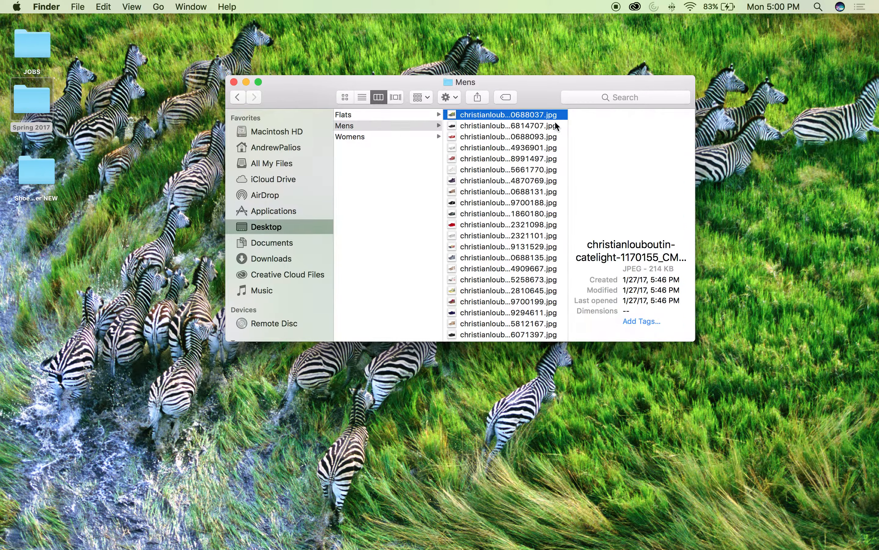
{"action": "left_click_drag", "start_coordinate": [526, 117], "coordinate": [279, 535]}
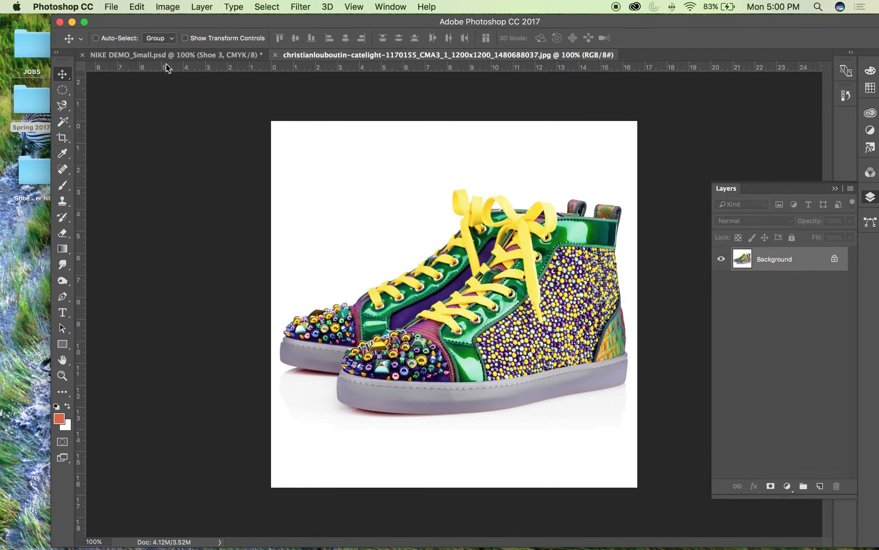
Step: Close the NIKE DEMO_Small.psd document and reposition the program window so that it fills the screen
{"action": "left_click", "coordinate": [77, 56]}
{"action": "left_click", "coordinate": [82, 56]}
{"action": "left_click", "coordinate": [398, 198]}
{"action": "left_click_drag", "start_coordinate": [376, 29], "coordinate": [325, 4]}
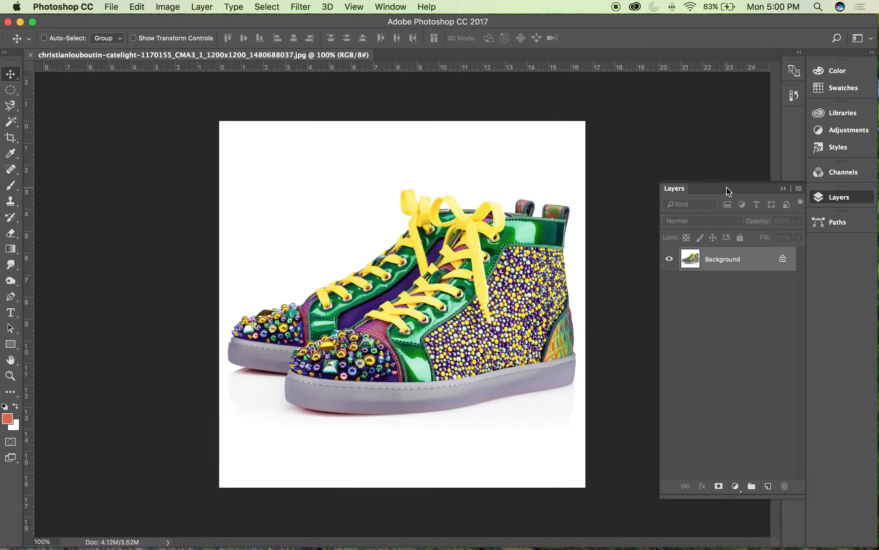
Step: Convert the locked Background into a regular layer named Layer 0 and select its white area with the Magic Wand tool
{"action": "double_click", "coordinate": [755, 262]}
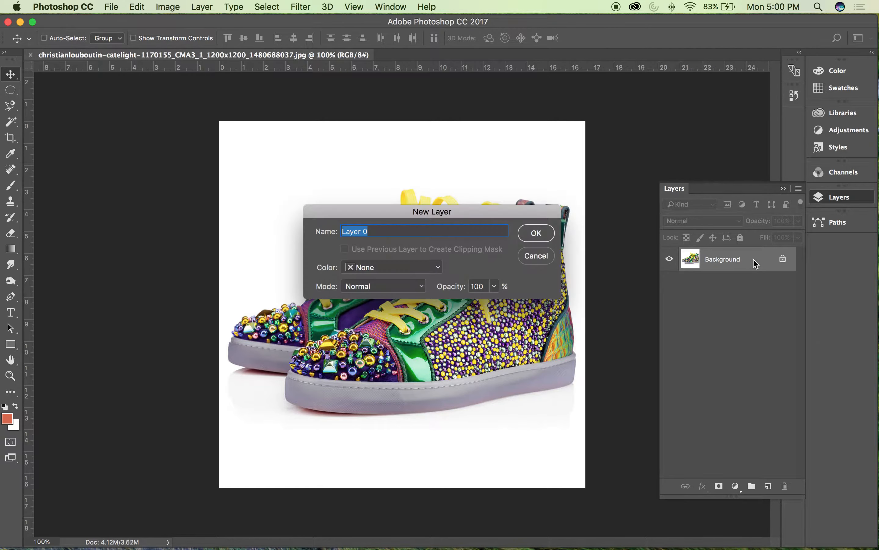
{"action": "left_click", "coordinate": [535, 235]}
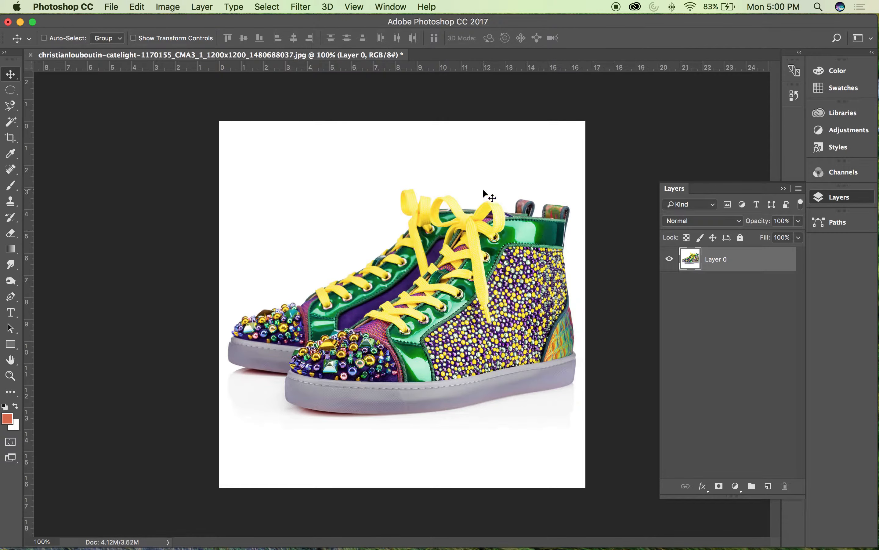
{"action": "left_click", "coordinate": [10, 122]}
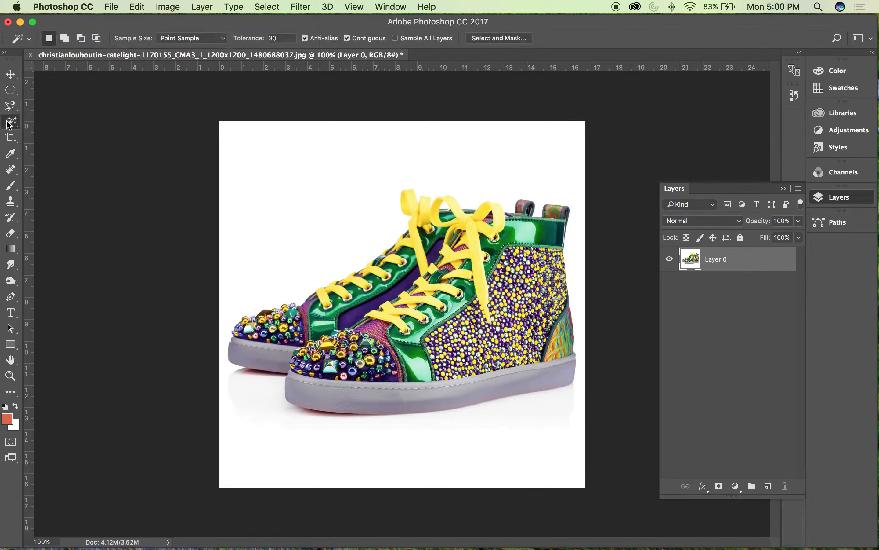
{"action": "right_click", "coordinate": [8, 122]}
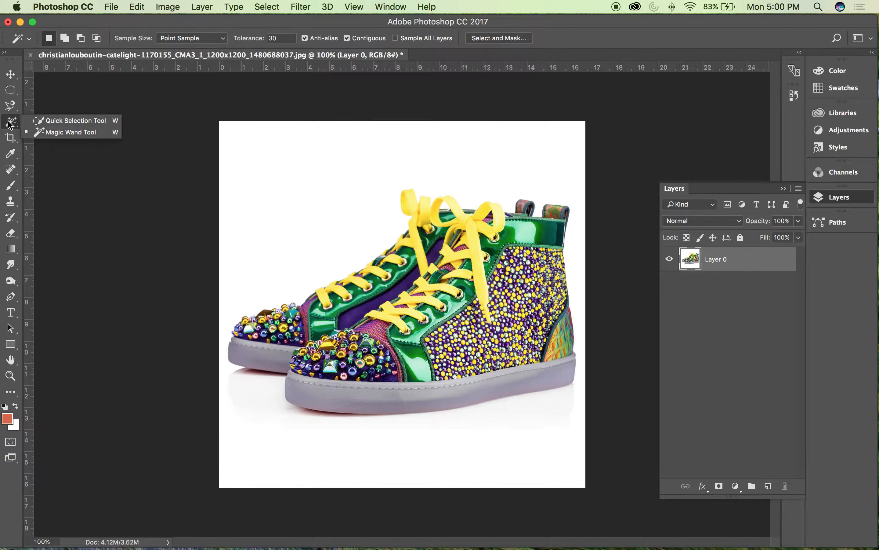
{"action": "left_click", "coordinate": [36, 133]}
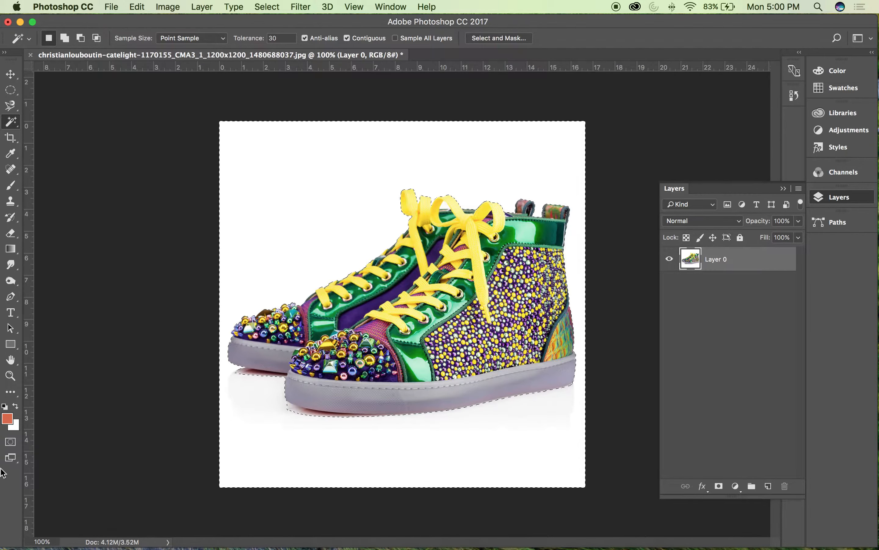
Step: Preview the selection as a Quick Mask overlay, then return to the normal selection, leaving the mask options and foreground color unchanged
{"action": "left_click", "coordinate": [10, 442]}
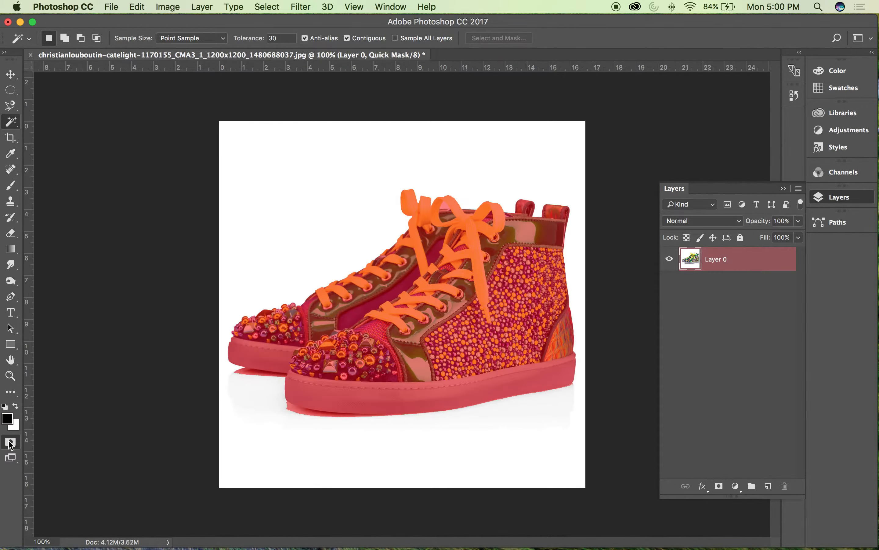
{"action": "left_click", "coordinate": [11, 443]}
{"action": "double_click", "coordinate": [10, 442]}
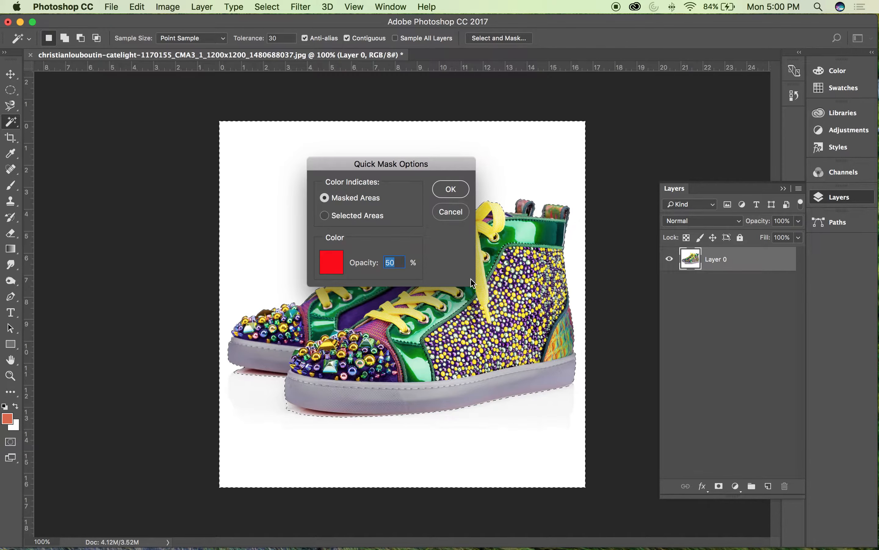
{"action": "left_click", "coordinate": [450, 211]}
{"action": "left_click", "coordinate": [8, 418]}
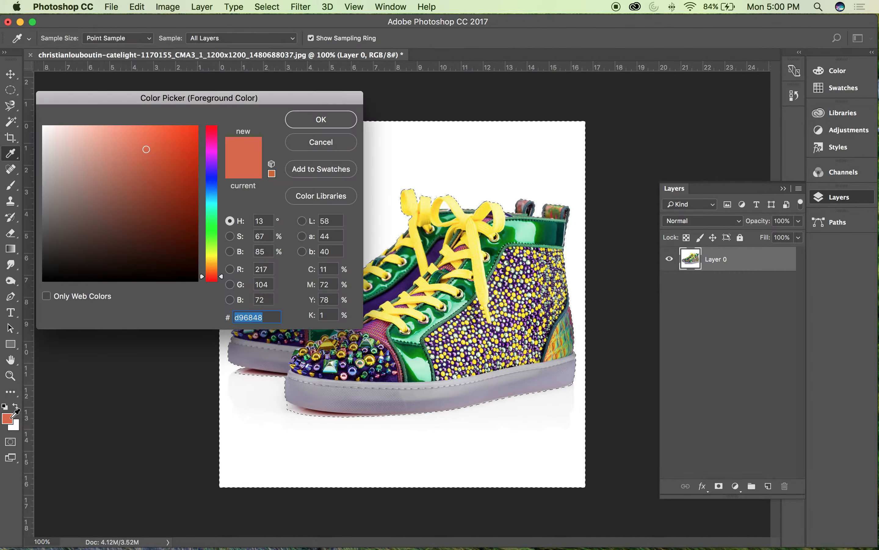
{"action": "left_click", "coordinate": [352, 145]}
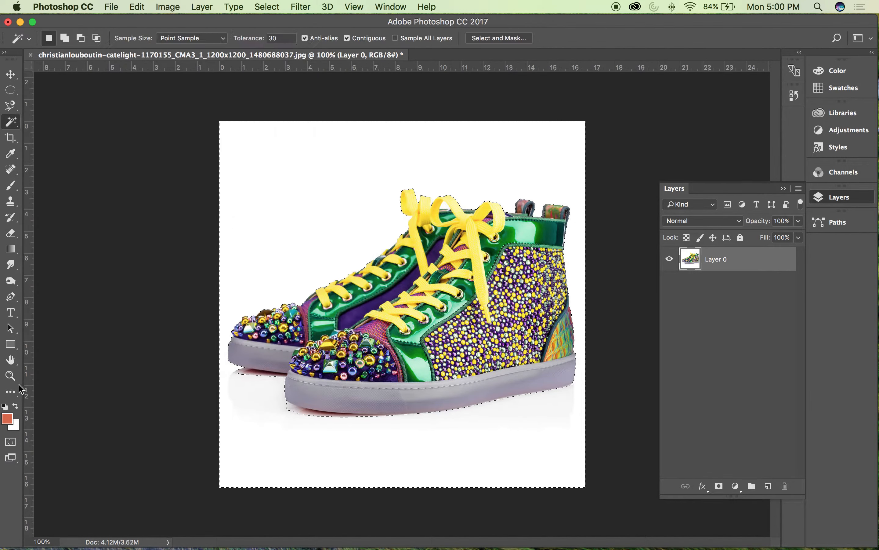
{"action": "left_click", "coordinate": [13, 443]}
{"action": "left_click", "coordinate": [13, 443]}
Step: Examine the edge of the selection around the yellow laces and upper part of the shoes up close
{"action": "key", "text": "super+plus"}
{"action": "key", "text": "super+plus"}
{"action": "left_click_drag", "start_coordinate": [529, 126], "coordinate": [493, 269]}
{"action": "left_click", "coordinate": [490, 149]}
{"action": "left_click", "coordinate": [390, 159]}
{"action": "left_click", "coordinate": [461, 150], "text": "shift"}
{"action": "key", "text": "alt+super+z"}
{"action": "key", "text": "alt+super+z"}
{"action": "left_click", "coordinate": [261, 147], "text": "shift"}
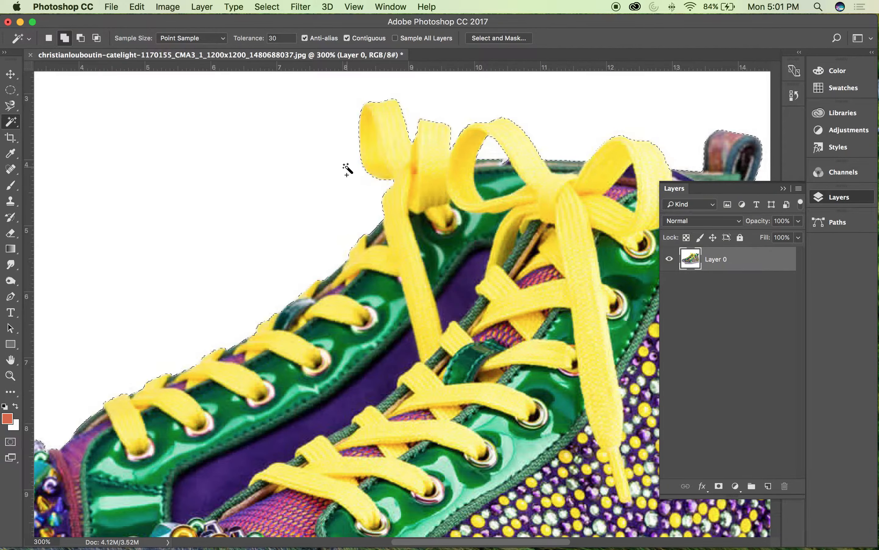
{"action": "key", "text": "super+minus"}
{"action": "key", "text": "super+minus"}
{"action": "key", "text": "super+minus"}
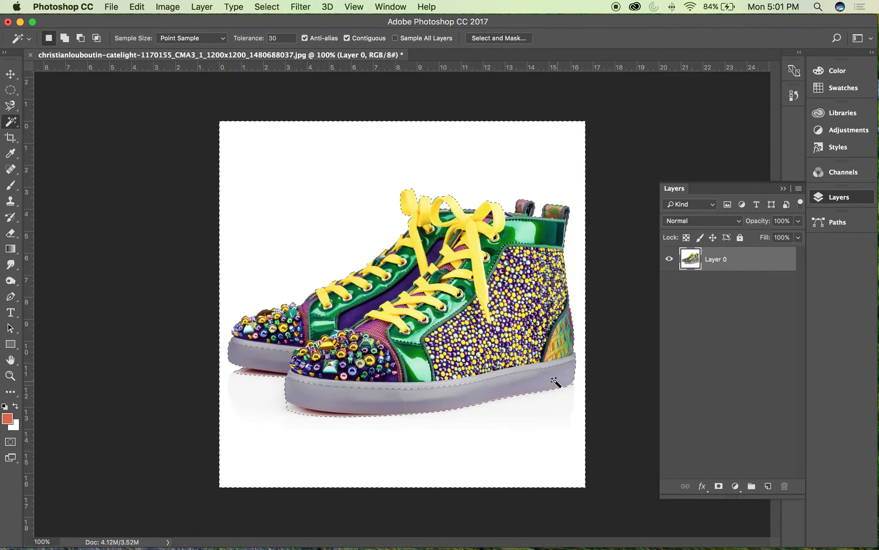
Step: Delete the selected white background from Layer 0 and clear the selection
{"action": "key", "text": "v"}
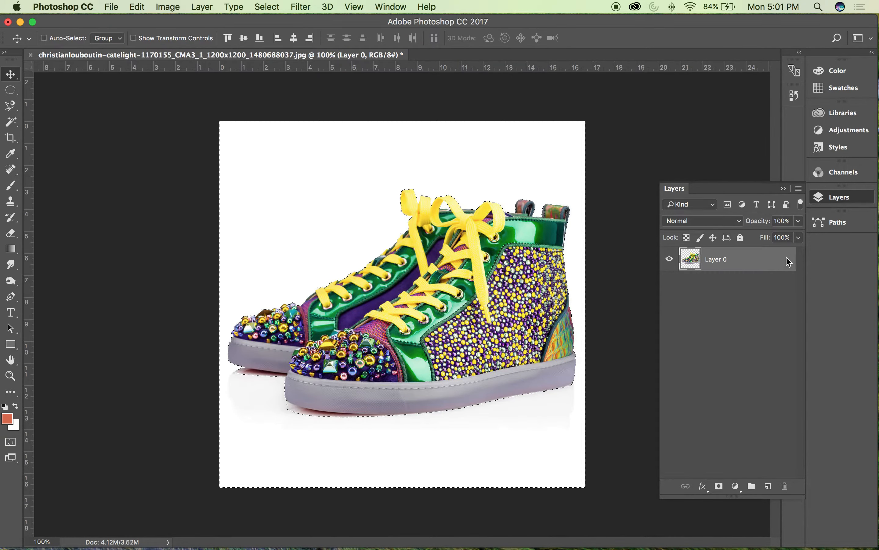
{"action": "key", "text": "Delete"}
{"action": "key", "text": "super+d"}
Step: Draw a Pen tool path along the bottom edge of the rear shoe's sole and down the front shoe's toe
{"action": "key", "text": "super+plus"}
{"action": "key", "text": "super+plus"}
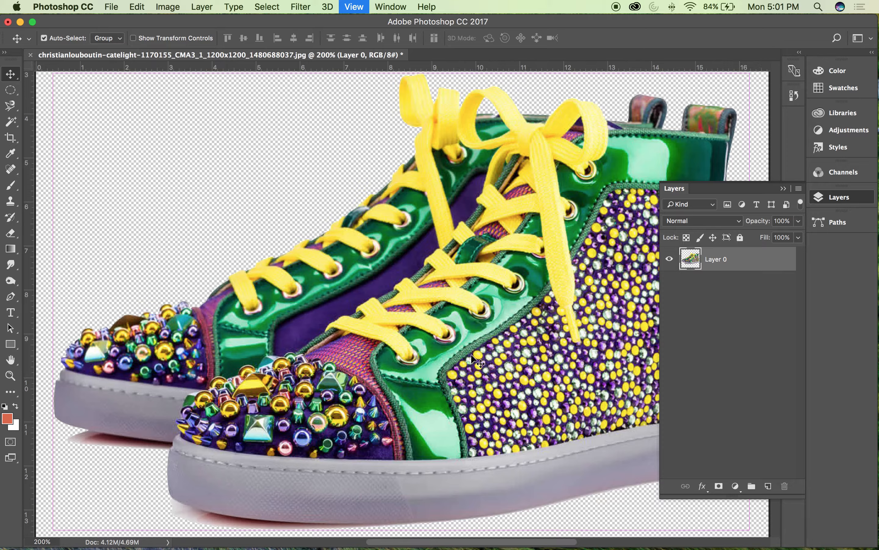
{"action": "left_click_drag", "start_coordinate": [280, 286], "coordinate": [635, 103]}
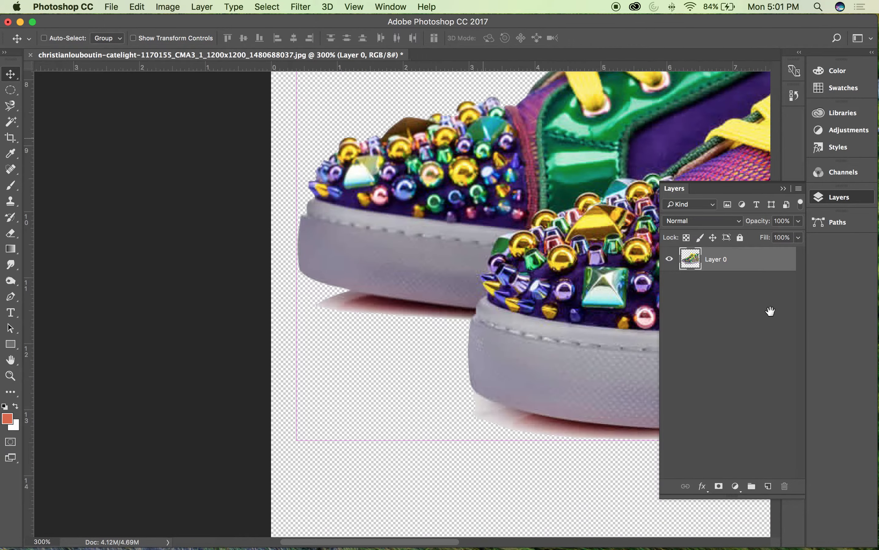
{"action": "key", "text": "p"}
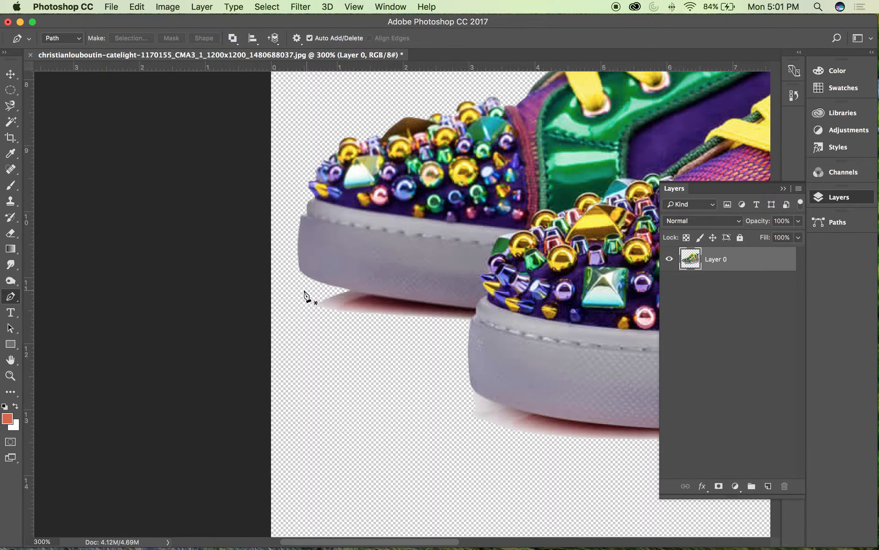
{"action": "left_click_drag", "start_coordinate": [348, 290], "coordinate": [354, 291]}
{"action": "left_click_drag", "start_coordinate": [487, 309], "coordinate": [503, 308]}
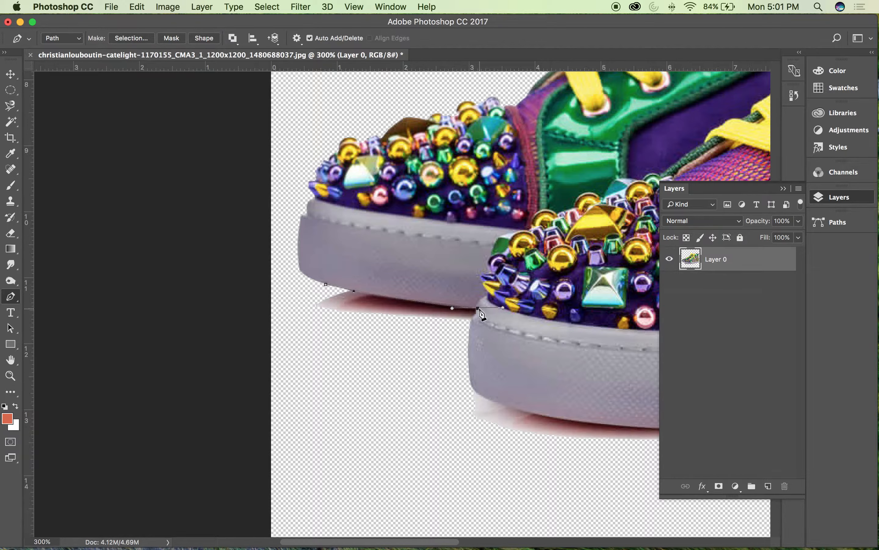
{"action": "key", "text": "super+z"}
{"action": "left_click", "coordinate": [479, 308], "text": "alt"}
{"action": "left_click", "coordinate": [471, 320]}
{"action": "left_click_drag", "start_coordinate": [478, 397], "coordinate": [303, 349]}
{"action": "key", "text": "space"}
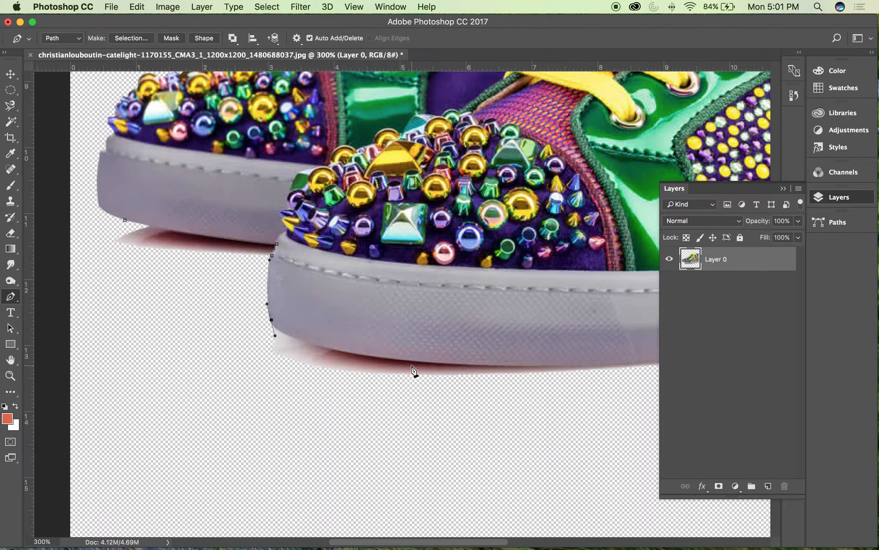
Step: Continue the path beneath the front shoe's sole and close it loosely around the leftover red shadows
{"action": "left_click_drag", "start_coordinate": [415, 362], "coordinate": [383, 378]}
{"action": "key", "text": "space"}
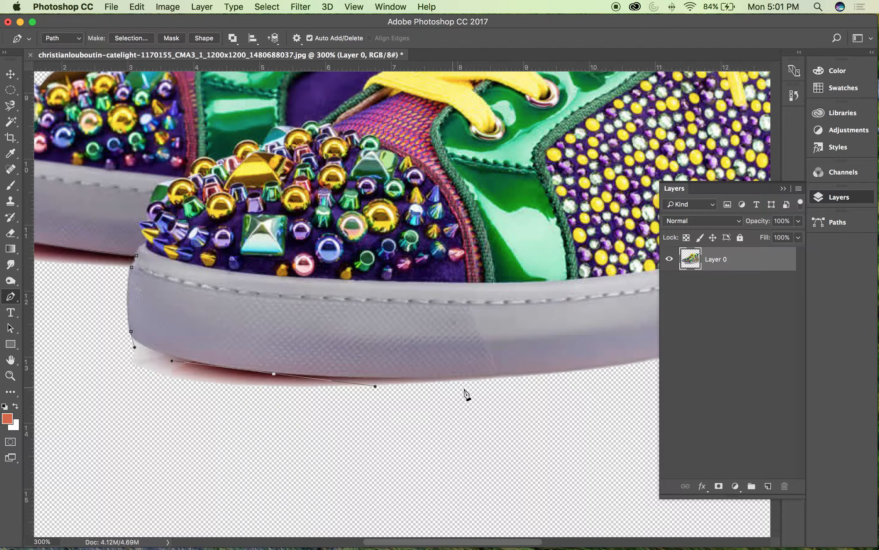
{"action": "left_click_drag", "start_coordinate": [492, 446], "coordinate": [473, 457]}
{"action": "left_click_drag", "start_coordinate": [326, 474], "coordinate": [338, 473]}
{"action": "key", "text": "space"}
{"action": "left_click_drag", "start_coordinate": [608, 439], "coordinate": [606, 438]}
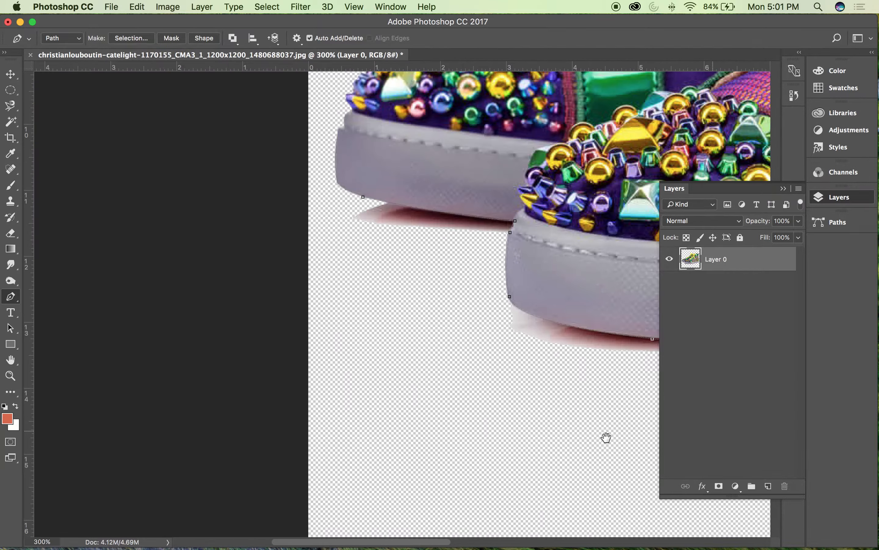
{"action": "left_click", "coordinate": [434, 380]}
{"action": "left_click", "coordinate": [279, 287]}
{"action": "left_click_drag", "start_coordinate": [279, 243], "coordinate": [285, 236]}
{"action": "left_click_drag", "start_coordinate": [304, 213], "coordinate": [316, 212]}
{"action": "left_click_drag", "start_coordinate": [363, 197], "coordinate": [392, 203]}
Step: Turn the work path into a new anti-aliased selection with a feather radius of 0 pixels
{"action": "left_click", "coordinate": [799, 189]}
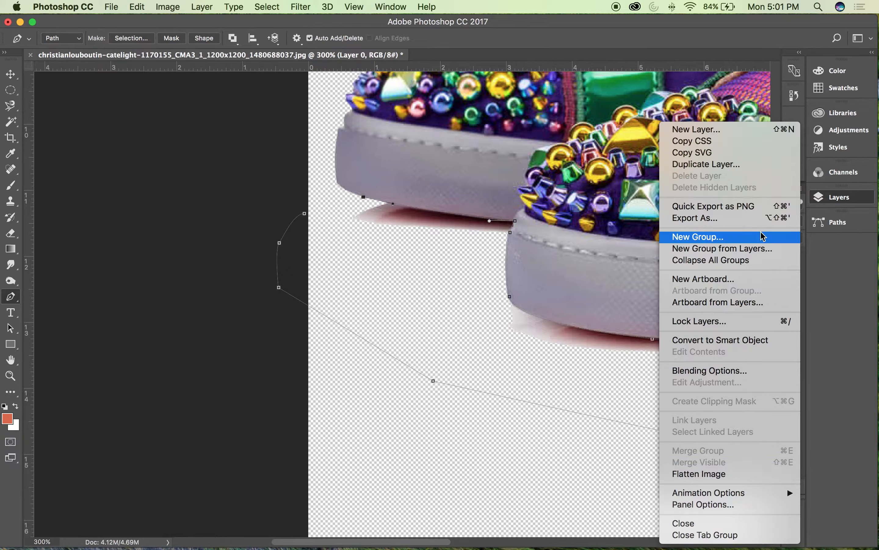
{"action": "left_click", "coordinate": [841, 228]}
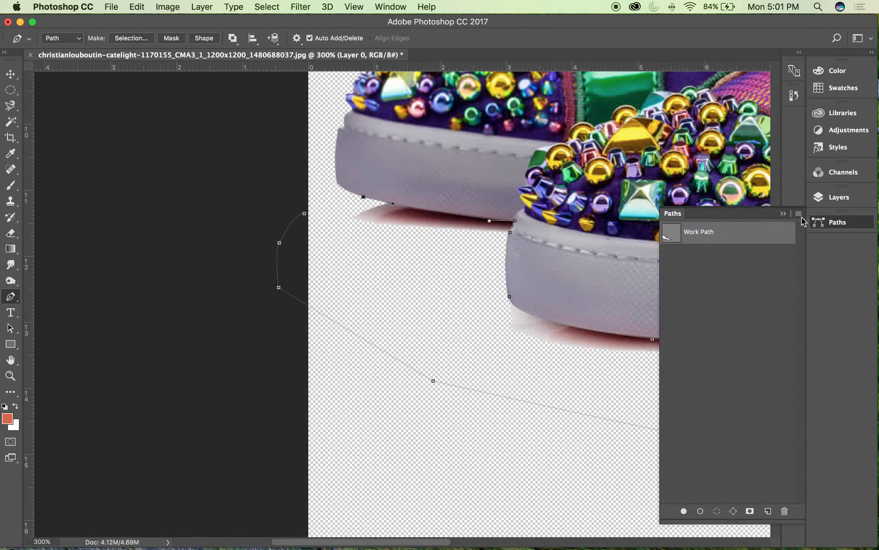
{"action": "left_click", "coordinate": [799, 214]}
{"action": "left_click", "coordinate": [759, 281]}
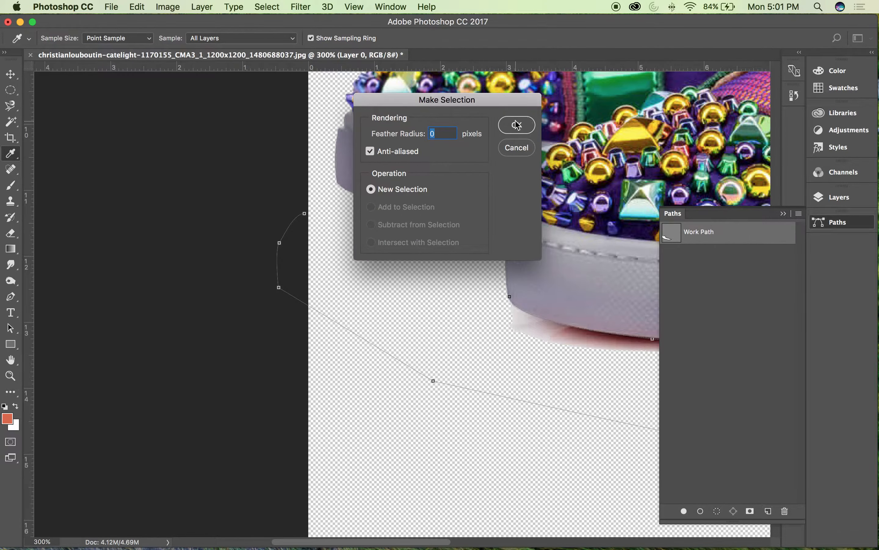
{"action": "left_click", "coordinate": [517, 125]}
Step: Extend the selection farther along the underside of the front shoe's sole with the Magnetic Lasso tool
{"action": "scroll", "coordinate": [473, 314], "scroll_direction": "right", "scroll_amount": 10}
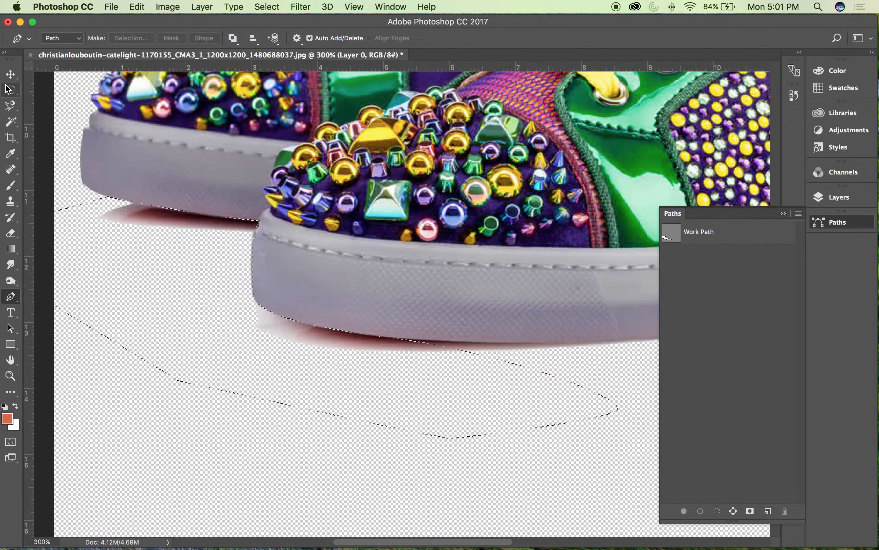
{"action": "left_click", "coordinate": [10, 106]}
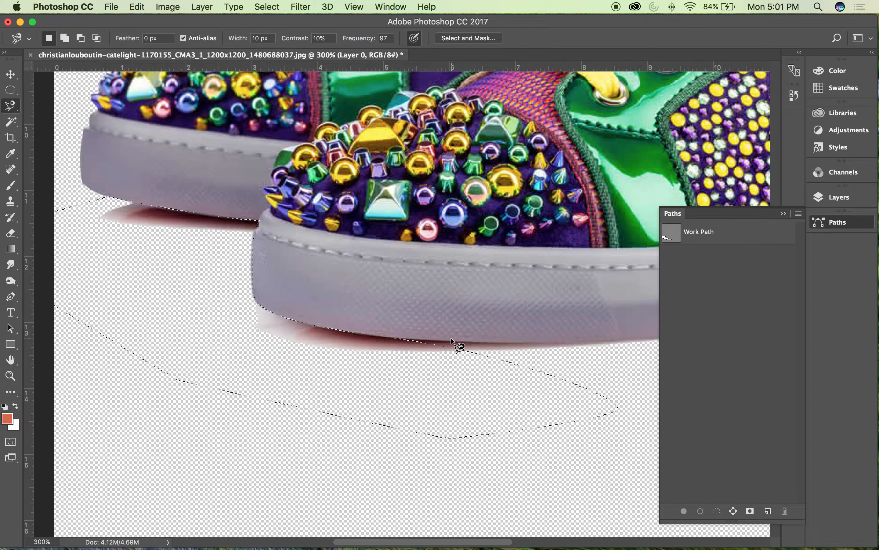
{"action": "key", "text": "shift"}
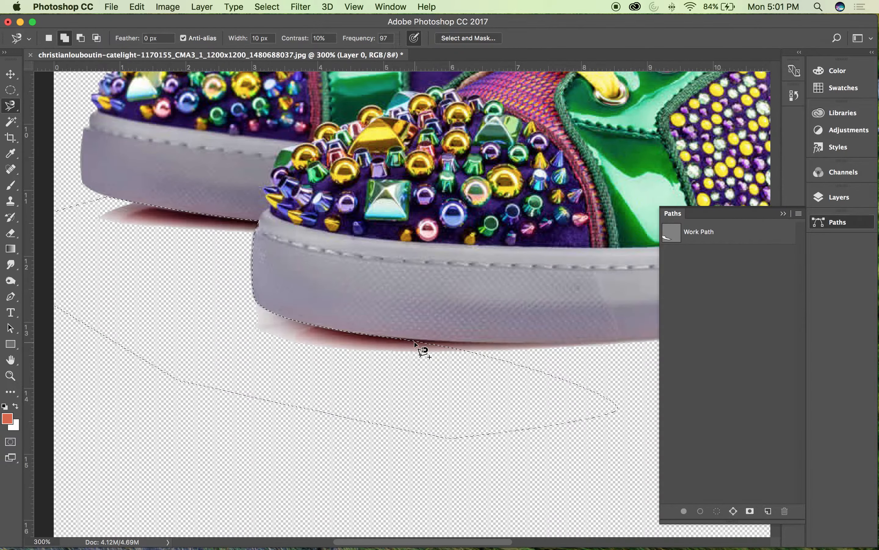
{"action": "left_click", "coordinate": [381, 335]}
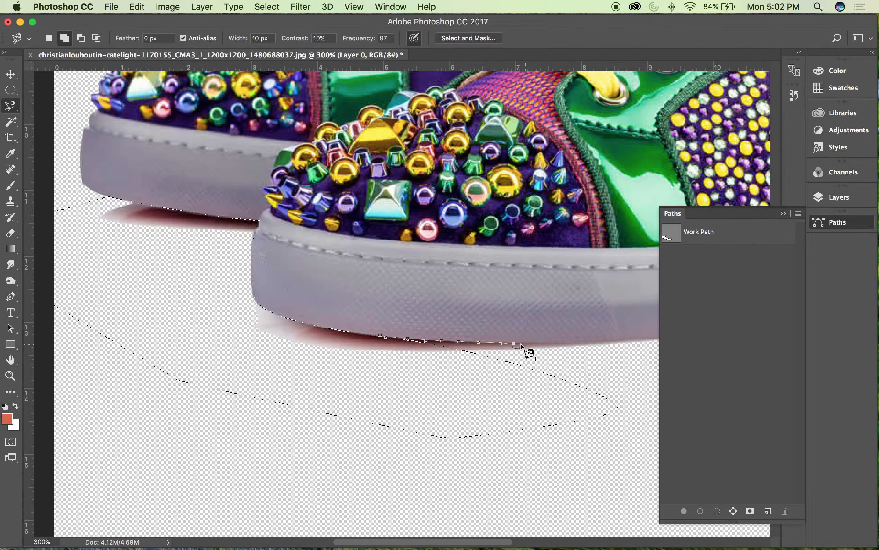
{"action": "left_click", "coordinate": [507, 343]}
{"action": "left_click_drag", "start_coordinate": [560, 345], "coordinate": [296, 350]}
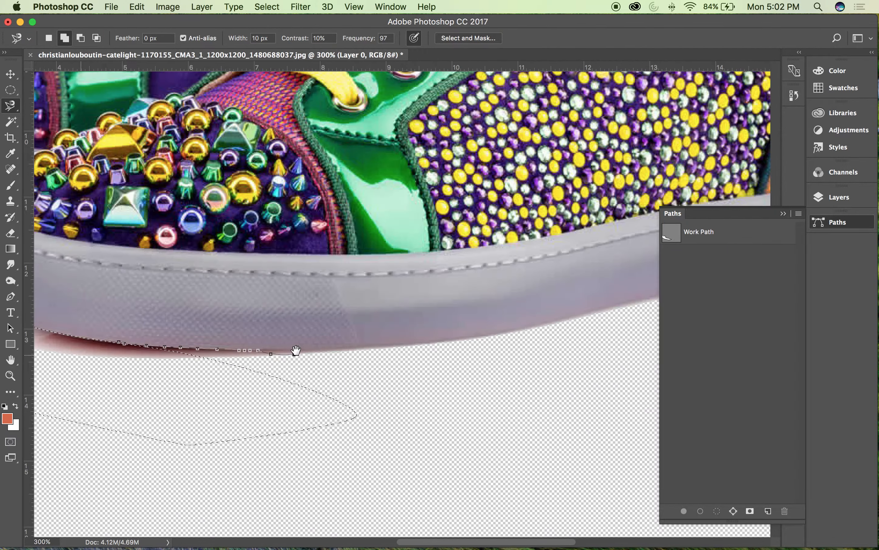
{"action": "left_click_drag", "start_coordinate": [271, 475], "coordinate": [662, 479]}
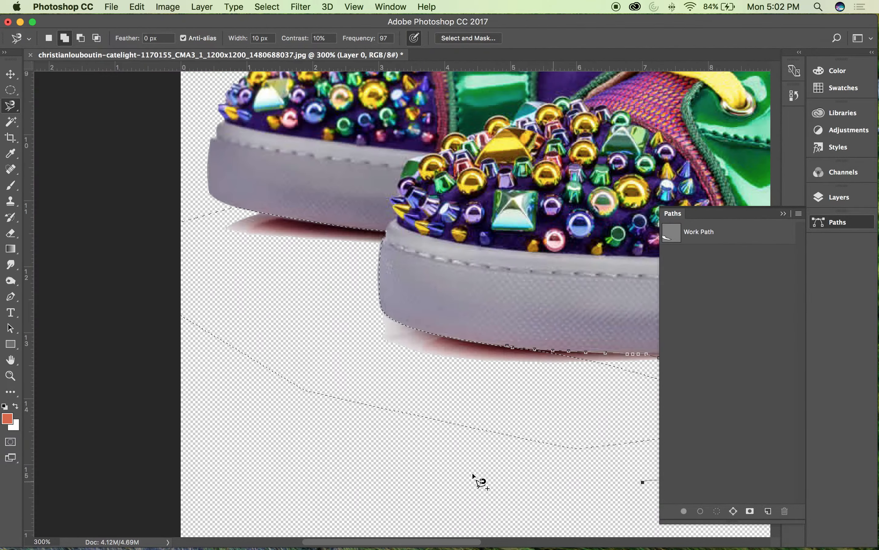
{"action": "mouse_move", "coordinate": [404, 375]}
{"action": "left_mouse_down"}
{"action": "mouse_move", "coordinate": [514, 353]}
{"action": "mouse_move", "coordinate": [189, 338]}
{"action": "left_mouse_up"}
{"action": "left_click", "coordinate": [513, 352]}
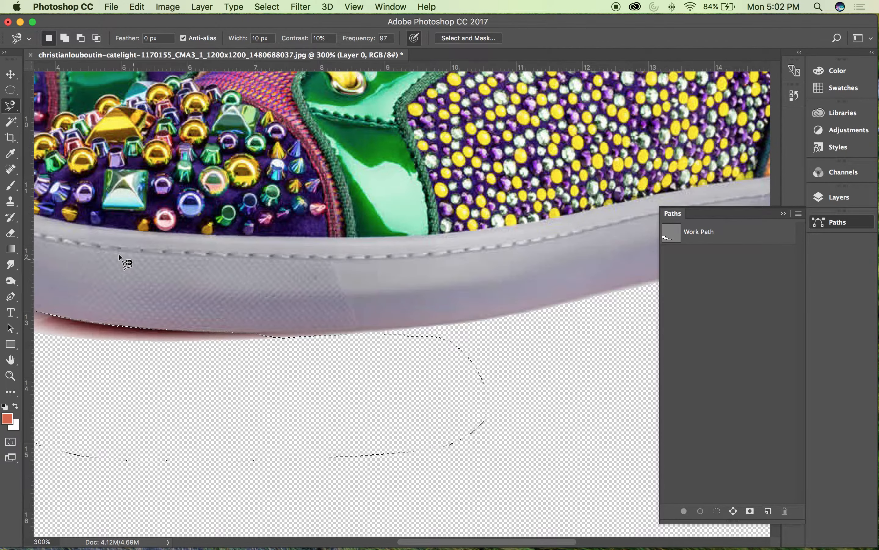
Step: Smooth the selection's edge along the underside of the front shoe's sole by adding small areas with the Lasso tool
{"action": "left_click", "coordinate": [11, 109]}
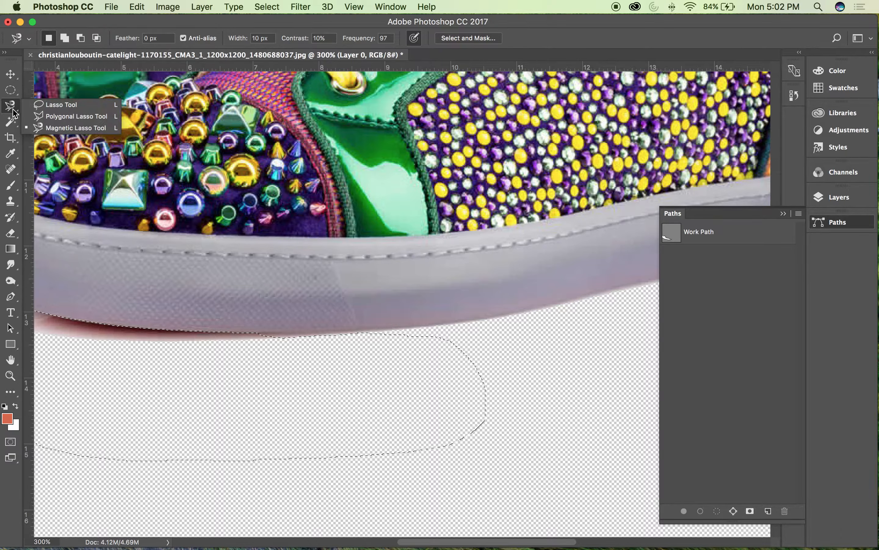
{"action": "left_click", "coordinate": [44, 105]}
{"action": "key", "text": "shift"}
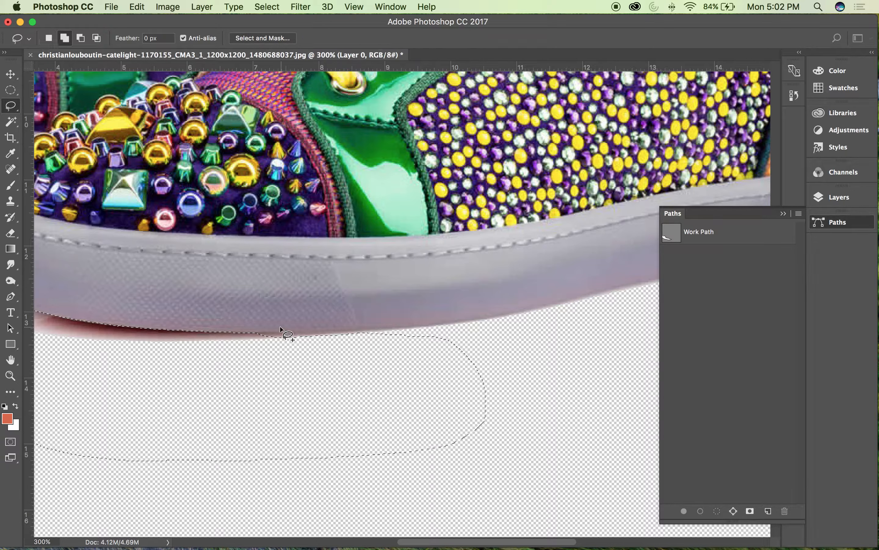
{"action": "left_click_drag", "start_coordinate": [261, 333], "coordinate": [273, 333]}
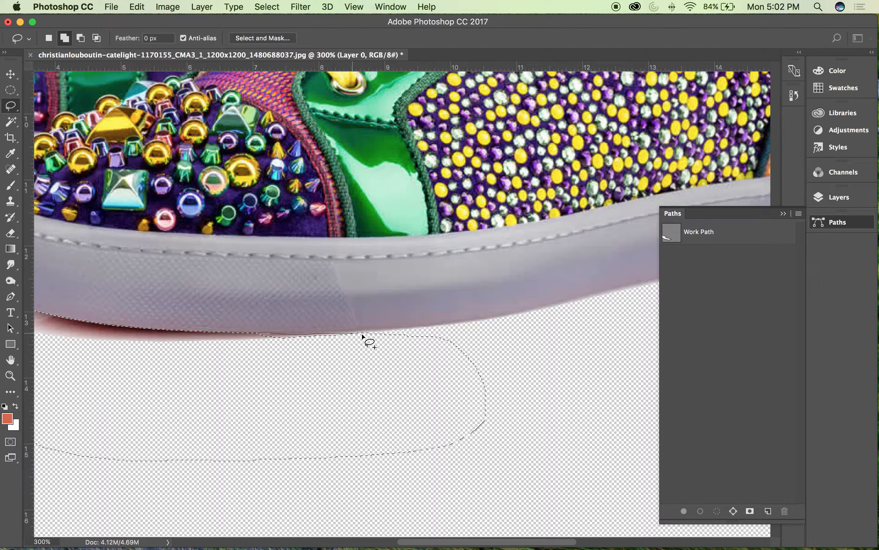
{"action": "mouse_move", "coordinate": [362, 334]}
{"action": "left_mouse_down"}
{"action": "mouse_move", "coordinate": [338, 414]}
{"action": "mouse_move", "coordinate": [192, 400]}
{"action": "left_mouse_up"}
{"action": "left_click_drag", "start_coordinate": [257, 354], "coordinate": [257, 337]}
{"action": "key", "text": "v"}
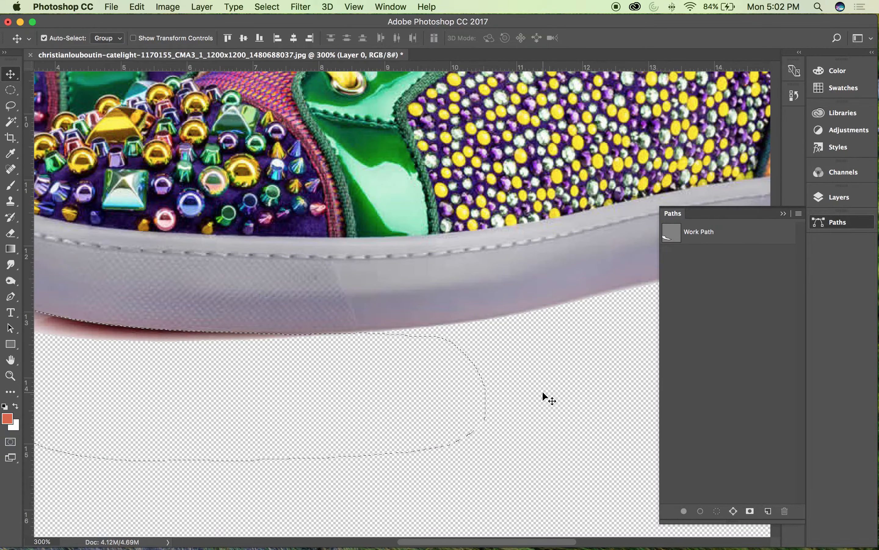
Step: Add a new empty layer above Layer 0
{"action": "key", "text": "super+1"}
{"action": "left_click", "coordinate": [840, 197]}
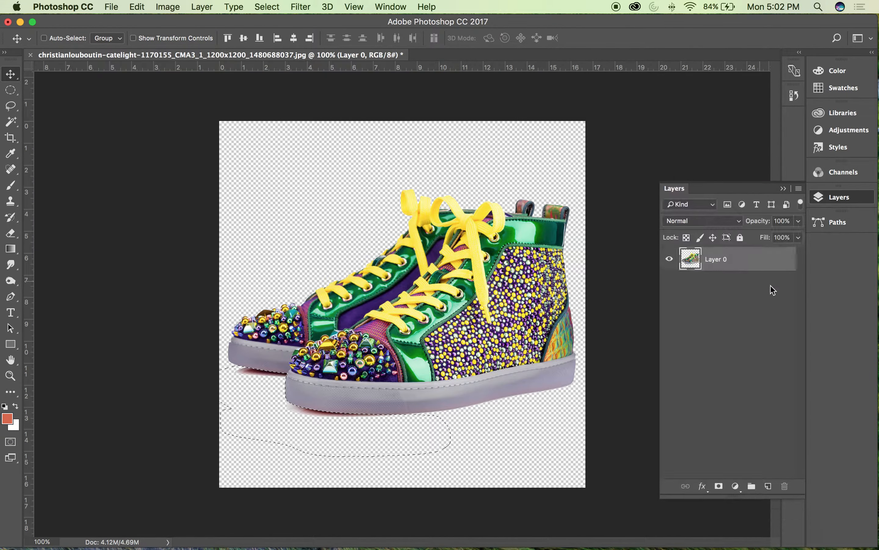
{"action": "left_click", "coordinate": [769, 487]}
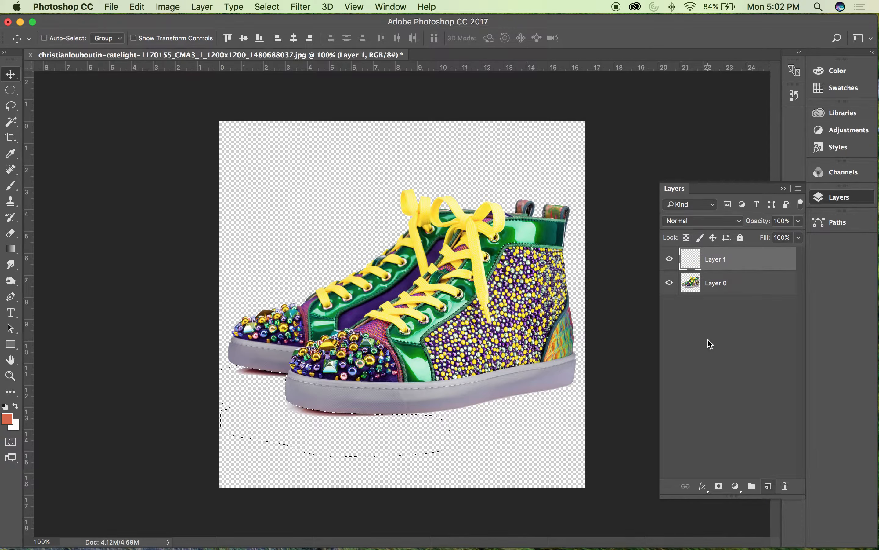
Step: Cut the selected red shadows beneath the soles out of Layer 0
{"action": "left_click", "coordinate": [695, 286]}
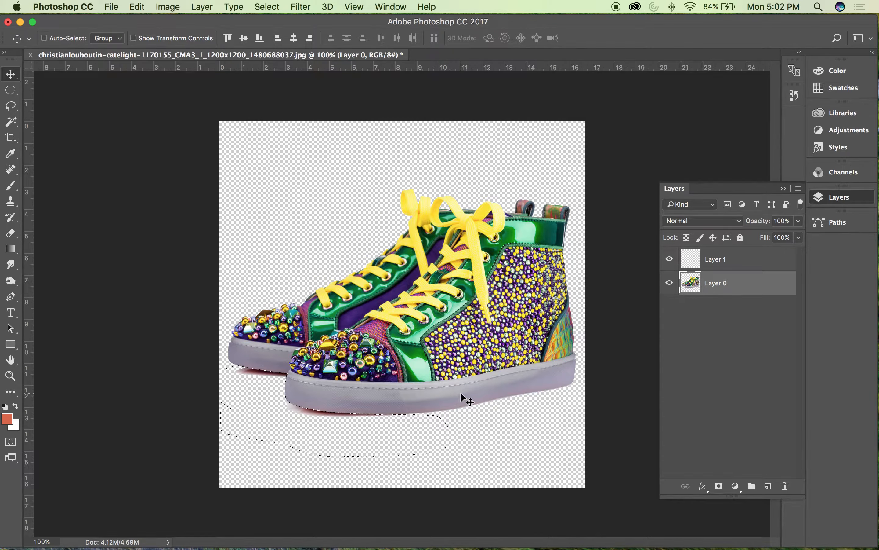
{"action": "key", "text": "super"}
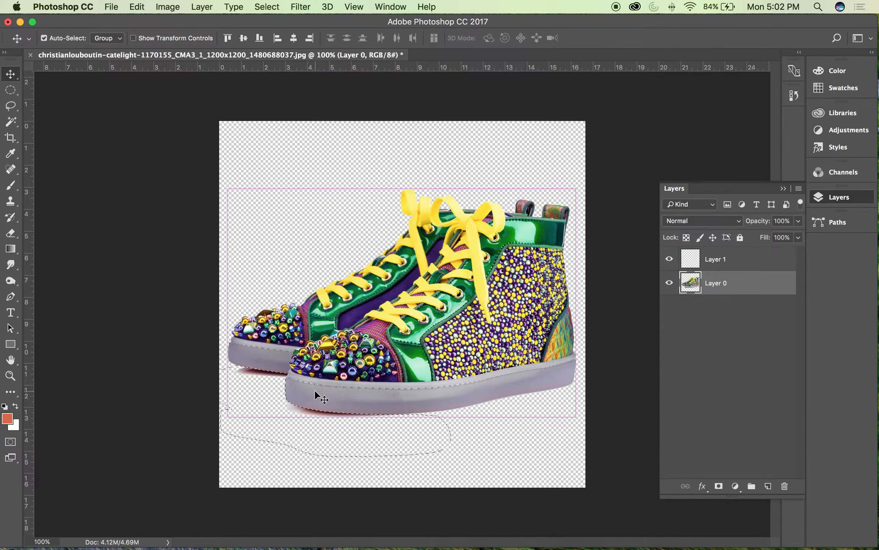
{"action": "left_click", "coordinate": [202, 6]}
{"action": "mouse_move", "coordinate": [137, 7]}
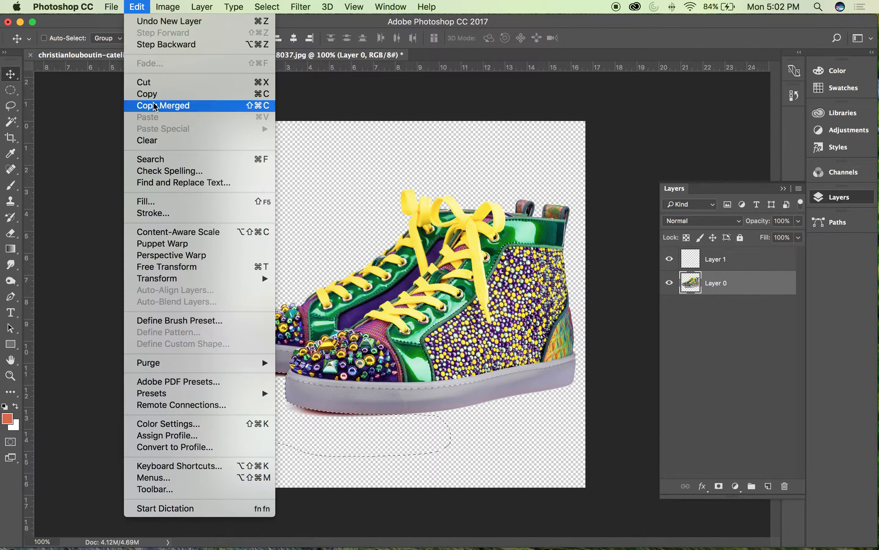
{"action": "left_click", "coordinate": [147, 94]}
{"action": "left_click", "coordinate": [111, 7]}
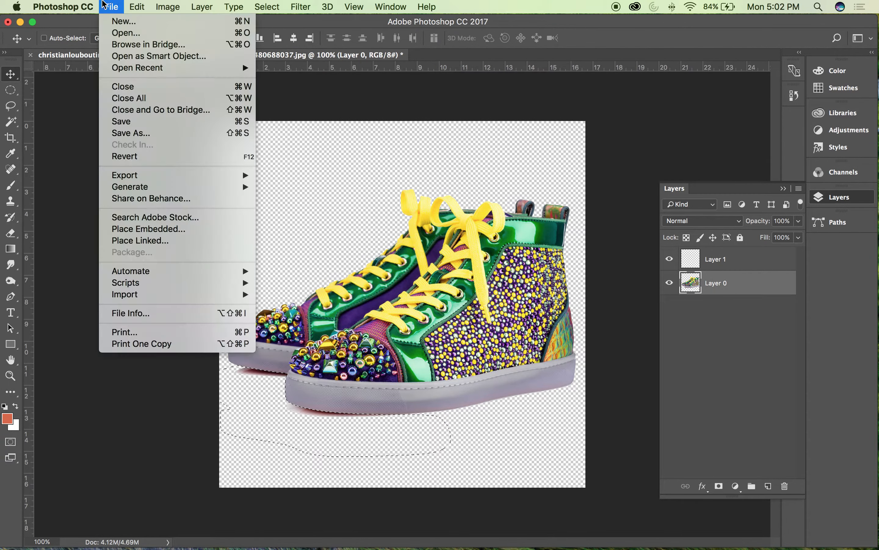
{"action": "mouse_move", "coordinate": [137, 6]}
{"action": "left_click", "coordinate": [149, 83]}
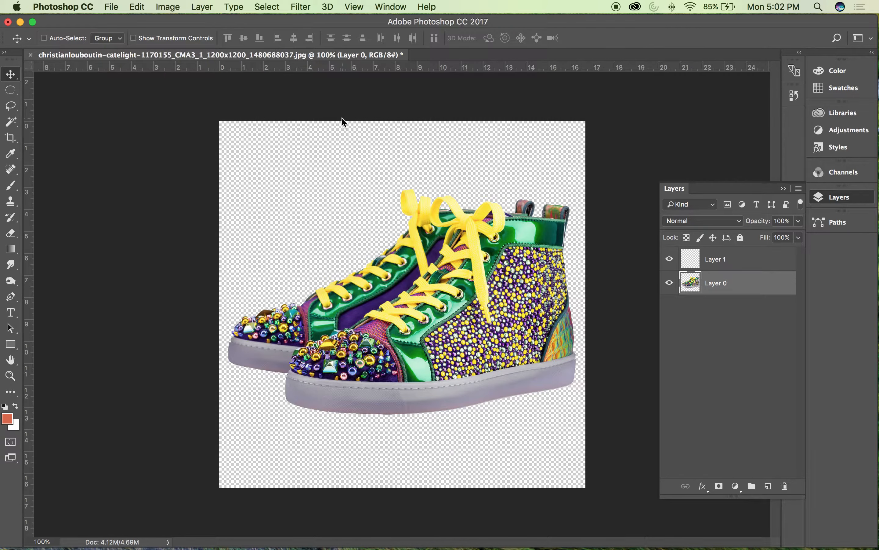
Step: Paste the cut shadows in place on Layer 1
{"action": "left_click", "coordinate": [719, 261]}
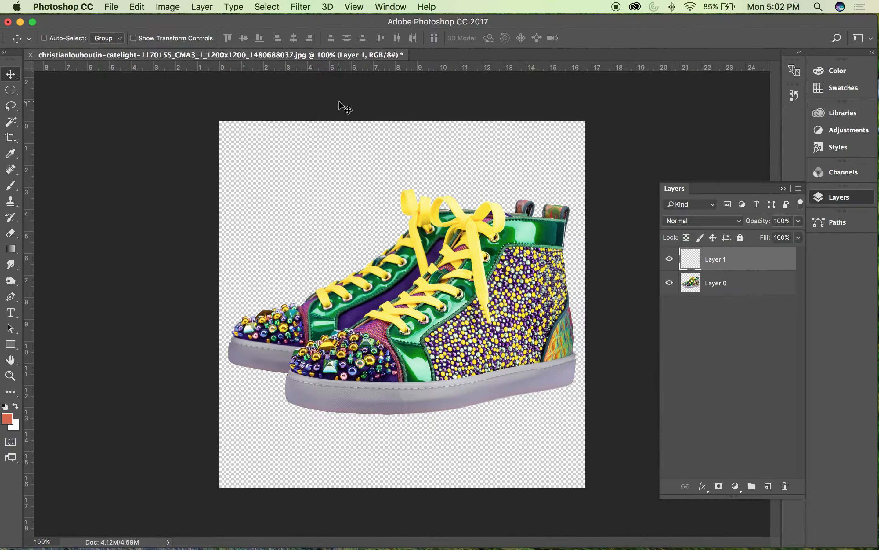
{"action": "left_click", "coordinate": [201, 6]}
{"action": "mouse_move", "coordinate": [142, 4]}
{"action": "mouse_move", "coordinate": [160, 129]}
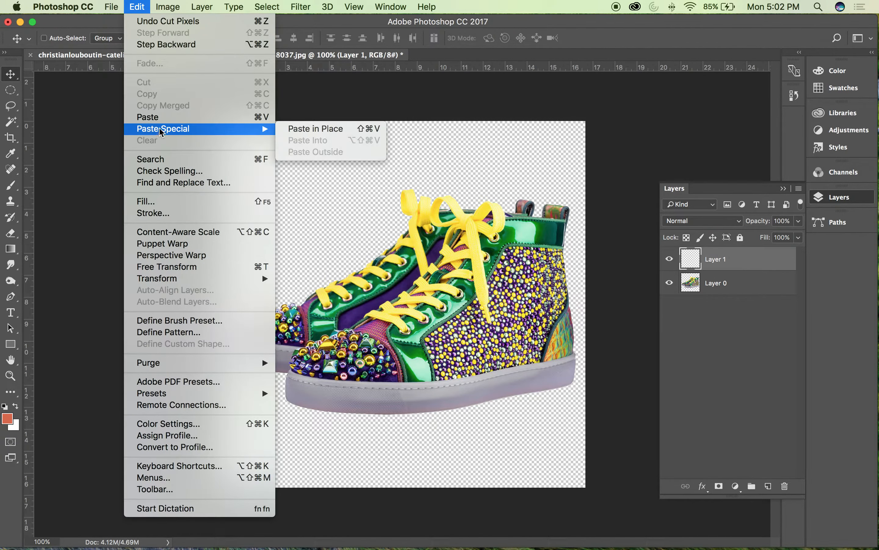
{"action": "left_click", "coordinate": [301, 133]}
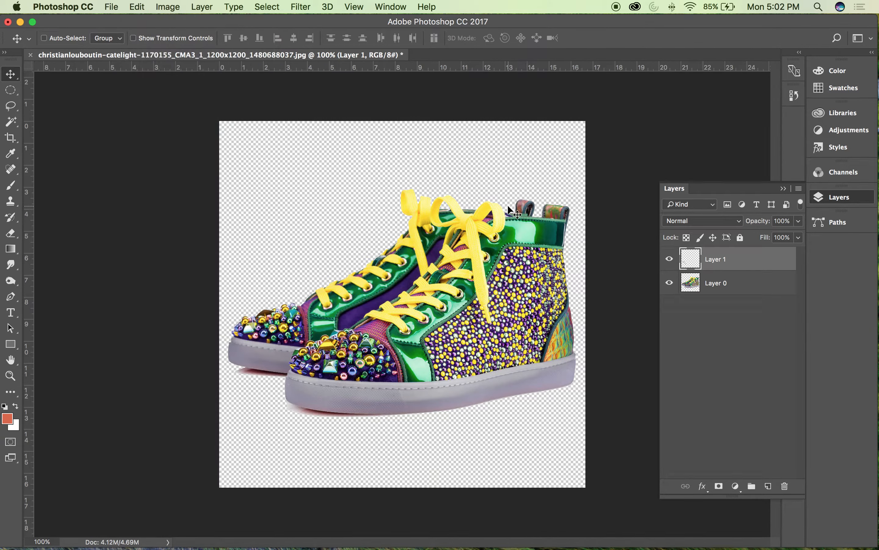
Step: Move Layer 1 beneath Layer 0 and rename it "Shadow"
{"action": "left_click_drag", "start_coordinate": [711, 259], "coordinate": [713, 295]}
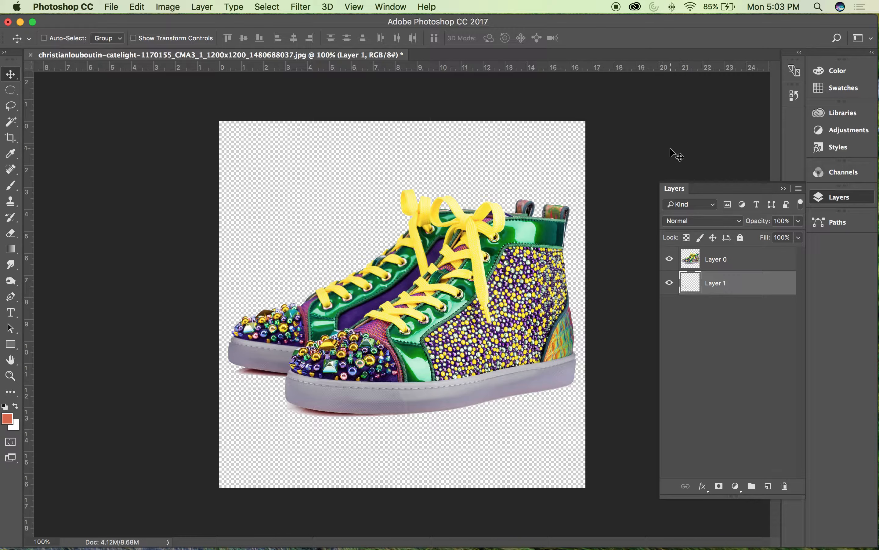
{"action": "left_click", "coordinate": [723, 265]}
{"action": "double_click", "coordinate": [728, 287]}
{"action": "type", "text": "Shadow"}
{"action": "left_click", "coordinate": [716, 314]}
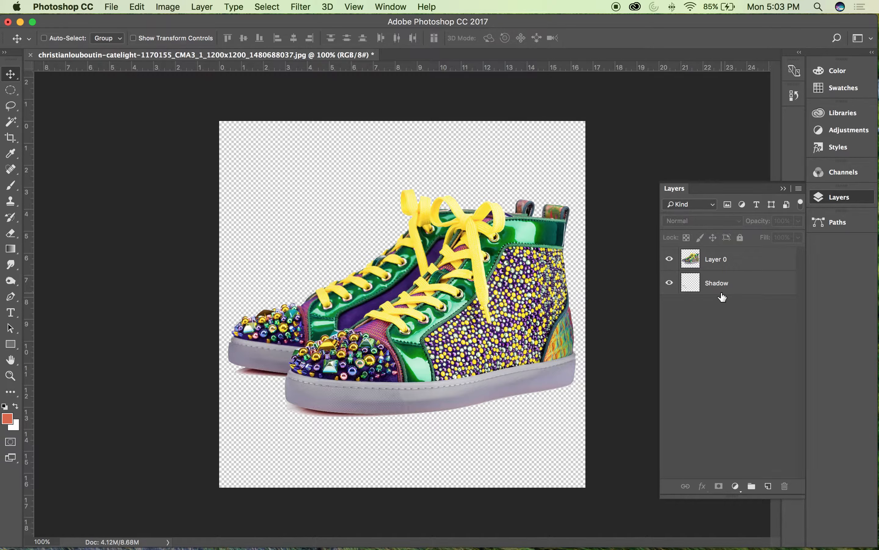
Step: Rename Layer 0 as "Shoe 1"
{"action": "double_click", "coordinate": [717, 260]}
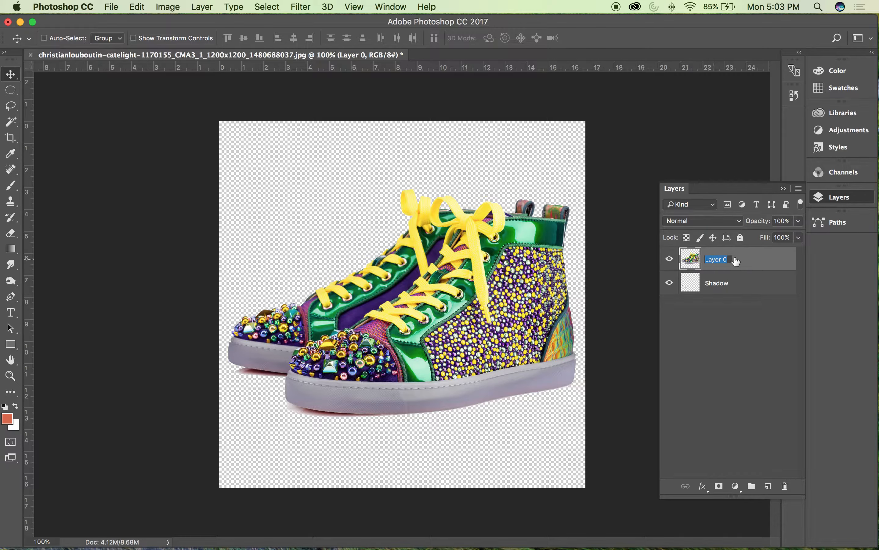
{"action": "type", "text": "SHo"}
{"action": "left_click", "coordinate": [718, 327]}
Step: Duplicate the Shoe 1 layer as "Shoe 2" and hide the original
{"action": "left_click", "coordinate": [714, 259]}
{"action": "left_click_drag", "start_coordinate": [714, 260], "coordinate": [716, 252]}
{"action": "left_click", "coordinate": [669, 283]}
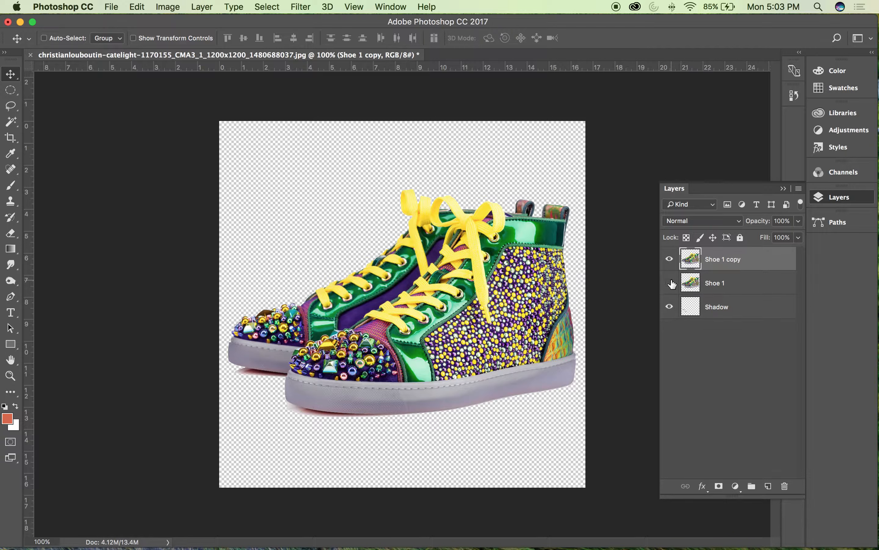
{"action": "double_click", "coordinate": [720, 260]}
{"action": "type", "text": "Shoe 2"}
{"action": "key", "text": "Return"}
{"action": "left_click", "coordinate": [733, 333]}
Step: Duplicate the Shoe 2 layer and name the copy "Shoe 3"
{"action": "left_click", "coordinate": [720, 261]}
{"action": "key", "text": "super+j"}
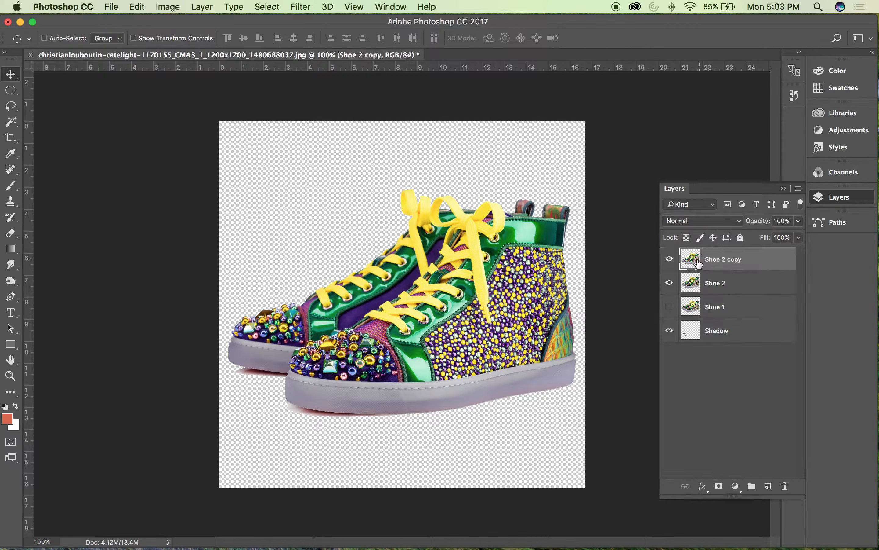
{"action": "double_click", "coordinate": [719, 261]}
{"action": "left_click_drag", "start_coordinate": [721, 259], "coordinate": [752, 259]}
{"action": "type", "text": "3"}
{"action": "left_click", "coordinate": [747, 366]}
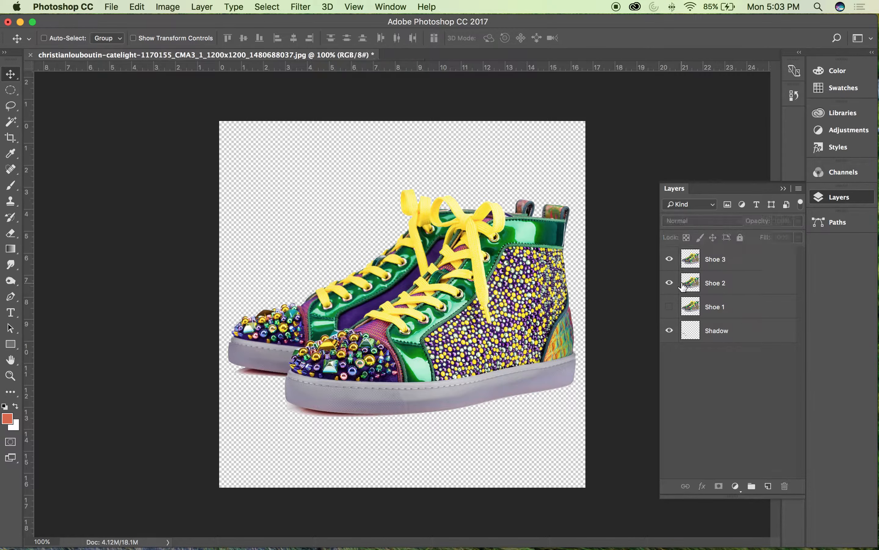
Step: Hide Shoe 3 and recolour the Shoe 2 layer with Hue/Saturation: hue +136, saturation +11, lightness +2
{"action": "left_click", "coordinate": [670, 259]}
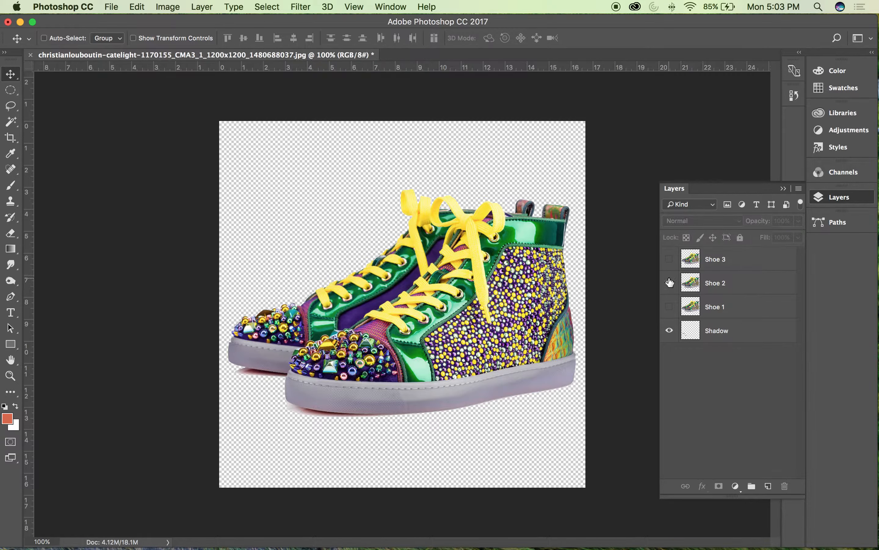
{"action": "left_click", "coordinate": [716, 282]}
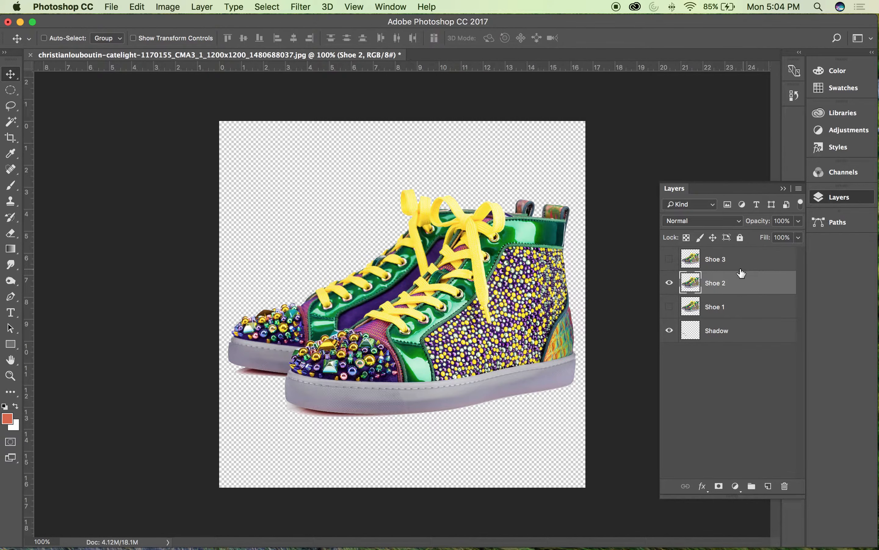
{"action": "left_click", "coordinate": [233, 7]}
{"action": "mouse_move", "coordinate": [167, 5]}
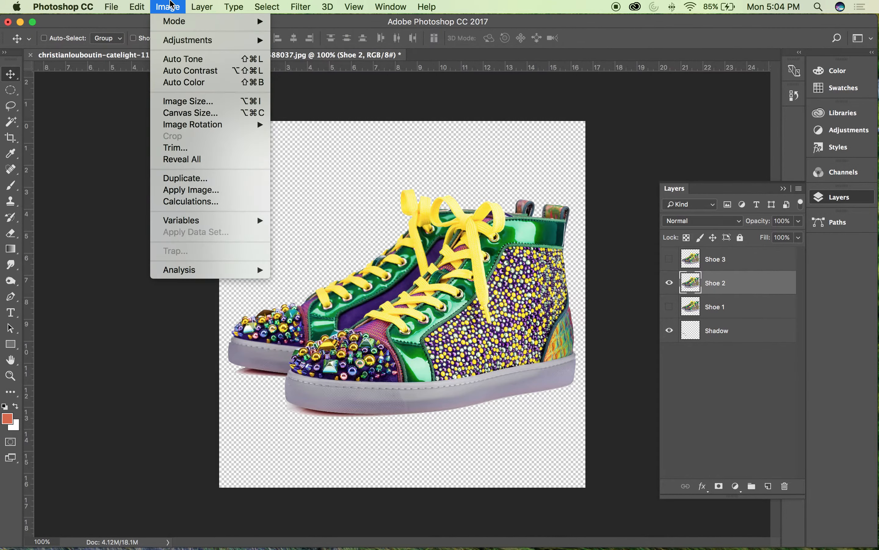
{"action": "mouse_move", "coordinate": [179, 39]}
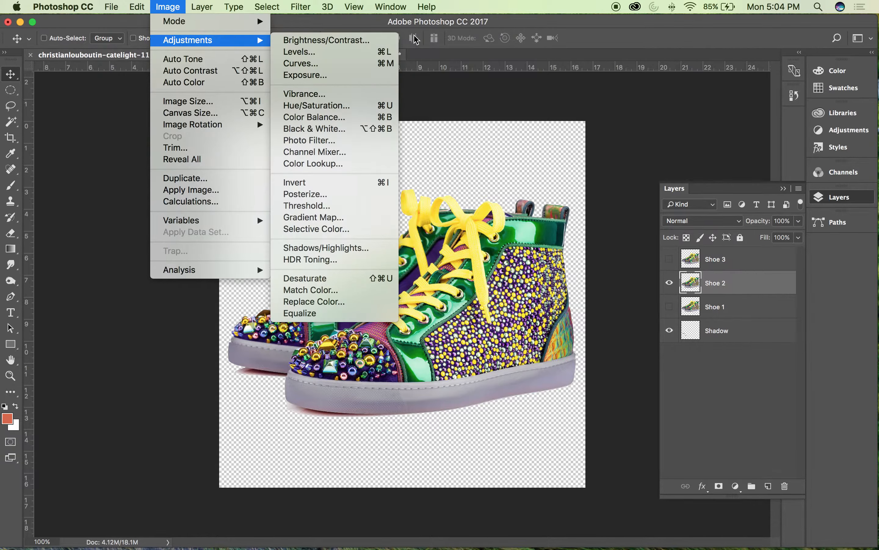
{"action": "left_click", "coordinate": [319, 106]}
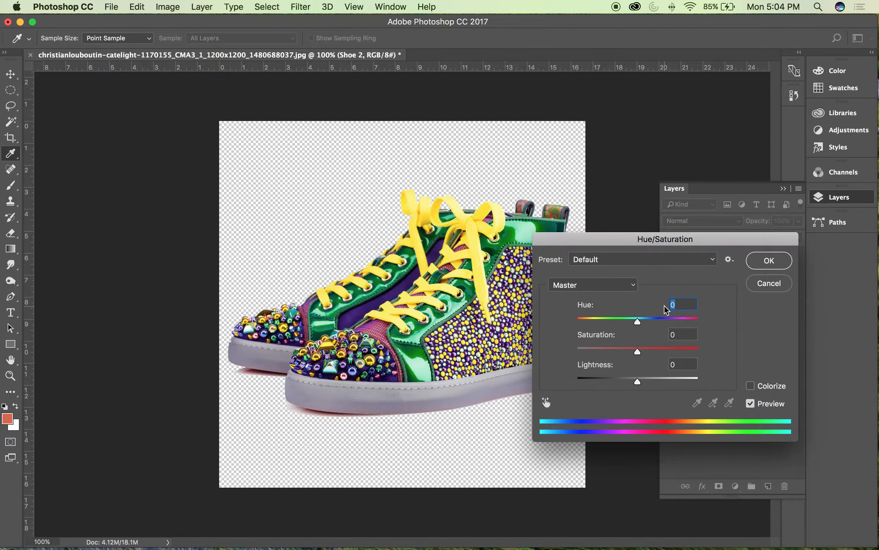
{"action": "left_click_drag", "start_coordinate": [638, 322], "coordinate": [688, 325]}
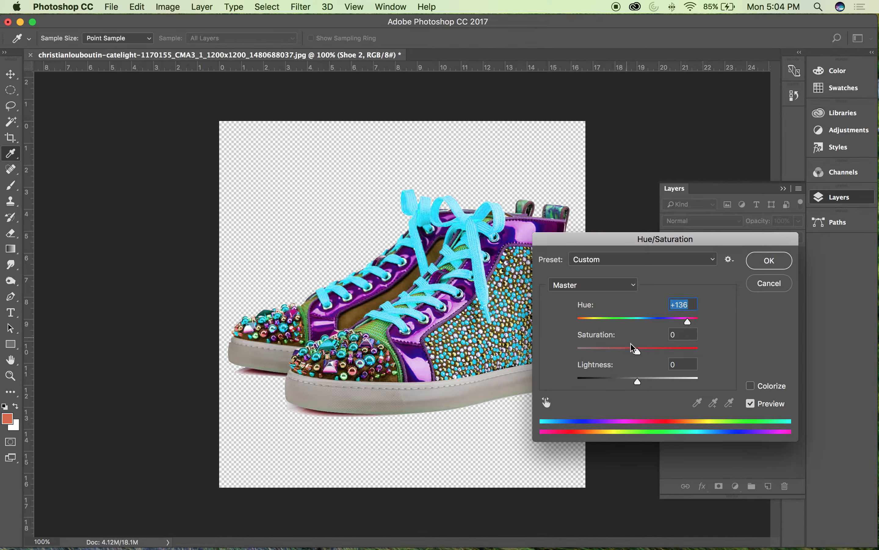
{"action": "left_click_drag", "start_coordinate": [638, 349], "coordinate": [640, 384]}
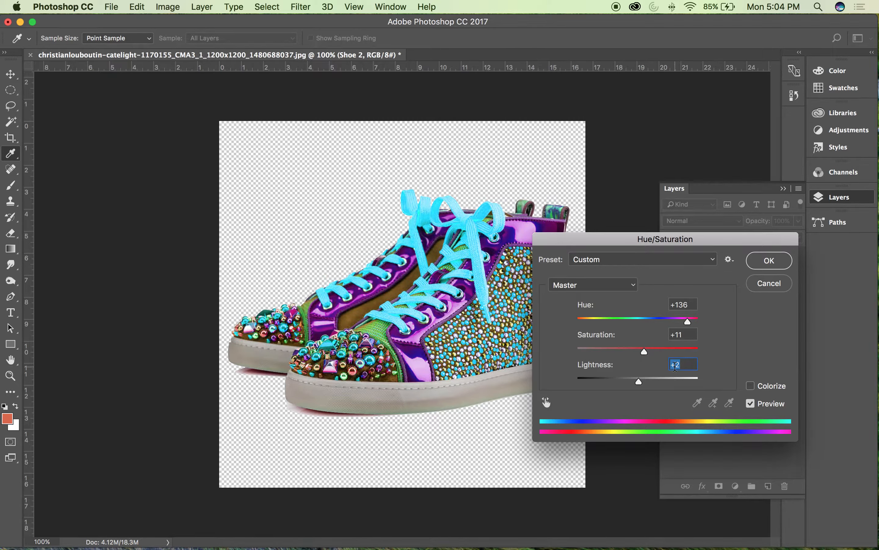
{"action": "left_click", "coordinate": [770, 261]}
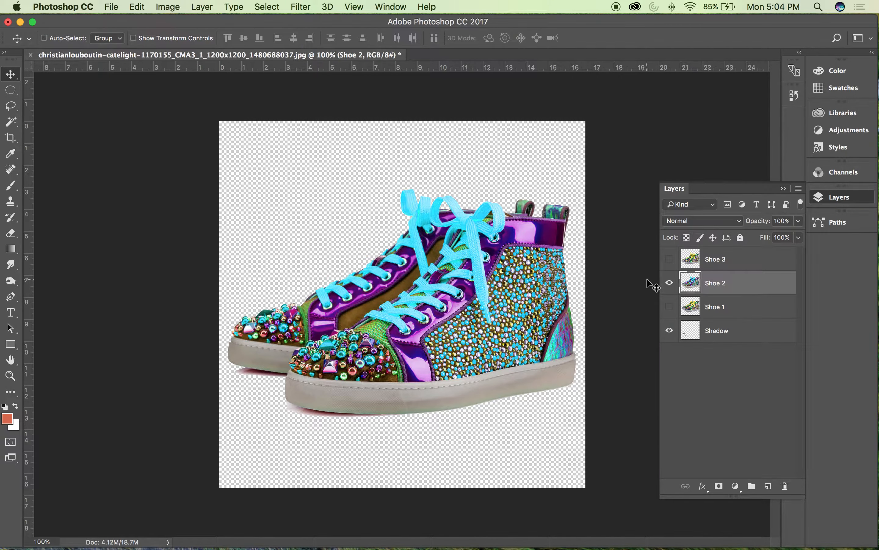
Step: Show Shoe 1, compare it with the recoloured Shoe 2 layer, and leave Shoe 2 hidden
{"action": "left_click", "coordinate": [669, 282]}
{"action": "left_click", "coordinate": [669, 305]}
{"action": "left_click", "coordinate": [671, 284]}
{"action": "left_click", "coordinate": [671, 285]}
{"action": "left_click", "coordinate": [671, 286]}
{"action": "left_click", "coordinate": [671, 286]}
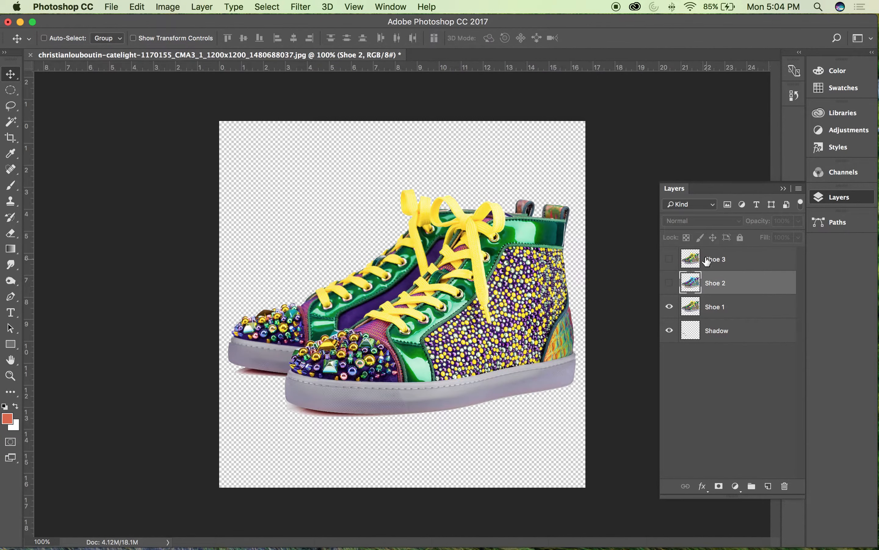
Step: Select the Shoe 3 layer and show it in place of Shoe 1
{"action": "left_click", "coordinate": [701, 262]}
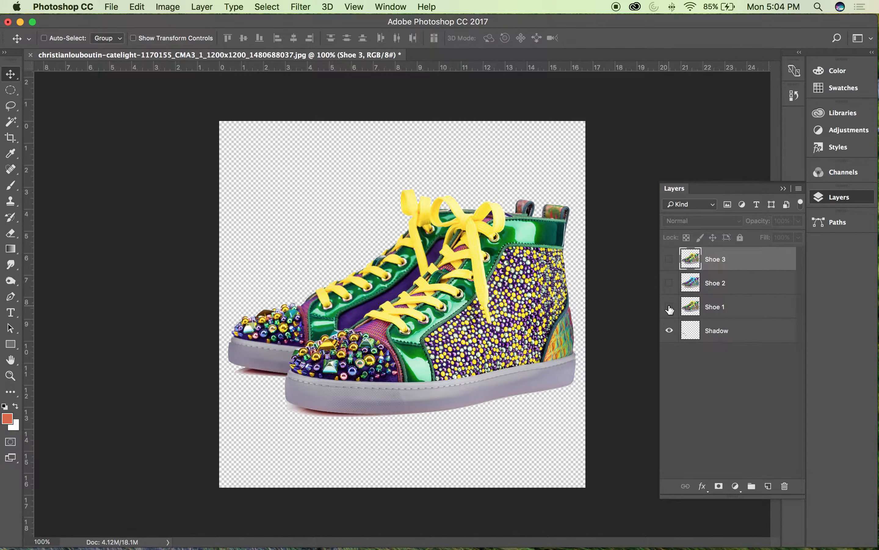
{"action": "left_click", "coordinate": [669, 305]}
{"action": "left_click", "coordinate": [669, 258]}
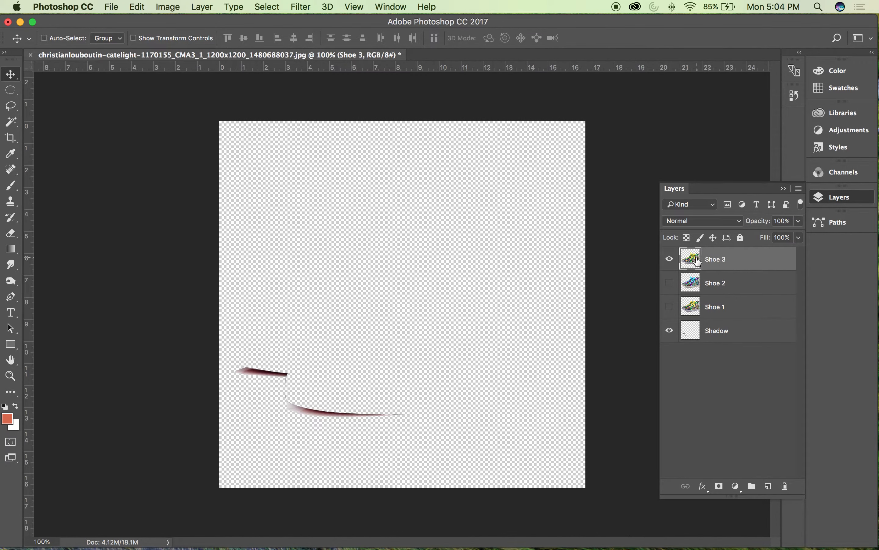
{"action": "left_click", "coordinate": [234, 6]}
{"action": "mouse_move", "coordinate": [168, 7]}
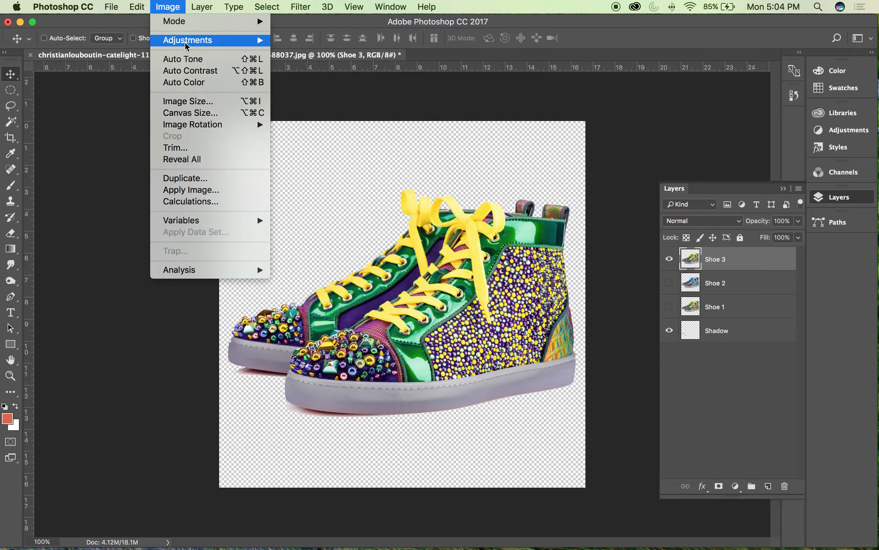
{"action": "mouse_move", "coordinate": [187, 40]}
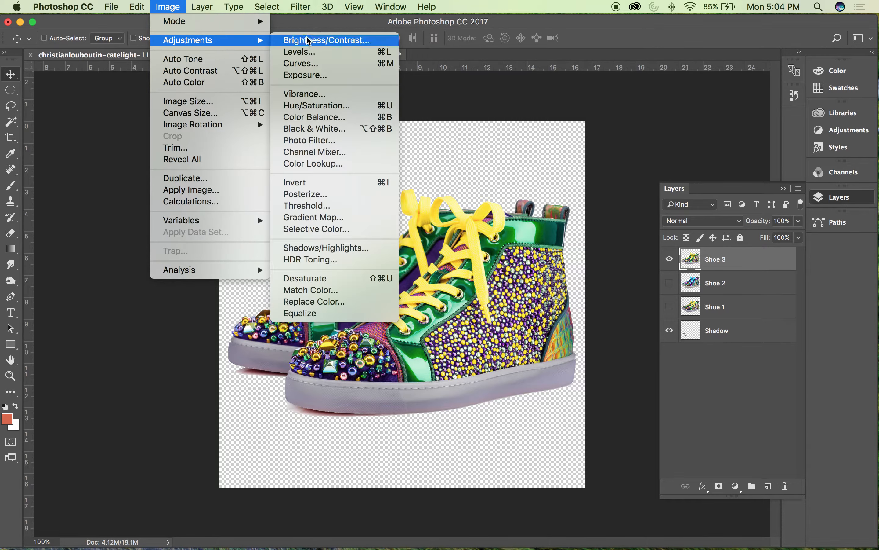
{"action": "left_click", "coordinate": [329, 105]}
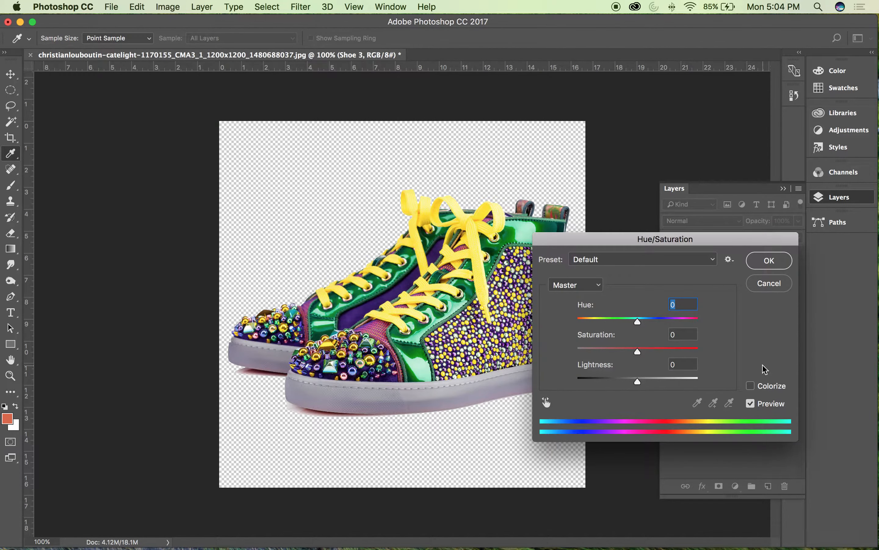
{"action": "left_click", "coordinate": [769, 283]}
Step: Start Replace Color on the Shoe 3 layer, sample the yellow laces as source colour, and open the result colour for editing
{"action": "left_click", "coordinate": [174, 6]}
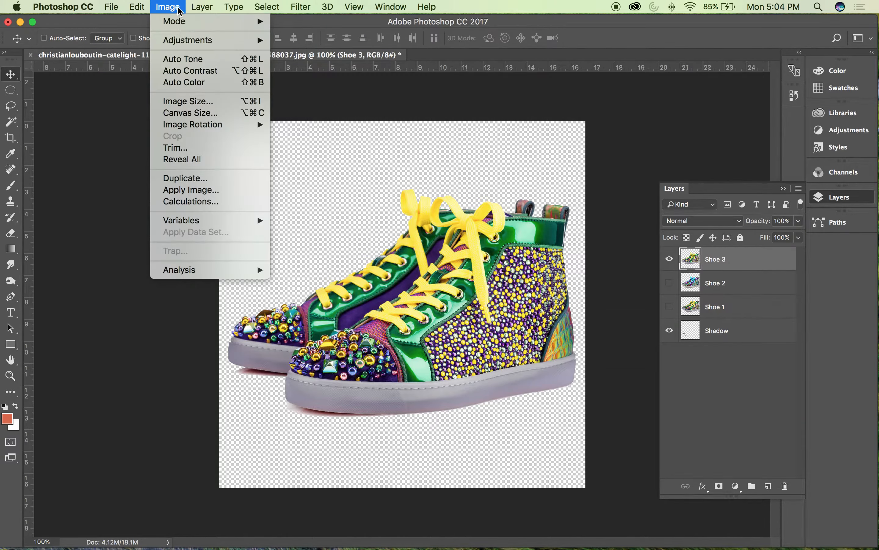
{"action": "mouse_move", "coordinate": [185, 41]}
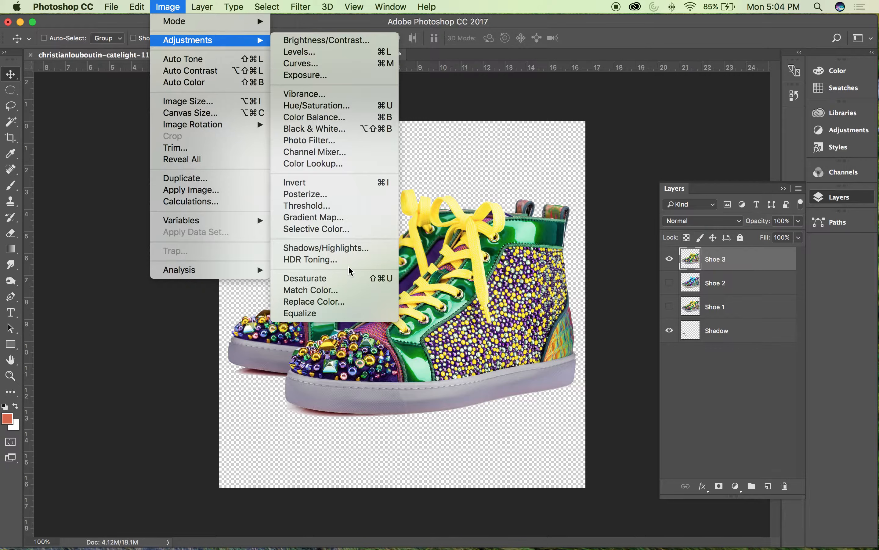
{"action": "left_click", "coordinate": [327, 301]}
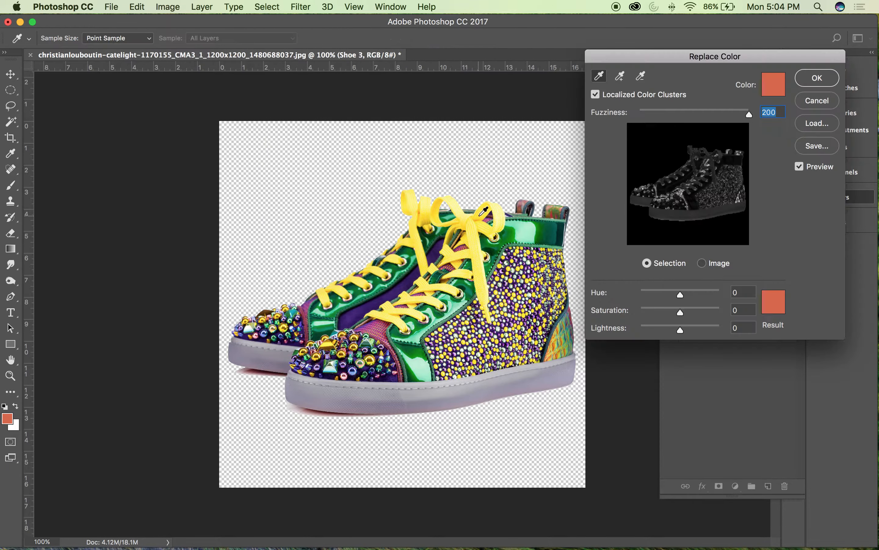
{"action": "left_click", "coordinate": [476, 243]}
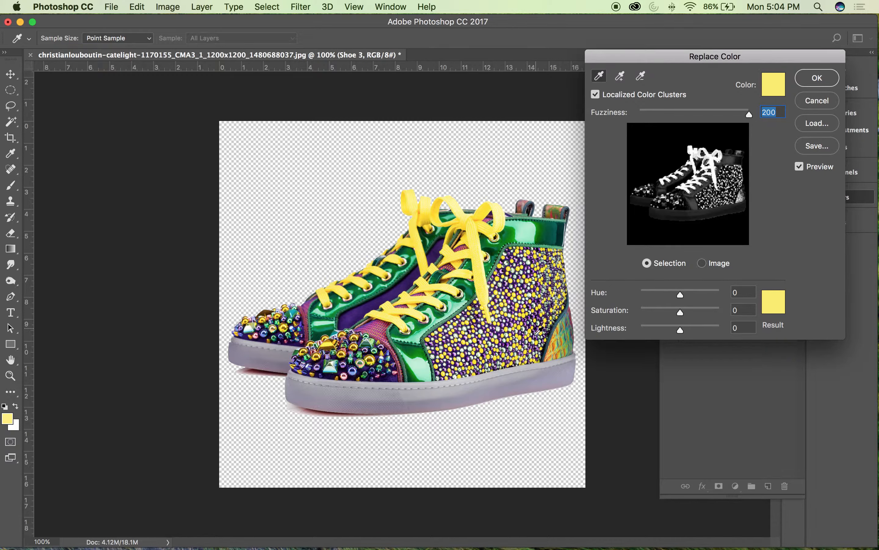
{"action": "left_click", "coordinate": [774, 312]}
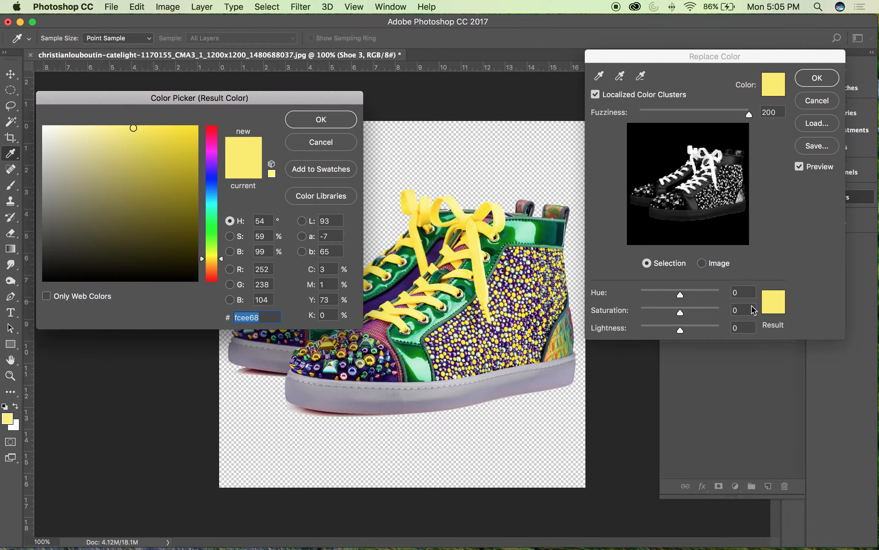
Step: Try magenta, orange (#ff8a00) and lime green (#aeff00) as the replacement colour for the yellow areas
{"action": "left_click_drag", "start_coordinate": [211, 162], "coordinate": [212, 153]}
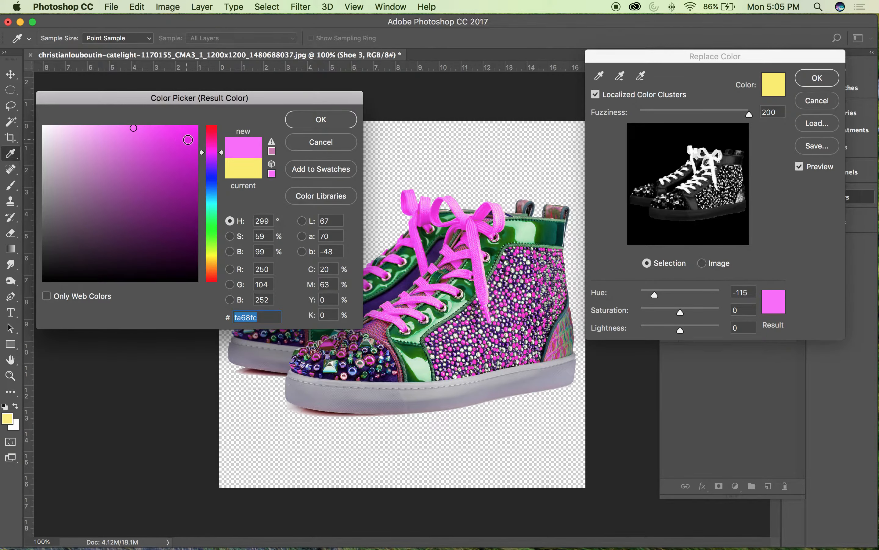
{"action": "left_click", "coordinate": [157, 216]}
{"action": "left_click_drag", "start_coordinate": [212, 197], "coordinate": [209, 228]}
{"action": "mouse_move", "coordinate": [170, 201]}
{"action": "left_mouse_down"}
{"action": "mouse_move", "coordinate": [151, 169]}
{"action": "mouse_move", "coordinate": [198, 125]}
{"action": "left_mouse_up"}
{"action": "left_click", "coordinate": [212, 268]}
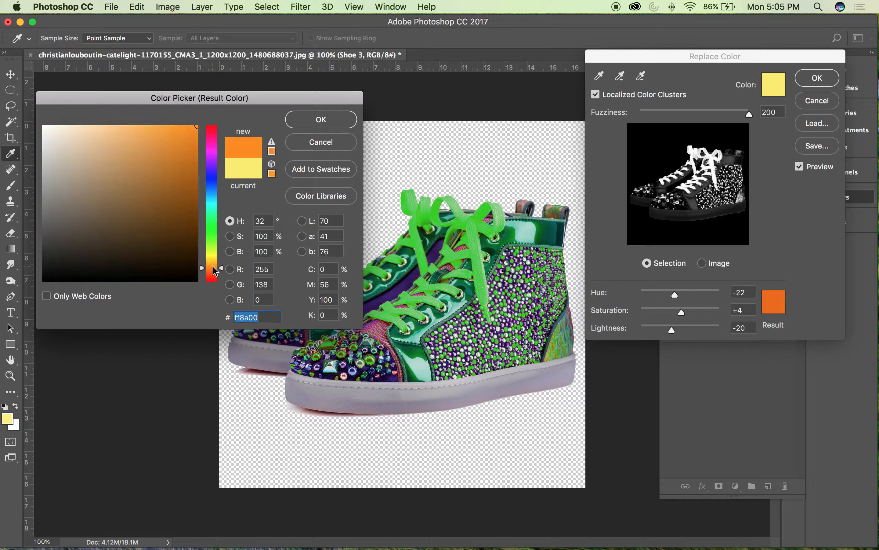
{"action": "left_click", "coordinate": [211, 248]}
{"action": "left_click", "coordinate": [178, 142]}
{"action": "left_click_drag", "start_coordinate": [178, 143], "coordinate": [198, 126]}
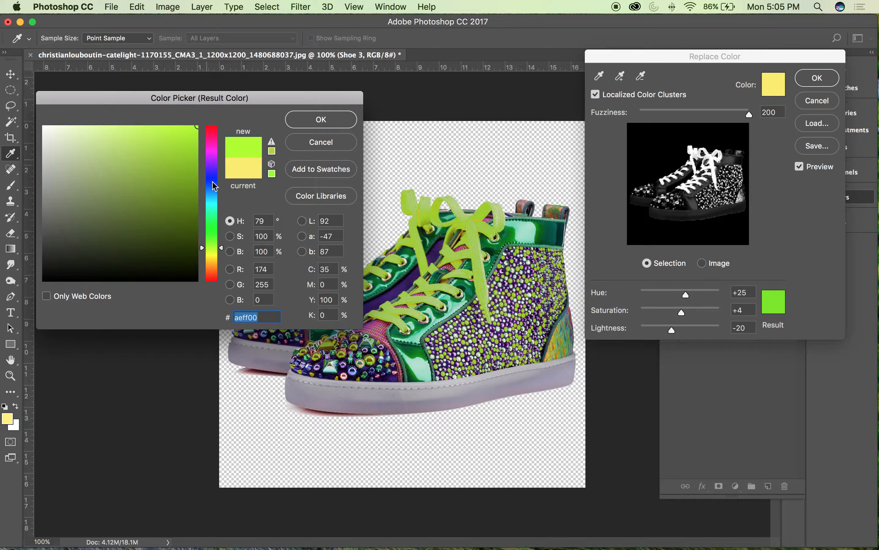
Step: Set the replacement colour to cyan #00f6ff and raise its saturation to +30
{"action": "left_click_drag", "start_coordinate": [215, 218], "coordinate": [214, 202]}
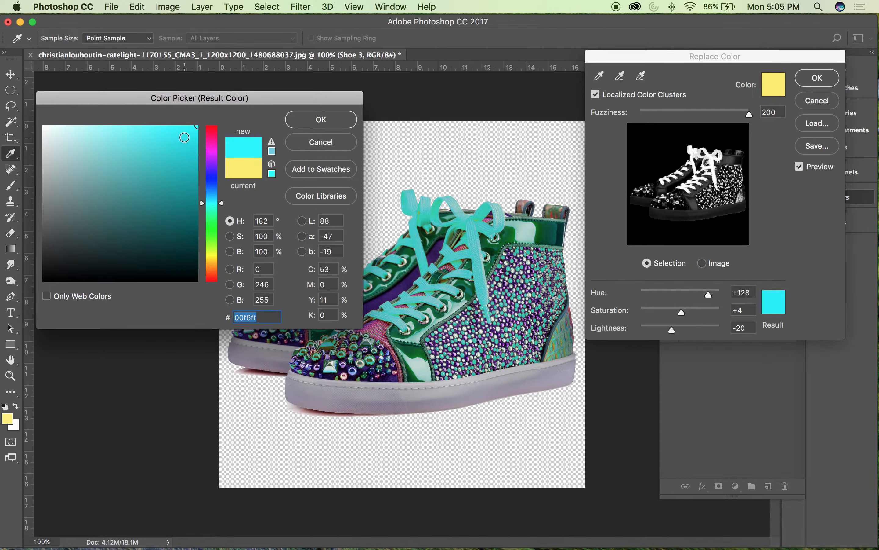
{"action": "left_click", "coordinate": [330, 121]}
{"action": "left_click", "coordinate": [799, 167]}
{"action": "left_click", "coordinate": [800, 167]}
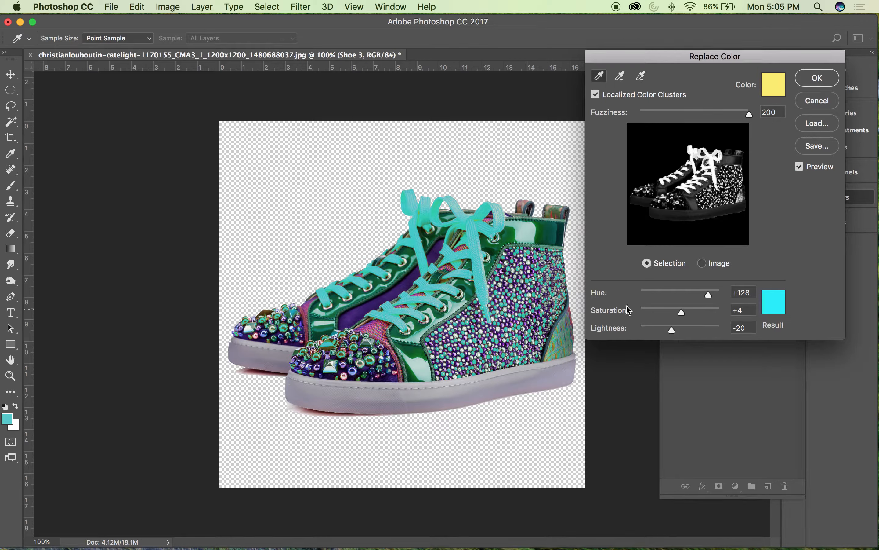
{"action": "left_click_drag", "start_coordinate": [679, 312], "coordinate": [692, 313]}
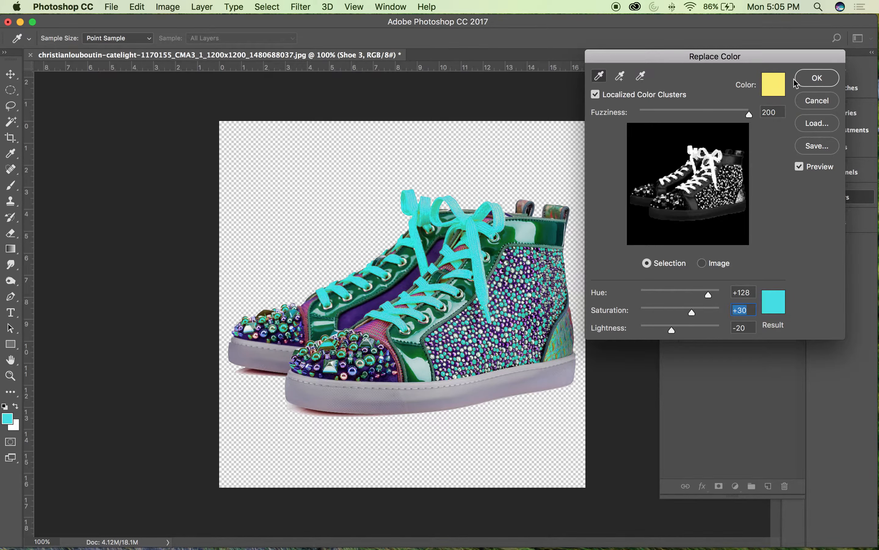
Step: Resample the source colour from the leftover orange-yellow shade at the front shoe's bow knot and apply the colour replacement
{"action": "left_click", "coordinate": [801, 168]}
{"action": "key", "text": "super+equal"}
{"action": "key", "text": "super+equal"}
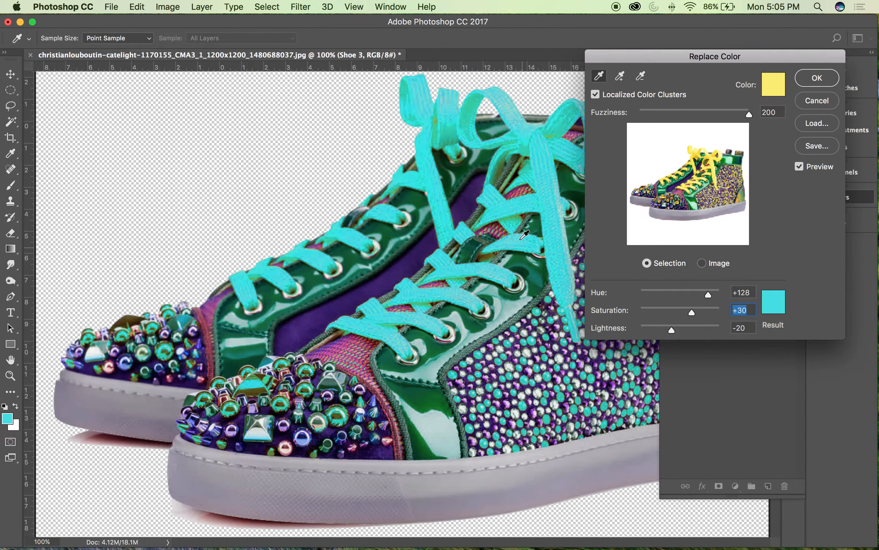
{"action": "key", "text": "super+equal"}
{"action": "left_click_drag", "start_coordinate": [508, 260], "coordinate": [422, 334]}
{"action": "left_click_drag", "start_coordinate": [476, 243], "coordinate": [401, 327]}
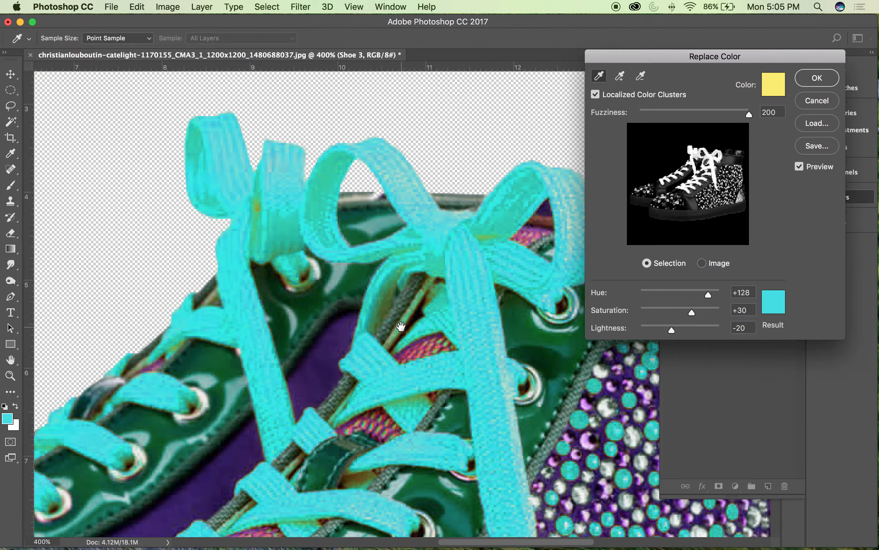
{"action": "left_click", "coordinate": [484, 238], "text": "shift"}
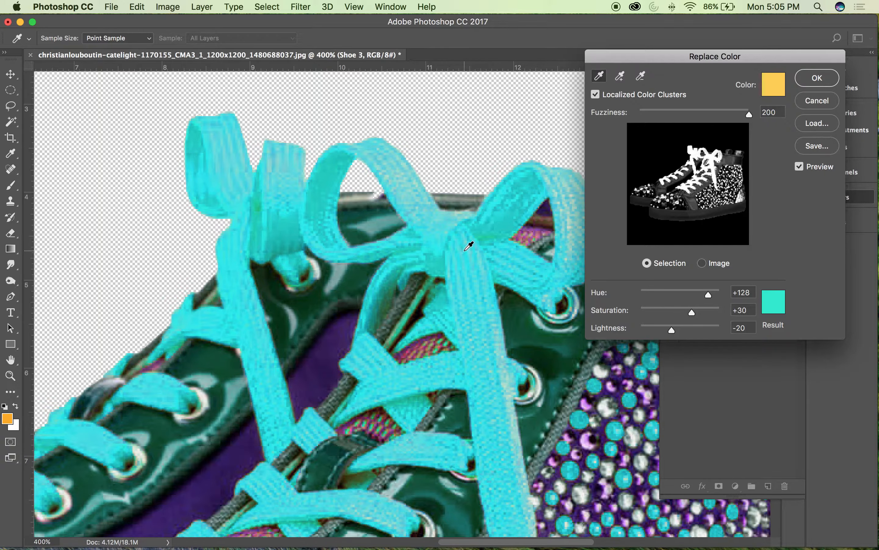
{"action": "key", "text": "super"}
{"action": "key", "text": "super+minus"}
{"action": "key", "text": "super+minus"}
{"action": "key", "text": "super+minus"}
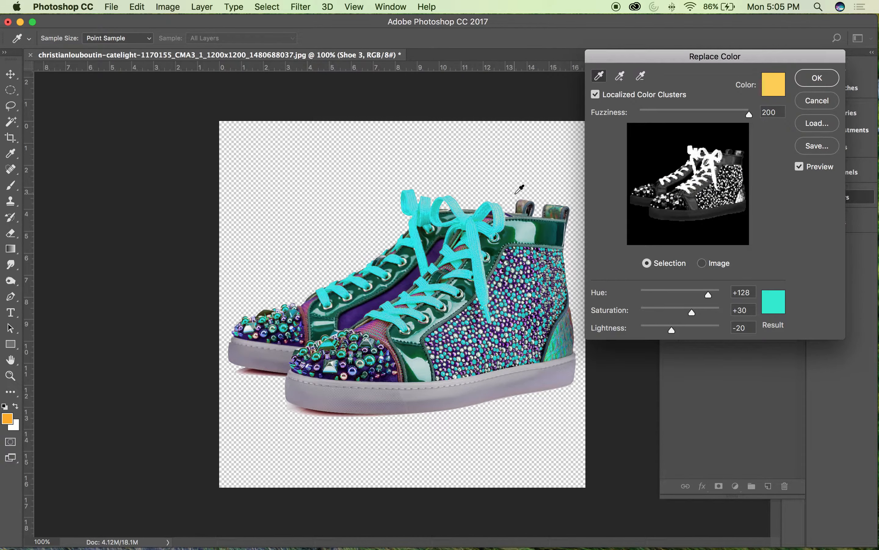
{"action": "left_click", "coordinate": [831, 84]}
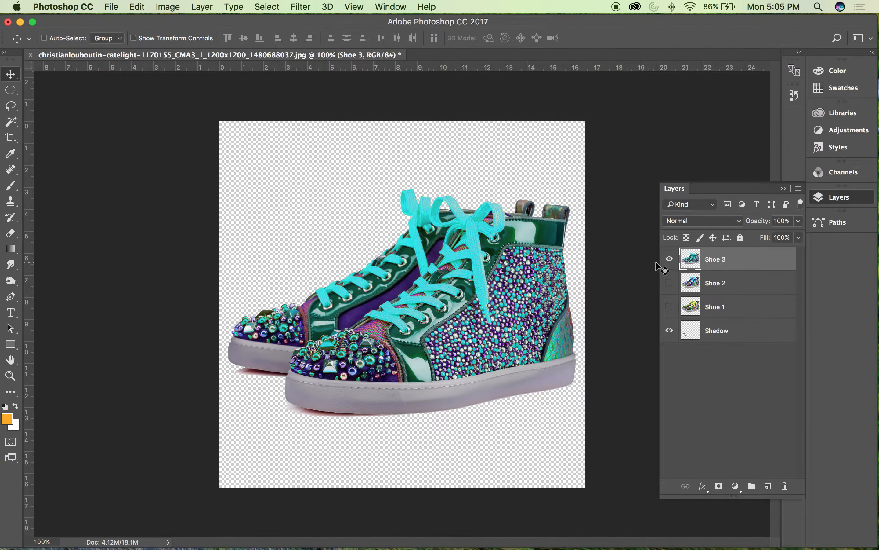
Step: Compare the Shoe 3 and Shoe 2 colour versions by switching their visibility
{"action": "left_click", "coordinate": [669, 259]}
{"action": "left_click", "coordinate": [670, 260]}
{"action": "left_click", "coordinate": [669, 283]}
{"action": "left_click", "coordinate": [669, 259]}
{"action": "left_click", "coordinate": [670, 259]}
{"action": "left_click", "coordinate": [669, 259]}
{"action": "left_click", "coordinate": [670, 259]}
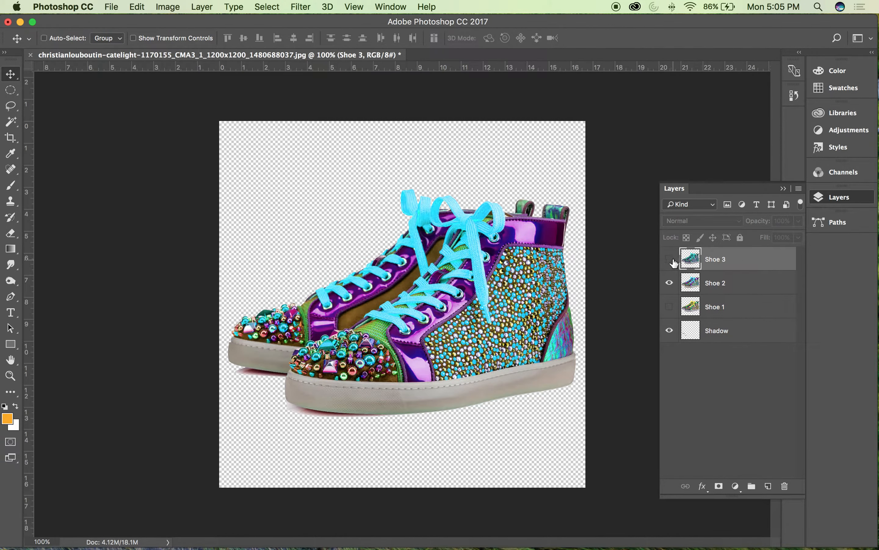
{"action": "left_click", "coordinate": [669, 259]}
Step: Hide the Shoe 2 and Shoe 3 layers and show Shoe 1
{"action": "left_click", "coordinate": [669, 283]}
{"action": "left_click", "coordinate": [669, 263]}
{"action": "left_click", "coordinate": [669, 307]}
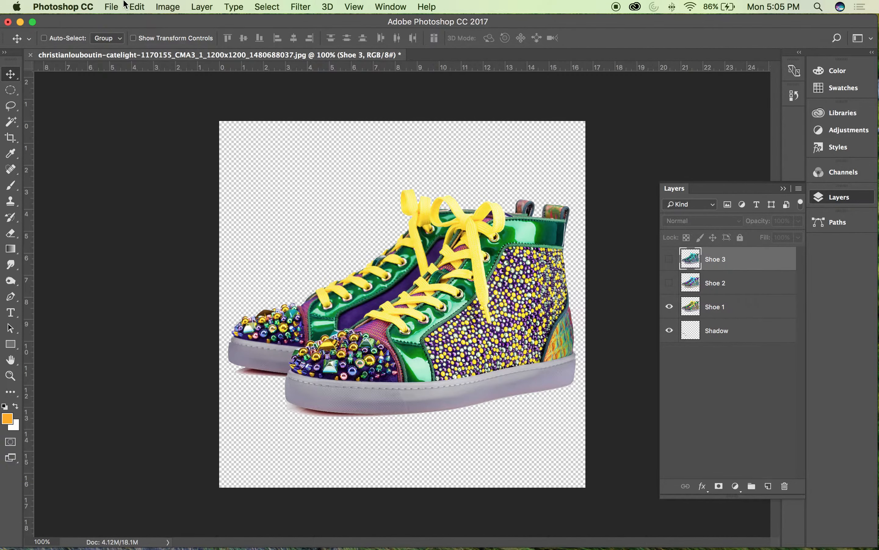
Step: Set the image resolution to 300 pixels/inch
{"action": "left_click", "coordinate": [113, 7]}
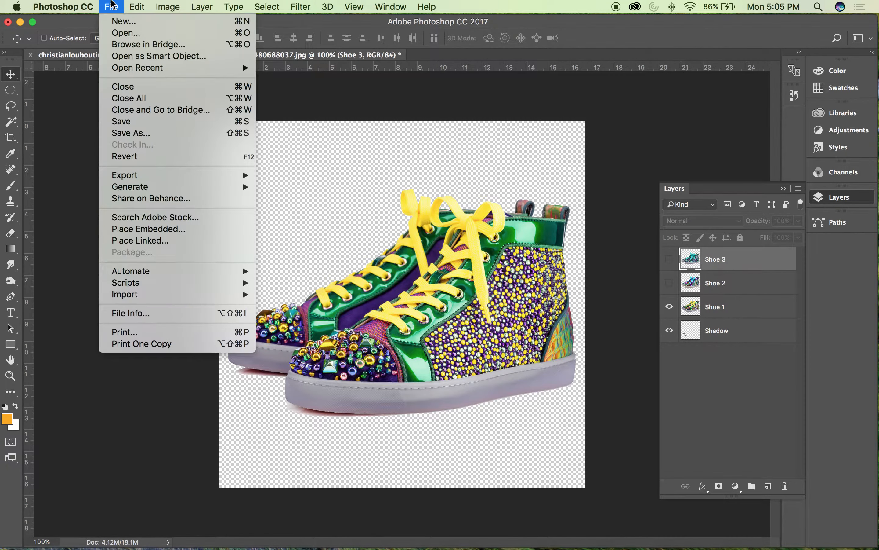
{"action": "left_click", "coordinate": [68, 134]}
{"action": "left_click", "coordinate": [168, 6]}
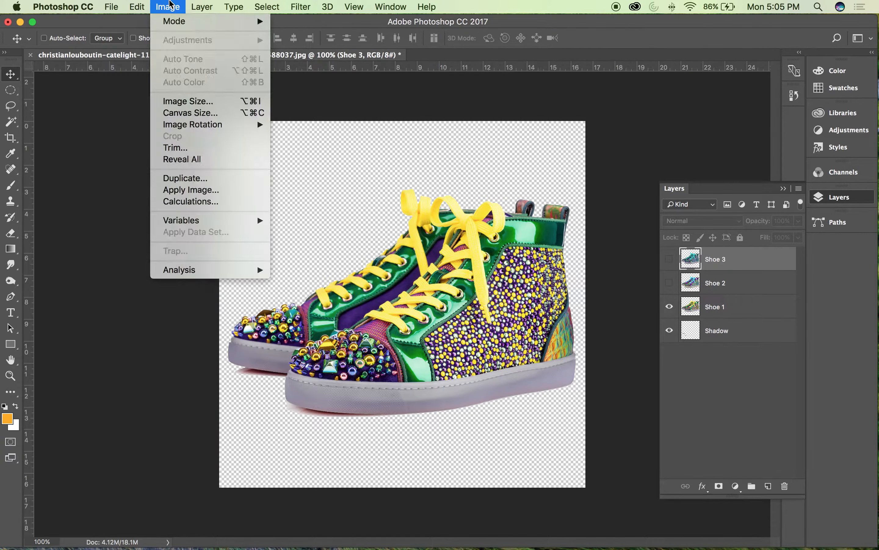
{"action": "left_click", "coordinate": [180, 101]}
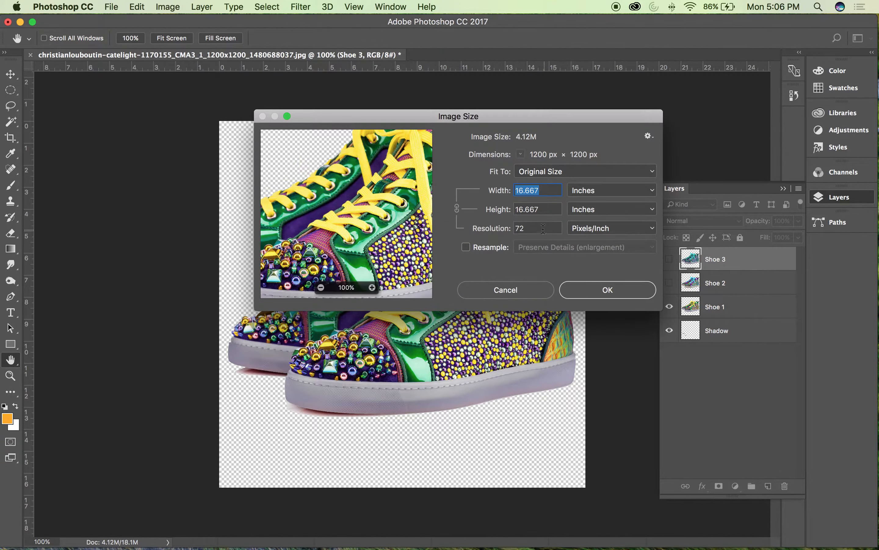
{"action": "left_click_drag", "start_coordinate": [533, 229], "coordinate": [510, 229]}
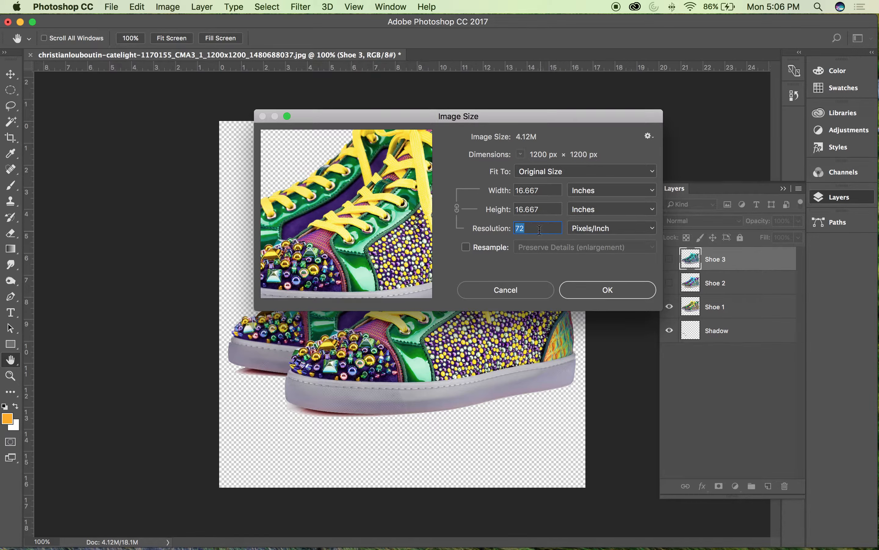
{"action": "type", "text": "300"}
{"action": "left_click", "coordinate": [582, 290]}
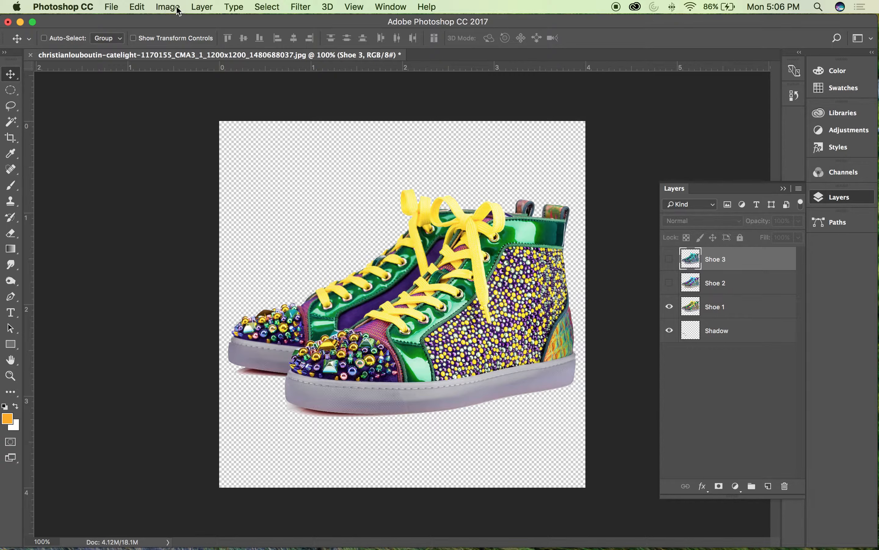
Step: Trim the transparent pixels away from all four sides of the image
{"action": "left_click", "coordinate": [211, 5]}
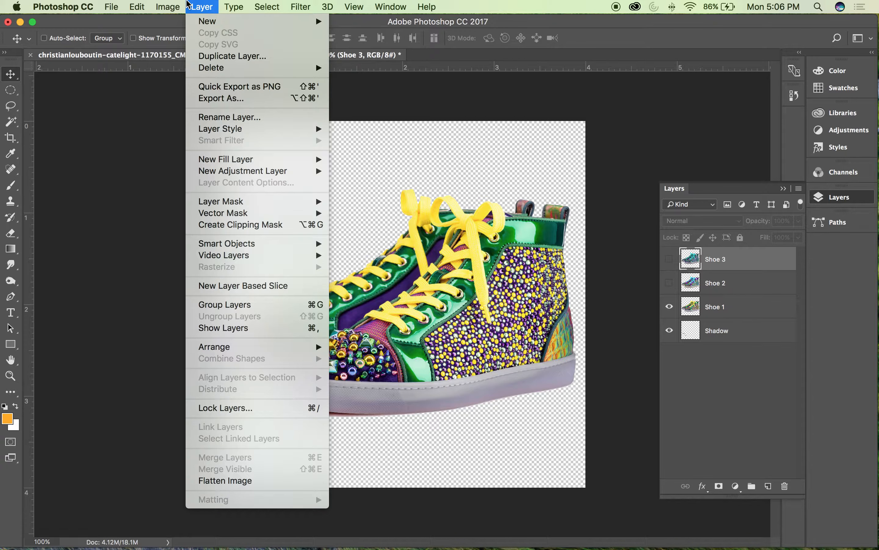
{"action": "mouse_move", "coordinate": [276, 4]}
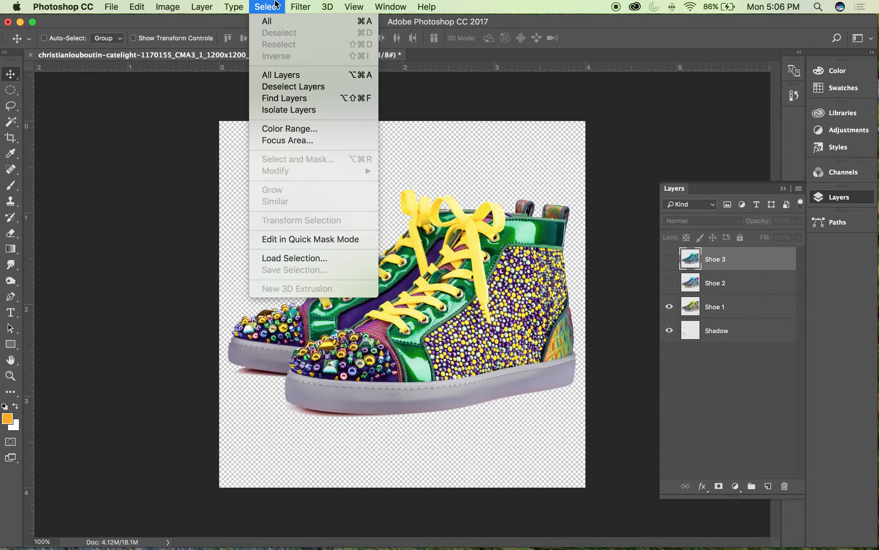
{"action": "mouse_move", "coordinate": [151, 3]}
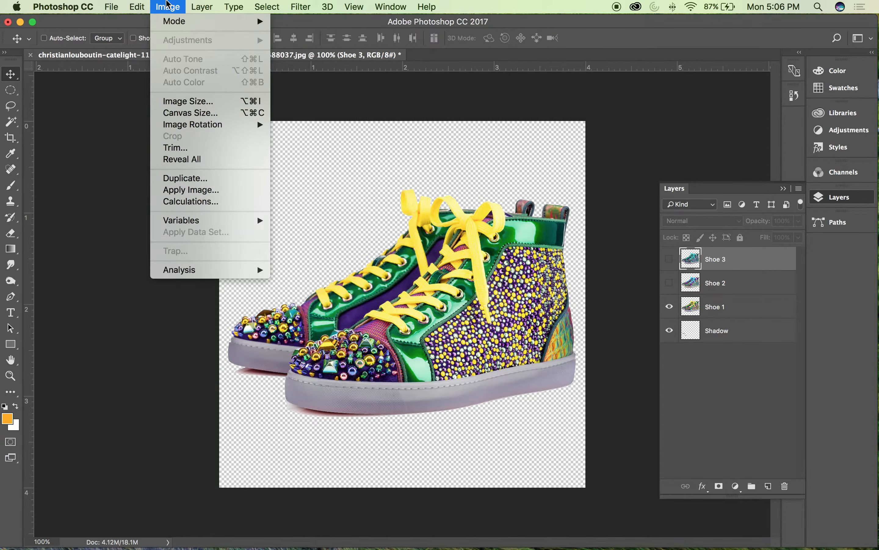
{"action": "left_click", "coordinate": [178, 153]}
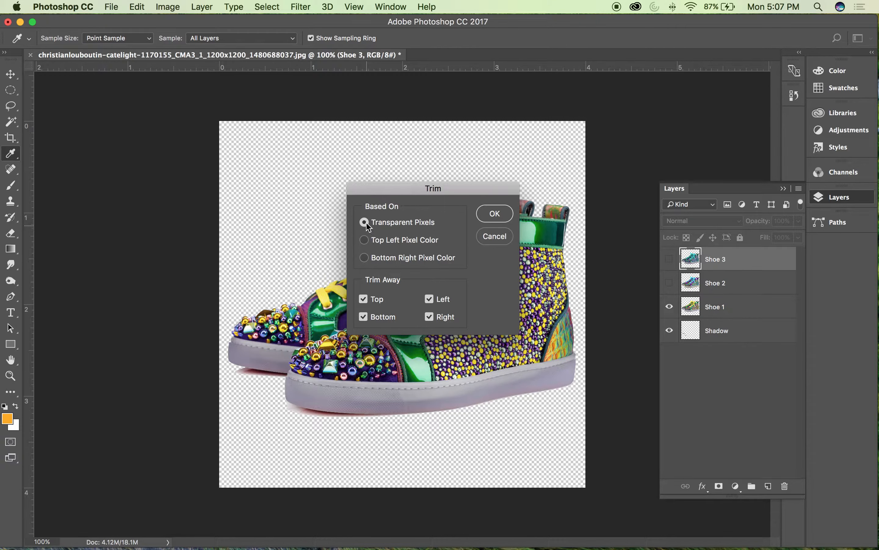
{"action": "left_click", "coordinate": [494, 214]}
{"action": "key", "text": "v"}
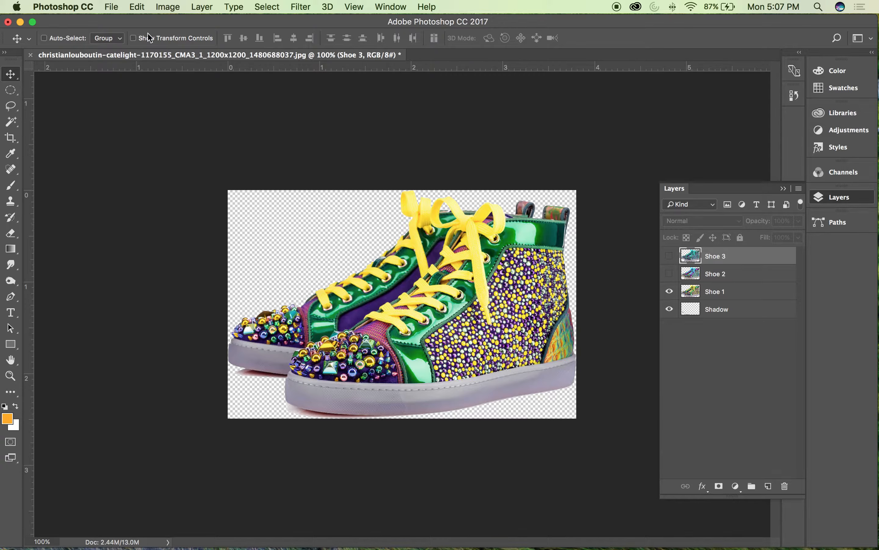
Step: Convert the document to CMYK Color without merging the layers
{"action": "left_click", "coordinate": [137, 6]}
{"action": "mouse_move", "coordinate": [167, 8]}
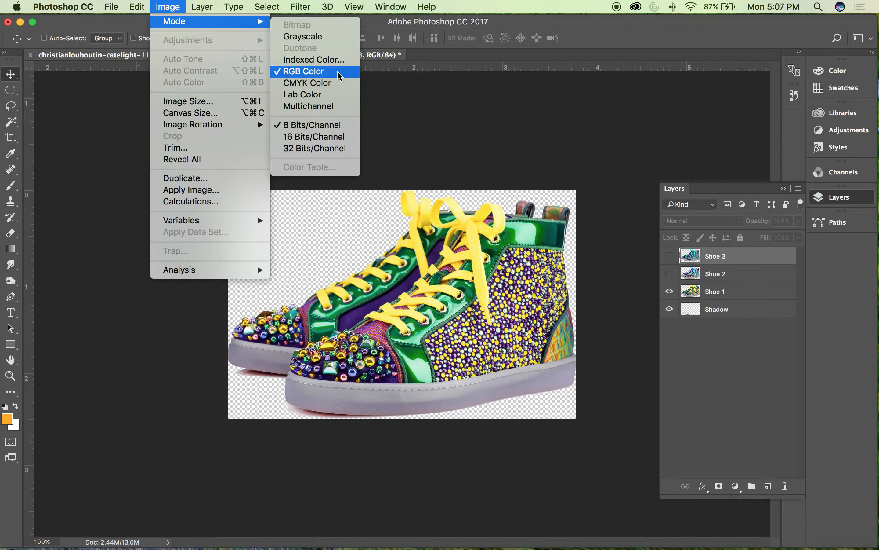
{"action": "left_click", "coordinate": [333, 84]}
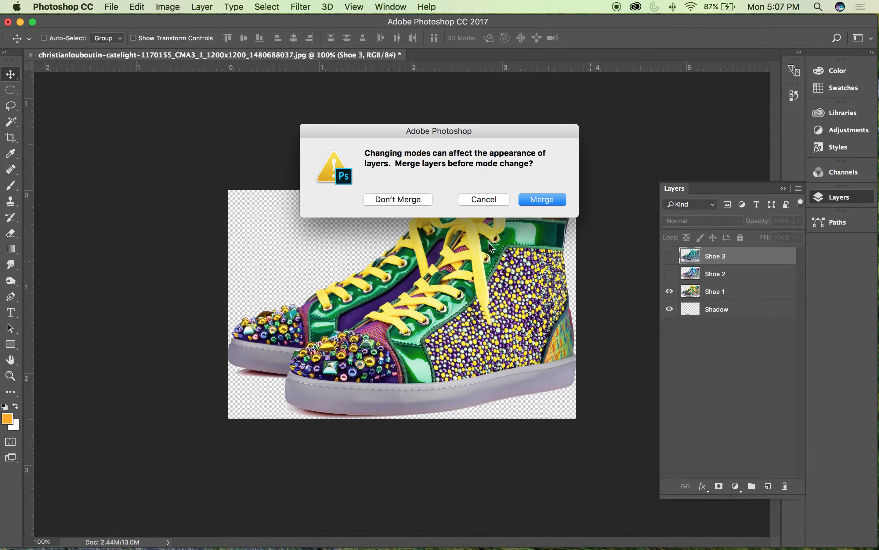
{"action": "left_click", "coordinate": [394, 199]}
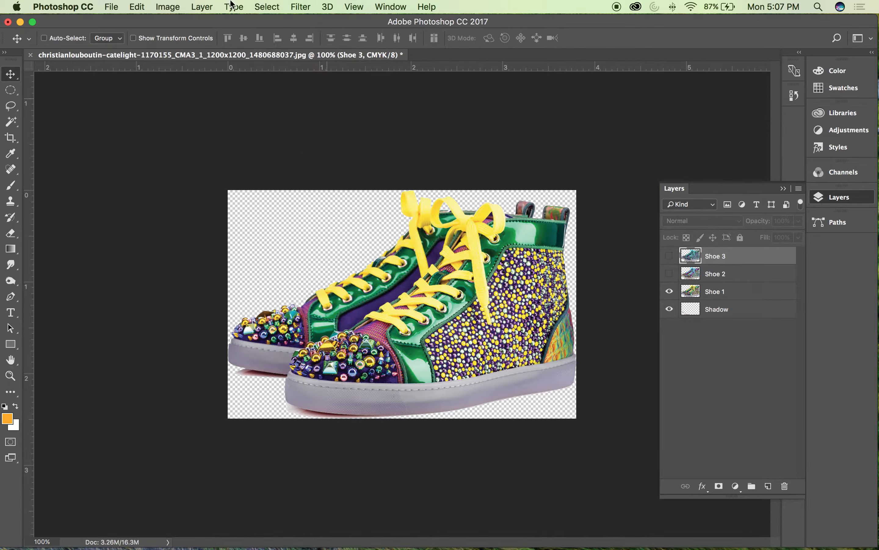
Step: Save the document as a layered Photoshop file named Sneaker-One.psd in the Mens folder with Maximize Compatibility enabled
{"action": "left_click", "coordinate": [111, 6]}
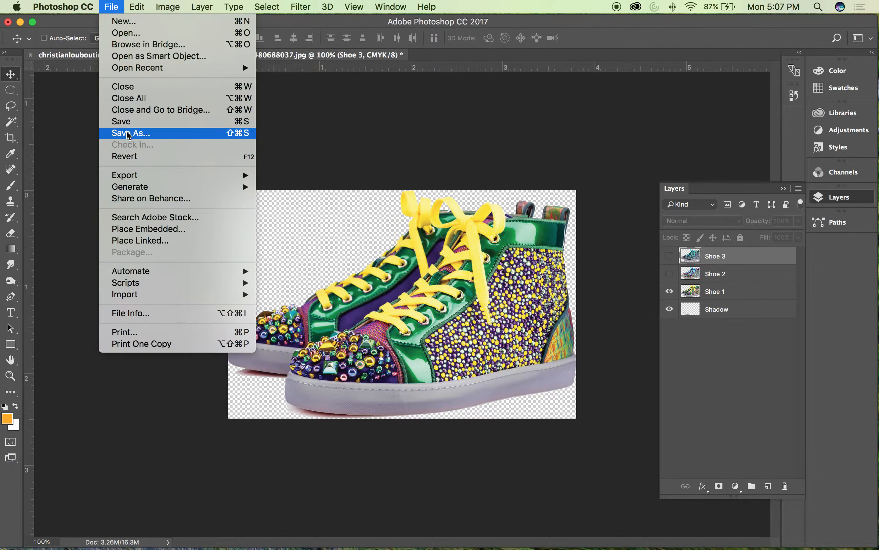
{"action": "left_click", "coordinate": [129, 135]}
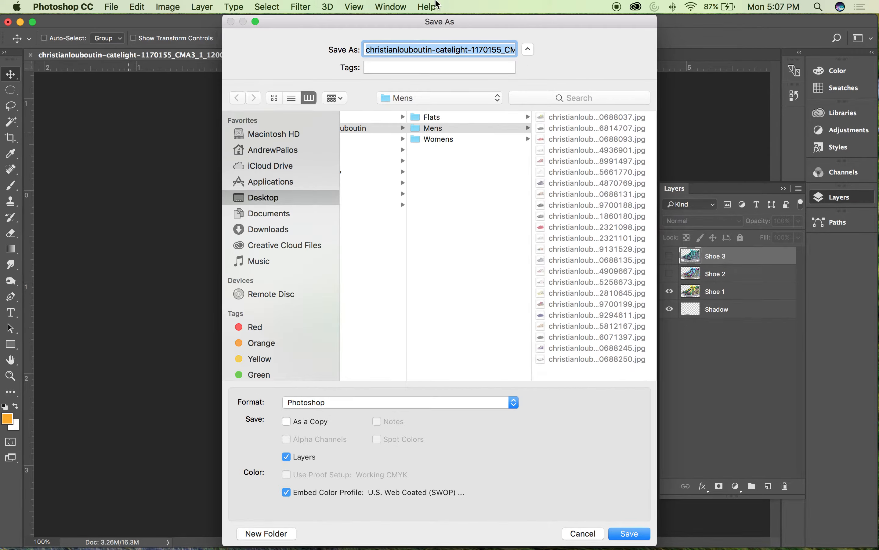
{"action": "left_click", "coordinate": [472, 50]}
{"action": "left_click_drag", "start_coordinate": [462, 50], "coordinate": [224, 46]}
{"action": "left_click", "coordinate": [454, 50]}
{"action": "type", "text": "Sneaker"}
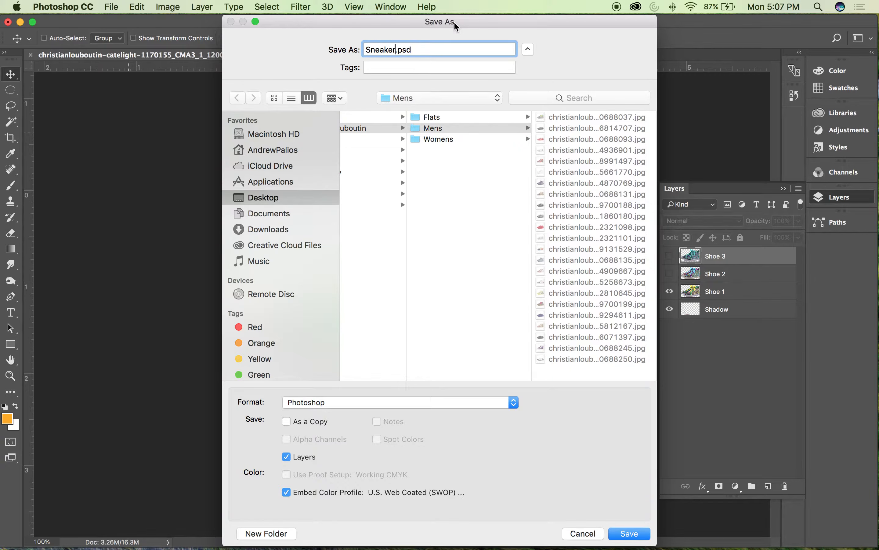
{"action": "type", "text": "-One"}
{"action": "left_click", "coordinate": [619, 532]}
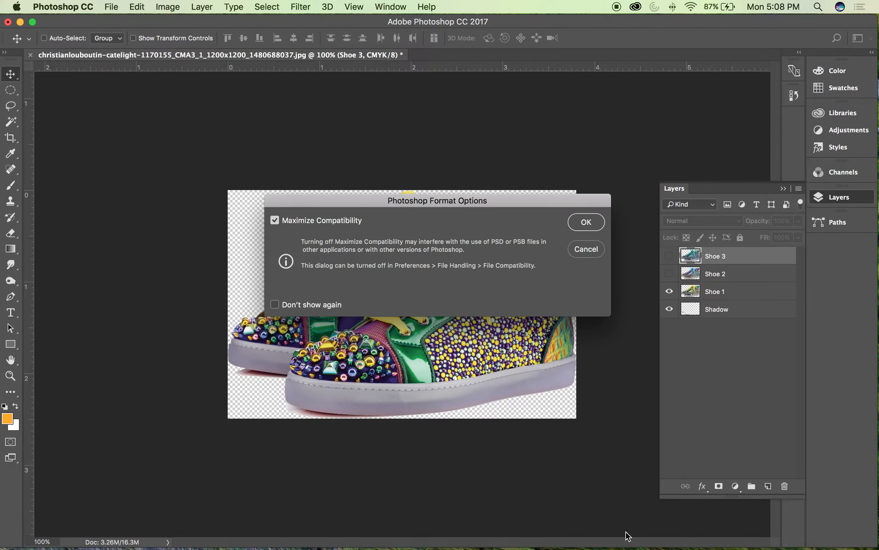
{"action": "left_click", "coordinate": [585, 220]}
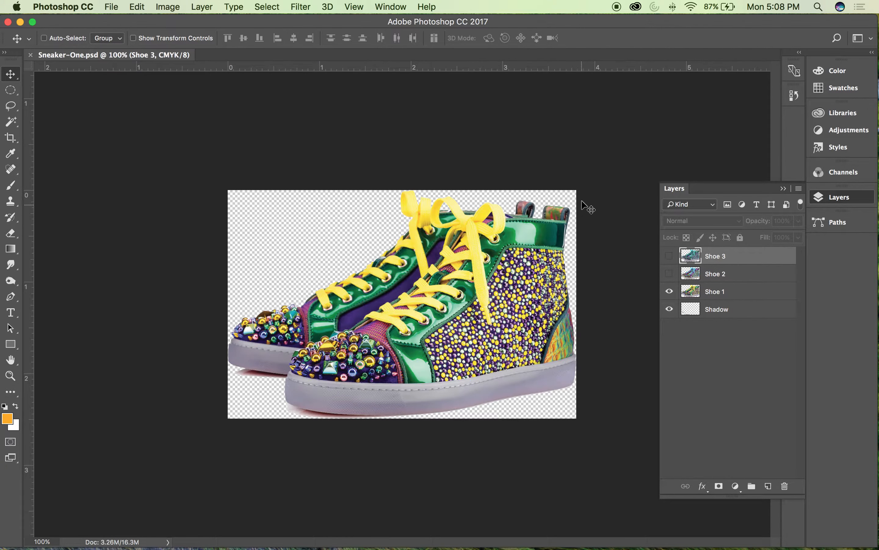
Step: Close Sneaker-One.psd, minimize the Photoshop window and close the Mens folder window
{"action": "left_click", "coordinate": [31, 55]}
{"action": "left_click", "coordinate": [20, 23]}
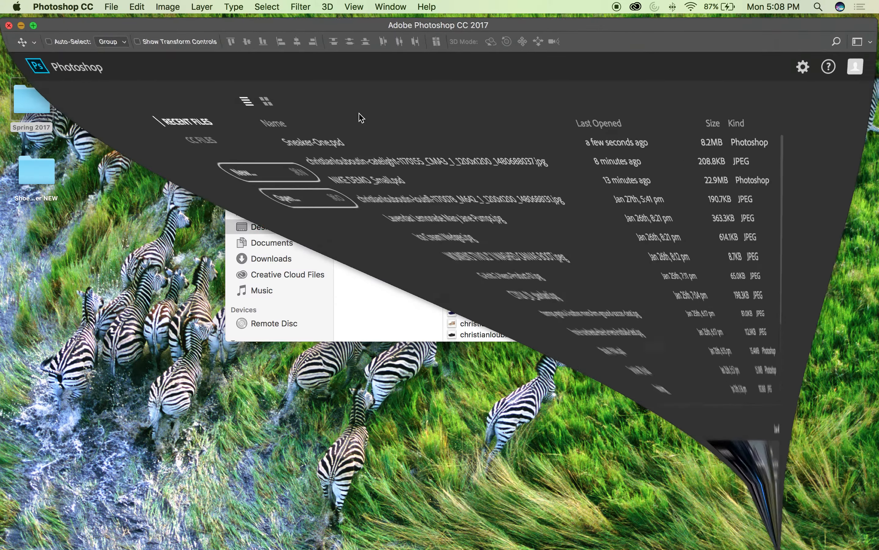
{"action": "left_click_drag", "start_coordinate": [511, 85], "coordinate": [503, 81]}
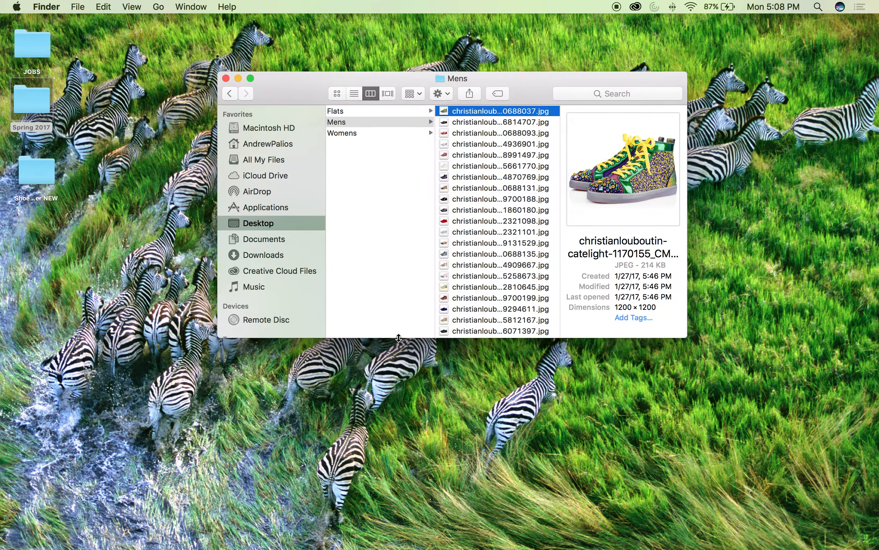
{"action": "left_click", "coordinate": [226, 78]}
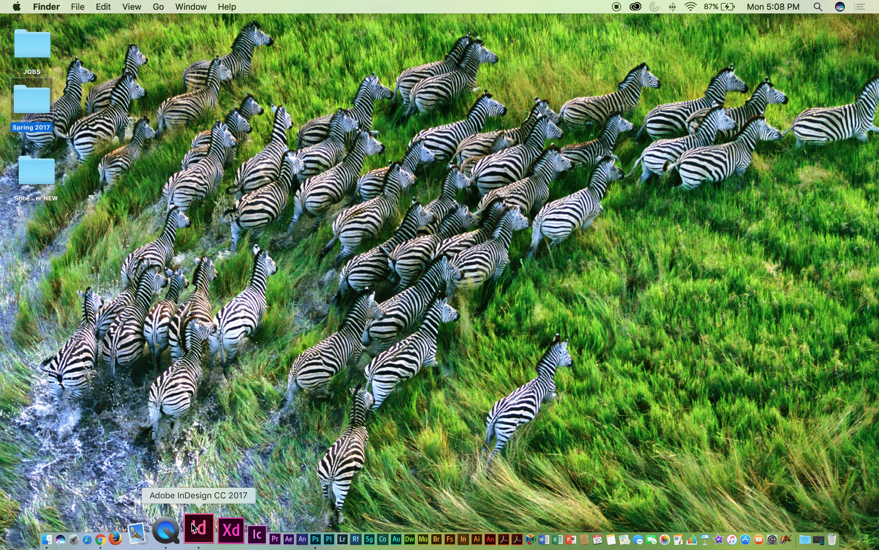
Step: Switch to InDesign and open Shoe Catalog Template.indd from the Shoe Catalog Template Folder NEW on the desktop
{"action": "left_click", "coordinate": [199, 528]}
{"action": "left_click", "coordinate": [128, 263]}
{"action": "double_click", "coordinate": [41, 173]}
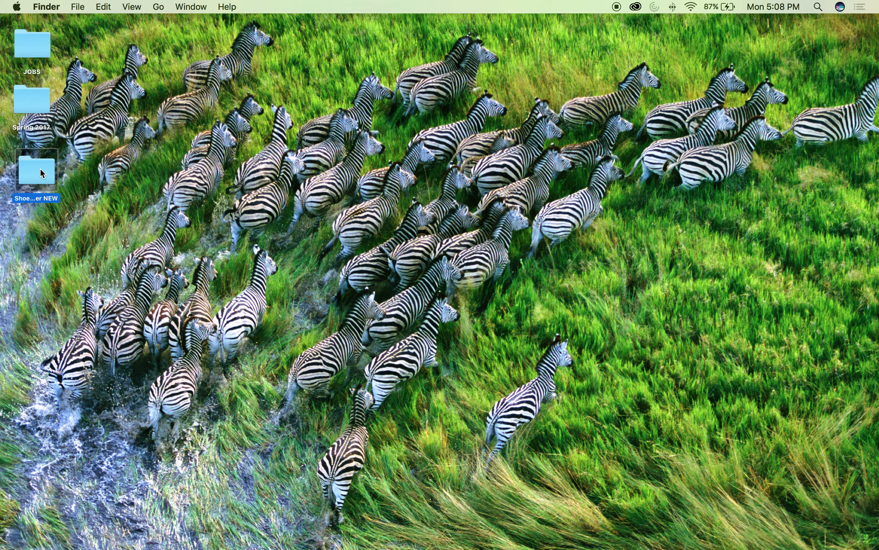
{"action": "left_click", "coordinate": [425, 120]}
{"action": "double_click", "coordinate": [425, 118]}
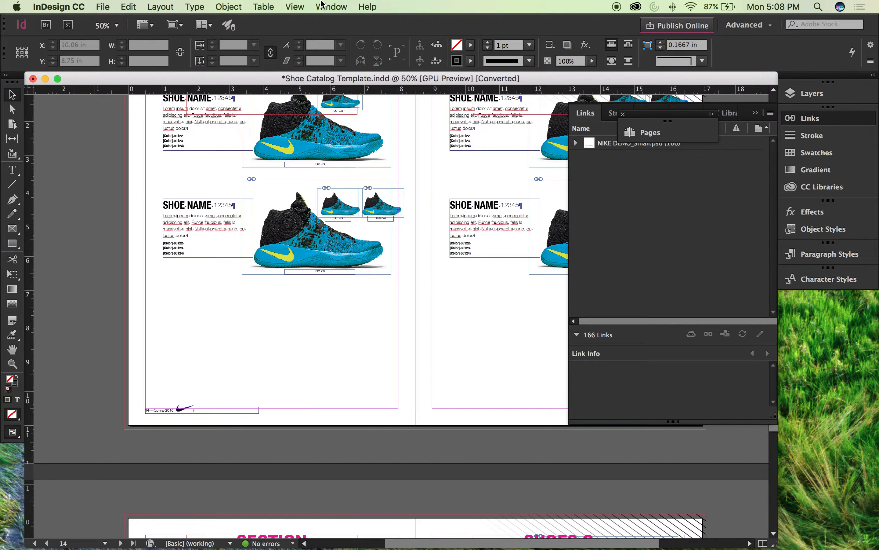
Step: Set the display performance to Typical Display and switch the layout to Preview screen mode
{"action": "left_click", "coordinate": [295, 6]}
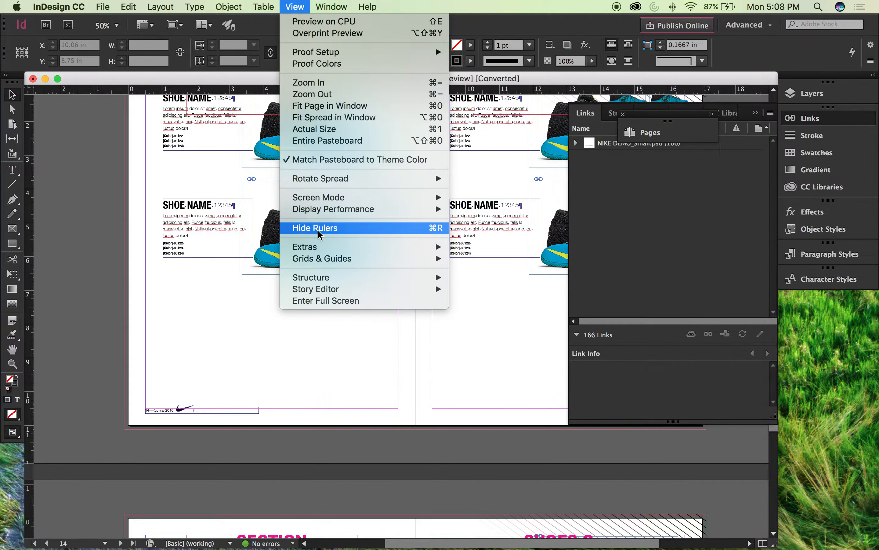
{"action": "mouse_move", "coordinate": [333, 208]}
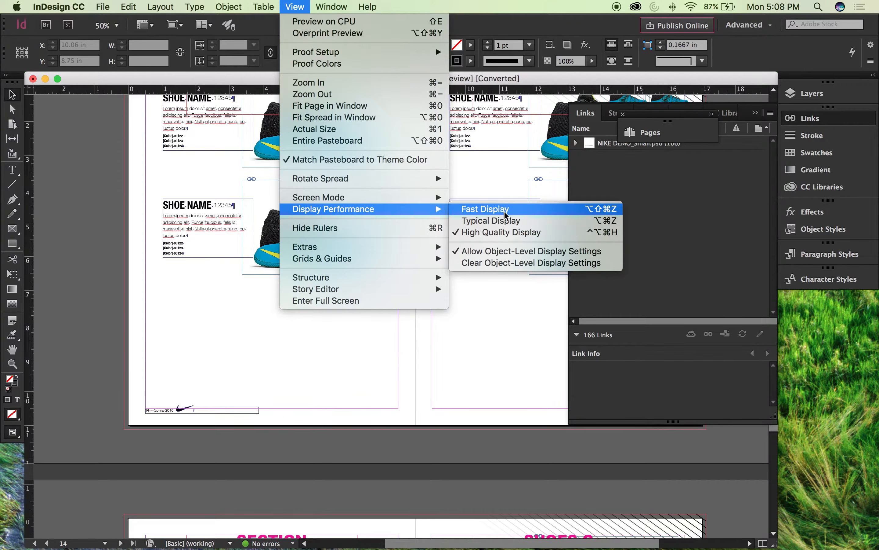
{"action": "left_click", "coordinate": [573, 220]}
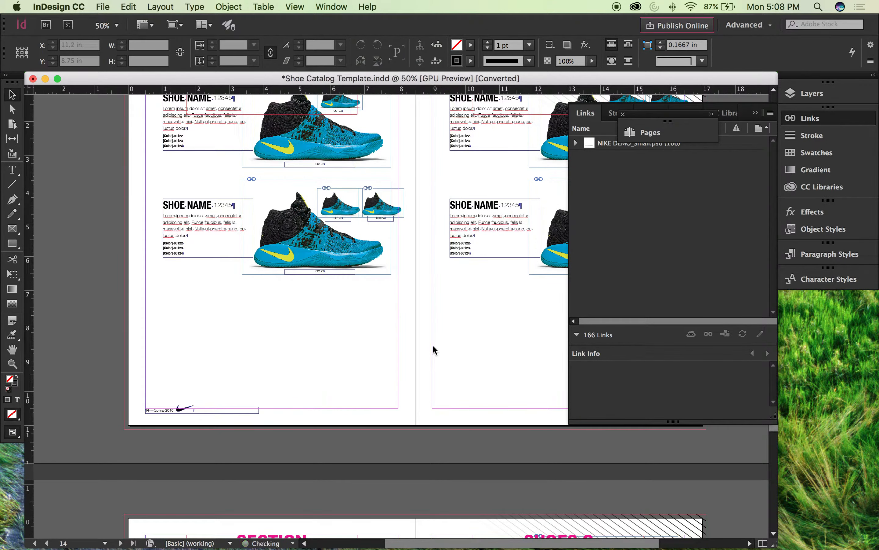
{"action": "key", "text": "w"}
Step: Look through the catalog spreads to the back cover and return to the Shoes B spread on pages 10–11
{"action": "left_click_drag", "start_coordinate": [483, 328], "coordinate": [358, 357]}
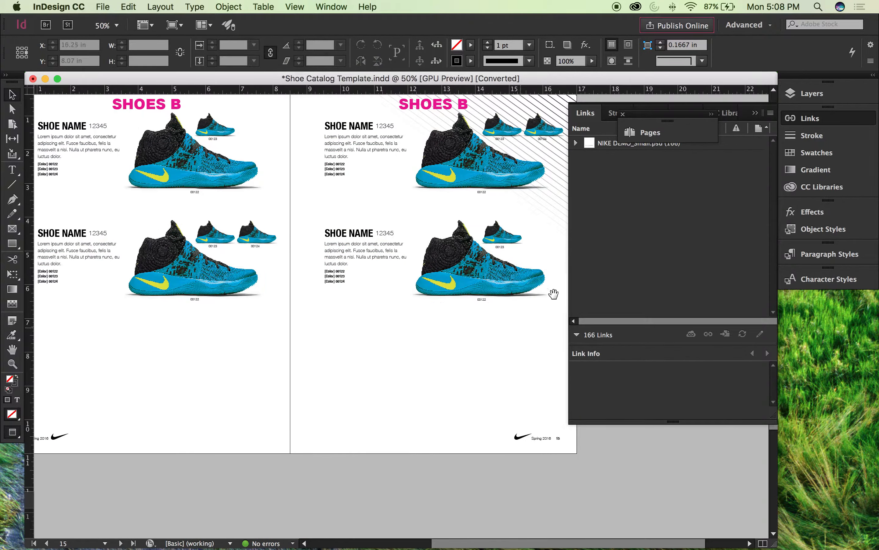
{"action": "left_click_drag", "start_coordinate": [569, 274], "coordinate": [631, 280]}
{"action": "scroll", "coordinate": [400, 196], "scroll_direction": "down", "scroll_amount": 15}
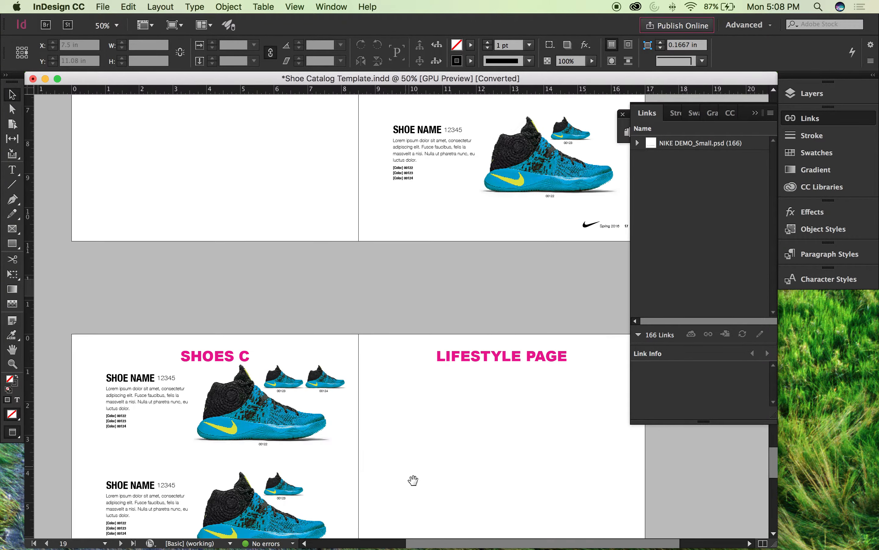
{"action": "left_click_drag", "start_coordinate": [413, 480], "coordinate": [412, 236]}
{"action": "scroll", "coordinate": [412, 236], "scroll_direction": "down", "scroll_amount": 5}
{"action": "scroll", "coordinate": [421, 279], "scroll_direction": "up", "scroll_amount": 20}
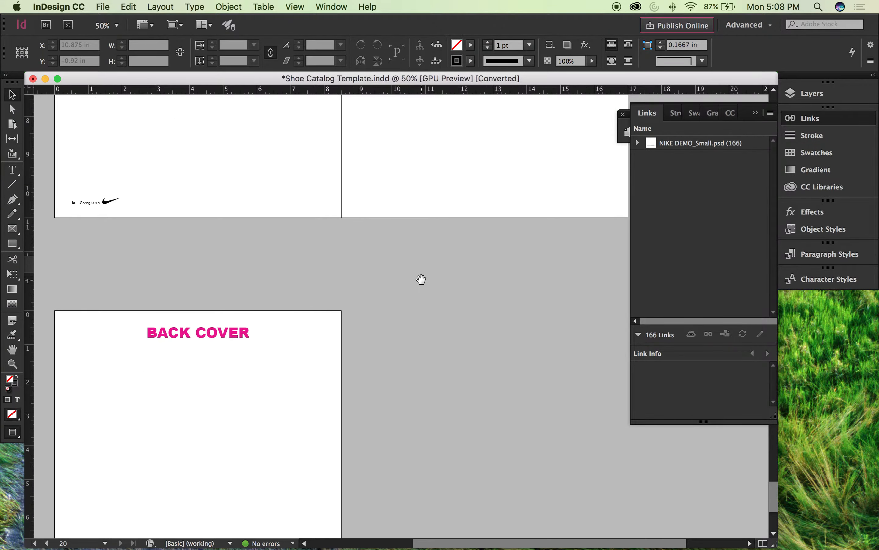
{"action": "scroll", "coordinate": [423, 283], "scroll_direction": "up", "scroll_amount": 10}
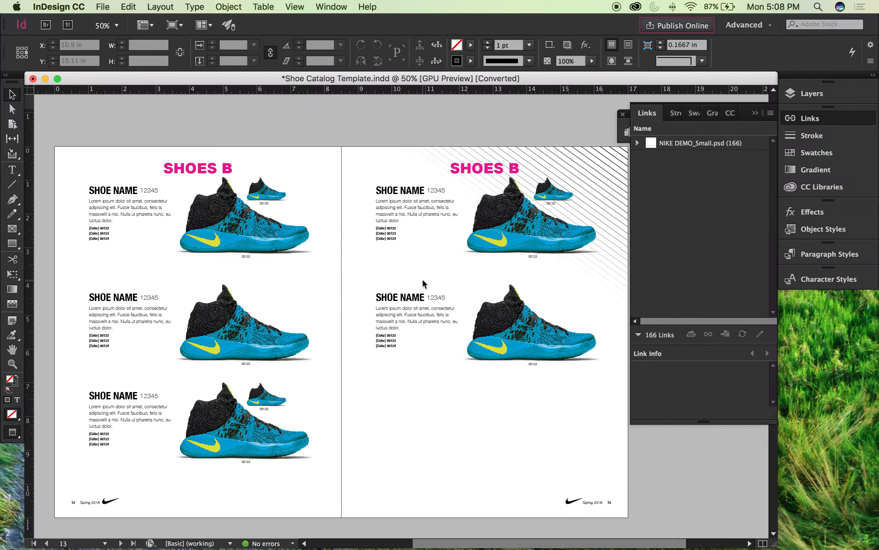
{"action": "scroll", "coordinate": [423, 283], "scroll_direction": "up", "scroll_amount": 3}
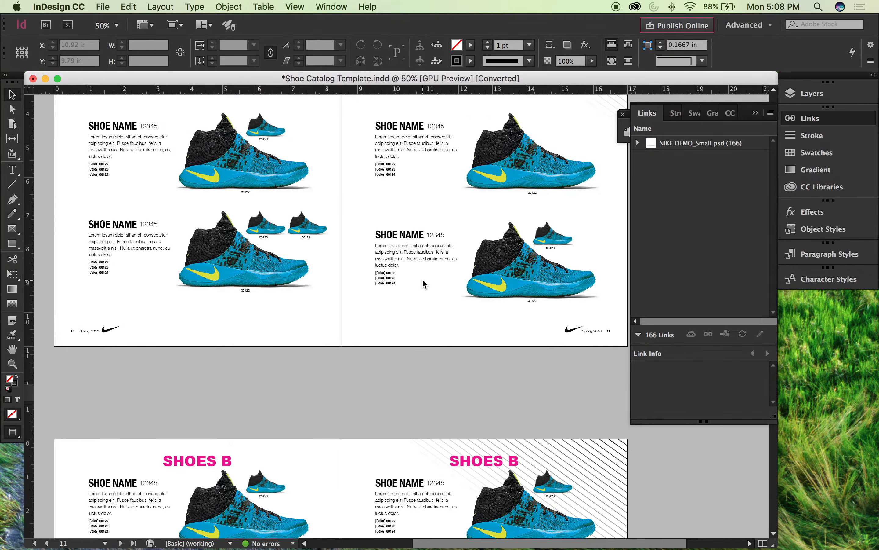
{"action": "left_click_drag", "start_coordinate": [363, 271], "coordinate": [415, 286]}
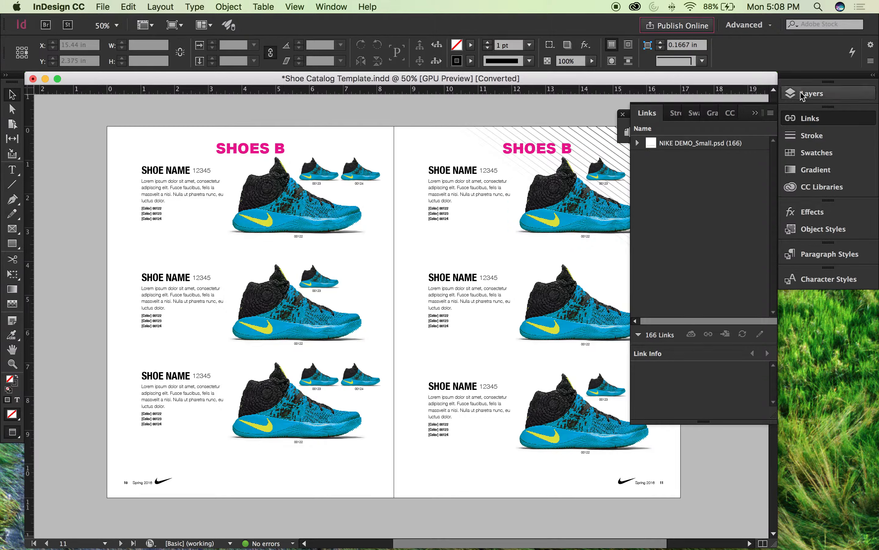
Step: Hide the Jig_MAGENTA layer that holds the section headings
{"action": "left_click", "coordinate": [789, 94]}
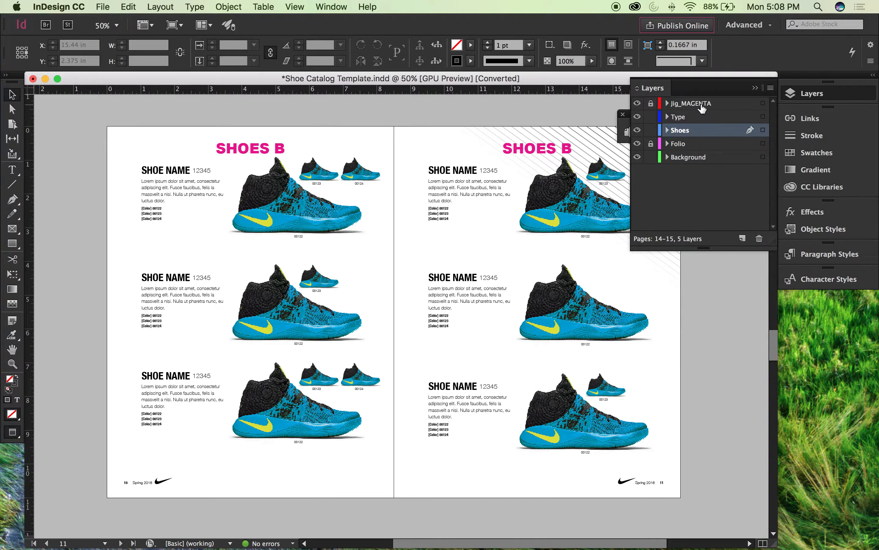
{"action": "left_click", "coordinate": [650, 144]}
{"action": "left_click", "coordinate": [638, 104]}
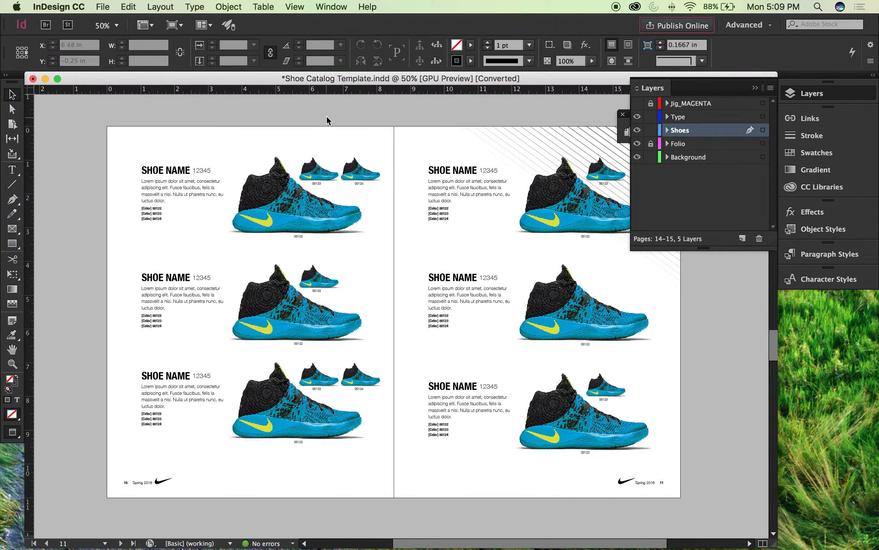
{"action": "left_click", "coordinate": [638, 104]}
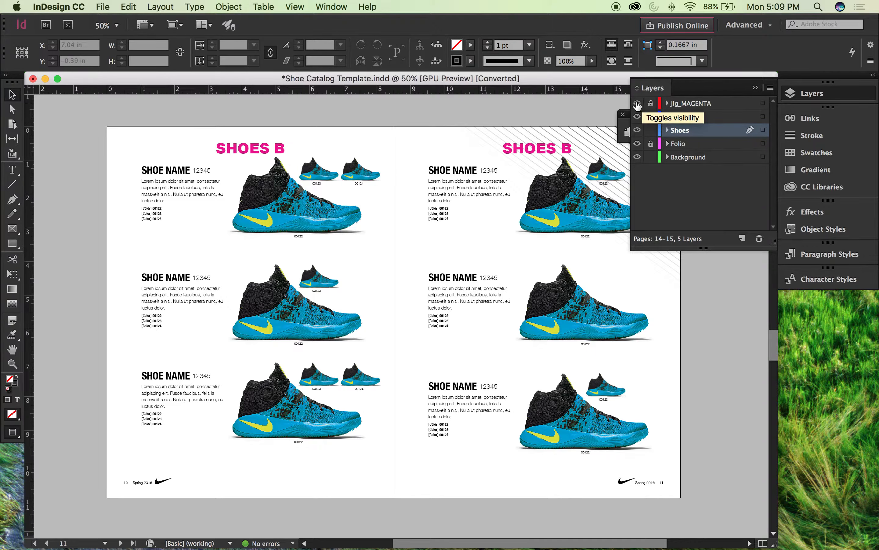
{"action": "left_click", "coordinate": [638, 103]}
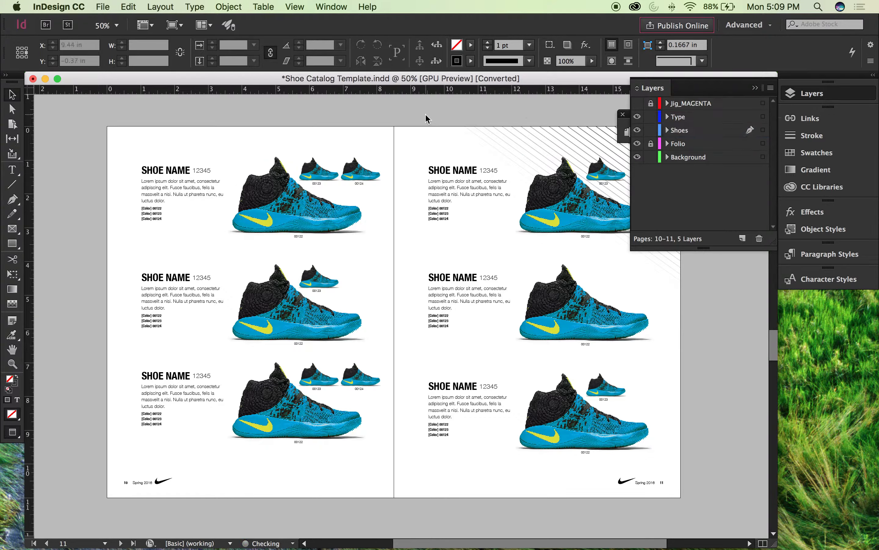
Step: Ungroup the first large shoe picture on page 10 and delete its shoe image, leaving the shadow image
{"action": "left_click", "coordinate": [272, 170]}
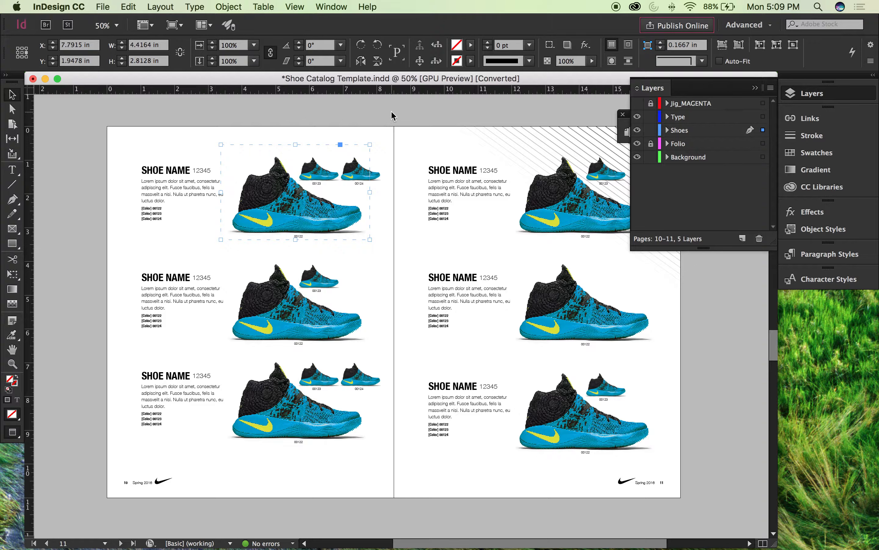
{"action": "left_click", "coordinate": [296, 193]}
{"action": "key", "text": "super+equal"}
{"action": "key", "text": "super+equal"}
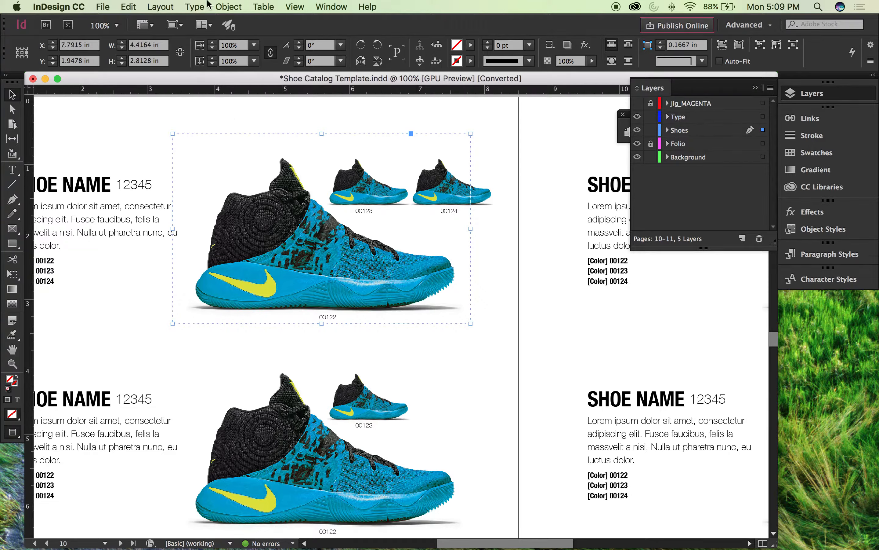
{"action": "left_click", "coordinate": [218, 6]}
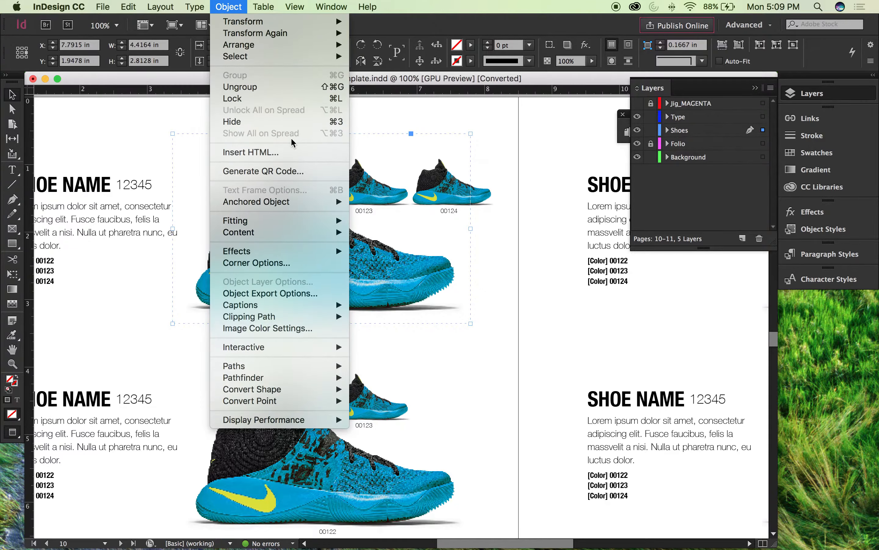
{"action": "left_click", "coordinate": [262, 87]}
{"action": "left_click", "coordinate": [287, 111]}
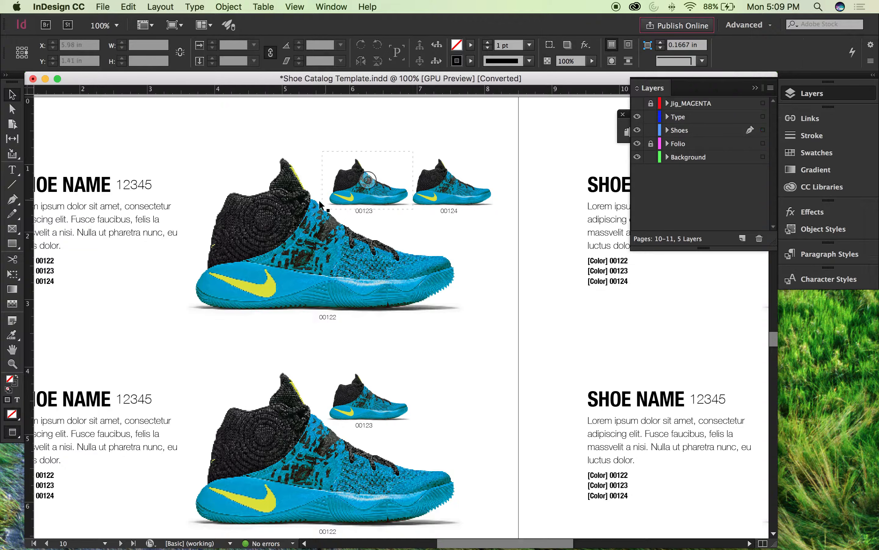
{"action": "left_click", "coordinate": [276, 206]}
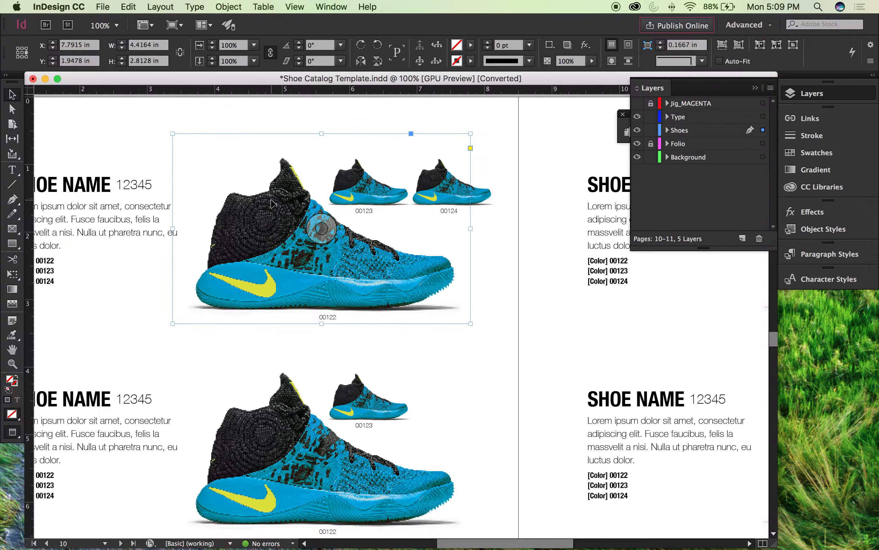
{"action": "key", "text": "Delete"}
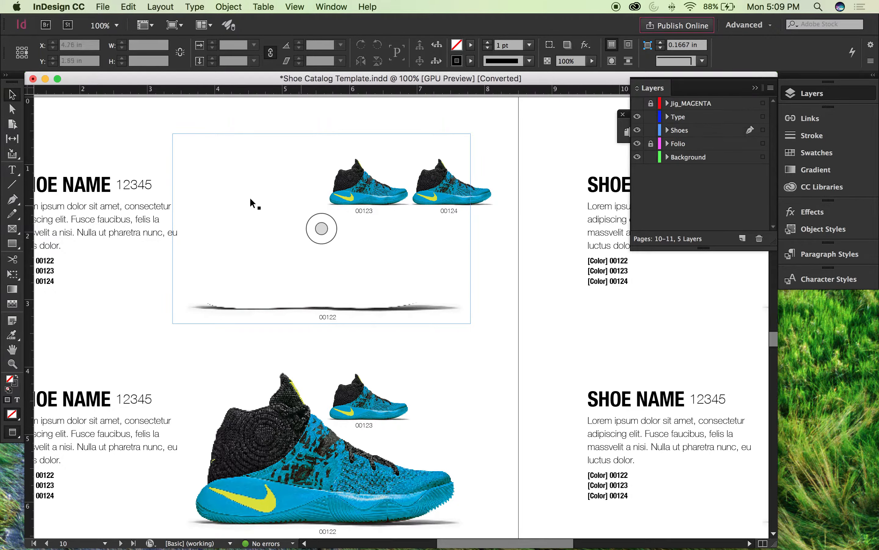
Step: Select the remaining shadow image on page 10, show its entry in the Links list and widen the list
{"action": "left_click", "coordinate": [321, 229]}
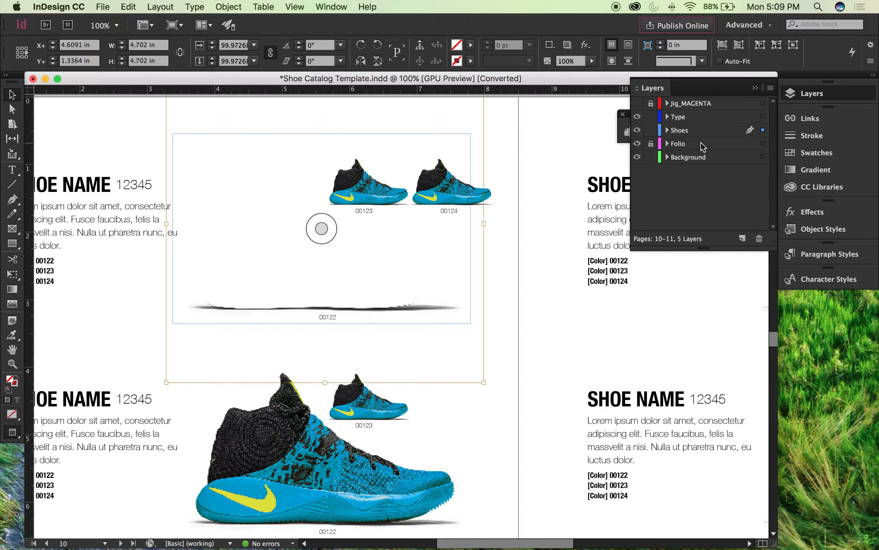
{"action": "left_click", "coordinate": [834, 119]}
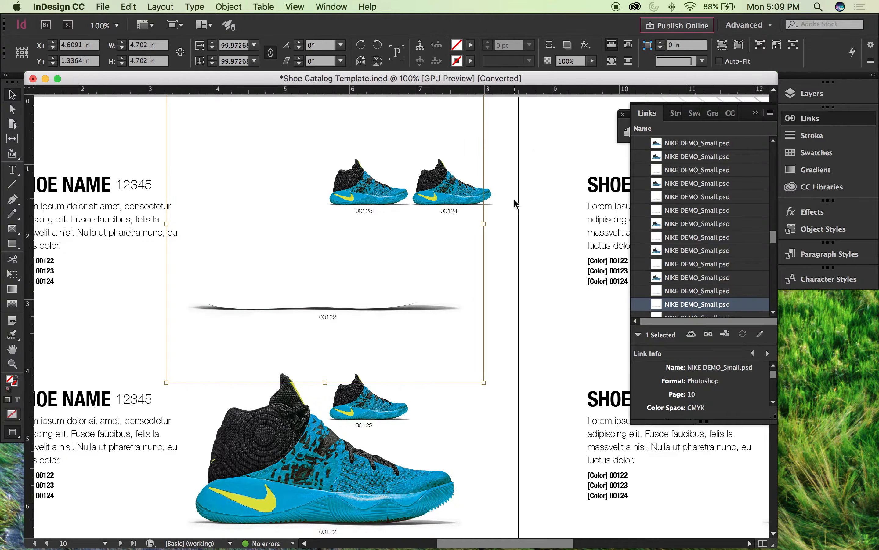
{"action": "left_click", "coordinate": [631, 194]}
{"action": "left_click_drag", "start_coordinate": [631, 194], "coordinate": [571, 198]}
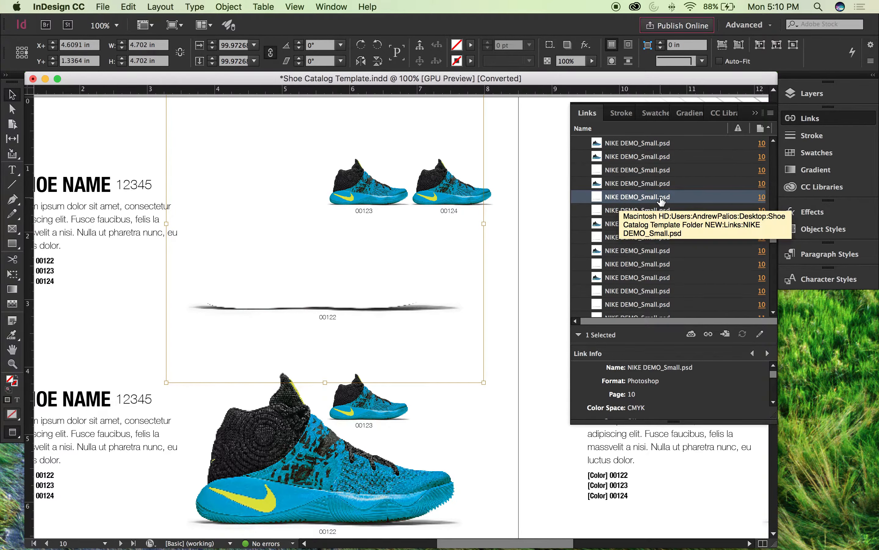
Step: In the shadow image's Object Layer Options, hide Layer 1 of the Shoe 3 group and briefly preview Layer 0 copy 6
{"action": "left_click", "coordinate": [229, 7]}
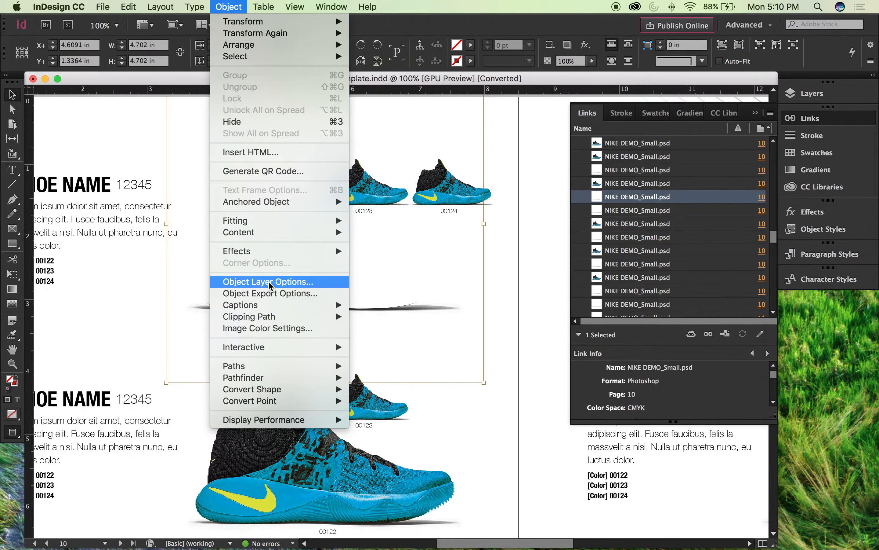
{"action": "left_click", "coordinate": [269, 281]}
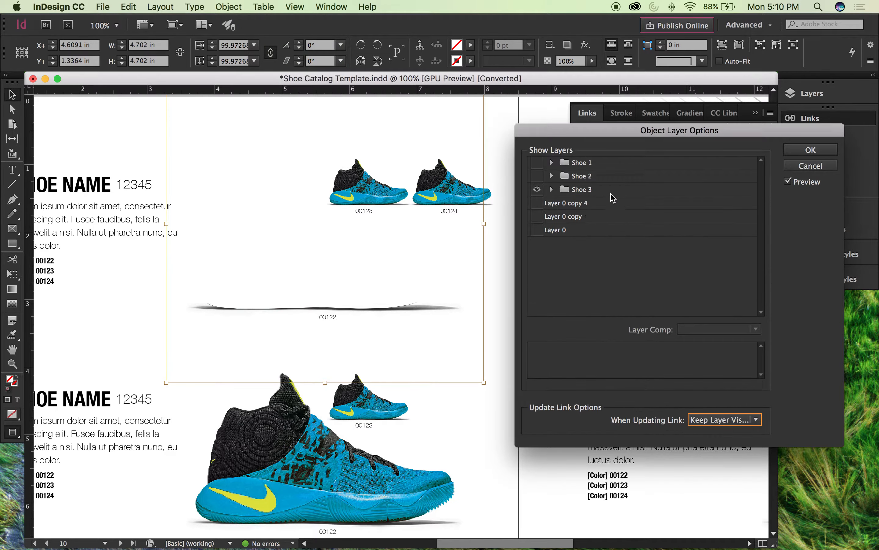
{"action": "left_click_drag", "start_coordinate": [579, 135], "coordinate": [567, 166]}
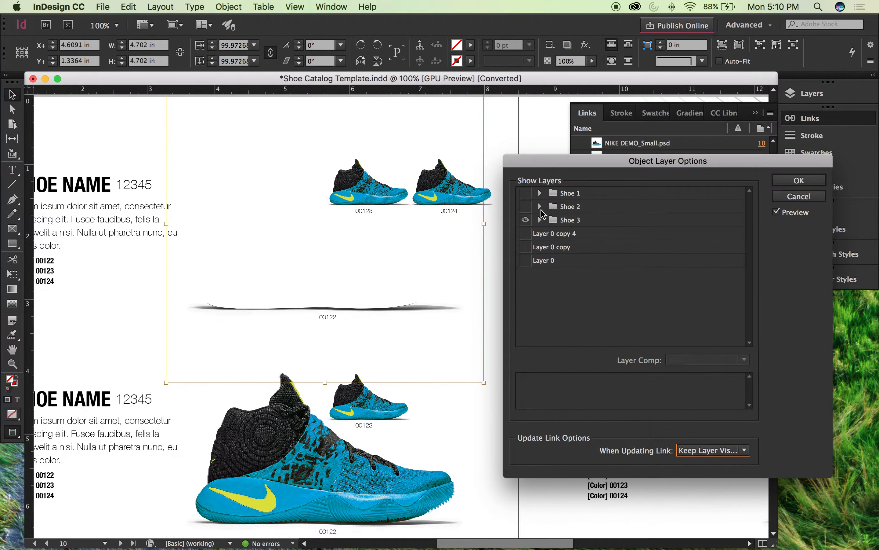
{"action": "left_click", "coordinate": [540, 219]}
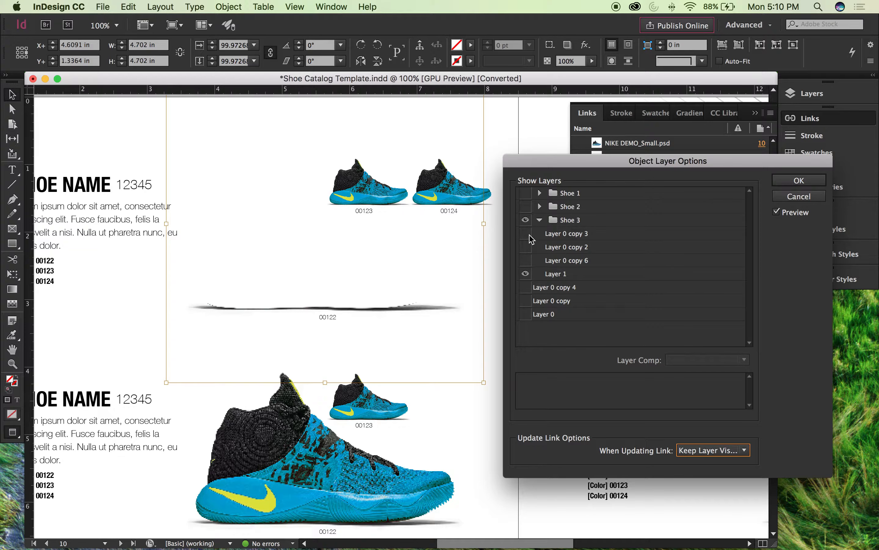
{"action": "left_click", "coordinate": [526, 274]}
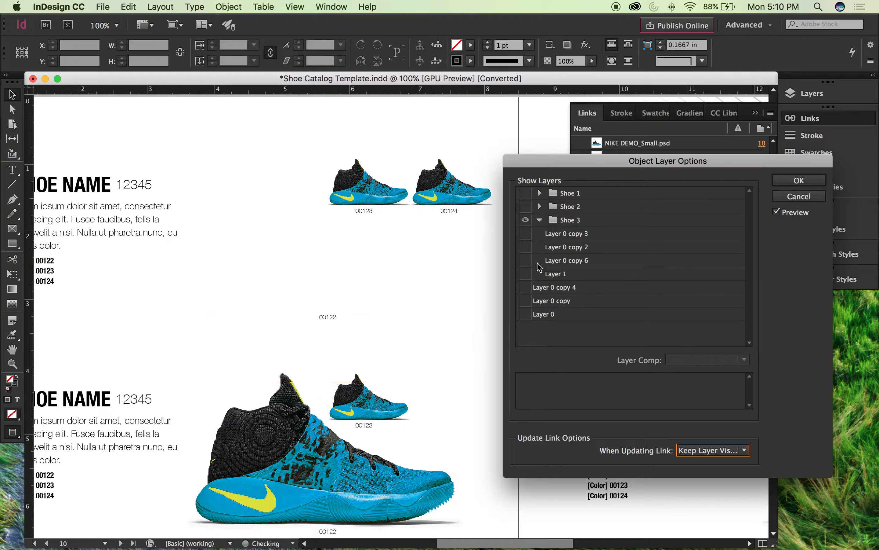
{"action": "left_click", "coordinate": [526, 261]}
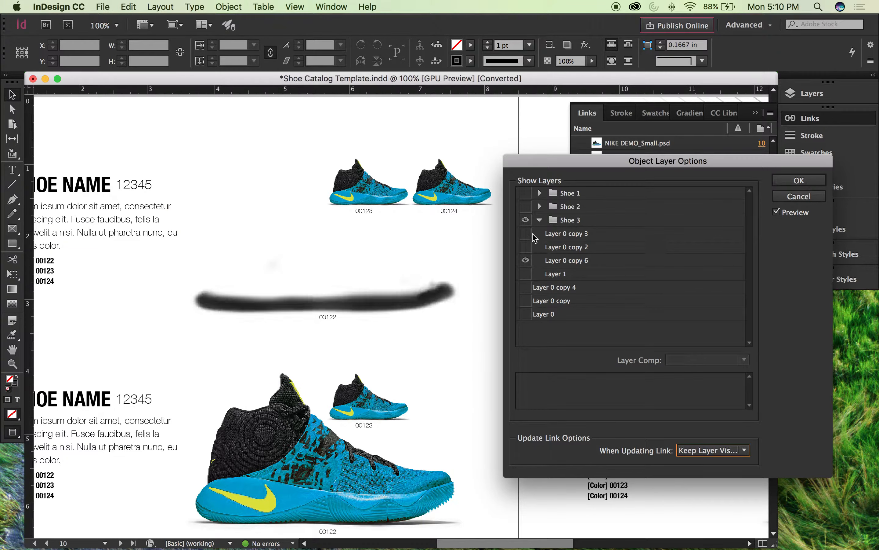
{"action": "left_click", "coordinate": [527, 260]}
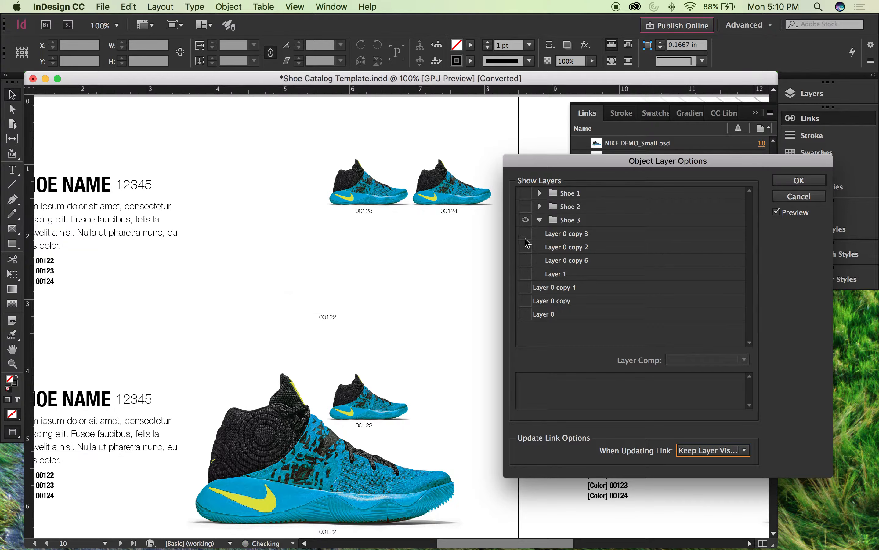
Step: Show Layer 0 copy 3 and Layer 0 copy 2 of the Shoe 3 group and apply the layer options
{"action": "left_click", "coordinate": [526, 246]}
{"action": "left_click", "coordinate": [525, 233]}
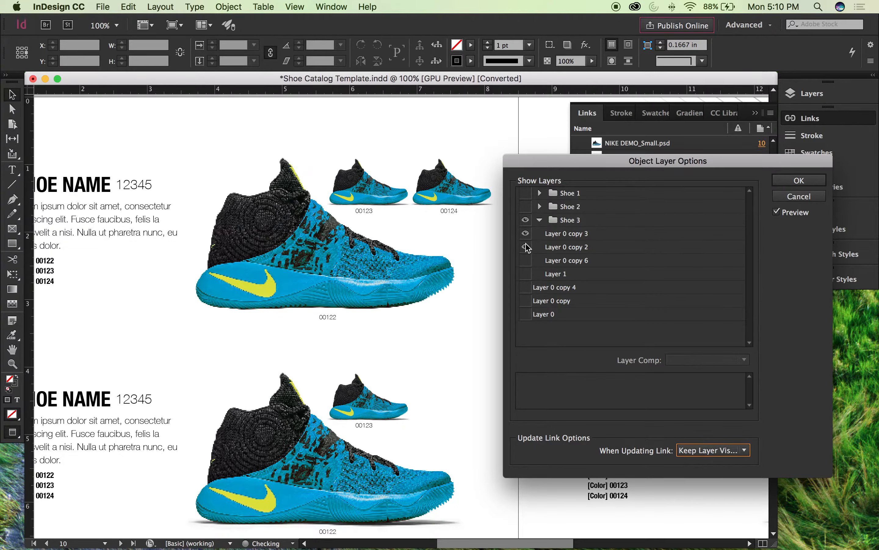
{"action": "left_click", "coordinate": [526, 247]}
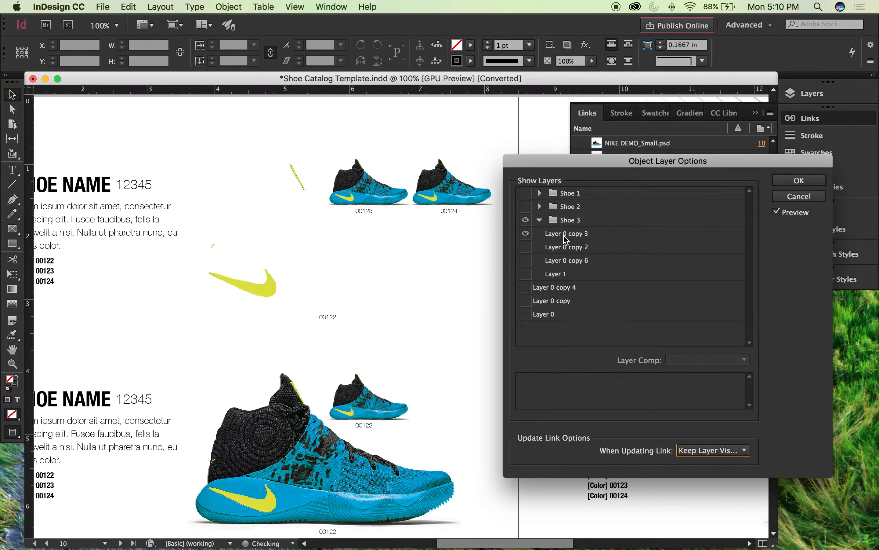
{"action": "left_click", "coordinate": [526, 247]}
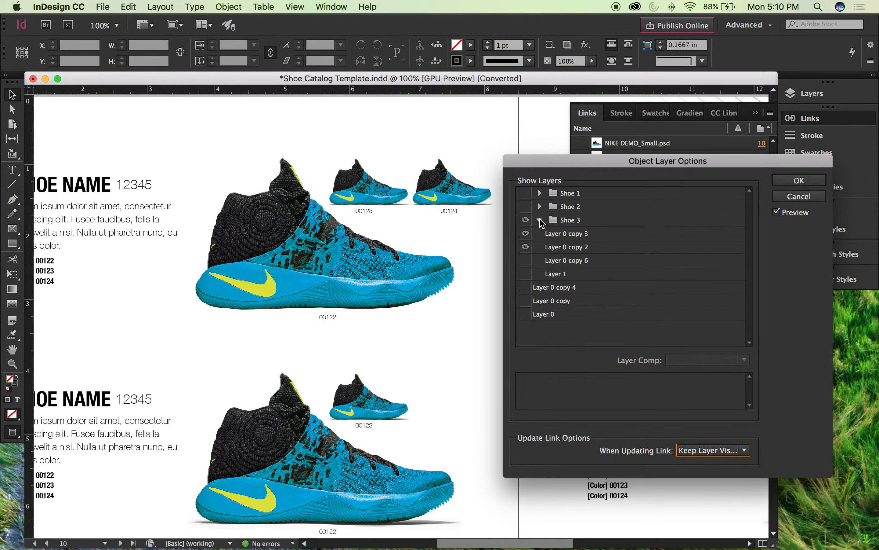
{"action": "left_click", "coordinate": [540, 220]}
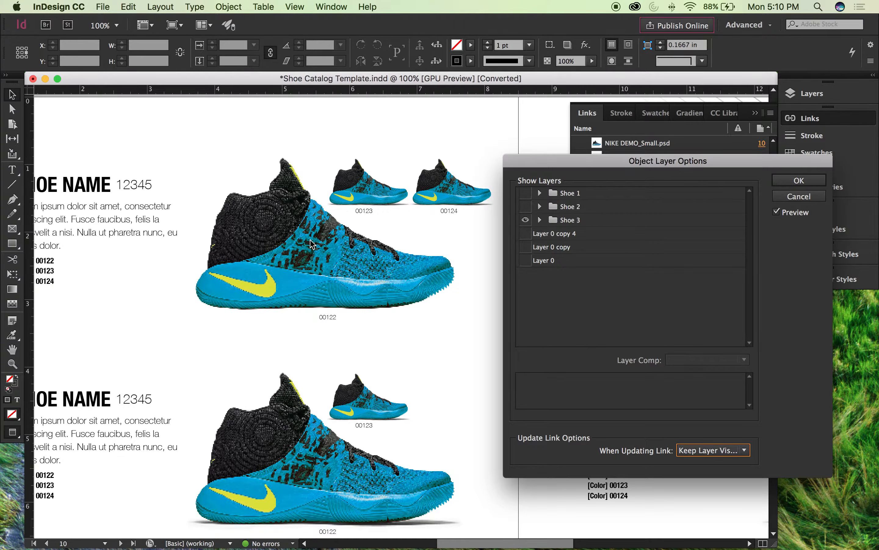
{"action": "left_click", "coordinate": [799, 180]}
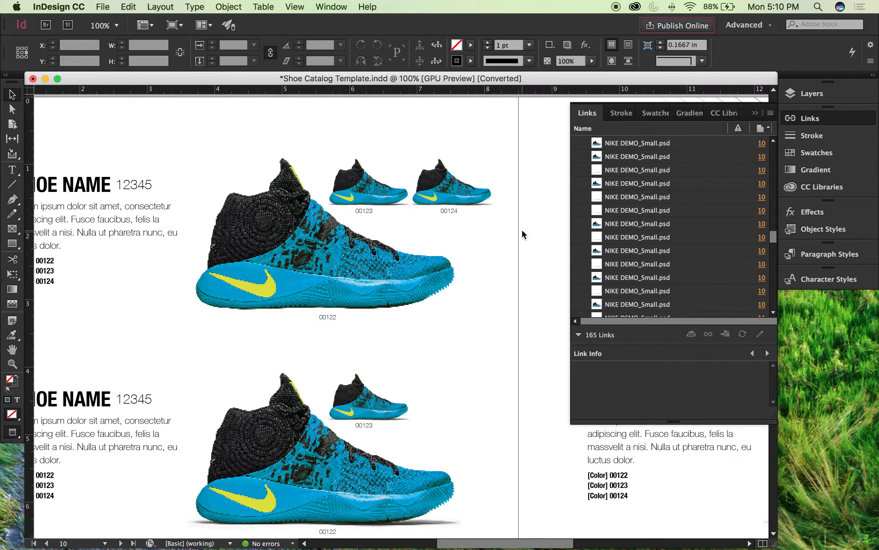
Step: Select the first large shoe image on page 10 and start relinking it, browsing to the Spring 2017 folder on the Desktop
{"action": "key", "text": "super+minus"}
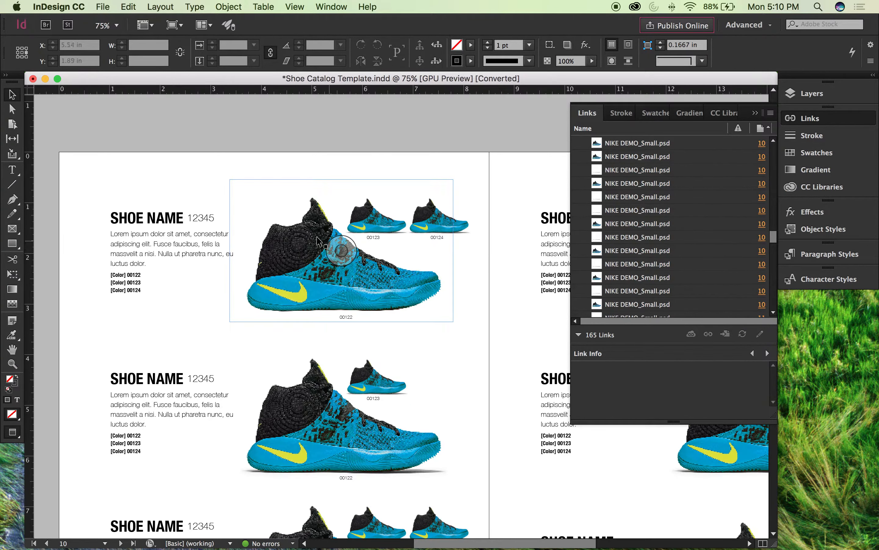
{"action": "left_click", "coordinate": [342, 250]}
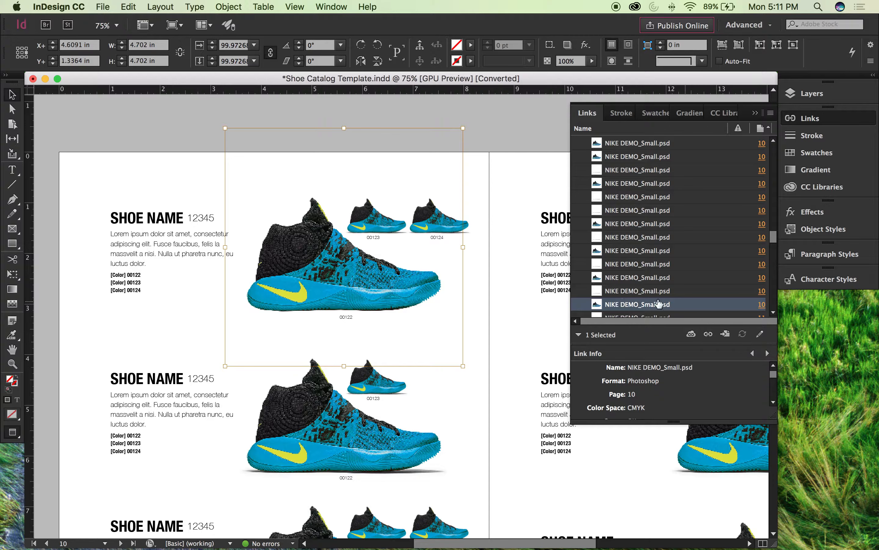
{"action": "left_click", "coordinate": [709, 334]}
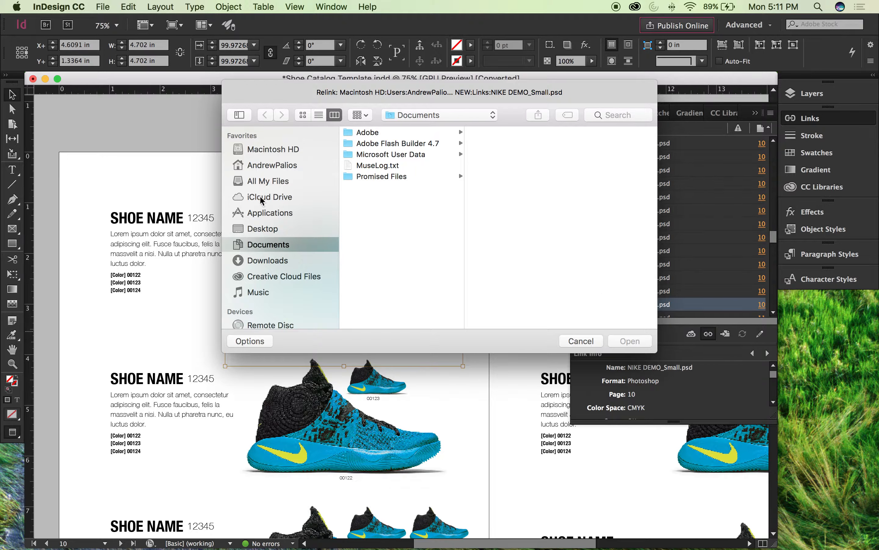
{"action": "left_click", "coordinate": [276, 230]}
{"action": "left_click", "coordinate": [425, 143]}
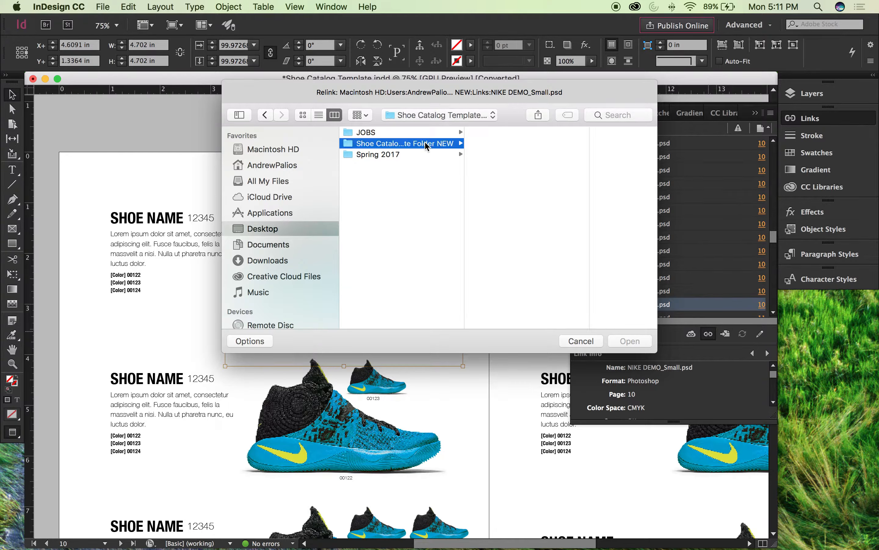
{"action": "left_click", "coordinate": [400, 132]}
{"action": "left_click", "coordinate": [400, 154]}
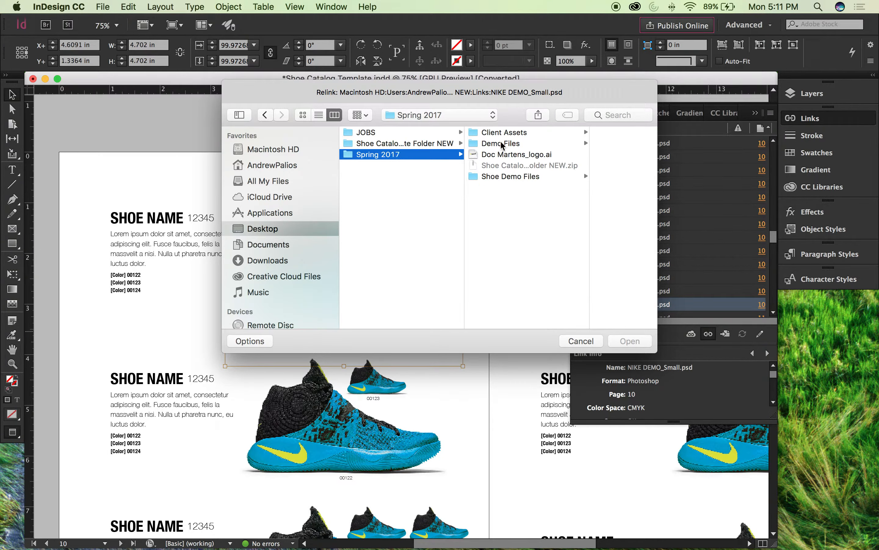
Step: Relink the selected shoe image to Sneaker-One.psd from the Mens folder under Client Assets, Christian Louboutin, and accept the layer visibility update
{"action": "left_click", "coordinate": [520, 142]}
{"action": "left_click", "coordinate": [497, 136]}
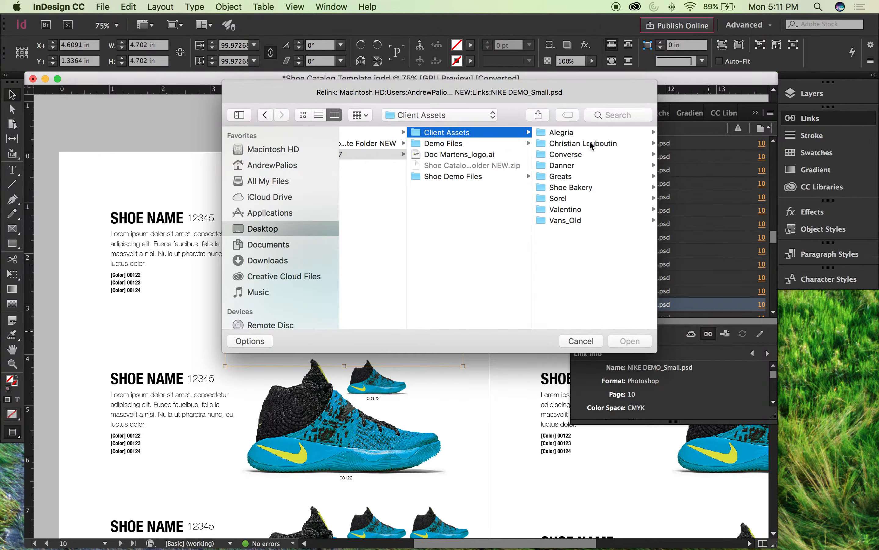
{"action": "left_click", "coordinate": [589, 143]}
{"action": "left_click", "coordinate": [558, 132]}
{"action": "left_click", "coordinate": [433, 143]}
{"action": "left_click", "coordinate": [619, 134]}
{"action": "scroll", "coordinate": [508, 218], "scroll_direction": "down", "scroll_amount": 5}
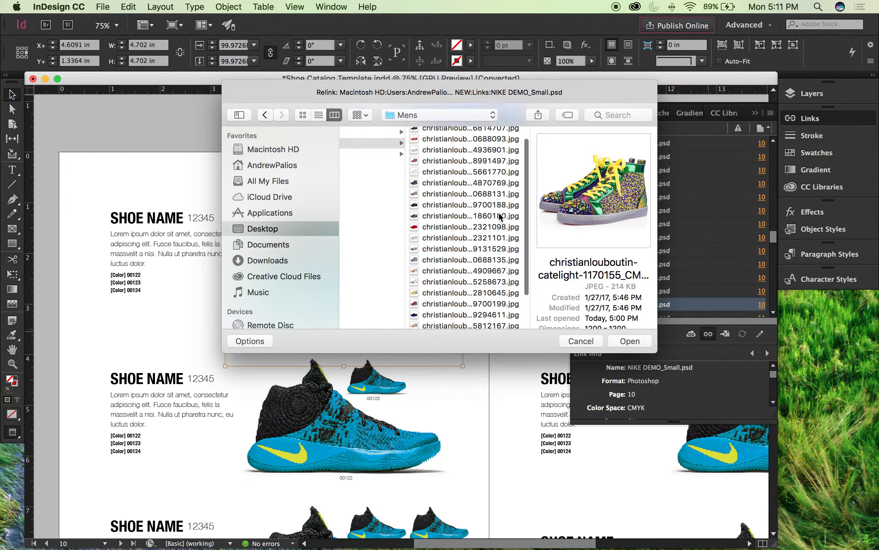
{"action": "left_click", "coordinate": [452, 323]}
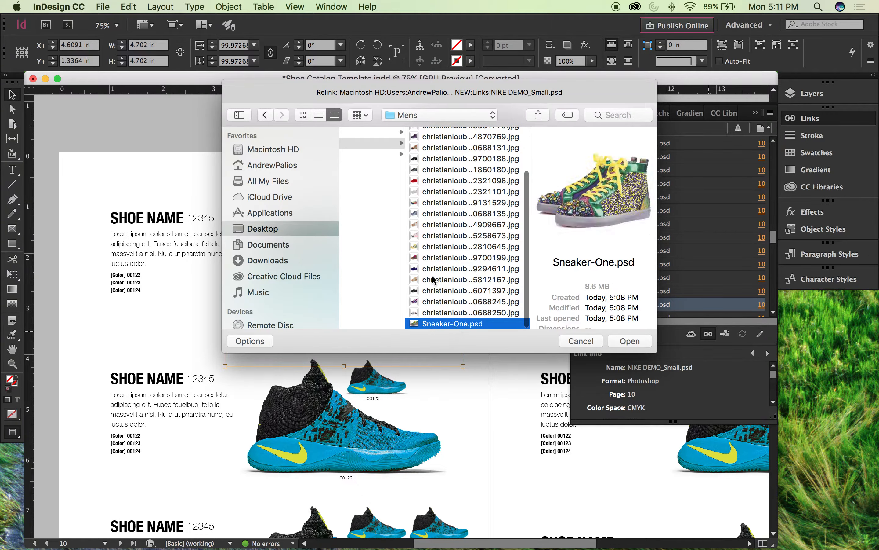
{"action": "left_click", "coordinate": [629, 340]}
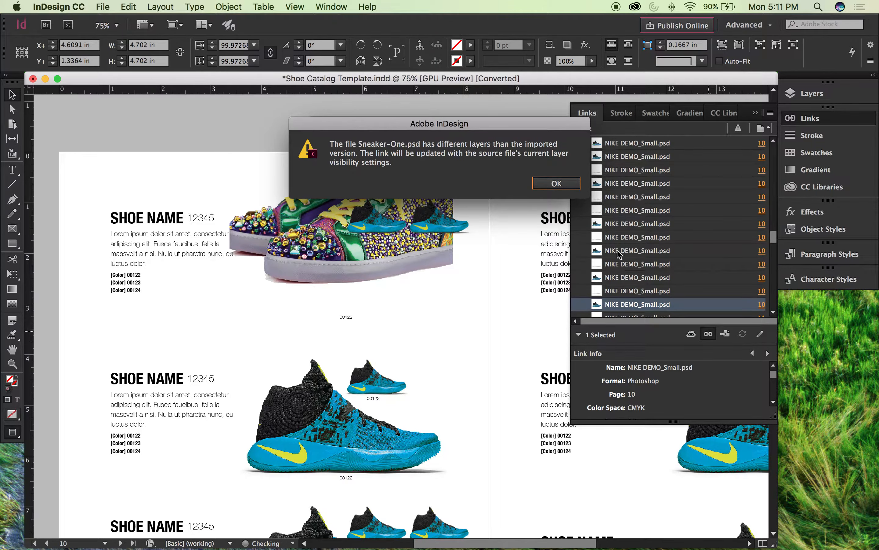
{"action": "left_click", "coordinate": [557, 184]}
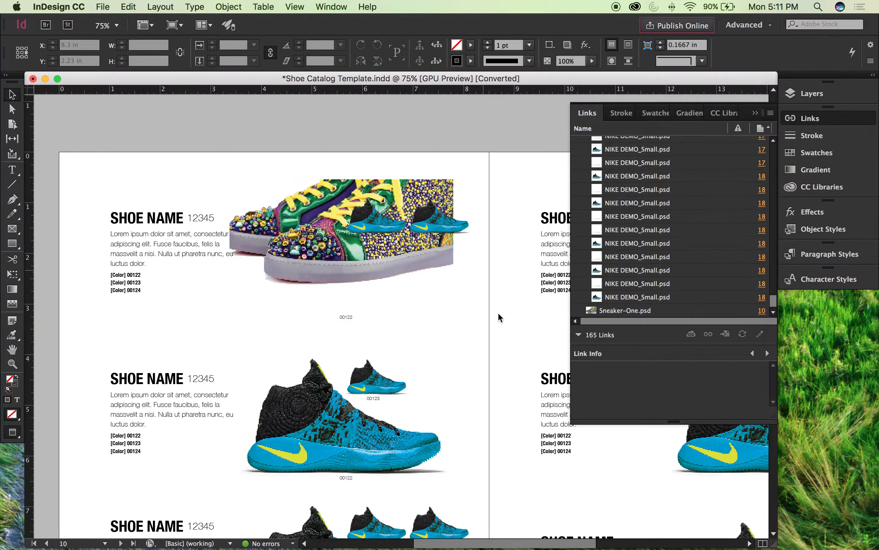
Step: Move the relinked sneaker image inside its frame to about X 4.41 in, Y 1 in
{"action": "left_click", "coordinate": [340, 253]}
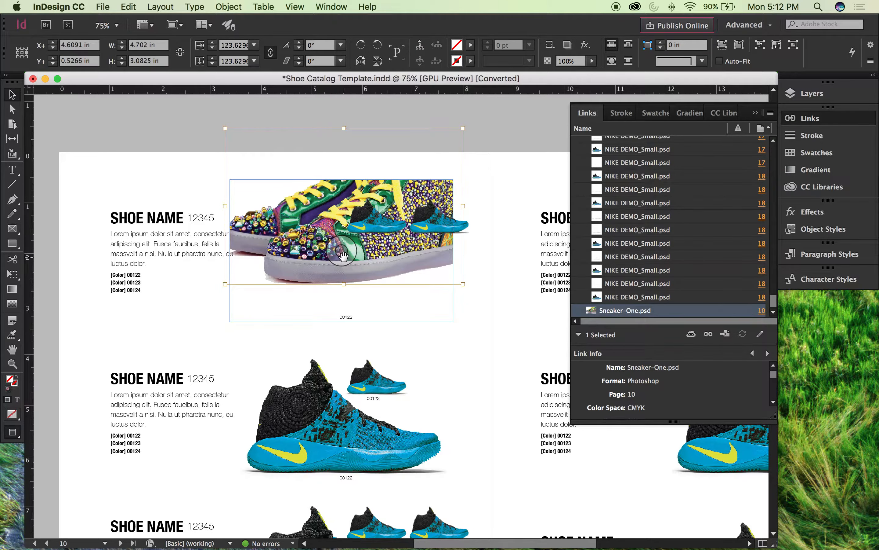
{"action": "left_click_drag", "start_coordinate": [342, 257], "coordinate": [313, 233]}
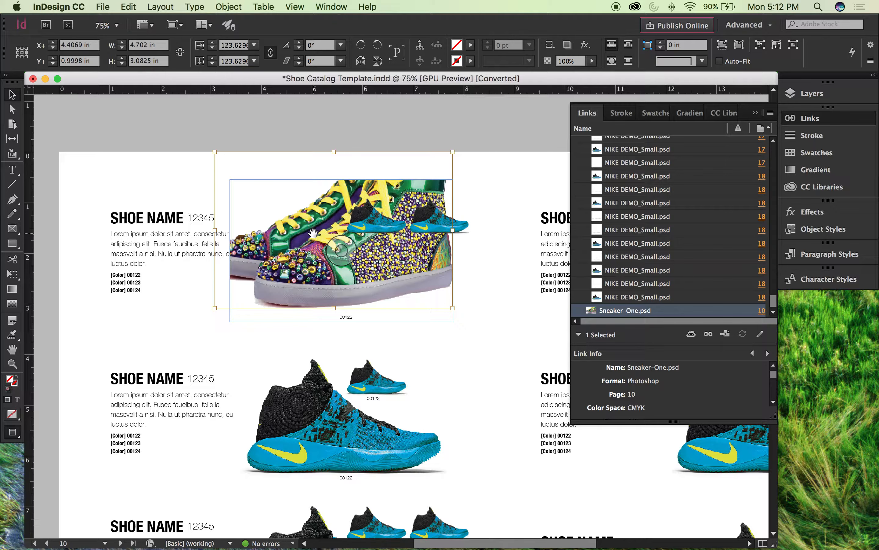
{"action": "left_click", "coordinate": [228, 6]}
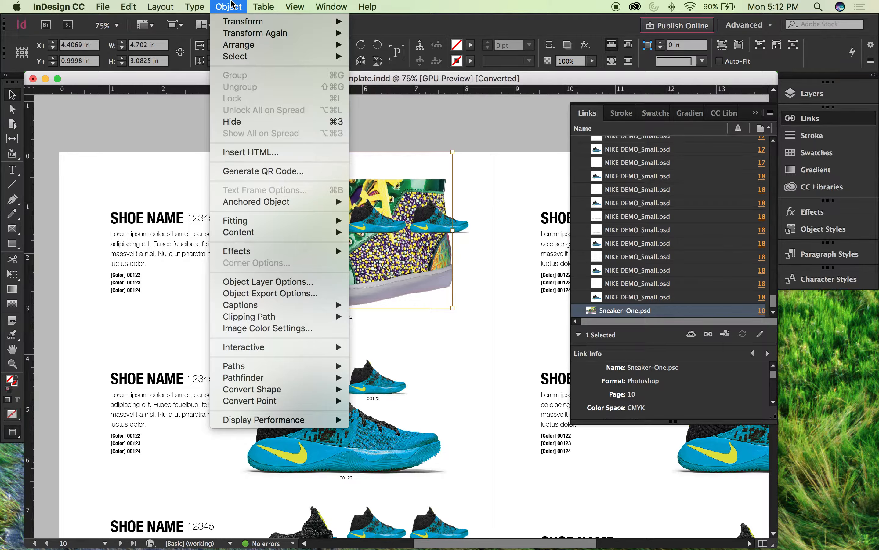
{"action": "left_click", "coordinate": [461, 130]}
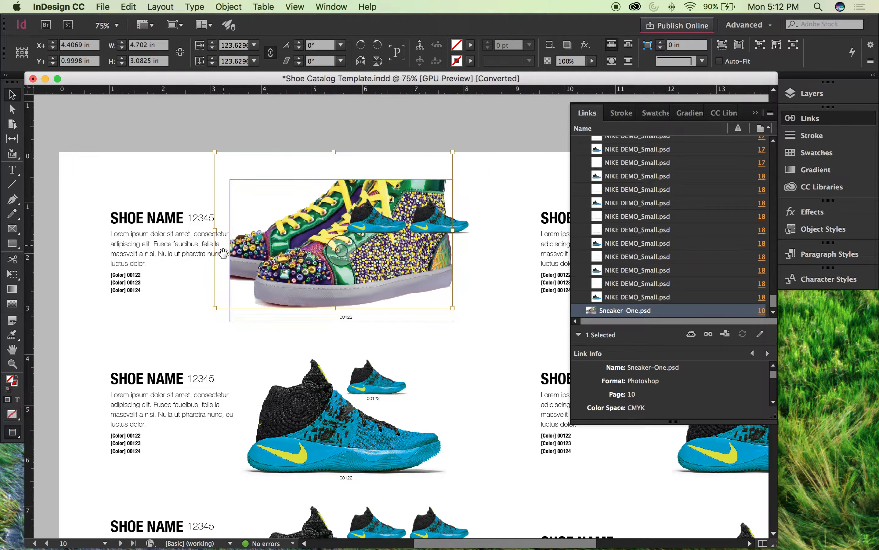
Step: Apply Fit Content to Frame to the sneaker image, deselect it and switch from preview to the normal view with frame edges
{"action": "left_click", "coordinate": [192, 6]}
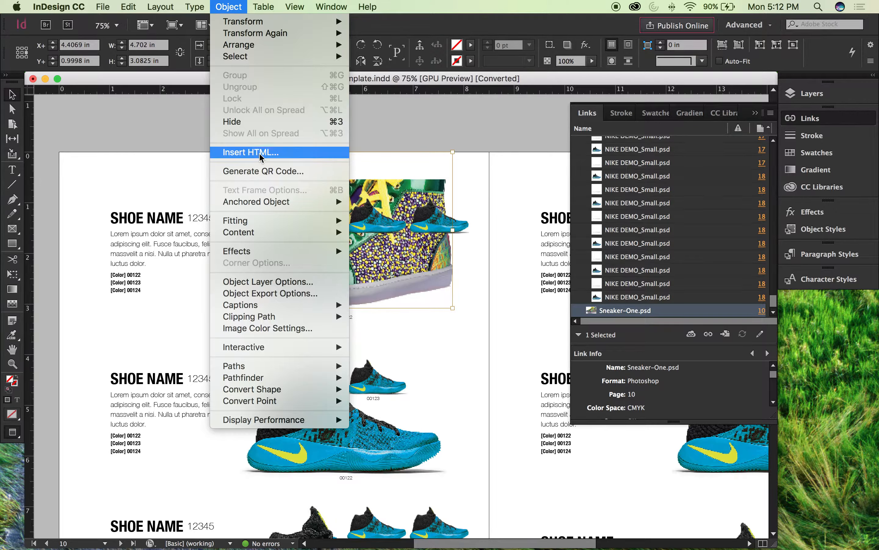
{"action": "mouse_move", "coordinate": [265, 222]}
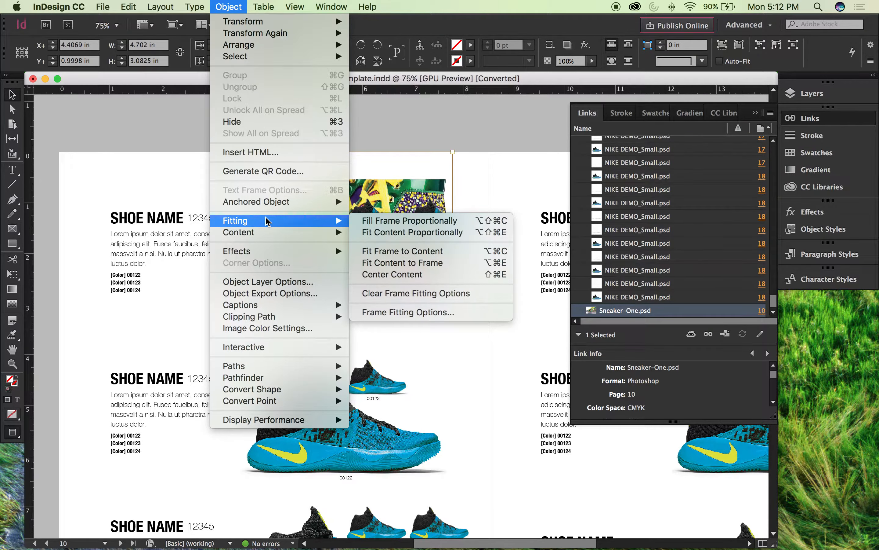
{"action": "left_click", "coordinate": [408, 268]}
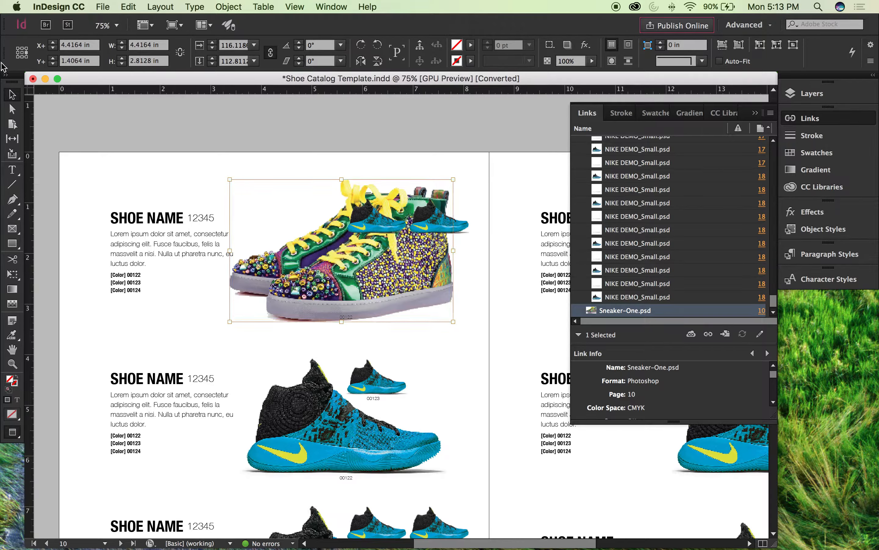
{"action": "left_click", "coordinate": [49, 112]}
{"action": "left_click", "coordinate": [13, 95]}
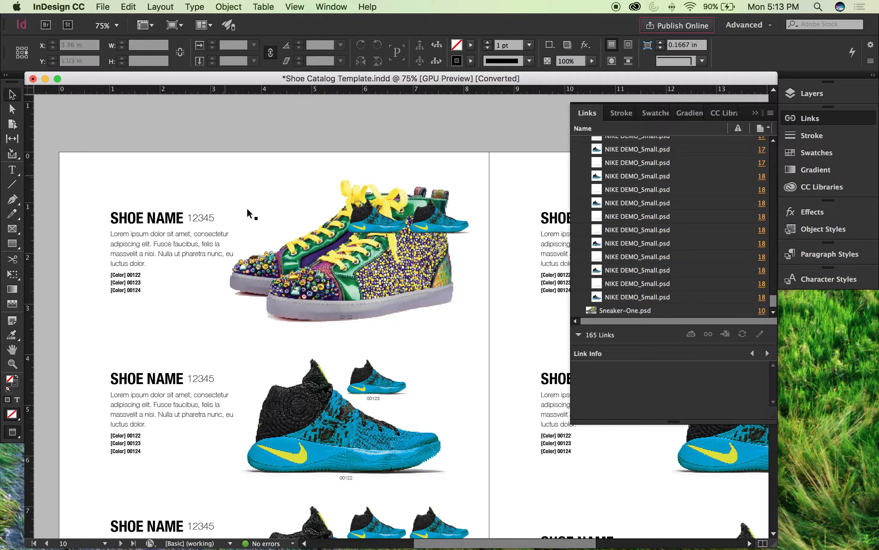
{"action": "key", "text": "w"}
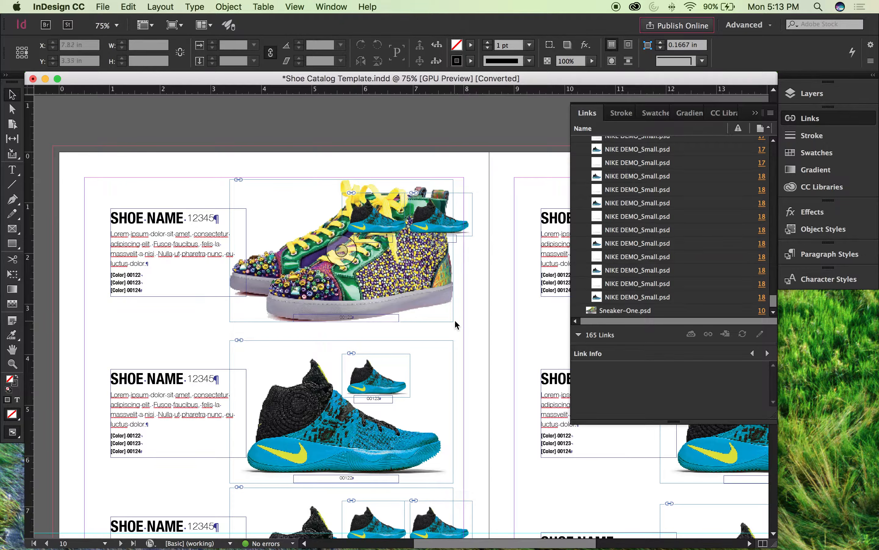
Step: Try shifting the sneaker image within its frame to about X 4.06 in, Y 1.32 in, and undo the move
{"action": "left_click", "coordinate": [434, 272]}
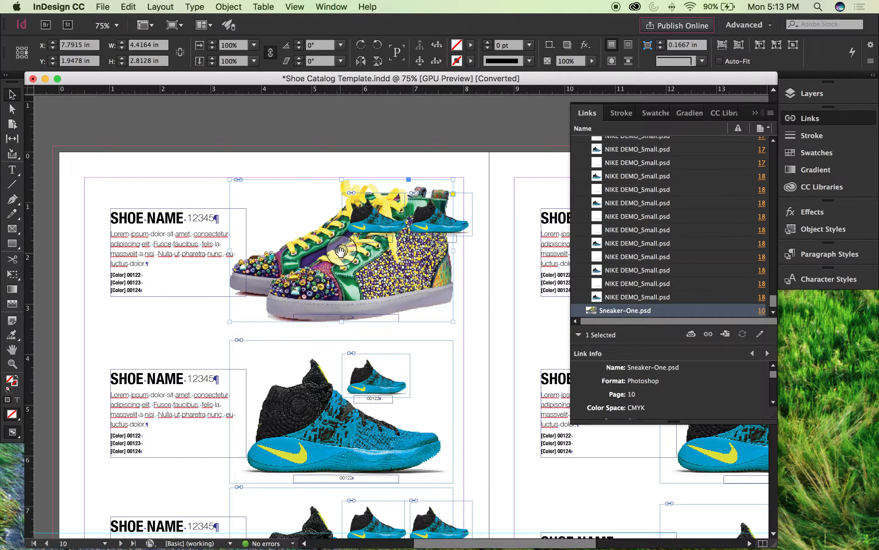
{"action": "left_click", "coordinate": [341, 250]}
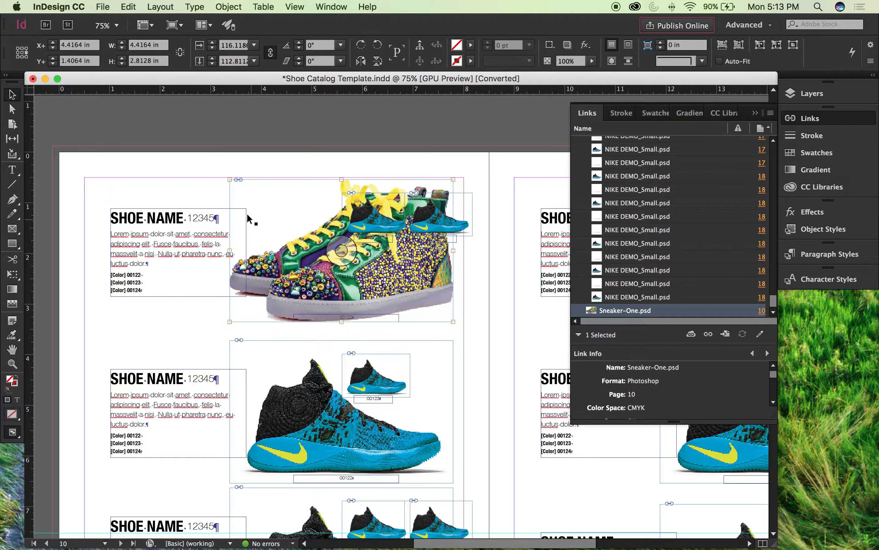
{"action": "left_click_drag", "start_coordinate": [378, 261], "coordinate": [360, 256]}
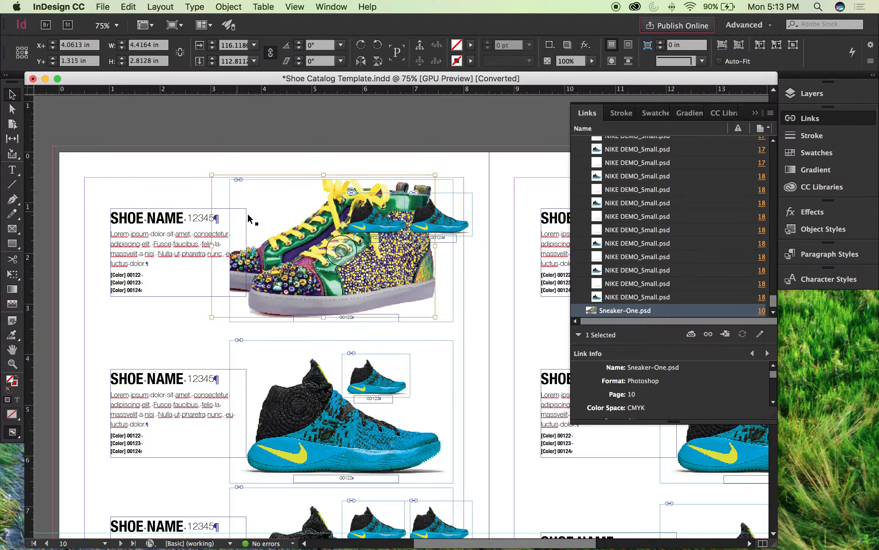
{"action": "key", "text": "super+z"}
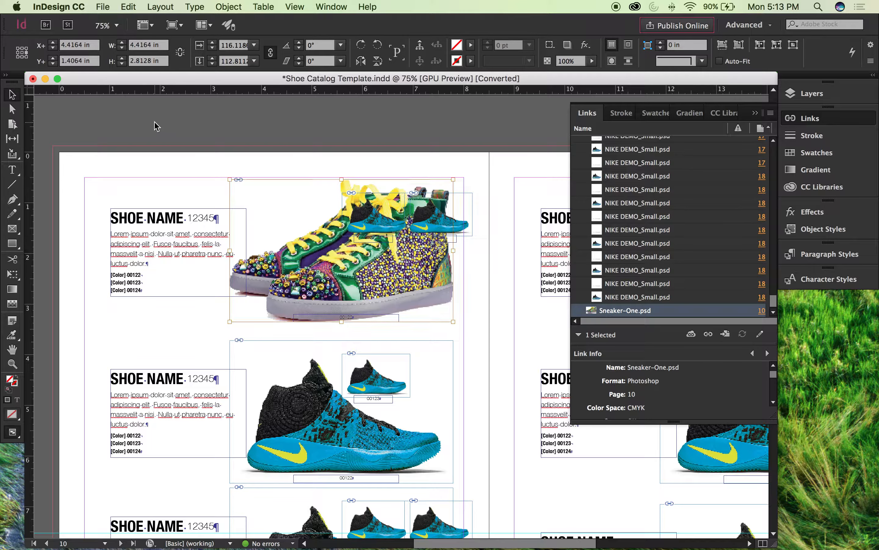
{"action": "left_click", "coordinate": [171, 169]}
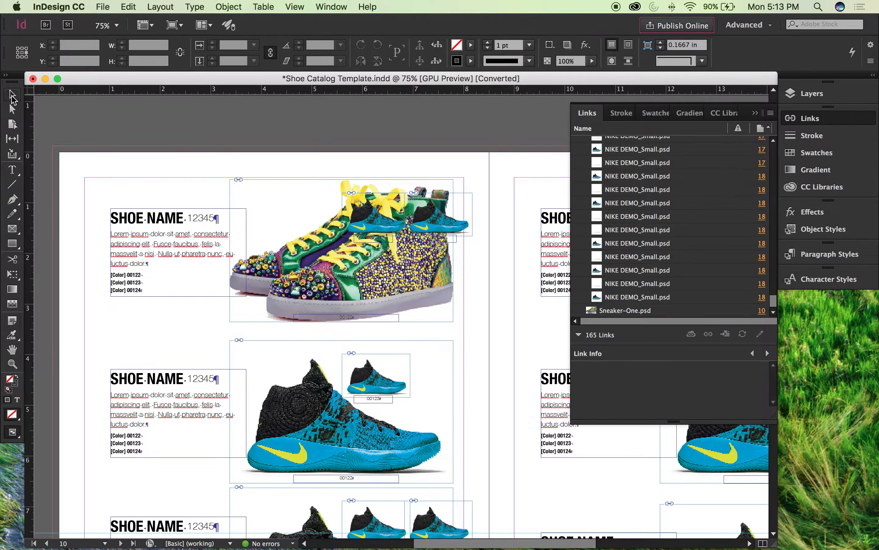
{"action": "left_click", "coordinate": [232, 183]}
{"action": "left_click", "coordinate": [188, 166]}
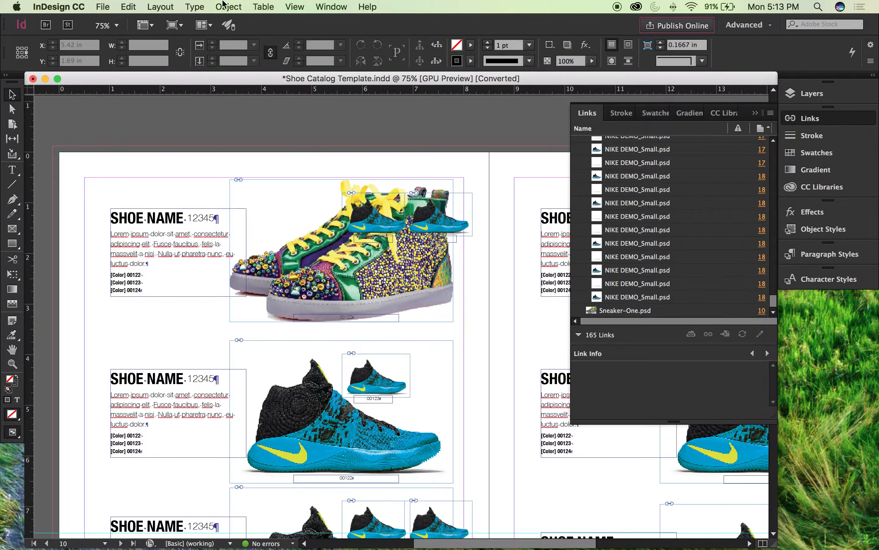
{"action": "left_click", "coordinate": [225, 5]}
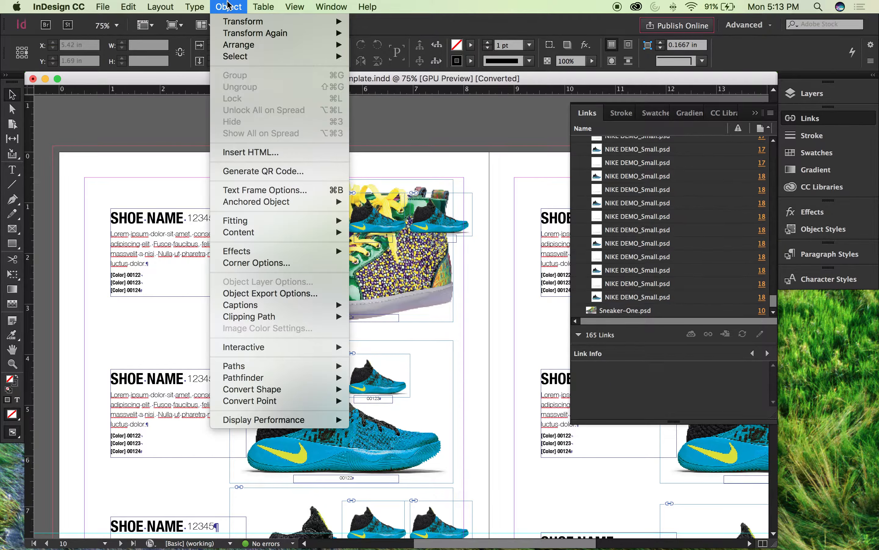
{"action": "mouse_move", "coordinate": [251, 220]}
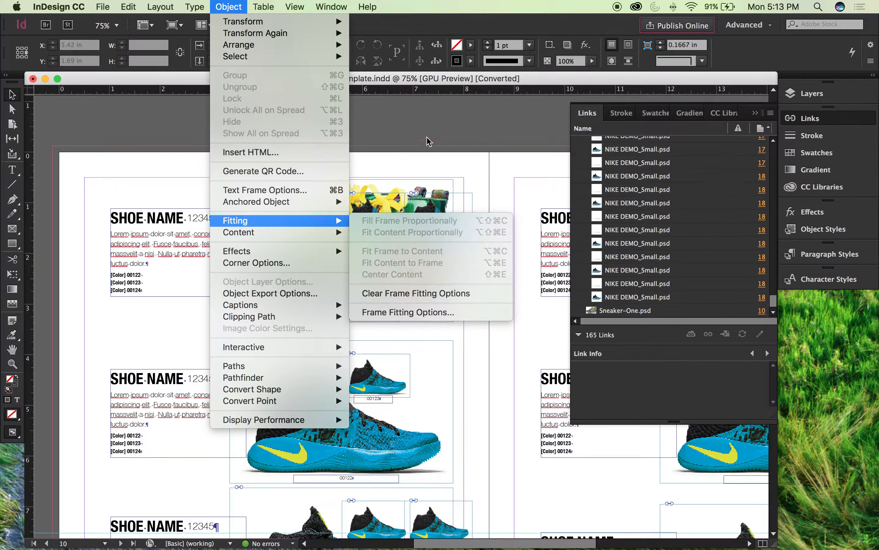
{"action": "left_click", "coordinate": [425, 124]}
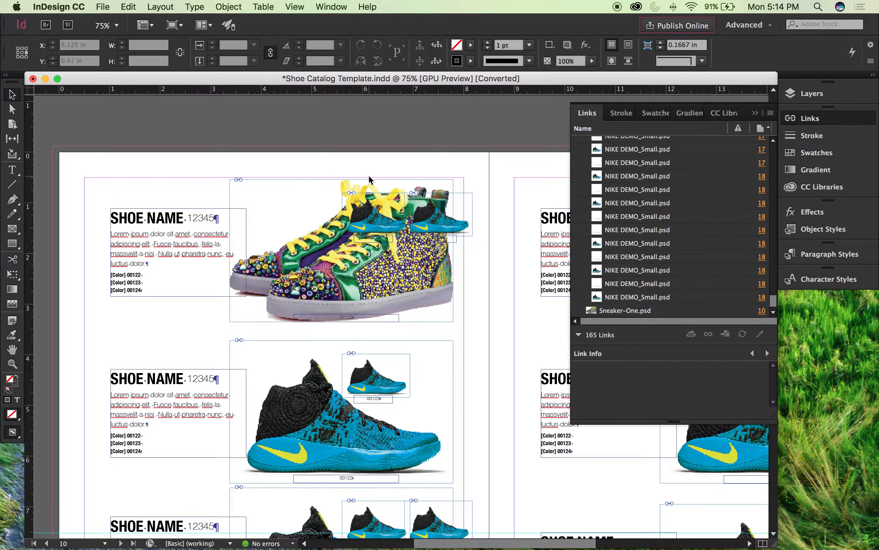
Step: Deselect the sneaker image and switch the page to preview without frame edges
{"action": "key", "text": "w"}
{"action": "key", "text": "w"}
{"action": "left_click", "coordinate": [346, 258]}
{"action": "mouse_move", "coordinate": [345, 258]}
{"action": "left_mouse_down"}
{"action": "mouse_move", "coordinate": [312, 227]}
{"action": "mouse_move", "coordinate": [347, 251]}
{"action": "left_mouse_up"}
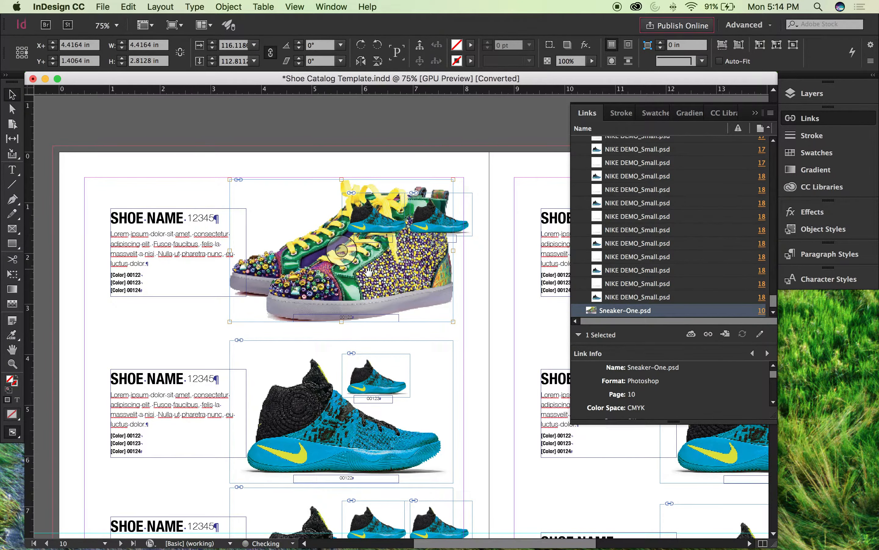
{"action": "left_click", "coordinate": [329, 147]}
{"action": "key", "text": "w"}
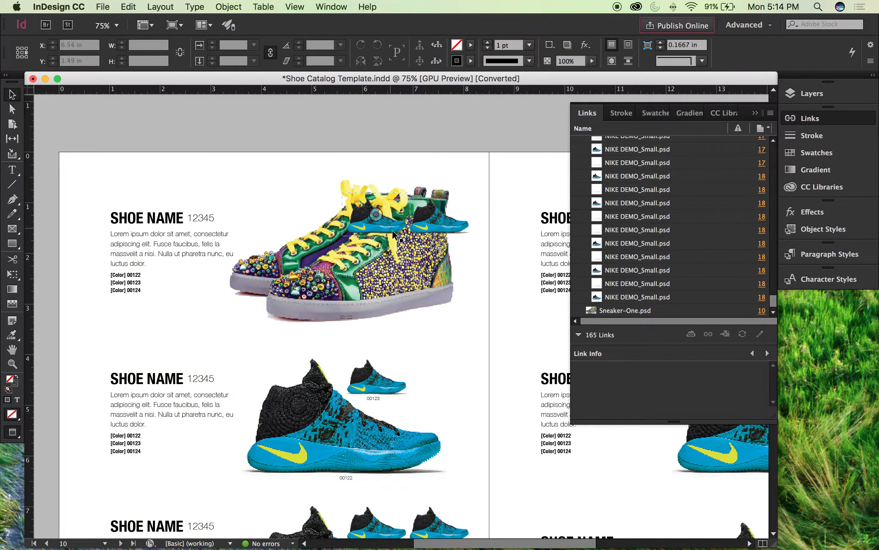
Step: Try moving the whole sneaker frame to about X 8.68 in, Y 3.38 in, and undo the move
{"action": "left_click", "coordinate": [371, 287]}
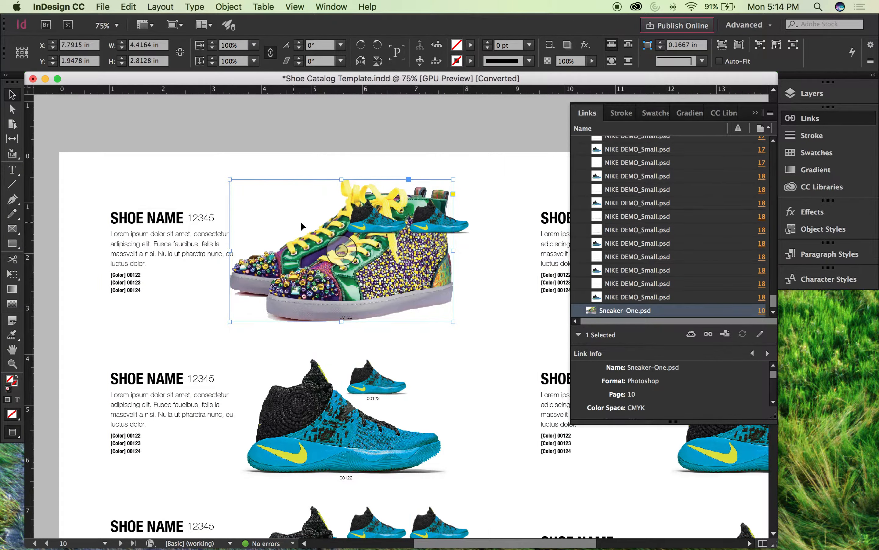
{"action": "scroll", "coordinate": [302, 224], "scroll_direction": "down", "scroll_amount": 3}
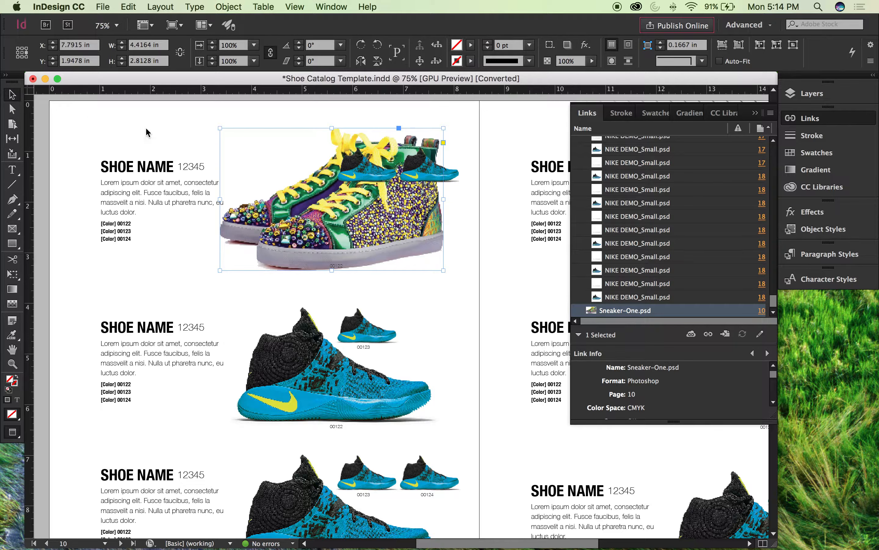
{"action": "left_click", "coordinate": [165, 115]}
{"action": "left_click", "coordinate": [264, 186]}
{"action": "left_click_drag", "start_coordinate": [259, 168], "coordinate": [304, 241]}
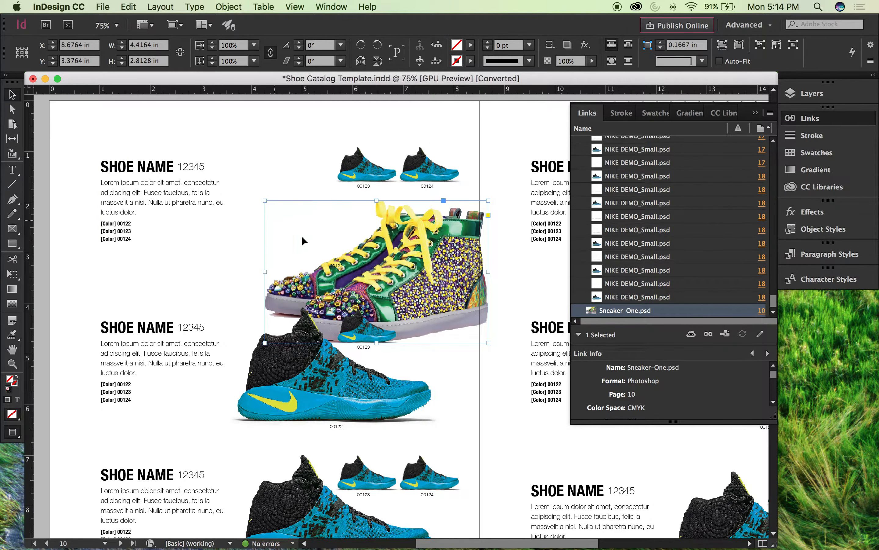
{"action": "key", "text": "super+z"}
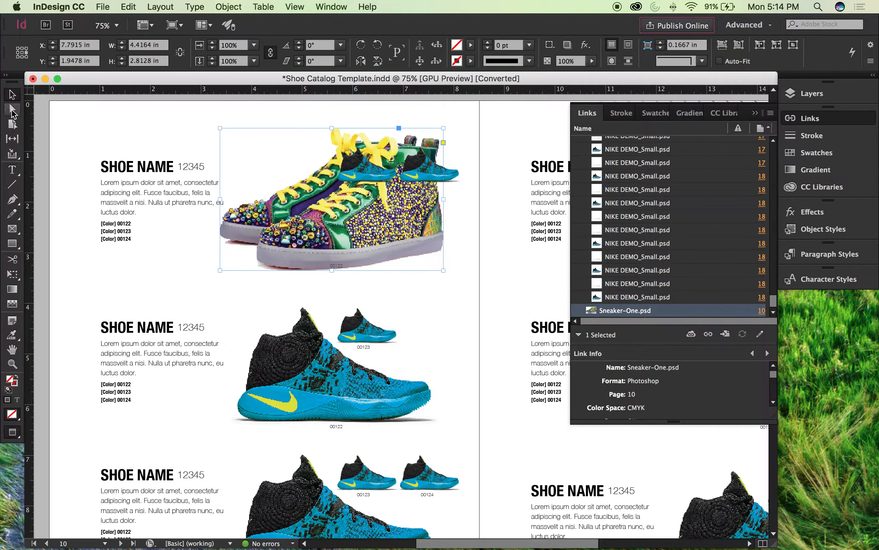
Step: Try moving only the sneaker image within its frame using the Direct Selection tool, to about X 3.66 in, Y 2.46 in, and undo the move
{"action": "left_click", "coordinate": [12, 109]}
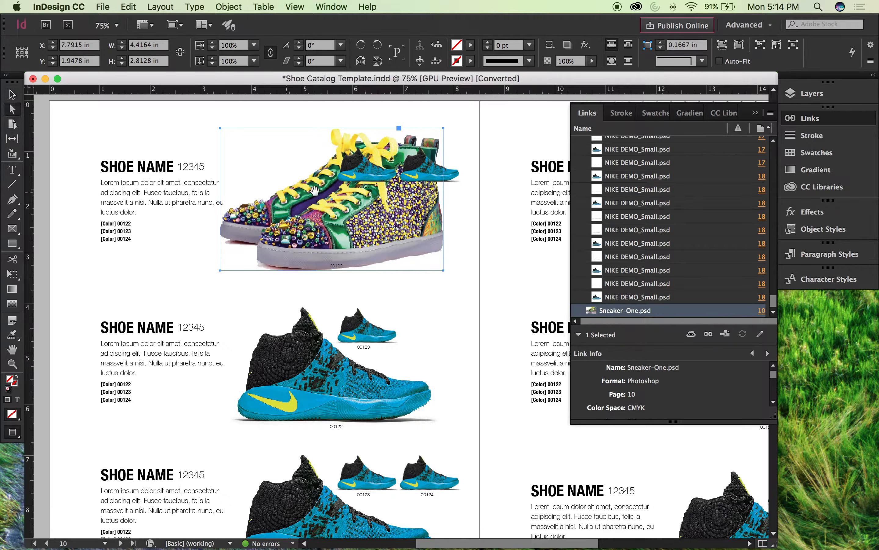
{"action": "left_click", "coordinate": [293, 181]}
{"action": "left_click", "coordinate": [273, 154]}
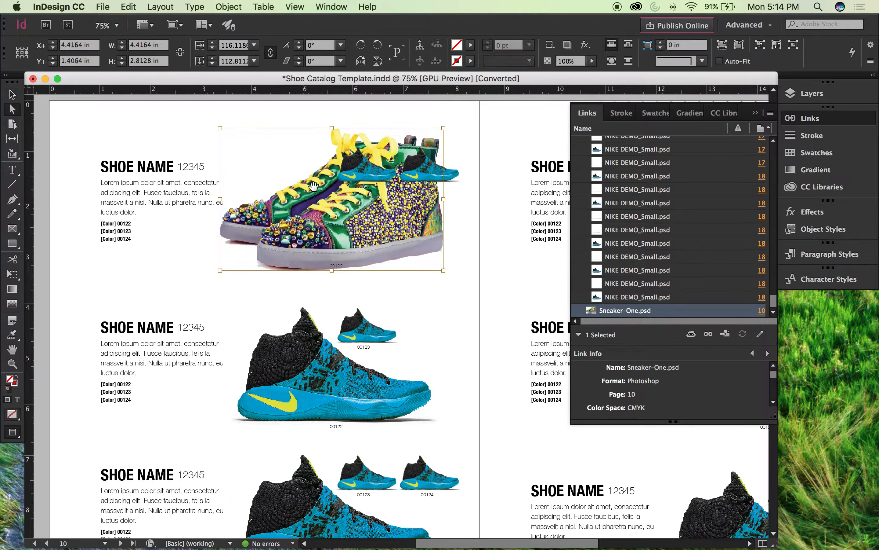
{"action": "left_click_drag", "start_coordinate": [299, 177], "coordinate": [276, 242]}
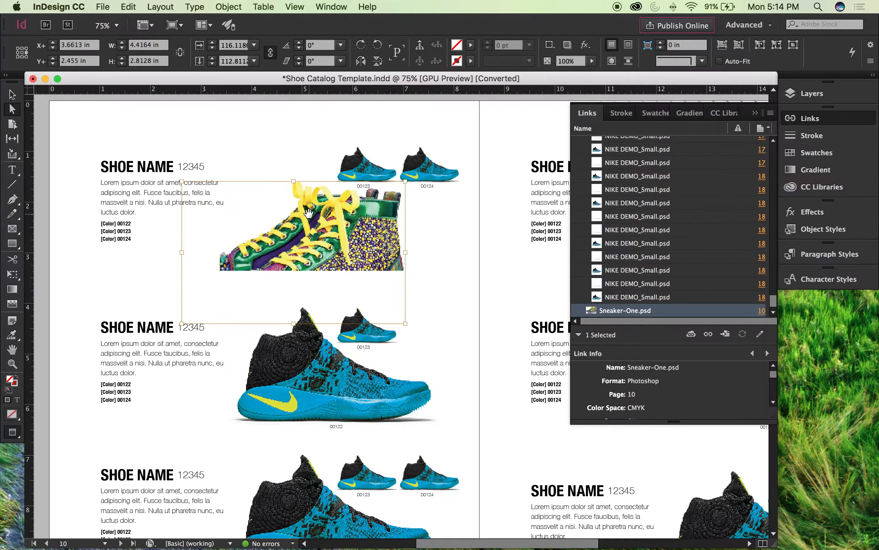
{"action": "key", "text": "super+z"}
{"action": "key", "text": "super+z"}
{"action": "key", "text": "super+z"}
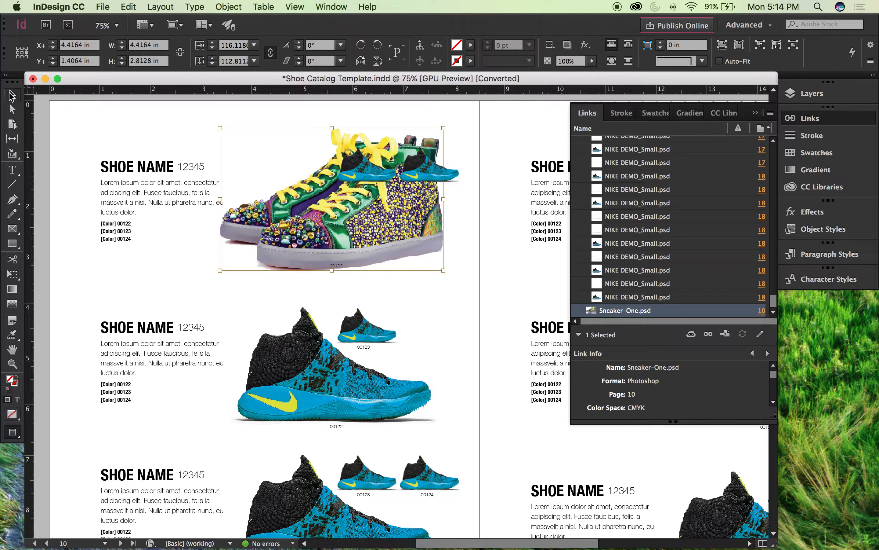
Step: Try shifting the sneaker image by its content grabber to about X 4.06 in, Y 1.37 in, then undo and deselect
{"action": "left_click", "coordinate": [79, 123]}
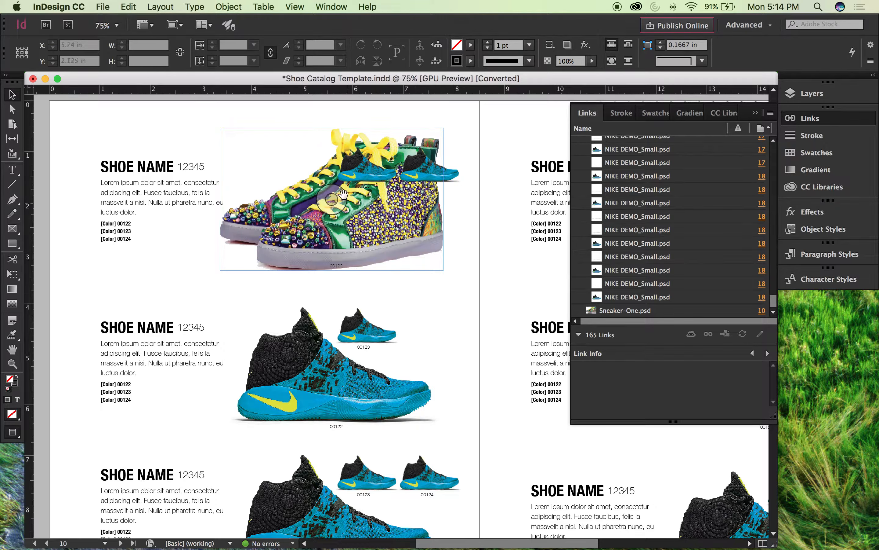
{"action": "left_click_drag", "start_coordinate": [334, 195], "coordinate": [315, 191]}
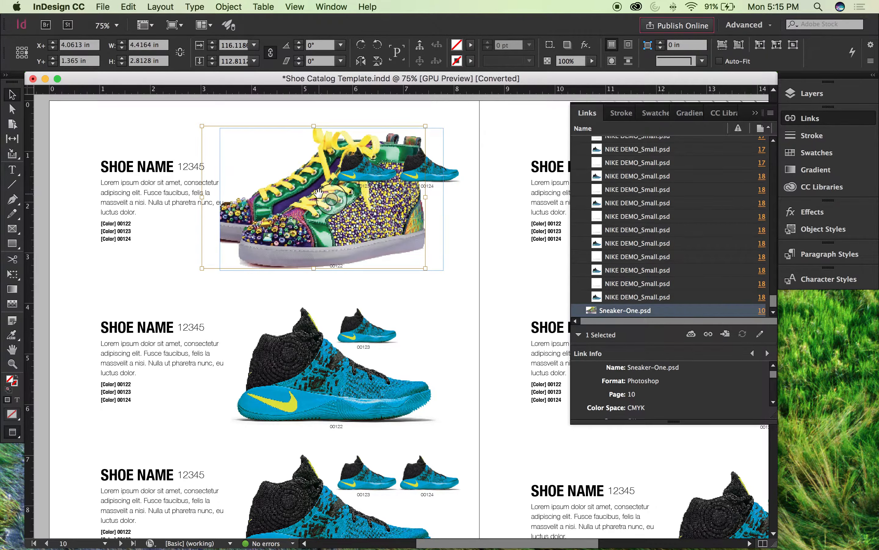
{"action": "key", "text": "super+z"}
{"action": "left_click", "coordinate": [39, 109]}
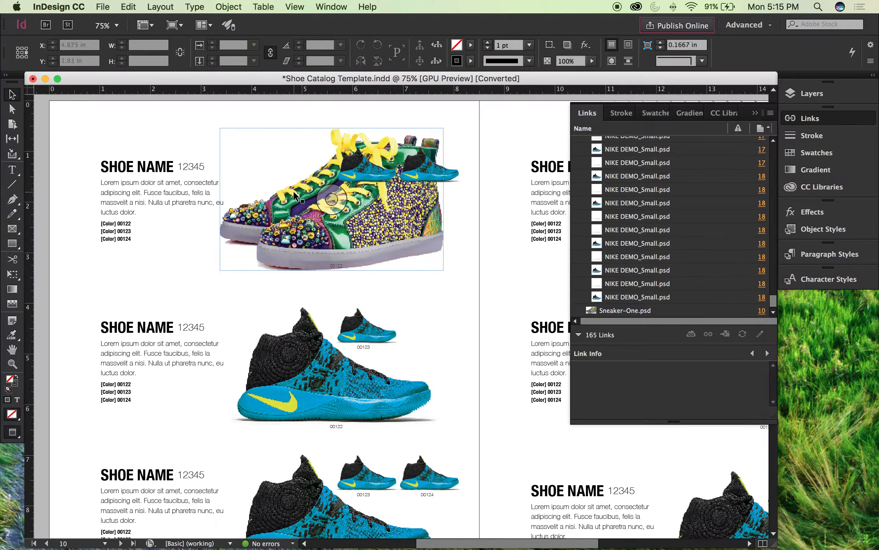
Step: Try cropping the sneaker by resizing its frame from the corner and to about 3.47 in wide, undoing each resize
{"action": "left_click", "coordinate": [275, 161]}
{"action": "left_click_drag", "start_coordinate": [218, 127], "coordinate": [277, 180]}
{"action": "key", "text": "super+z"}
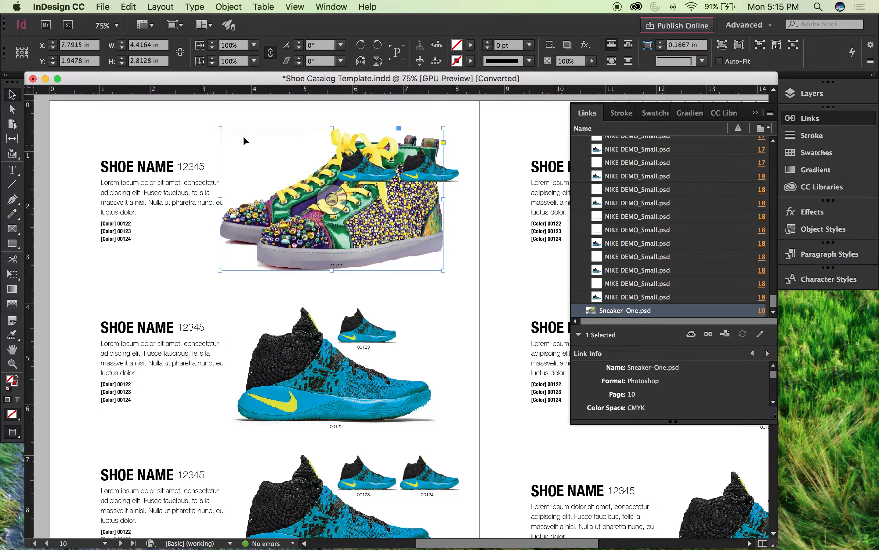
{"action": "left_click_drag", "start_coordinate": [220, 199], "coordinate": [267, 188]}
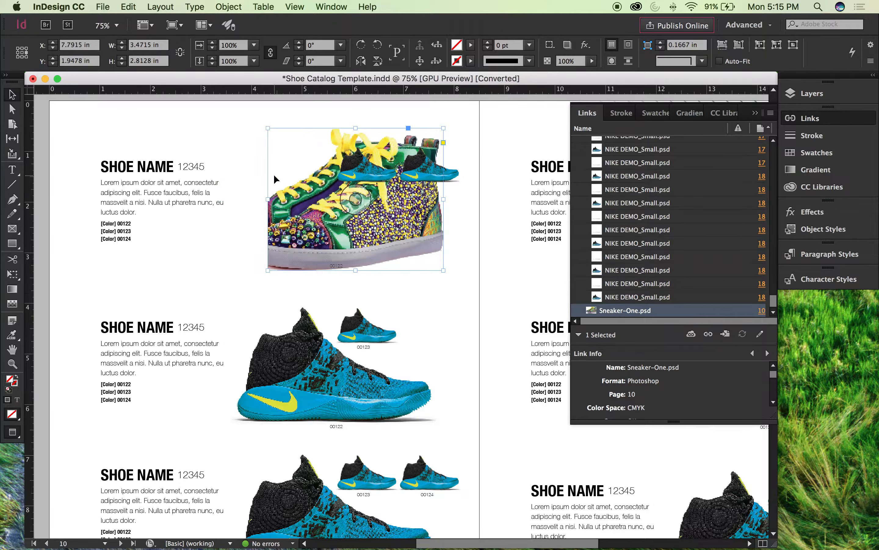
{"action": "key", "text": "super+z"}
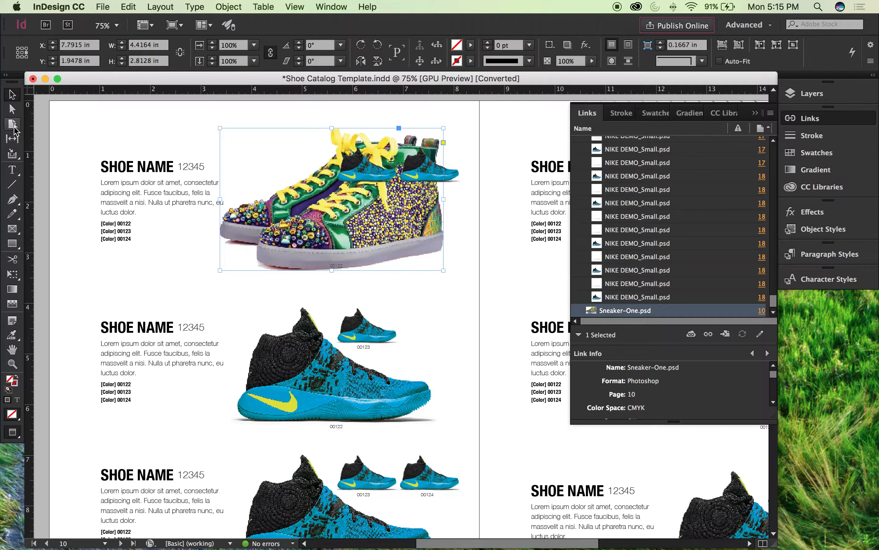
{"action": "left_click", "coordinate": [199, 4]}
{"action": "mouse_move", "coordinate": [236, 4]}
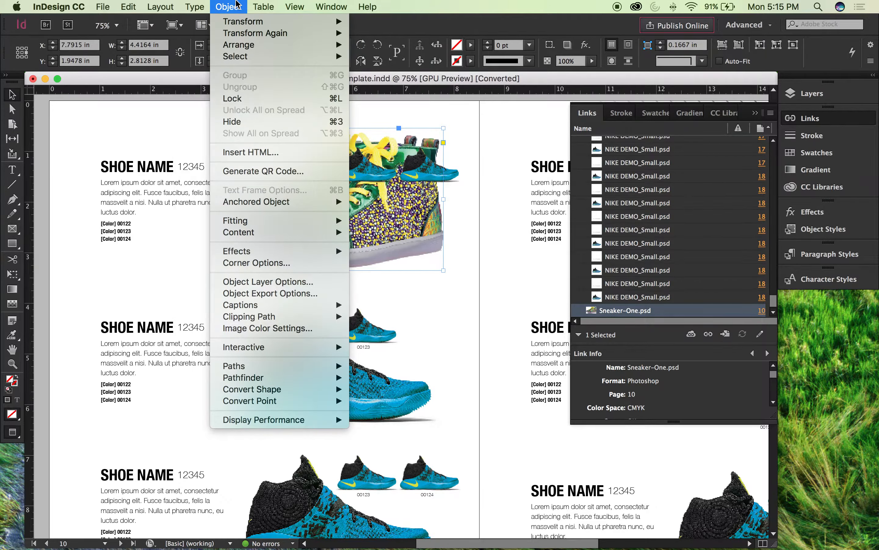
{"action": "mouse_move", "coordinate": [282, 21]}
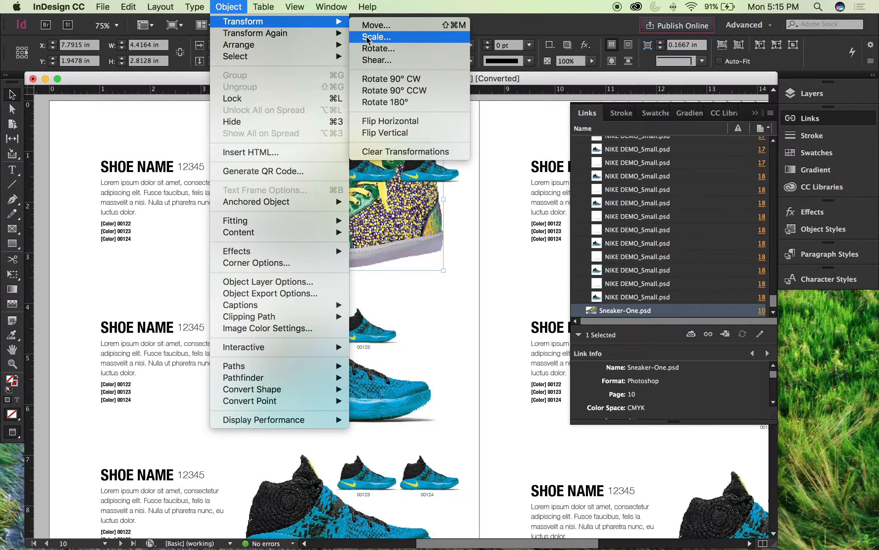
{"action": "left_click", "coordinate": [392, 122]}
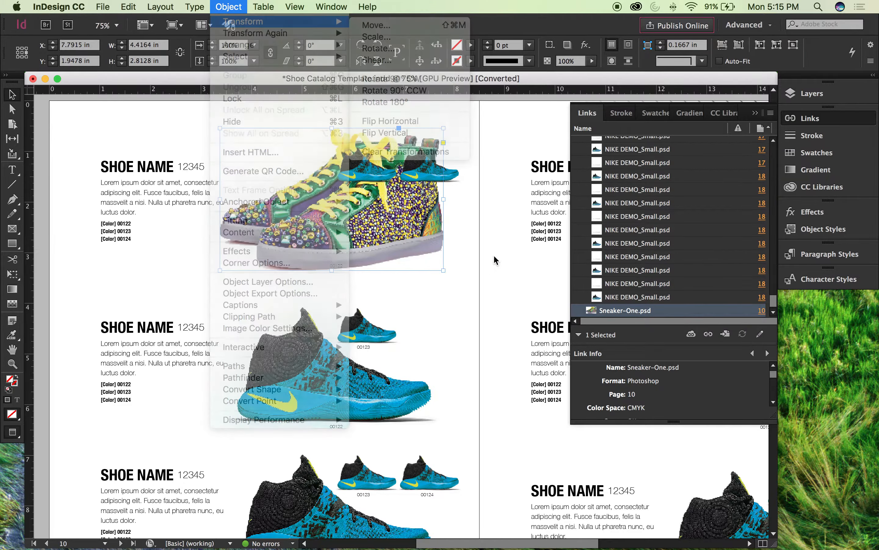
Step: Scale the sneaker frame and its image to 82% about the center with the Scale tool, then return to the Selection tool and deselect
{"action": "key", "text": "s"}
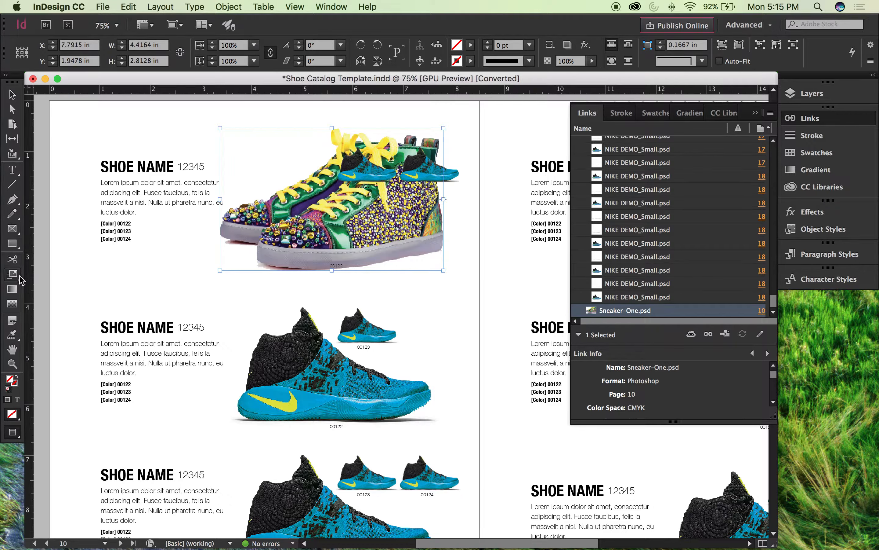
{"action": "left_click", "coordinate": [333, 200]}
{"action": "left_click_drag", "start_coordinate": [476, 340], "coordinate": [456, 310]}
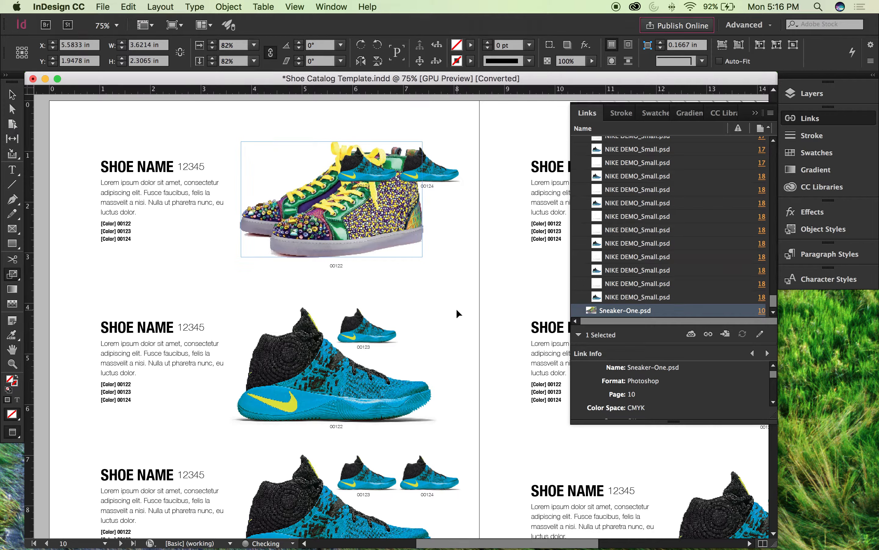
{"action": "key", "text": "v"}
{"action": "left_click", "coordinate": [455, 300]}
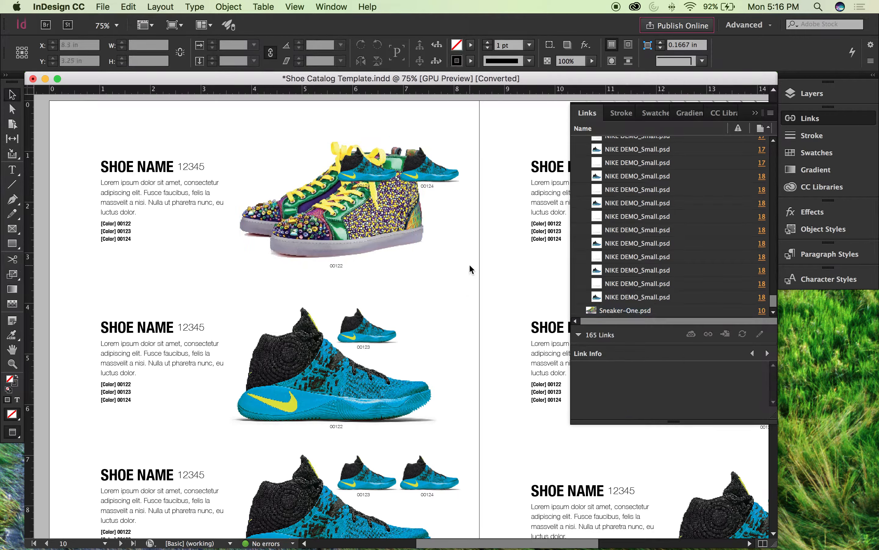
Step: Show frame edges and add vertical guides at the toe of the blue shoe below the sneaker and at its heel, about X 7.54 in
{"action": "left_click", "coordinate": [348, 239]}
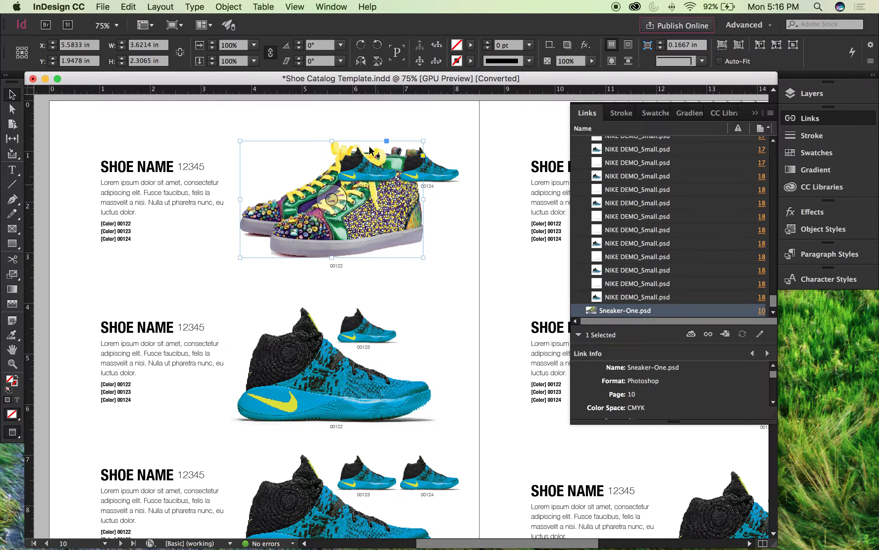
{"action": "left_click", "coordinate": [271, 5]}
{"action": "left_click", "coordinate": [444, 225]}
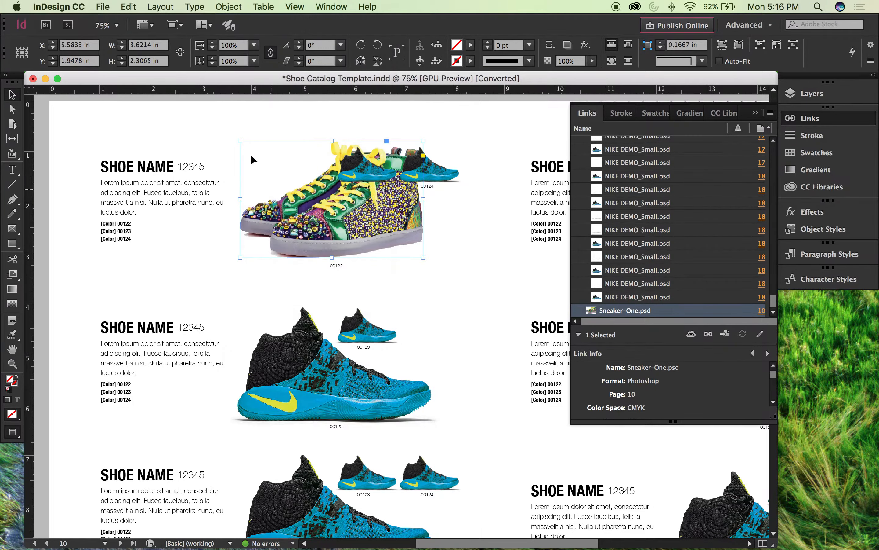
{"action": "left_click_drag", "start_coordinate": [34, 225], "coordinate": [238, 219]}
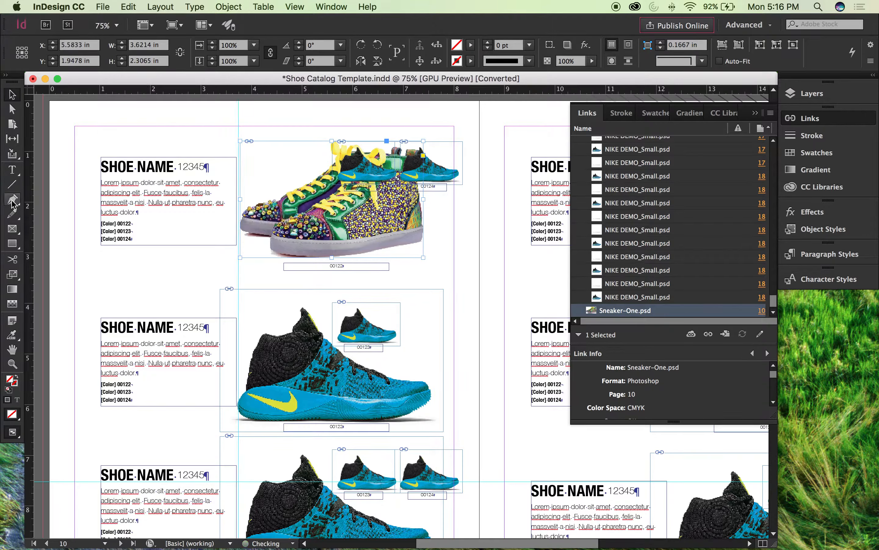
{"action": "left_click", "coordinate": [226, 106]}
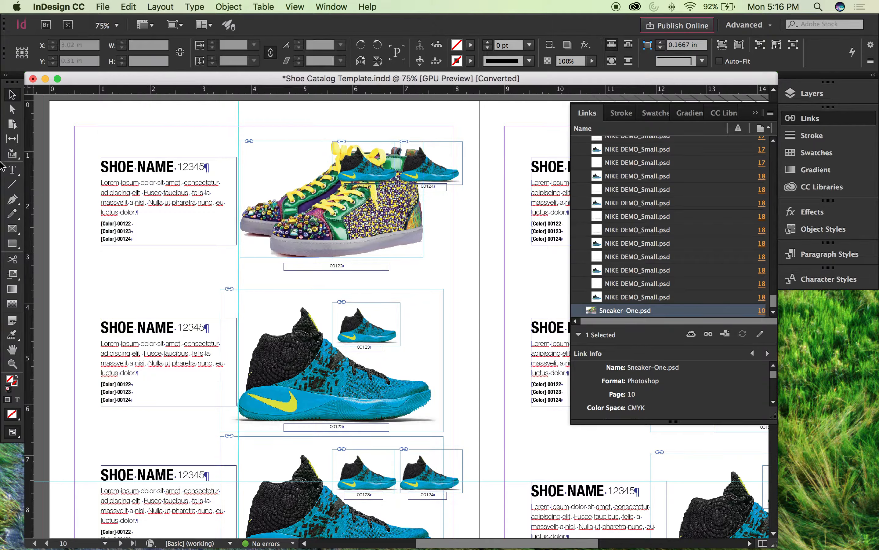
{"action": "left_click_drag", "start_coordinate": [29, 180], "coordinate": [431, 149]}
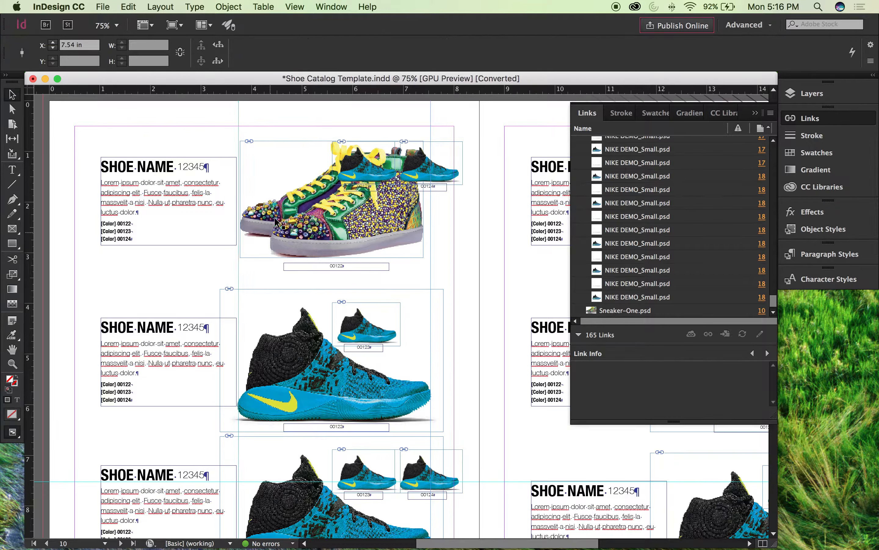
Step: Flip the large multicolored sneaker horizontally so it faces the same way as the blue shoes
{"action": "left_click", "coordinate": [295, 180]}
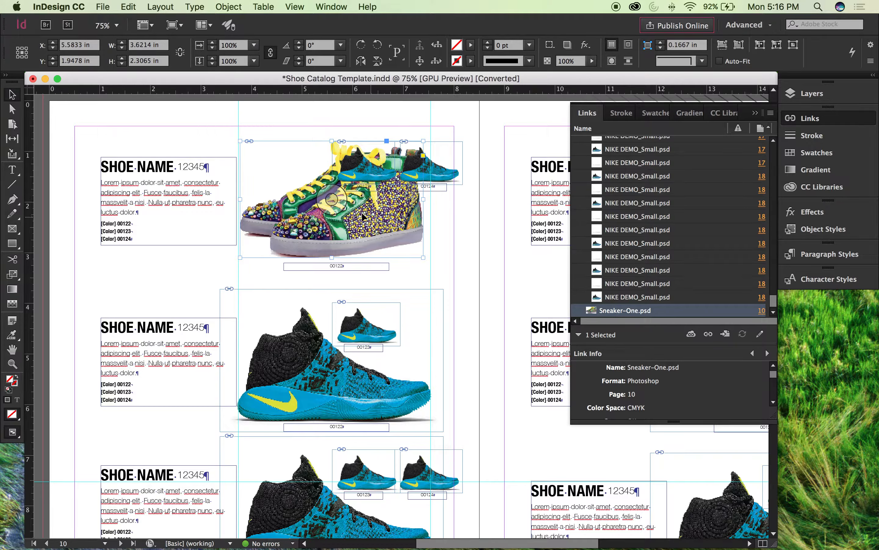
{"action": "left_click", "coordinate": [200, 5]}
{"action": "mouse_move", "coordinate": [223, 4]}
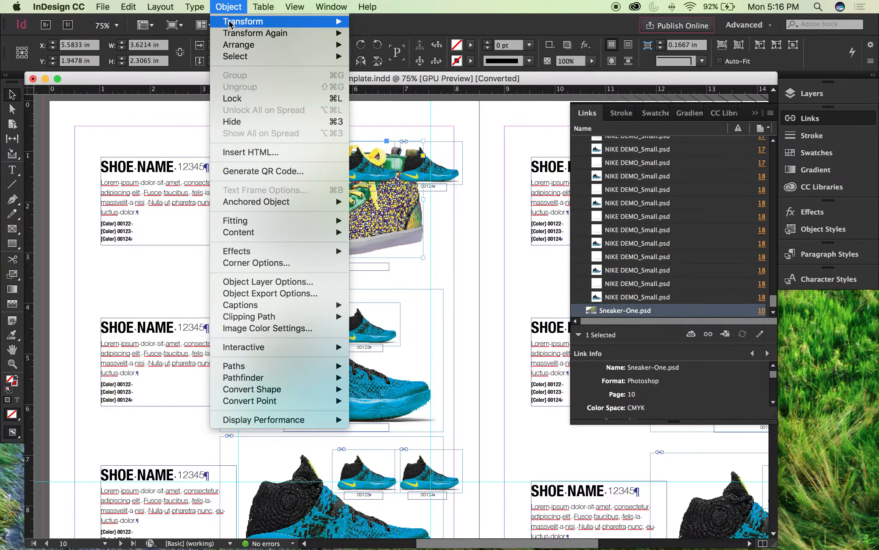
{"action": "mouse_move", "coordinate": [239, 22]}
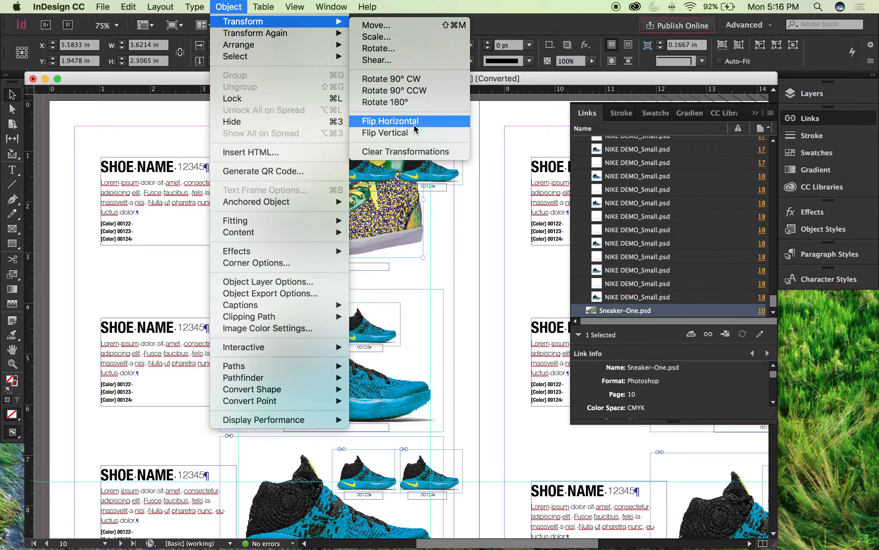
{"action": "left_click", "coordinate": [398, 124]}
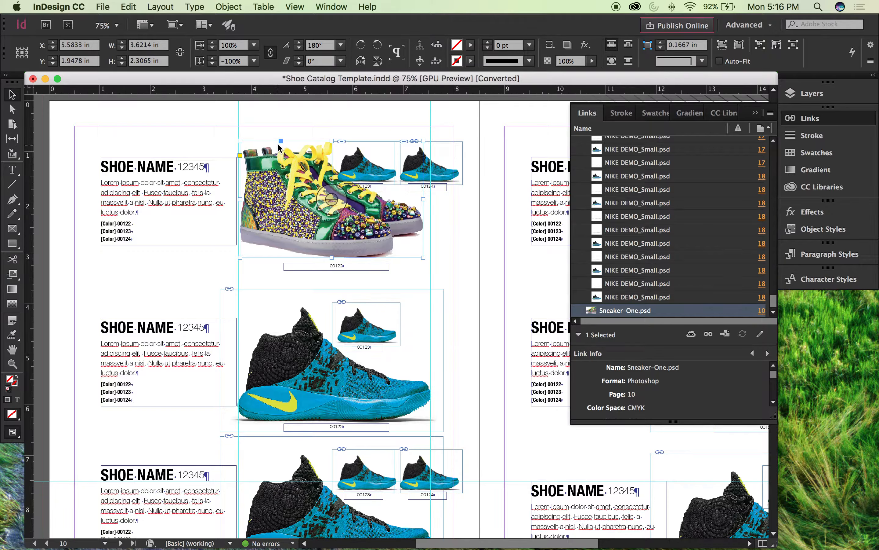
Step: Nudge the flipped sneaker left until its frame edge meets the vertical guide, with its center at about X 5.56 in
{"action": "left_click", "coordinate": [280, 118]}
{"action": "left_click", "coordinate": [259, 163]}
{"action": "key", "text": "Left"}
{"action": "key", "text": "Left"}
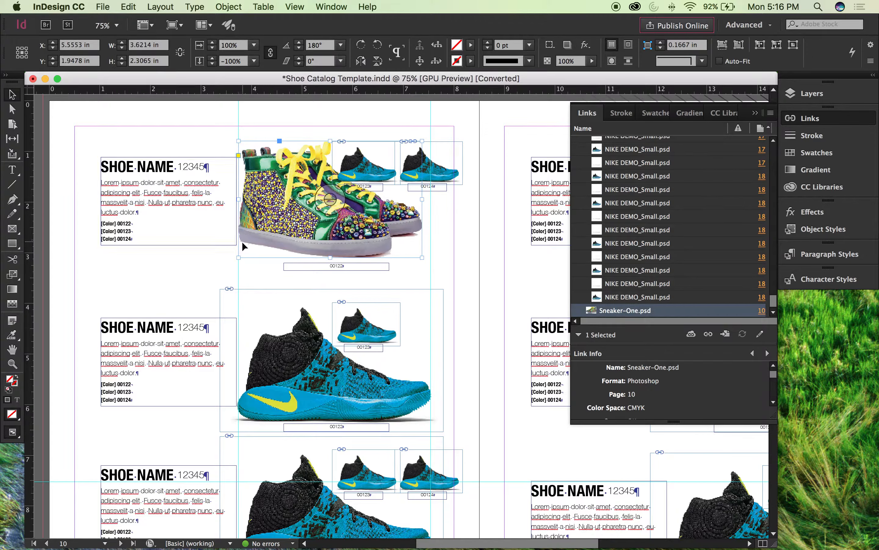
Step: Scale the sneaker from its lower-left corner with the Scale tool to about 3.78 in wide, reaching the guide at X 7.54 in, and deselect
{"action": "key", "text": "e"}
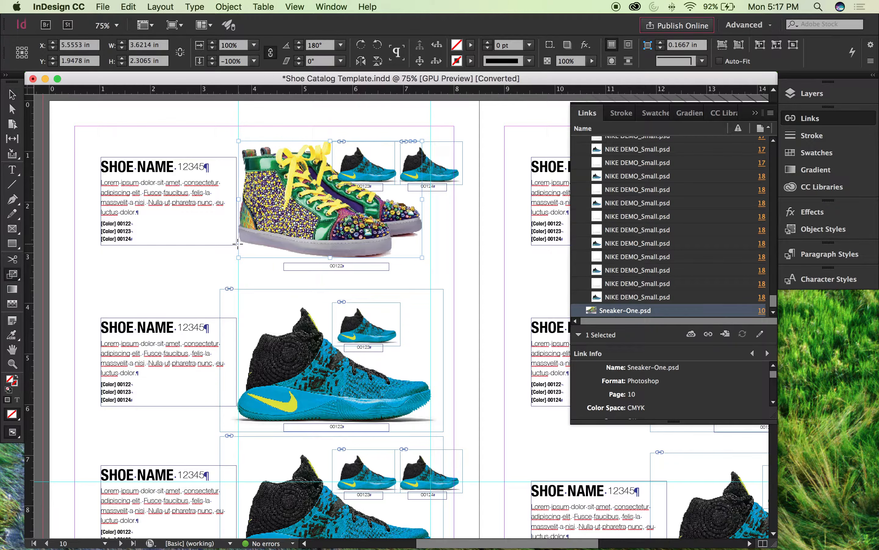
{"action": "left_click", "coordinate": [239, 244]}
{"action": "left_click_drag", "start_coordinate": [400, 130], "coordinate": [408, 126]}
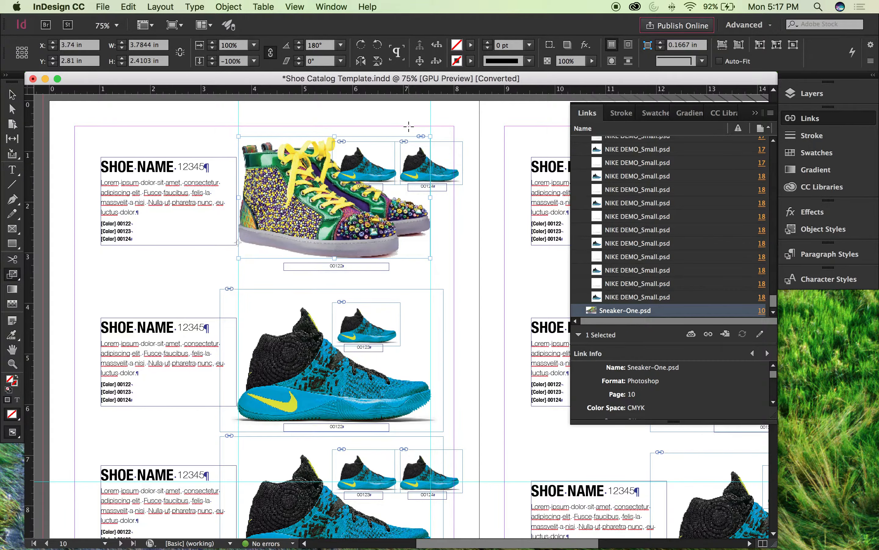
{"action": "key", "text": "v"}
{"action": "left_click", "coordinate": [468, 251]}
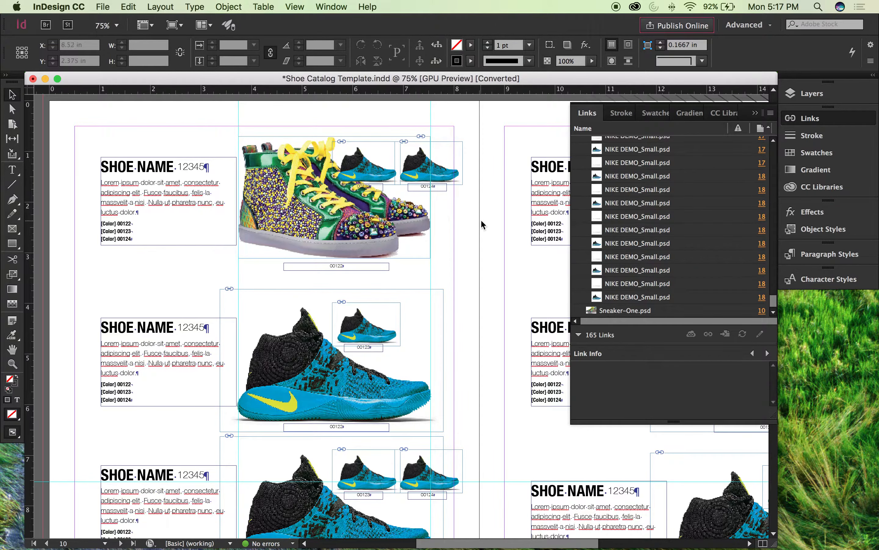
Step: Preview the page without guides and frame edges, and examine the two small blue shoes and their captions overlapping the large sneaker
{"action": "key", "text": "w"}
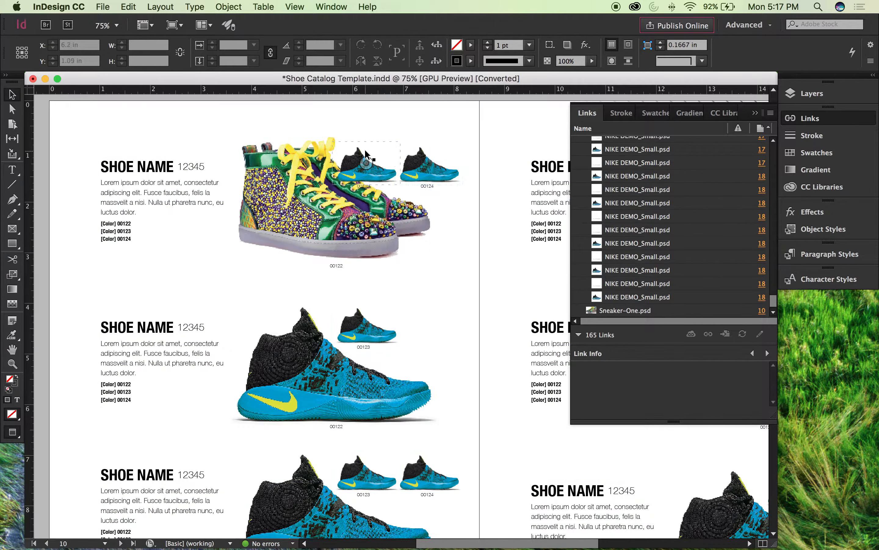
{"action": "left_click", "coordinate": [367, 162]}
{"action": "left_click", "coordinate": [477, 132]}
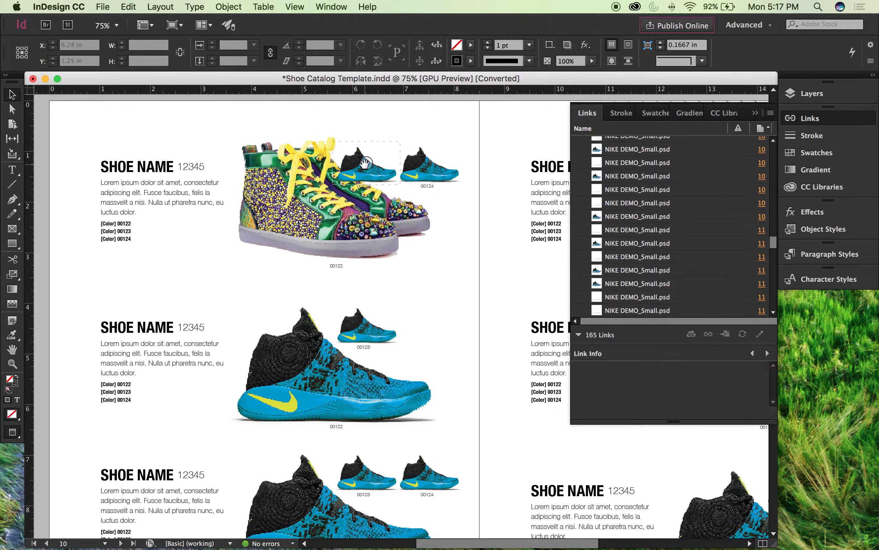
{"action": "left_click", "coordinate": [447, 163]}
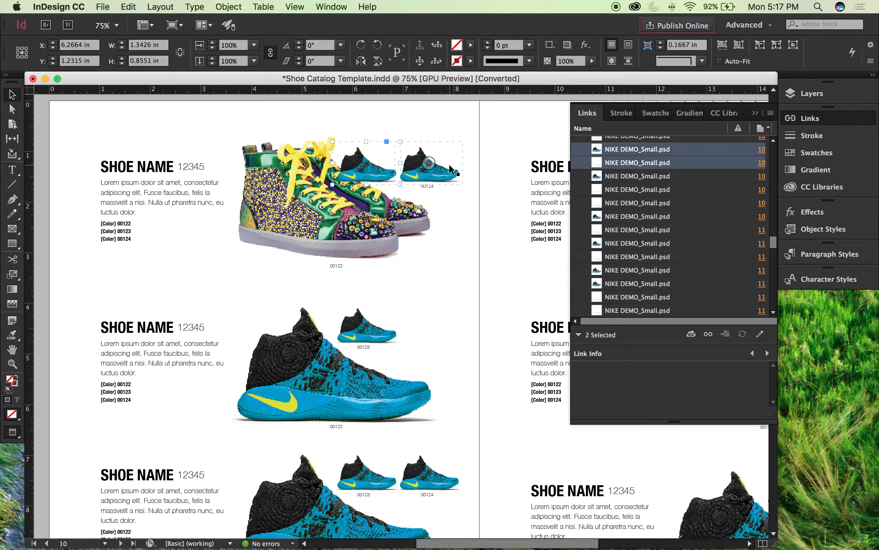
{"action": "key", "text": "Escape"}
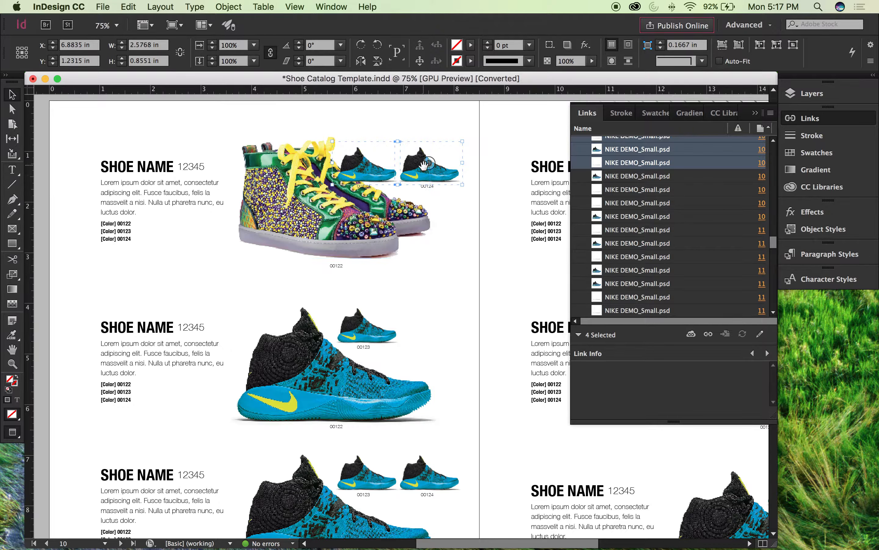
{"action": "left_click", "coordinate": [431, 189]}
{"action": "left_click", "coordinate": [364, 187], "text": "shift"}
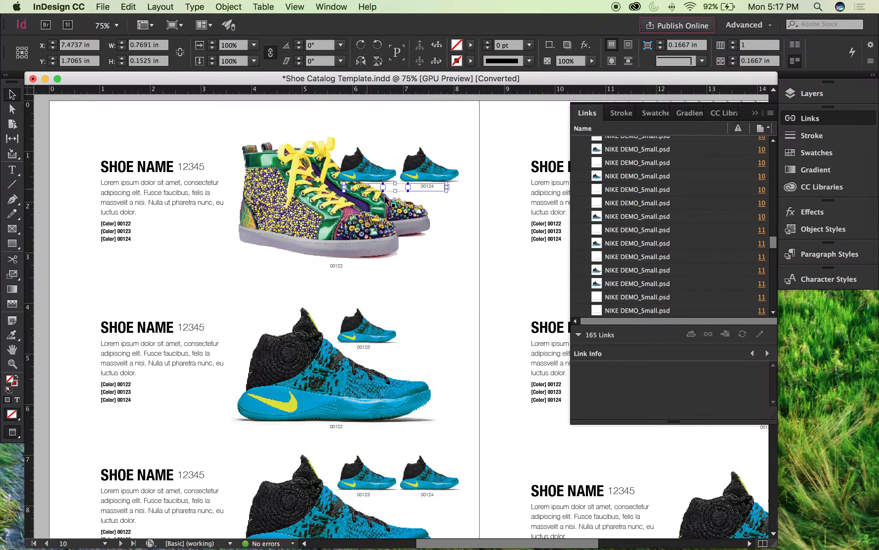
{"action": "left_click", "coordinate": [467, 239]}
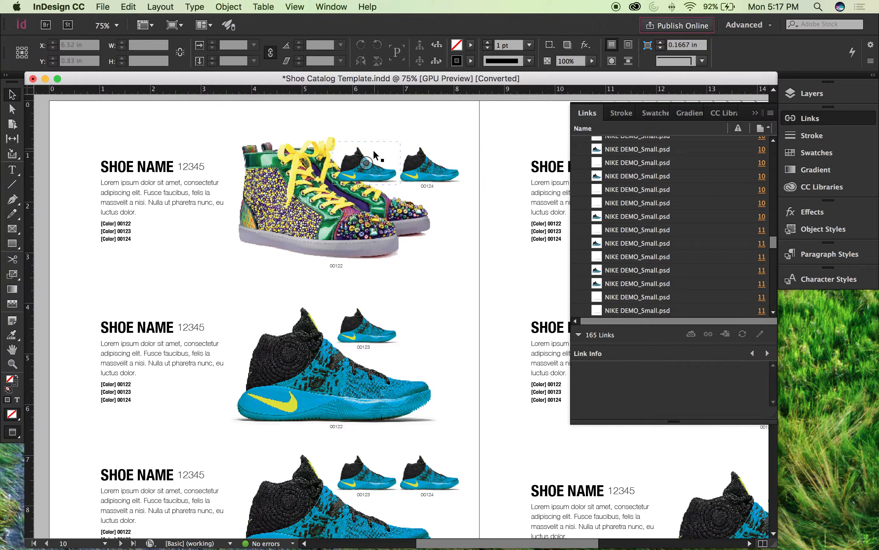
{"action": "left_click", "coordinate": [383, 142]}
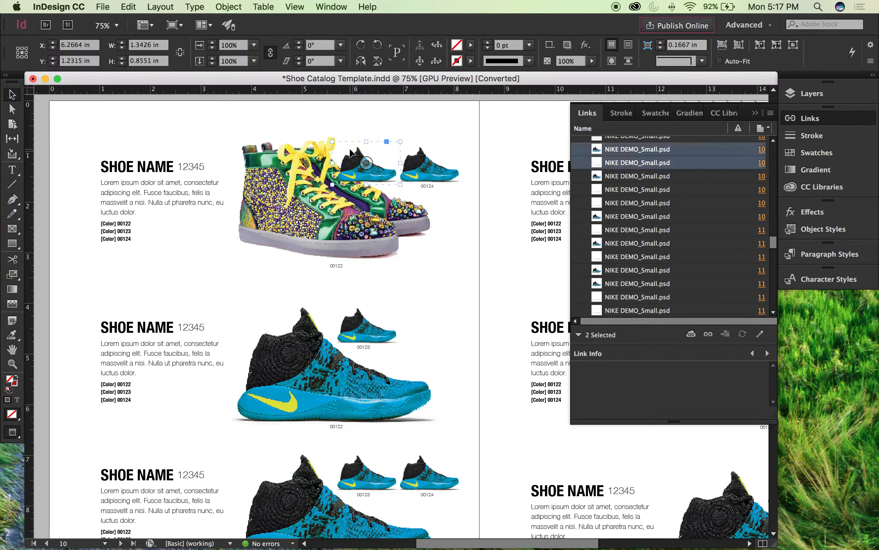
{"action": "left_click", "coordinate": [373, 139]}
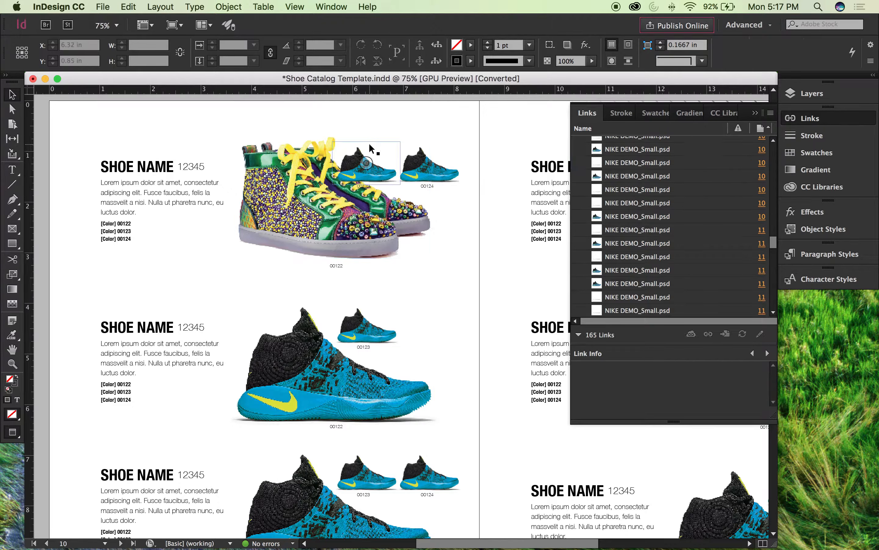
{"action": "left_click", "coordinate": [432, 153]}
{"action": "left_click", "coordinate": [475, 122]}
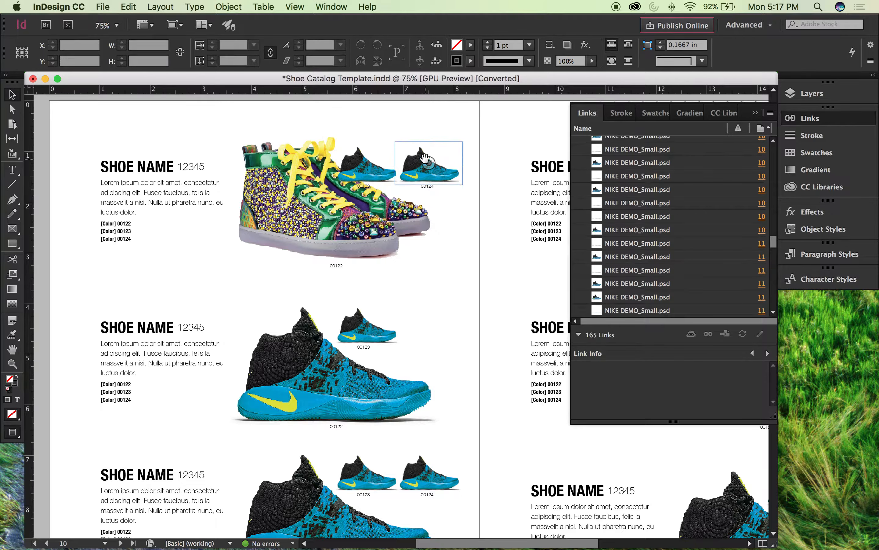
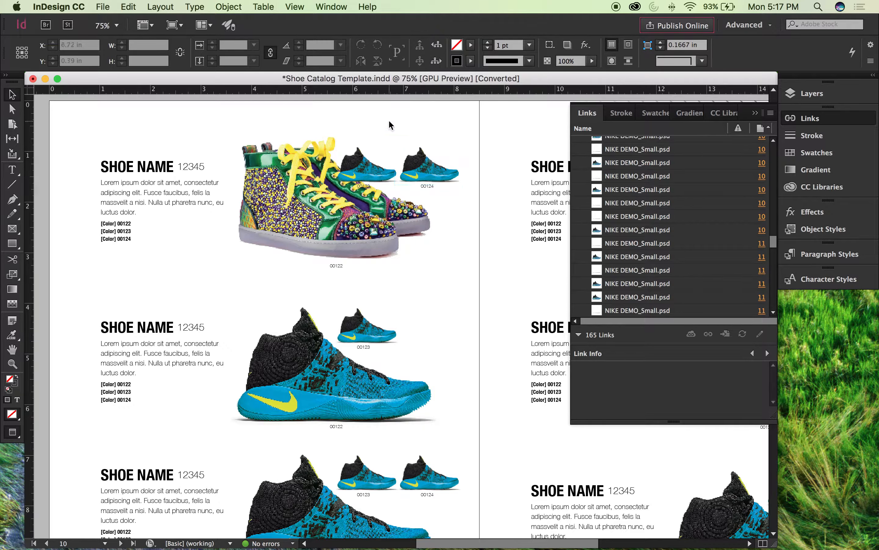
Step: Move the two small blue shoes together with their captions up 0.28 in, to a group center of Y 1.0133 in
{"action": "left_click", "coordinate": [373, 147]}
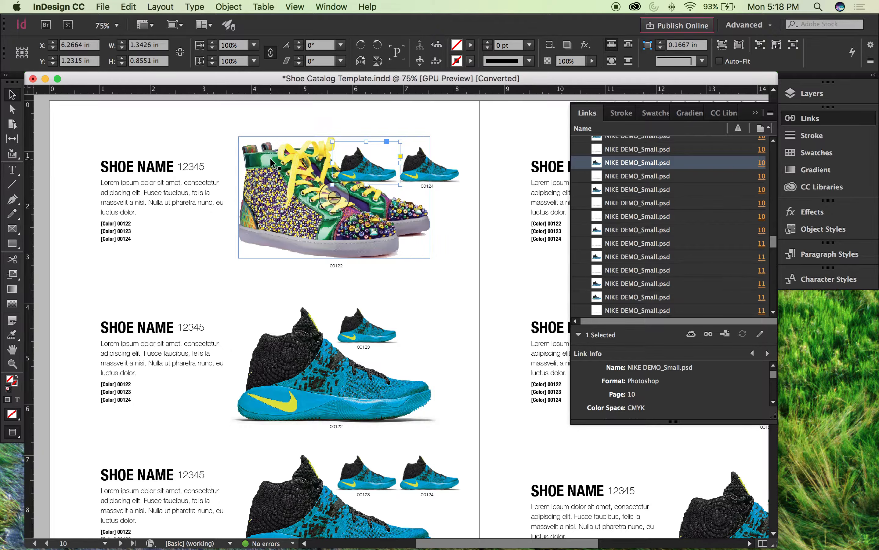
{"action": "left_click", "coordinate": [313, 114]}
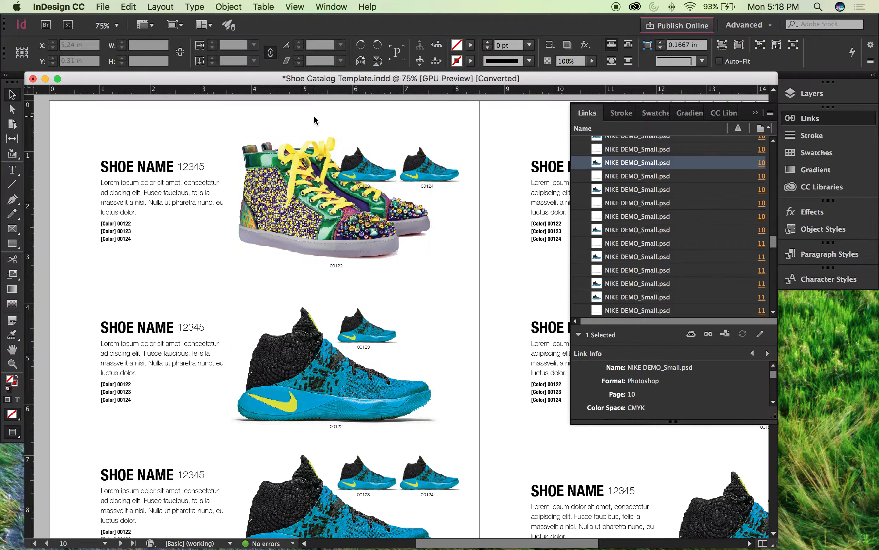
{"action": "left_click", "coordinate": [357, 156]}
{"action": "left_click", "coordinate": [436, 187]}
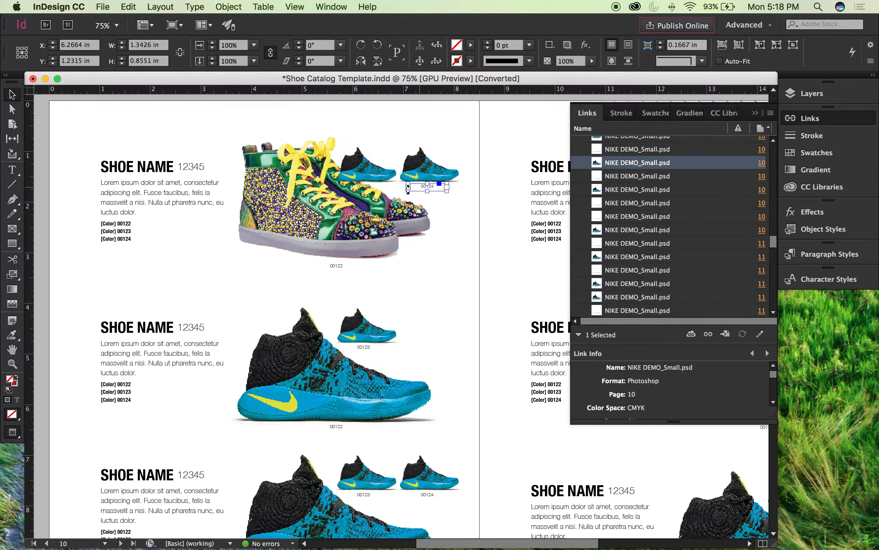
{"action": "left_click", "coordinate": [371, 154]}
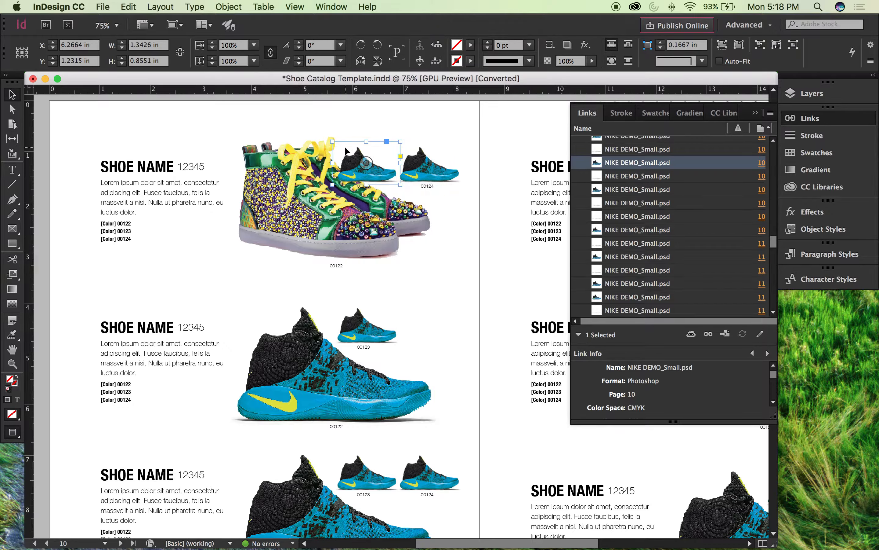
{"action": "left_click", "coordinate": [358, 121]}
{"action": "left_click", "coordinate": [355, 147]}
{"action": "left_click", "coordinate": [447, 164], "text": "shift"}
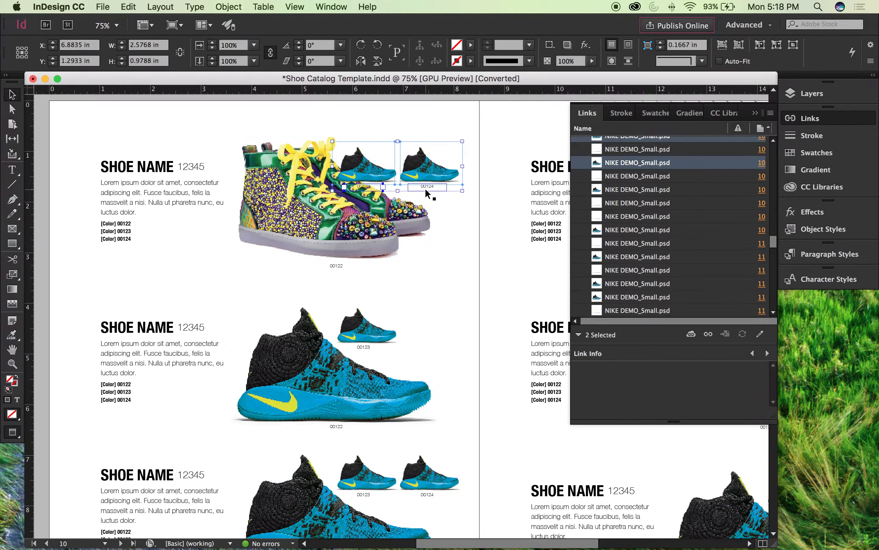
{"action": "key", "text": "shift+Up"}
{"action": "key", "text": "shift+Up"}
{"action": "key", "text": "shift+Up"}
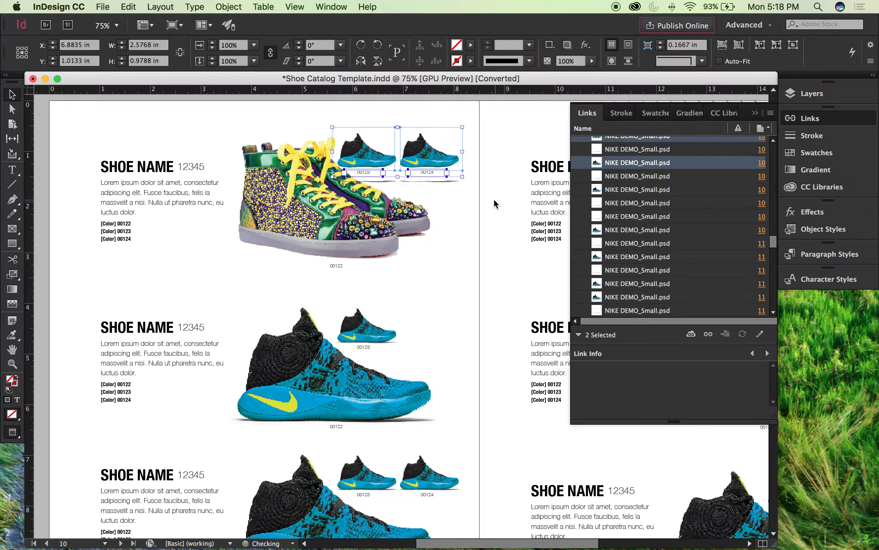
{"action": "key", "text": "shift+Down"}
Step: Delete the leftover shadow images beneath the two small blue shoes
{"action": "left_click", "coordinate": [442, 182]}
{"action": "key", "text": "Delete"}
{"action": "left_click", "coordinate": [384, 181]}
{"action": "key", "text": "Delete"}
Step: Nudge the large multicolored sneaker slightly left, away from the small blue shoes
{"action": "left_click_drag", "start_coordinate": [467, 122], "coordinate": [364, 180]}
{"action": "left_click", "coordinate": [209, 115]}
{"action": "left_click", "coordinate": [287, 195]}
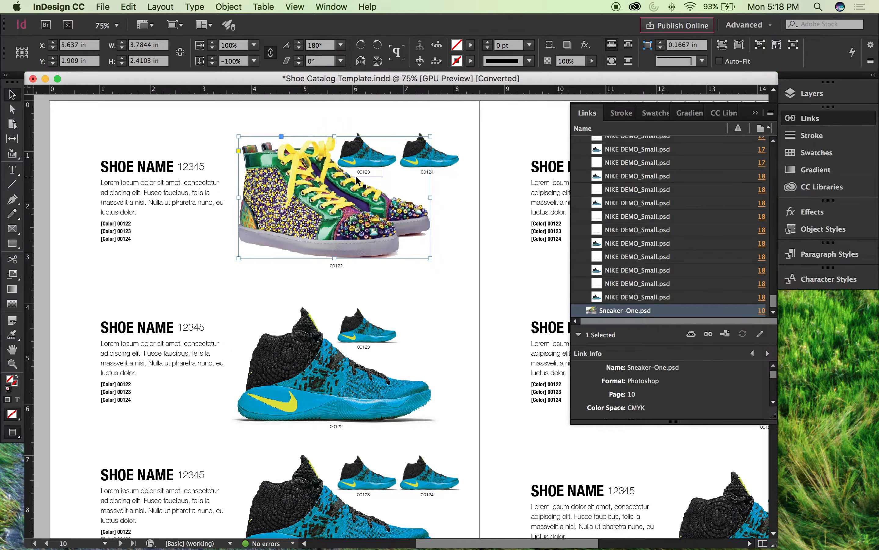
{"action": "left_click", "coordinate": [291, 104]}
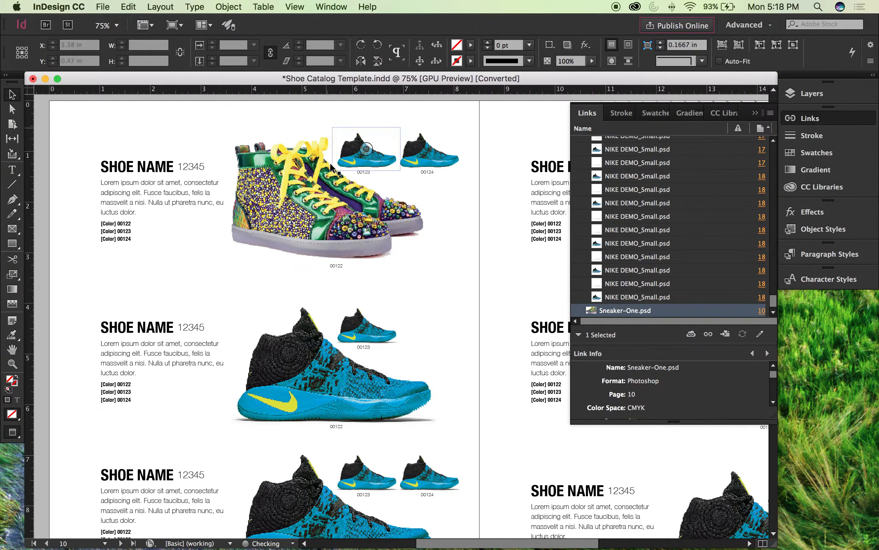
{"action": "left_click_drag", "start_coordinate": [357, 277], "coordinate": [352, 256]}
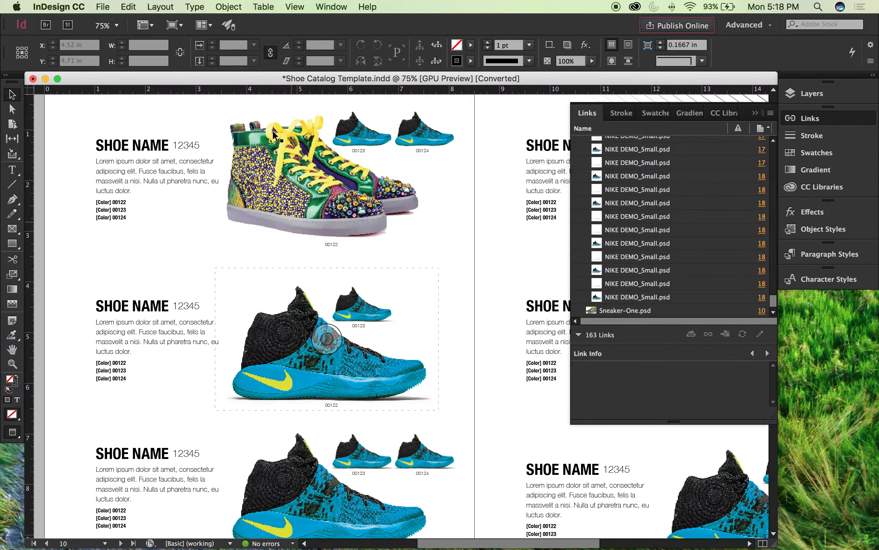
Step: Reveal the guides, move the two vertical guides to the large sneaker's left and right frame edges, and return to the preview
{"action": "key", "text": "w"}
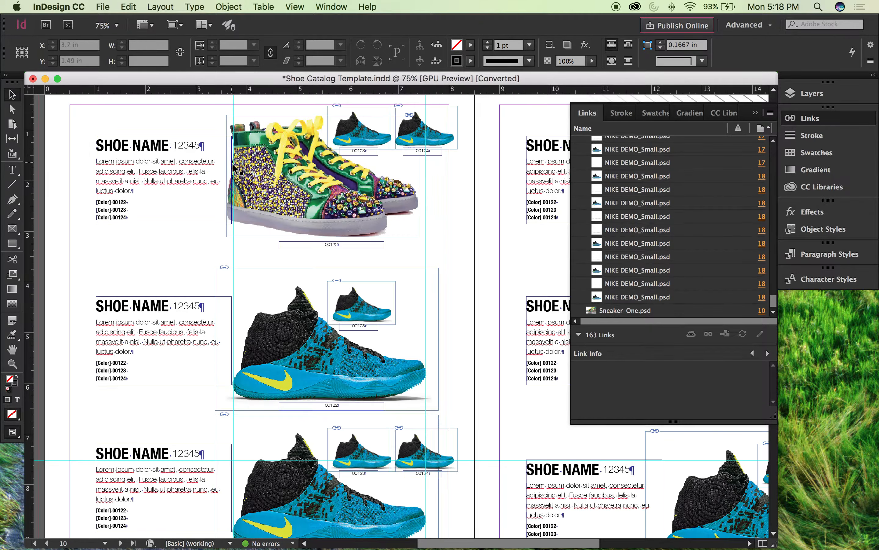
{"action": "left_click_drag", "start_coordinate": [234, 170], "coordinate": [228, 164]}
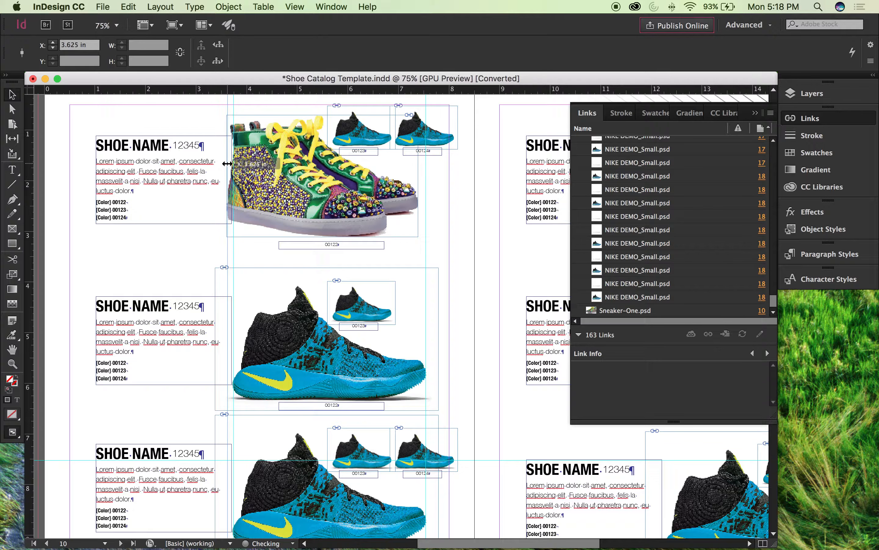
{"action": "left_click_drag", "start_coordinate": [418, 199], "coordinate": [418, 208]}
{"action": "left_click", "coordinate": [457, 194]}
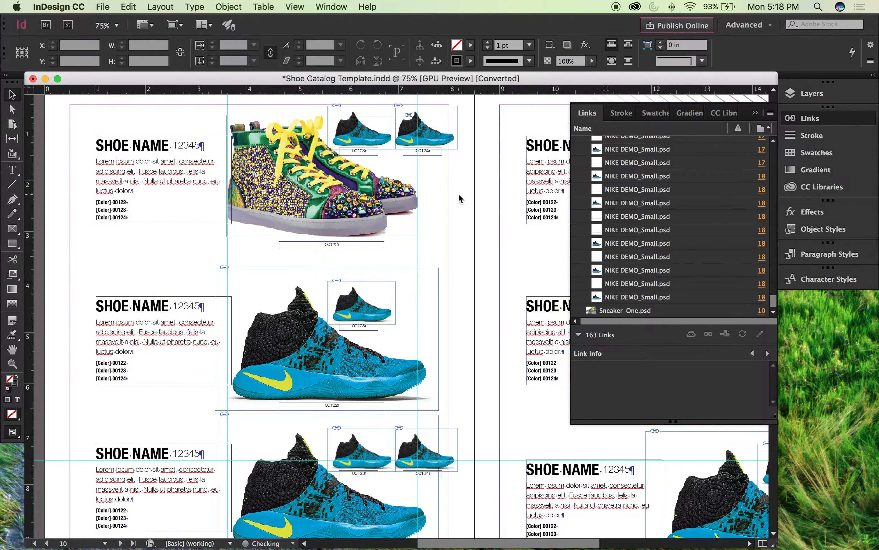
{"action": "key", "text": "w"}
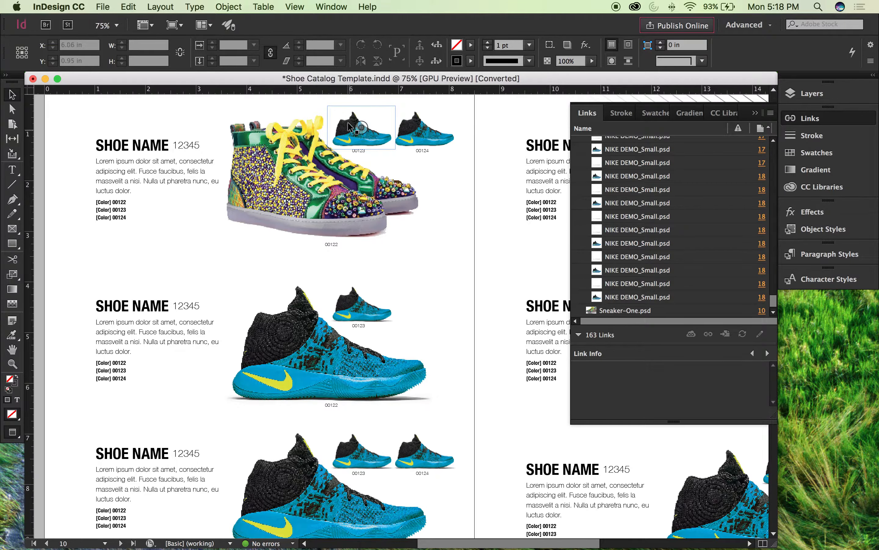
Step: Relink the left small blue shoe beside the large sneaker to Sneaker-One.psd, accepting the source file's layer visibility
{"action": "left_click", "coordinate": [354, 122]}
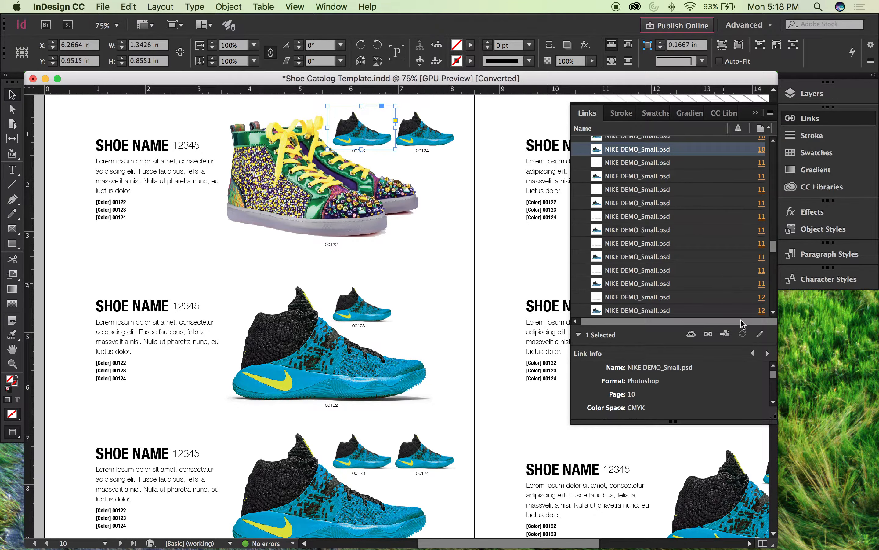
{"action": "left_click", "coordinate": [708, 334]}
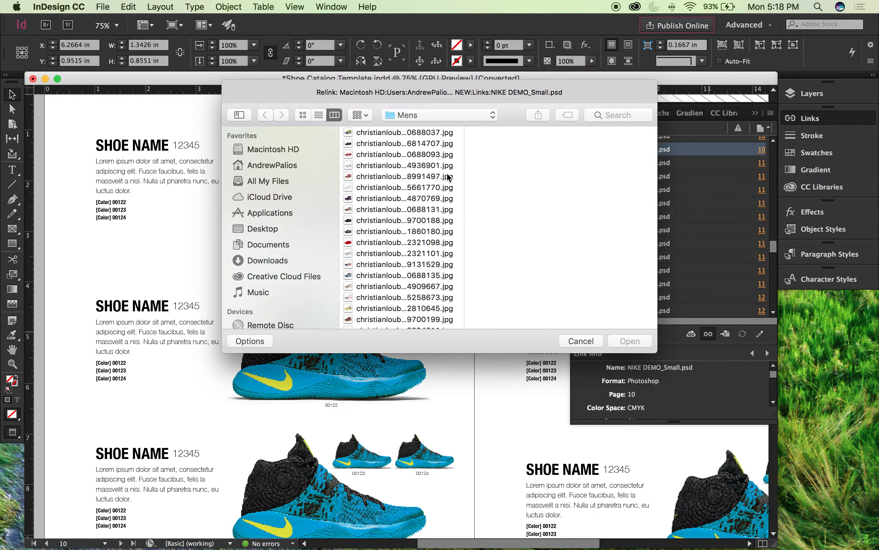
{"action": "scroll", "coordinate": [435, 279], "scroll_direction": "down", "scroll_amount": 3}
{"action": "left_click", "coordinate": [393, 323]}
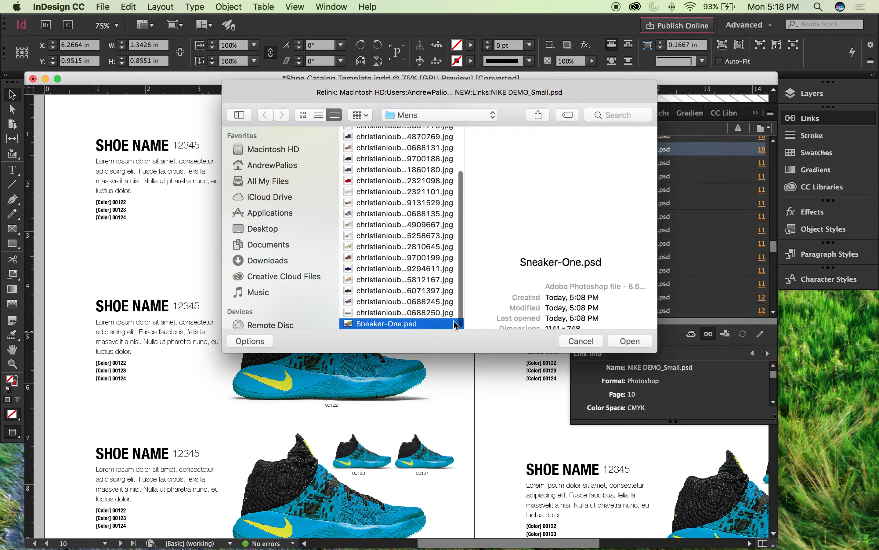
{"action": "left_click", "coordinate": [626, 342]}
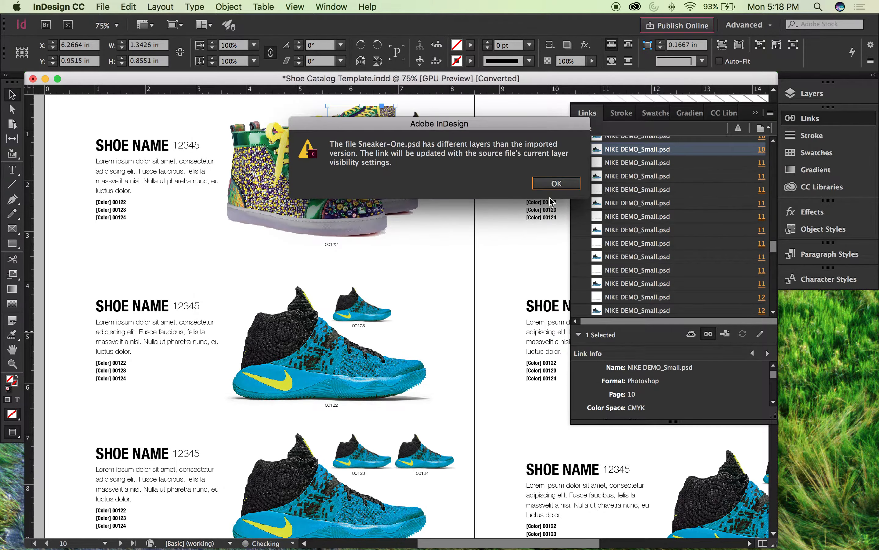
{"action": "left_click", "coordinate": [547, 184]}
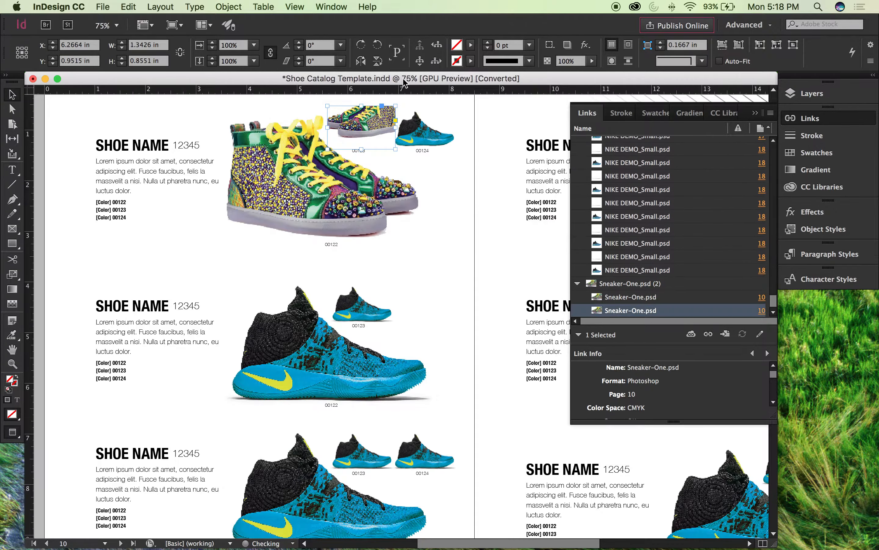
Step: Try fitting the relinked small sneaker's frame to its content, and undo it
{"action": "left_click", "coordinate": [230, 7]}
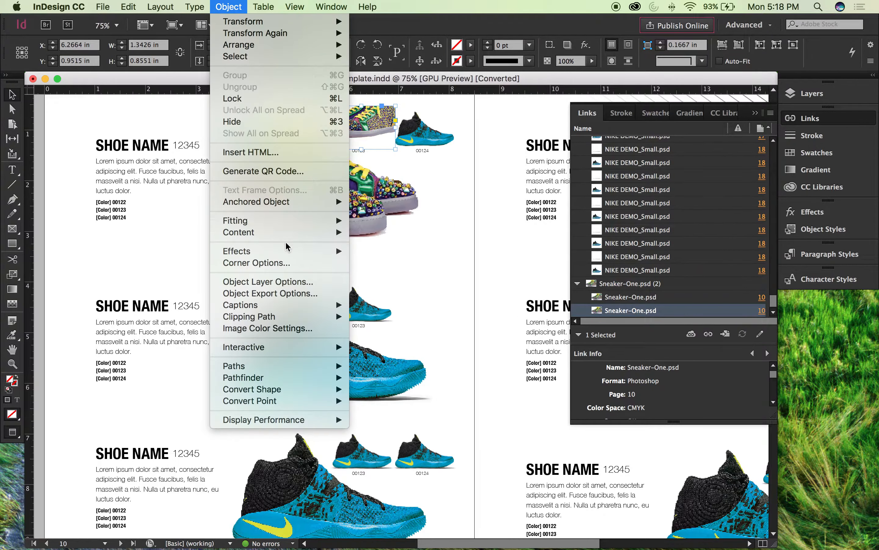
{"action": "mouse_move", "coordinate": [281, 222]}
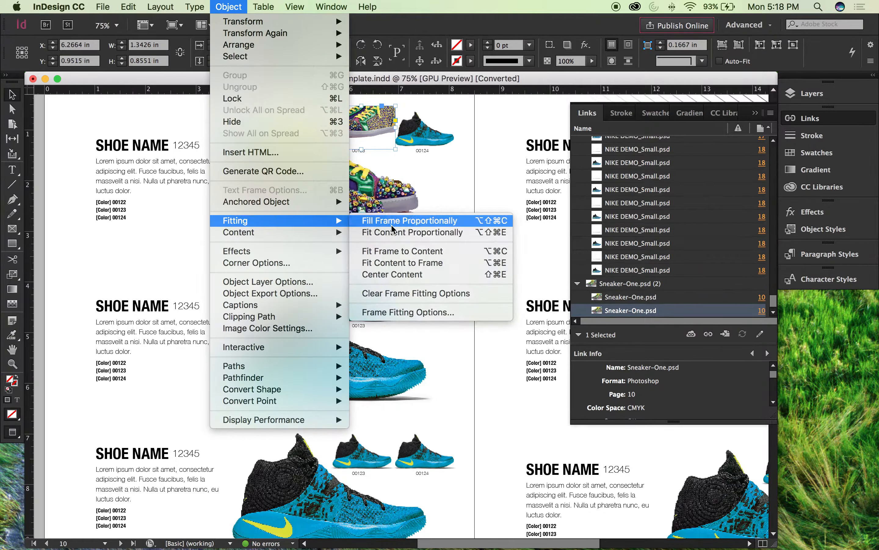
{"action": "left_click", "coordinate": [397, 251]}
{"action": "scroll", "coordinate": [482, 198], "scroll_direction": "down", "scroll_amount": 3}
{"action": "scroll", "coordinate": [482, 198], "scroll_direction": "up", "scroll_amount": 3}
{"action": "key", "text": "super+z"}
Step: Fit the relinked small sneaker's content to its frame and deselect it
{"action": "left_click", "coordinate": [195, 6]}
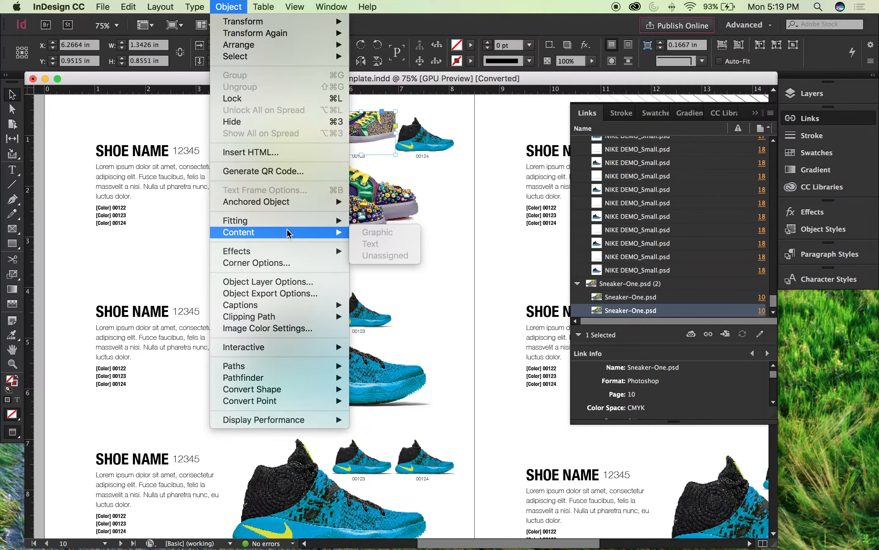
{"action": "mouse_move", "coordinate": [309, 222]}
{"action": "left_click", "coordinate": [384, 263]}
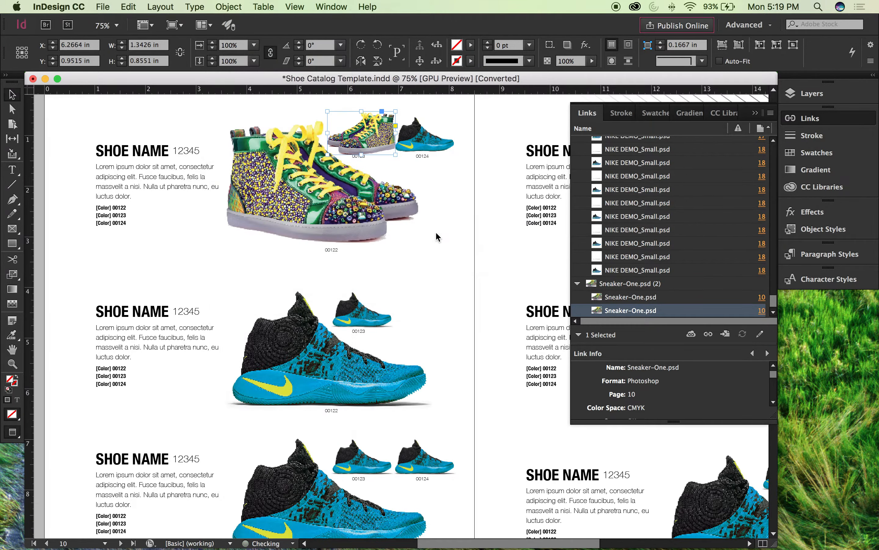
{"action": "left_click", "coordinate": [474, 215]}
{"action": "scroll", "coordinate": [461, 191], "scroll_direction": "up", "scroll_amount": 1}
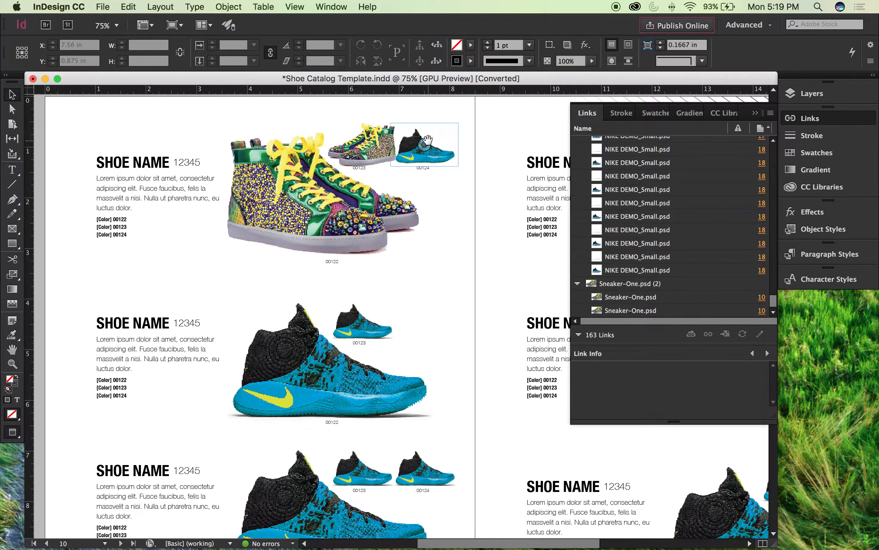
Step: Relink the right small blue shoe beside the large sneaker to Sneaker-One.psd, accepting the source file's layer visibility
{"action": "left_click", "coordinate": [443, 144]}
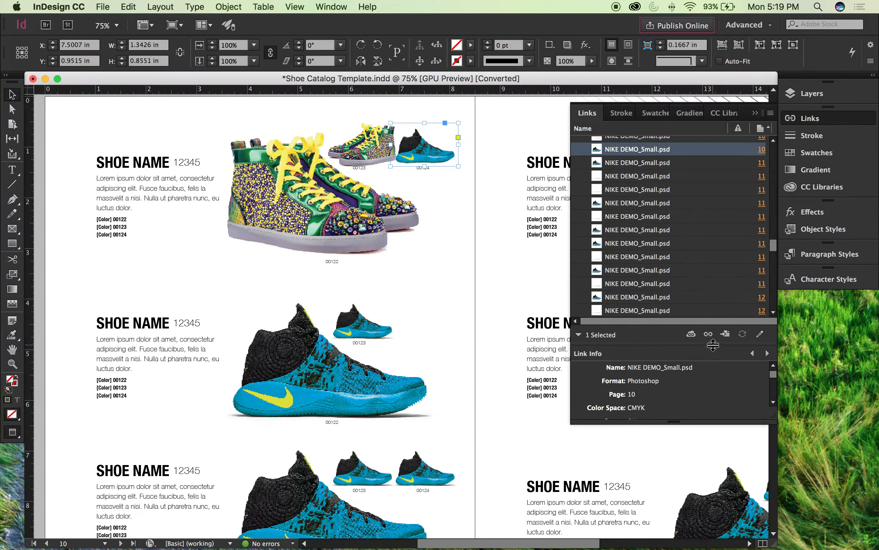
{"action": "left_click", "coordinate": [708, 334]}
{"action": "scroll", "coordinate": [437, 191], "scroll_direction": "down", "scroll_amount": 5}
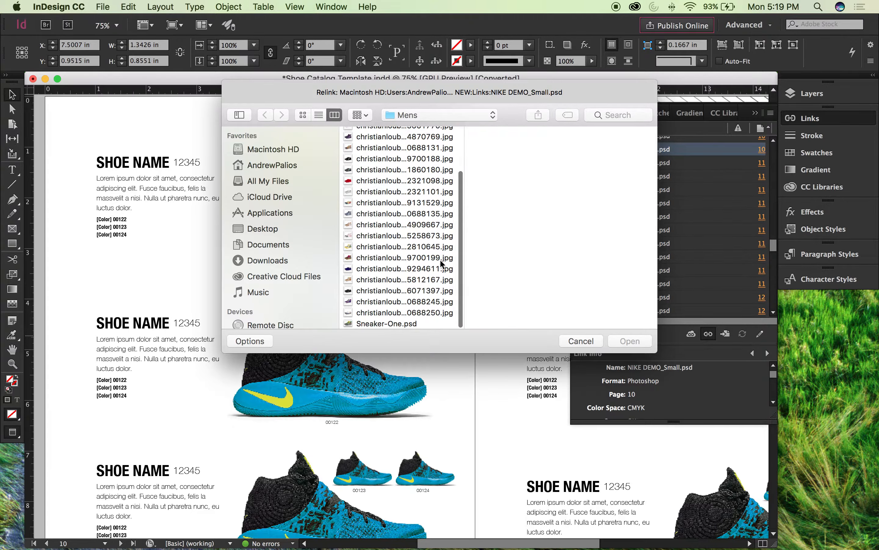
{"action": "left_click", "coordinate": [399, 323]}
{"action": "left_click", "coordinate": [630, 340]}
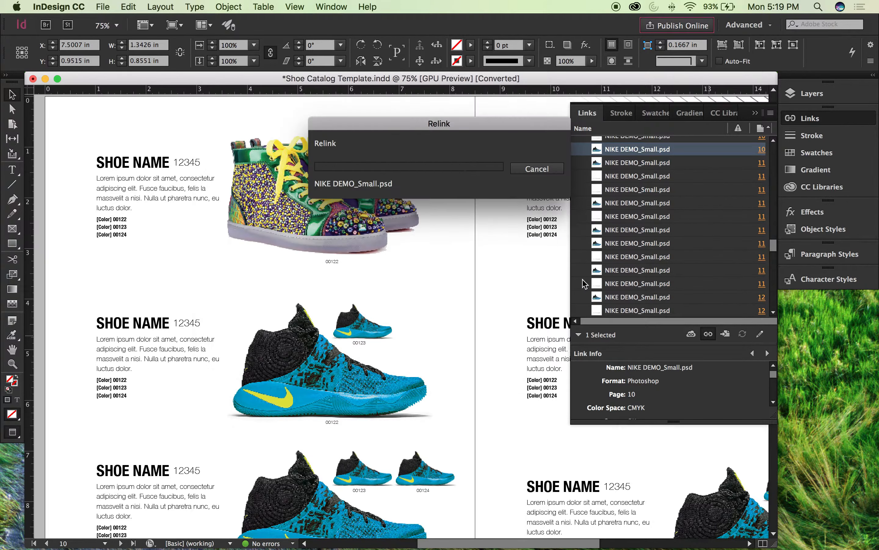
{"action": "left_click", "coordinate": [557, 183]}
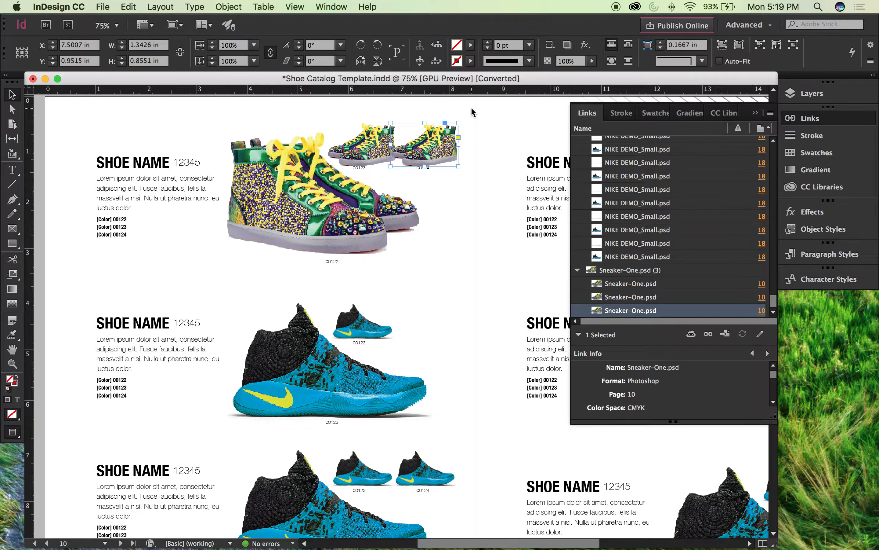
Step: Flip the left small sneaker horizontally to face the same way as the large one
{"action": "left_click", "coordinate": [372, 128]}
{"action": "left_click", "coordinate": [263, 6]}
{"action": "mouse_move", "coordinate": [228, 6]}
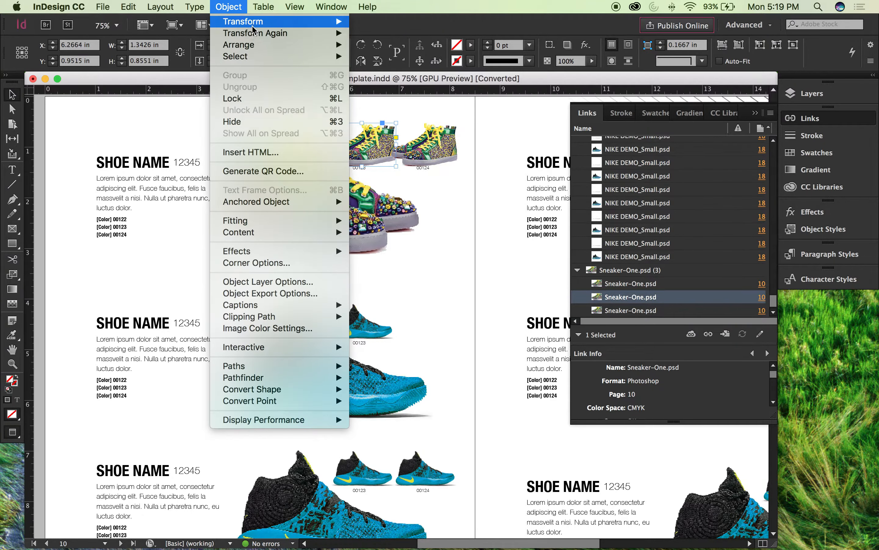
{"action": "mouse_move", "coordinate": [262, 22]}
{"action": "left_click", "coordinate": [417, 121]}
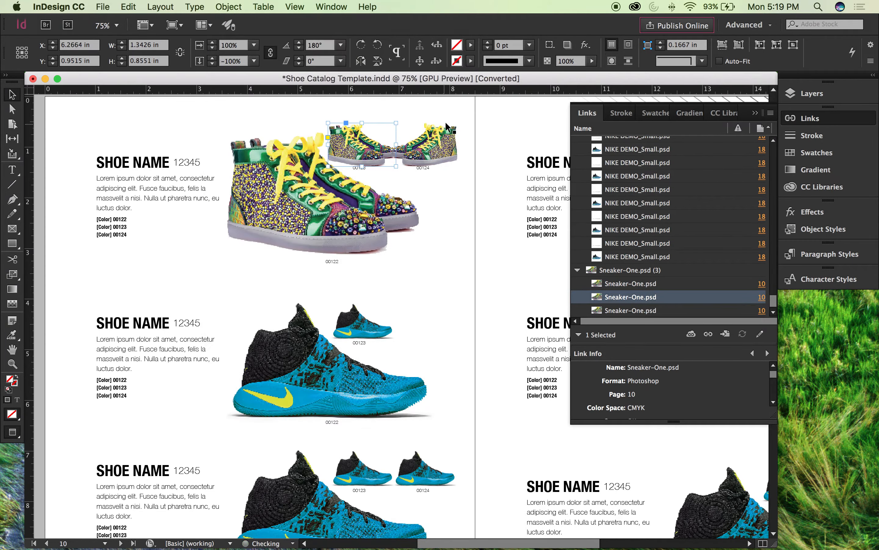
Step: Flip the right small sneaker horizontally to match its neighbor, and deselect it
{"action": "left_click", "coordinate": [428, 145]}
{"action": "left_click", "coordinate": [229, 6]}
{"action": "mouse_move", "coordinate": [262, 22]}
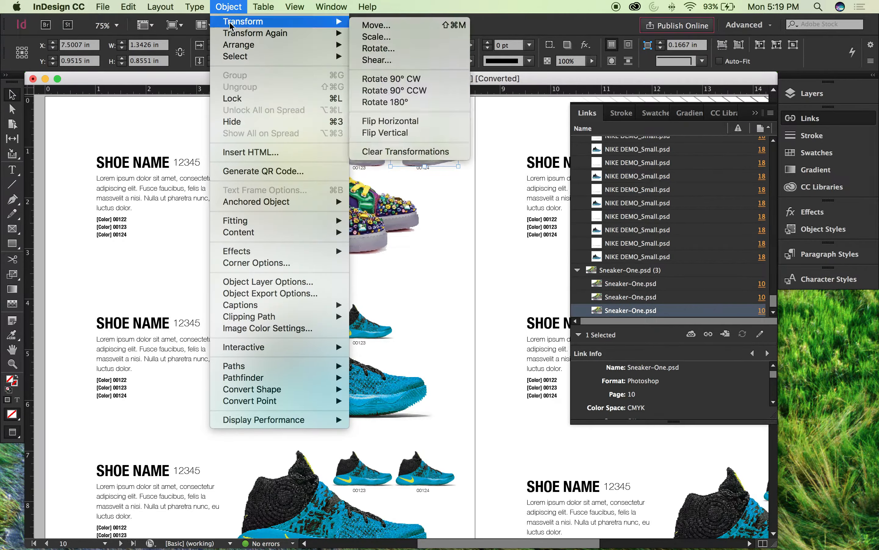
{"action": "left_click", "coordinate": [428, 121]}
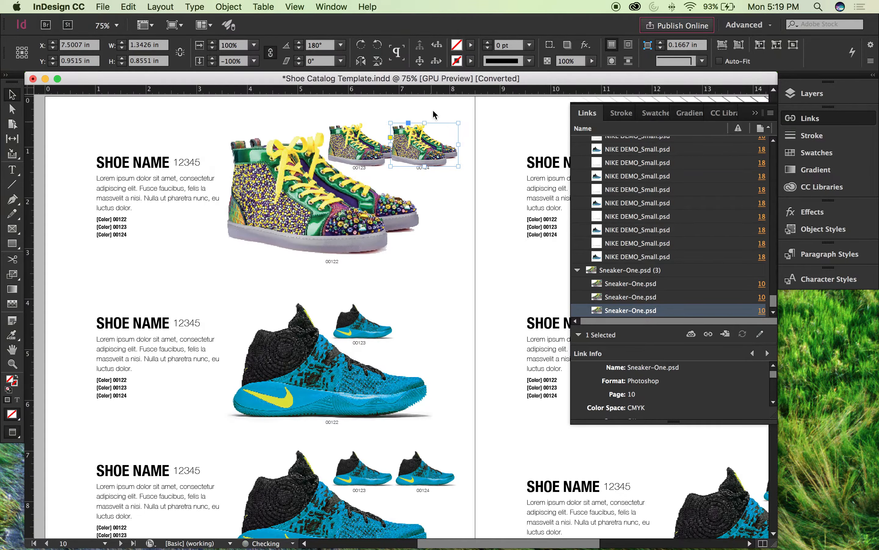
{"action": "left_click", "coordinate": [479, 119]}
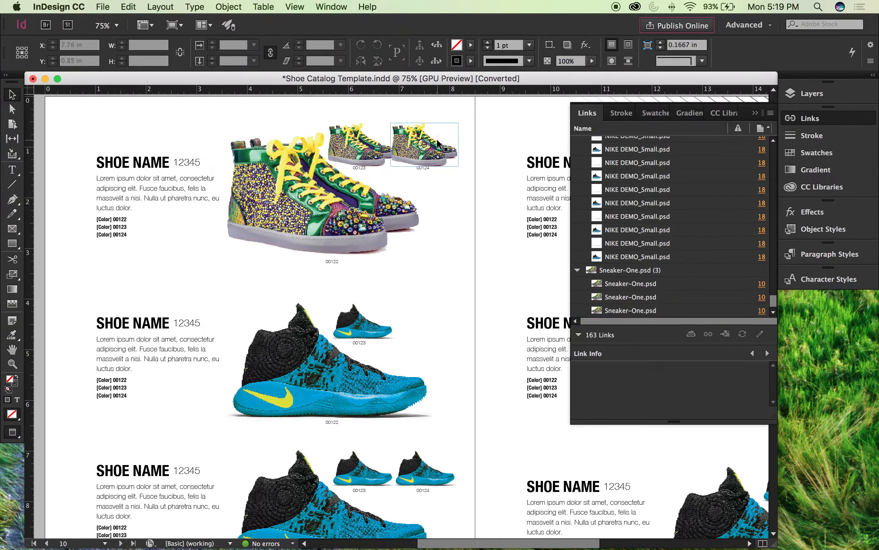
Step: Nudge the right small sneaker together with its caption to the right, to a center of X 7.6407 in
{"action": "left_click", "coordinate": [436, 141]}
{"action": "left_click", "coordinate": [421, 170]}
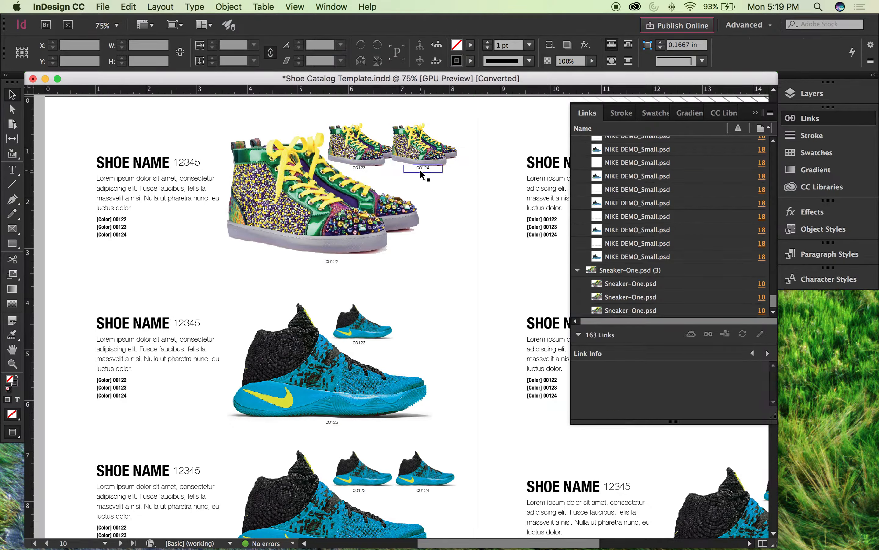
{"action": "left_click", "coordinate": [400, 131], "text": "shift"}
{"action": "key", "text": "shift+Right"}
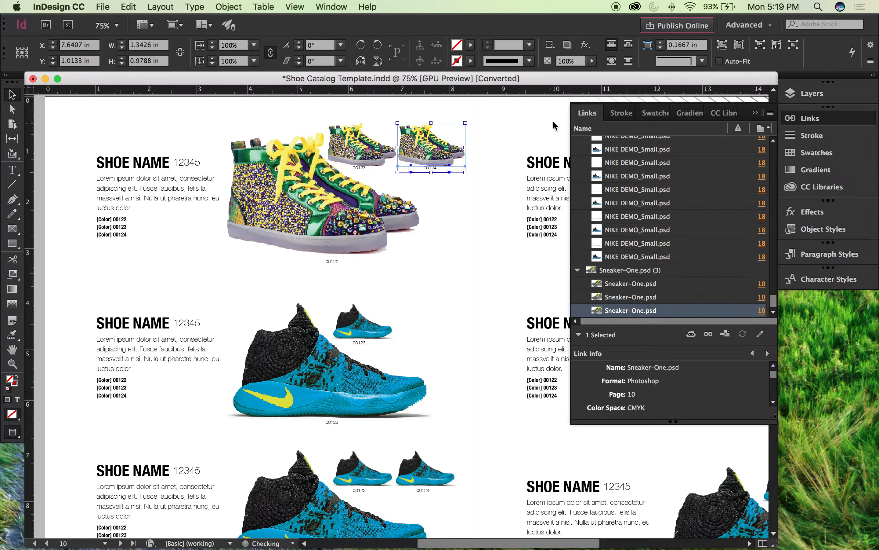
{"action": "left_click", "coordinate": [526, 118]}
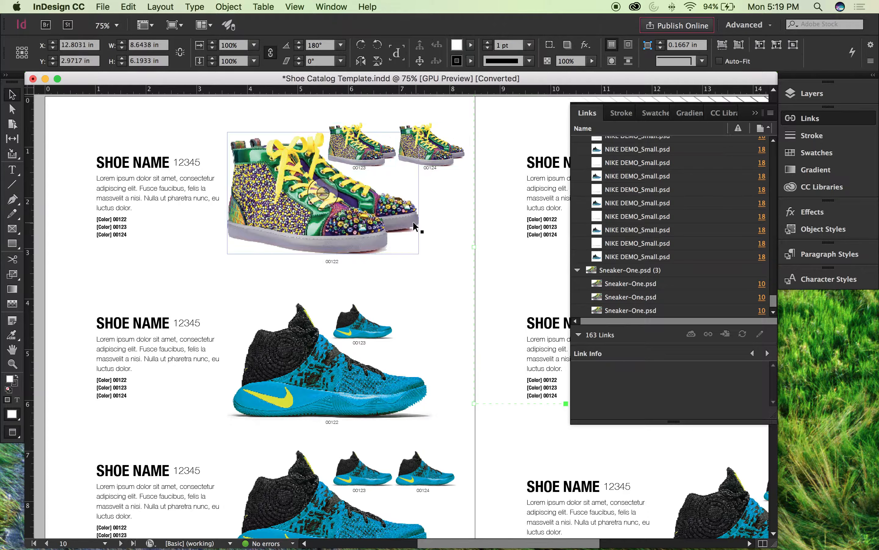
Step: Show the Shoe 2 layer instead of Shoe 1 in the left small sneaker of page 10's first entry
{"action": "left_click_drag", "start_coordinate": [439, 244], "coordinate": [424, 217]}
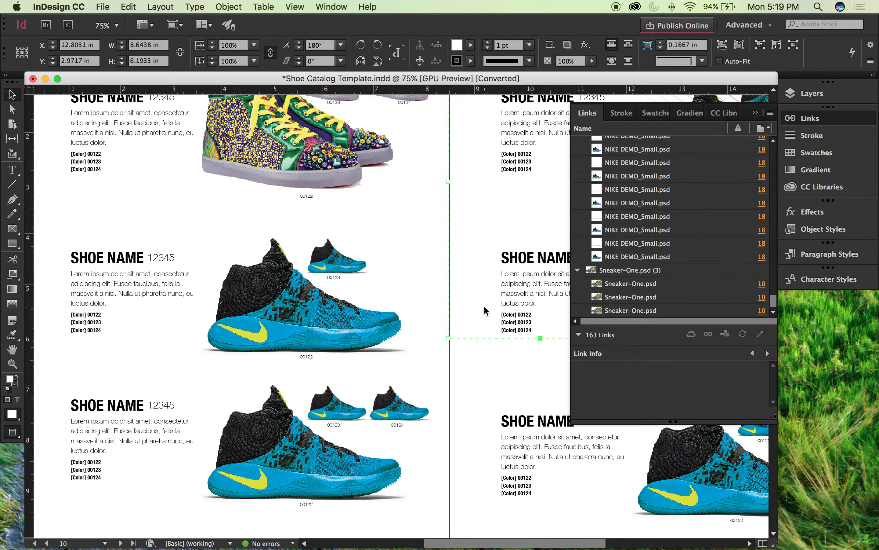
{"action": "key", "text": "super+minus"}
{"action": "scroll", "coordinate": [277, 310], "scroll_direction": "down", "scroll_amount": 3}
{"action": "scroll", "coordinate": [277, 310], "scroll_direction": "left", "scroll_amount": 3}
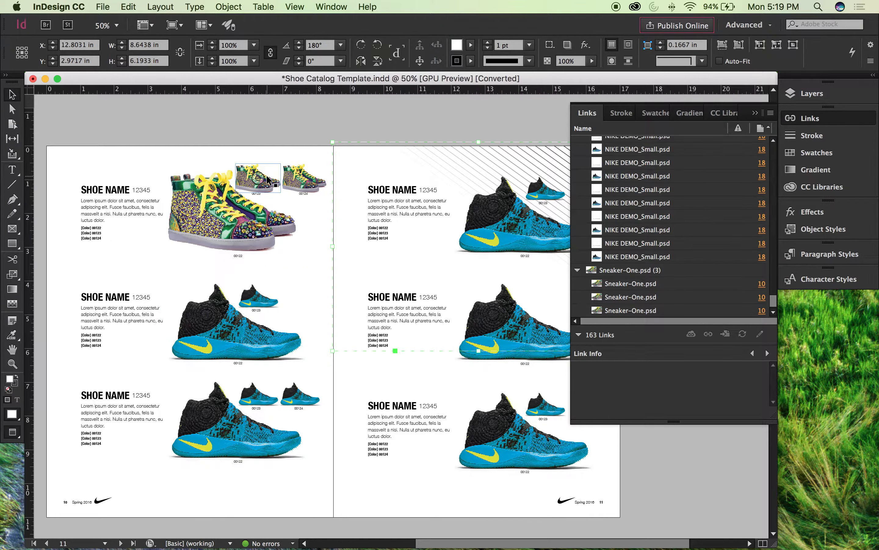
{"action": "key", "text": "super+equal"}
{"action": "key", "text": "super+equal"}
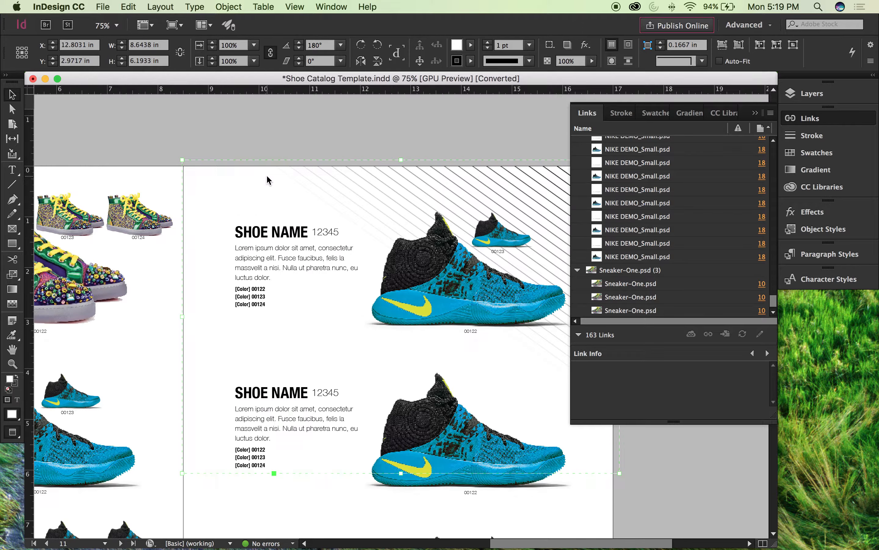
{"action": "left_click_drag", "start_coordinate": [165, 244], "coordinate": [509, 240]}
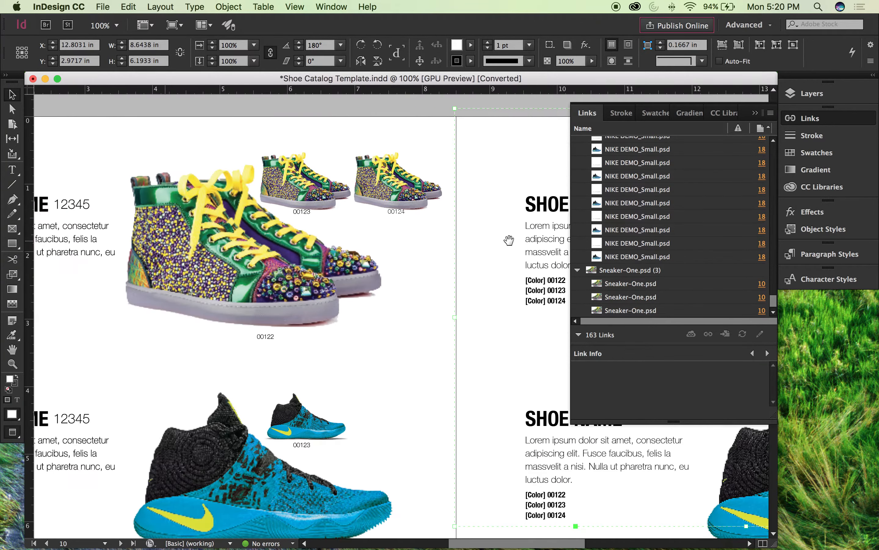
{"action": "left_click", "coordinate": [297, 176]}
{"action": "left_click", "coordinate": [228, 5]}
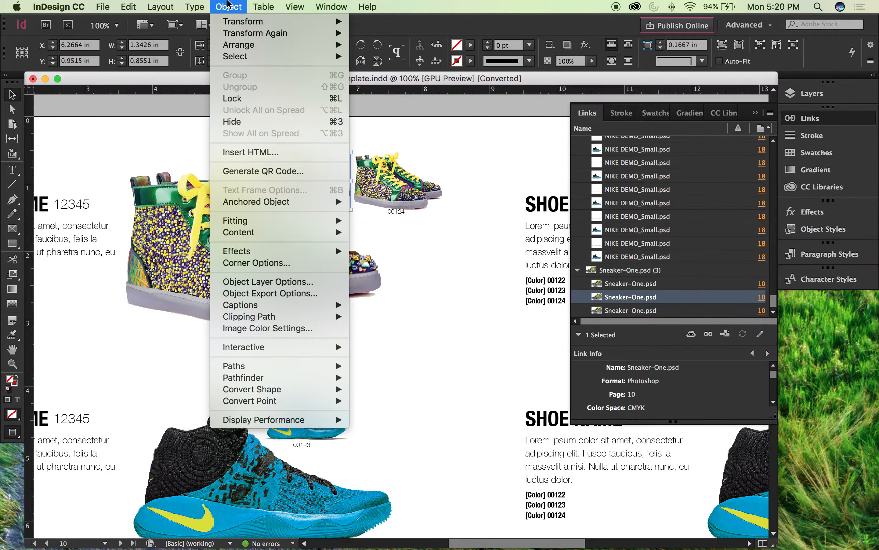
{"action": "left_click", "coordinate": [291, 282]}
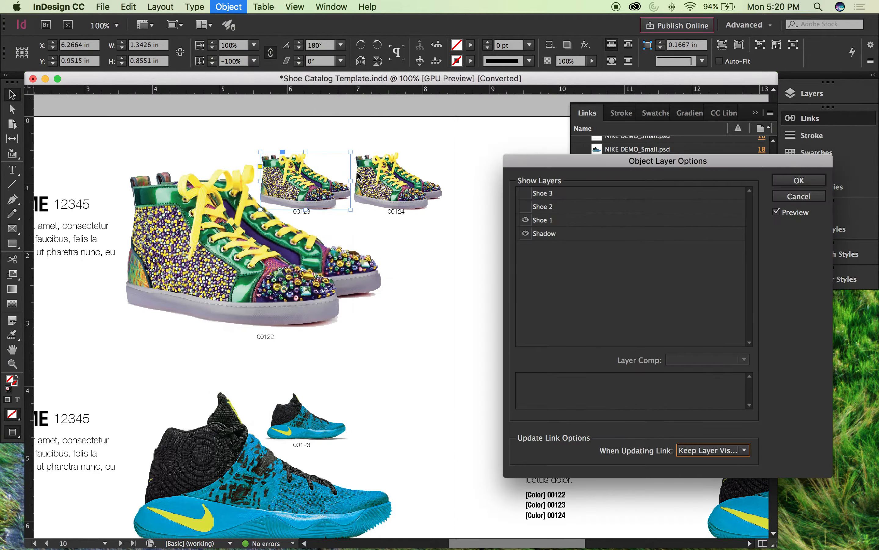
{"action": "left_click", "coordinate": [525, 220]}
{"action": "left_click", "coordinate": [526, 207]}
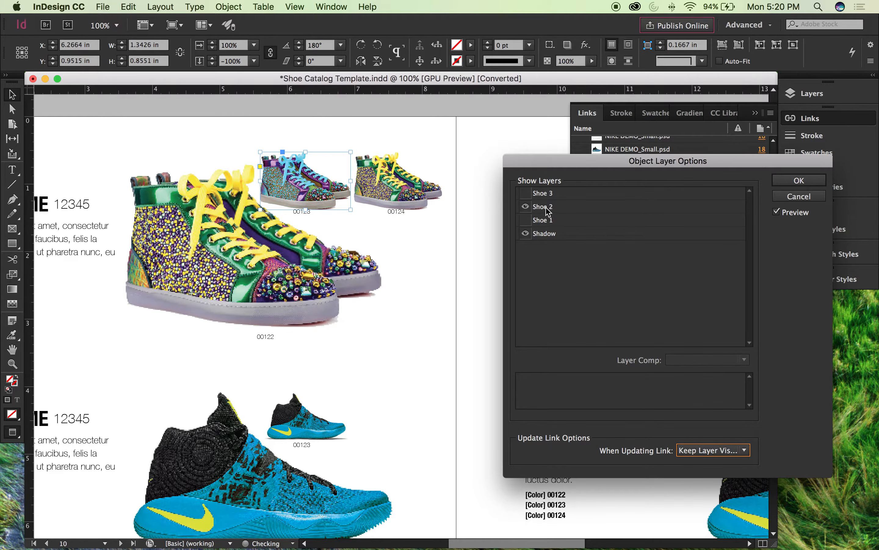
{"action": "left_click", "coordinate": [802, 183]}
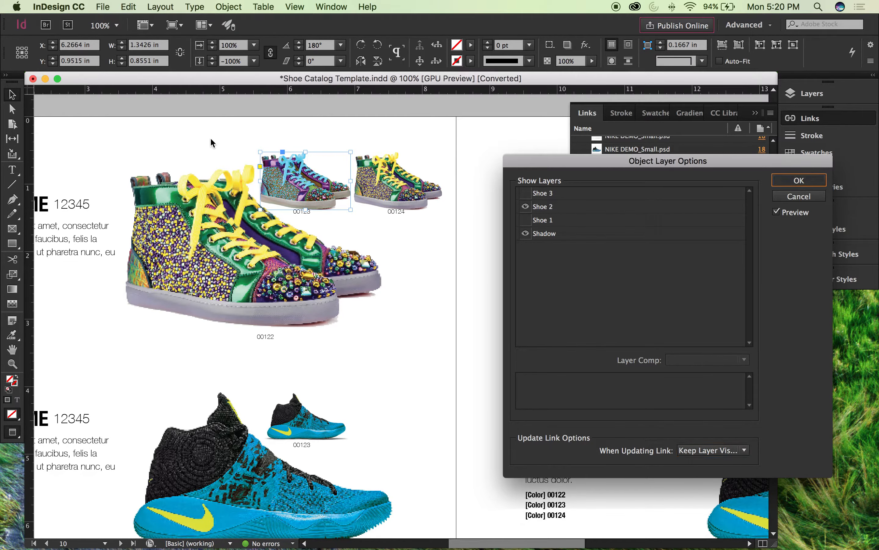
Step: Show the Shoe 3 layer instead of Shoe 1 in the right small sneaker captioned 00124, and deselect it
{"action": "left_click", "coordinate": [398, 180]}
{"action": "left_click", "coordinate": [216, 5]}
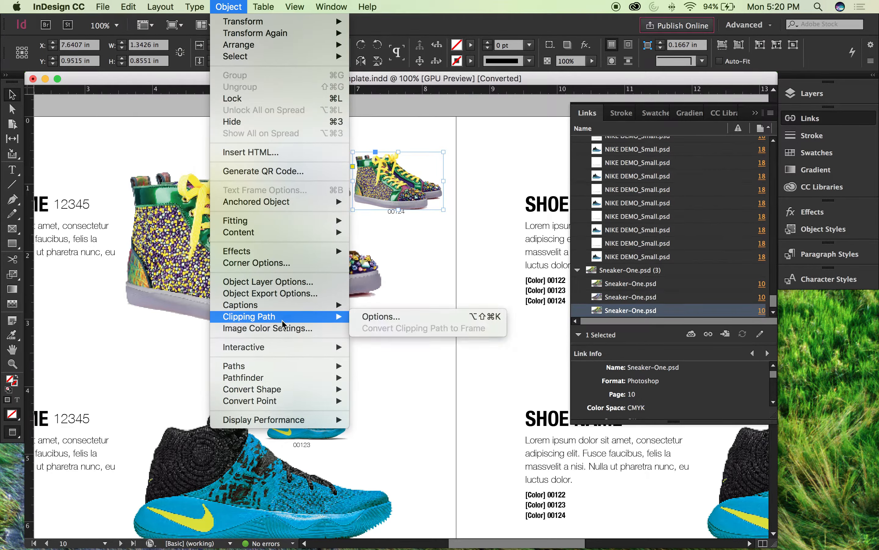
{"action": "left_click", "coordinate": [270, 281]}
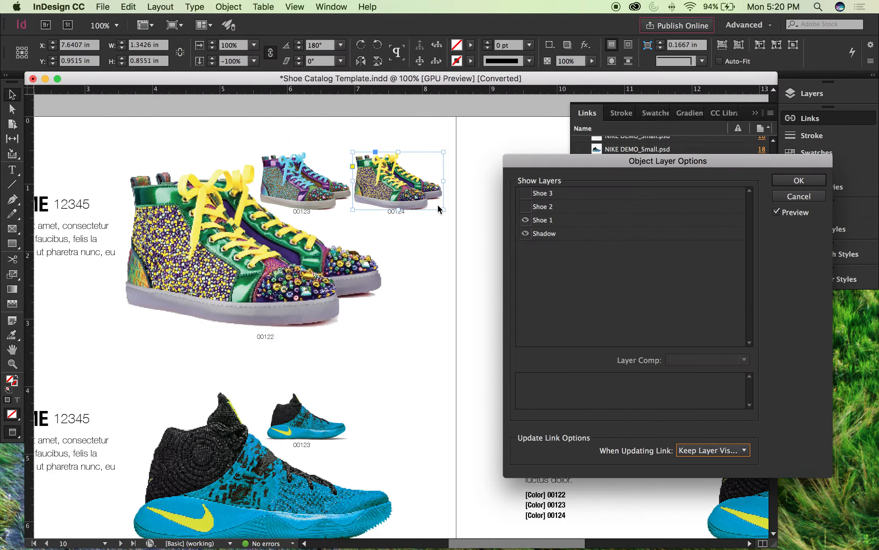
{"action": "left_click", "coordinate": [526, 219]}
{"action": "left_click", "coordinate": [800, 196]}
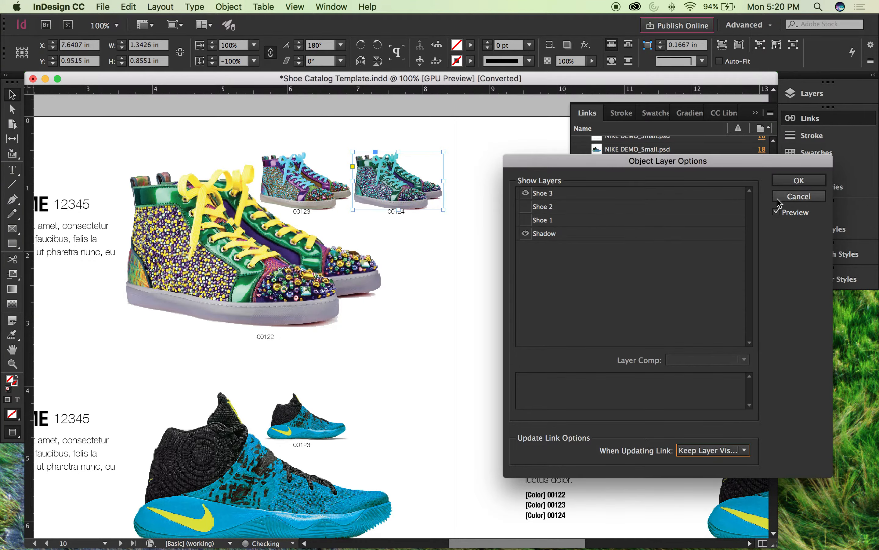
{"action": "left_click", "coordinate": [476, 131]}
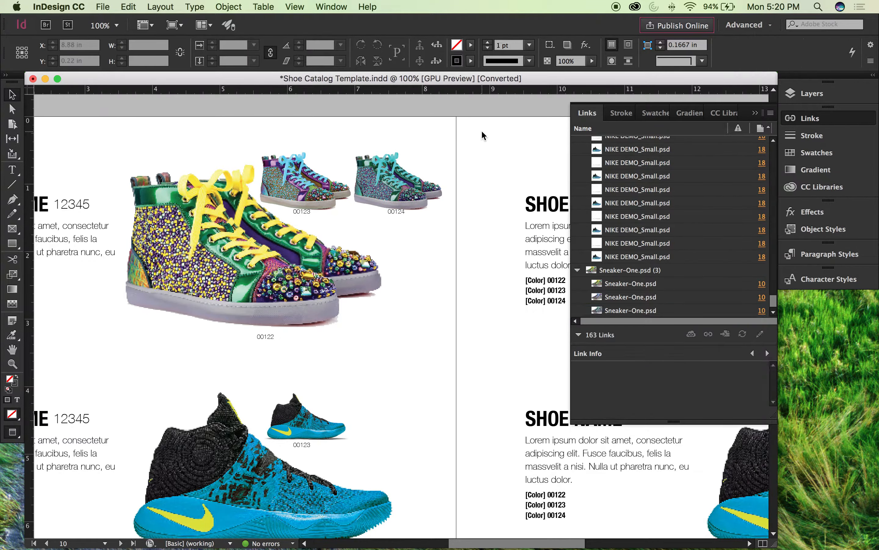
Step: Review the first entry on page 10 with its large sneaker and two small color variants
{"action": "key", "text": "super+minus"}
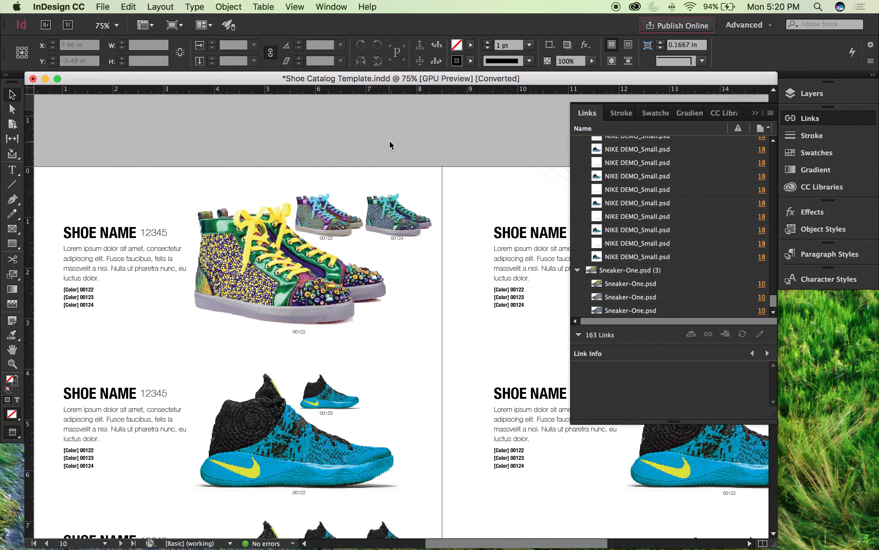
{"action": "scroll", "coordinate": [390, 145], "scroll_direction": "down", "scroll_amount": 4}
{"action": "scroll", "coordinate": [390, 145], "scroll_direction": "left", "scroll_amount": 2}
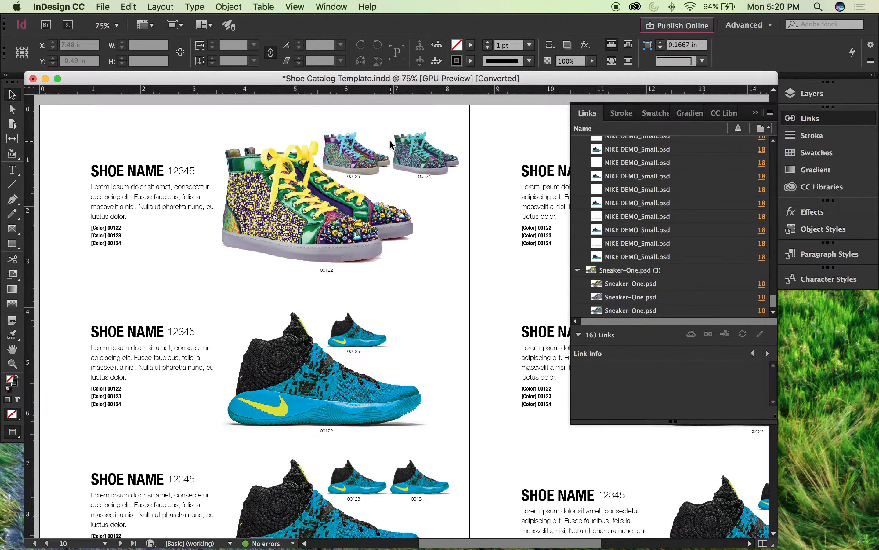
{"action": "scroll", "coordinate": [390, 145], "scroll_direction": "up", "scroll_amount": 4}
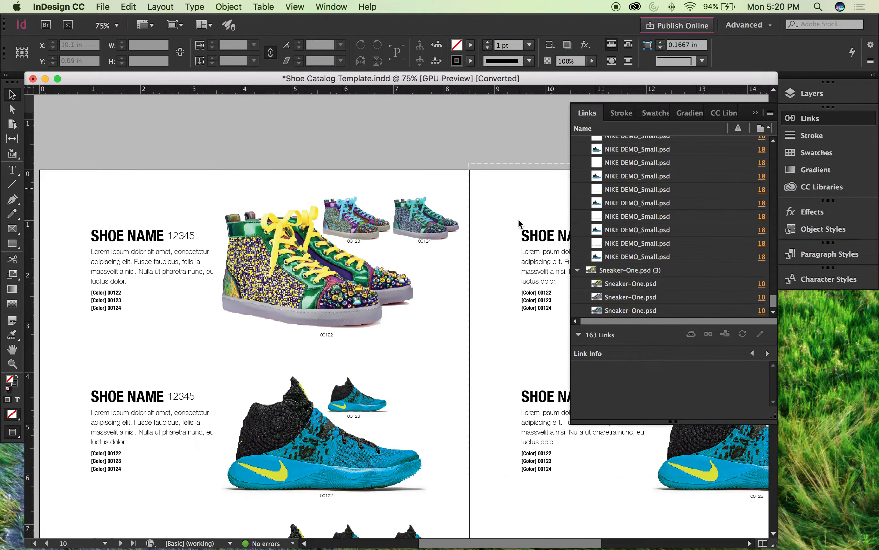
{"action": "scroll", "coordinate": [543, 135], "scroll_direction": "down", "scroll_amount": 5}
{"action": "scroll", "coordinate": [543, 134], "scroll_direction": "up", "scroll_amount": 3}
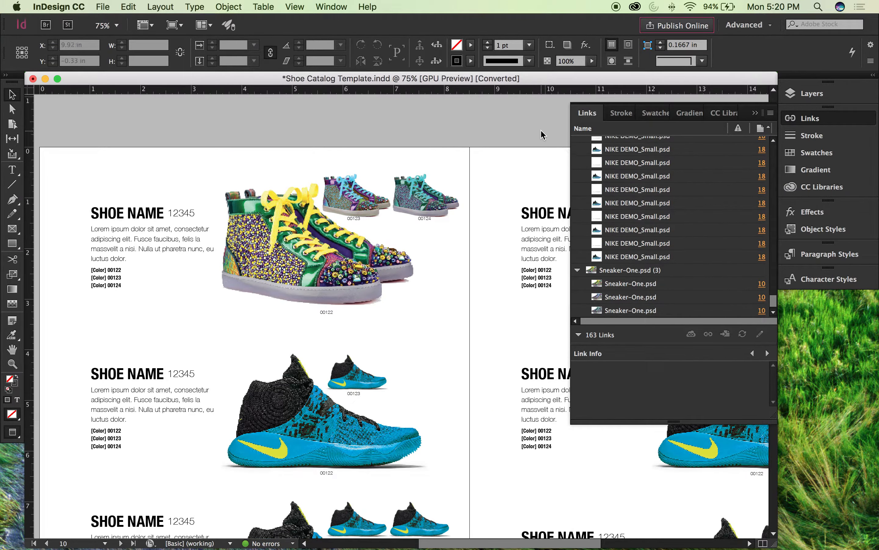
{"action": "scroll", "coordinate": [458, 117], "scroll_direction": "left", "scroll_amount": 2}
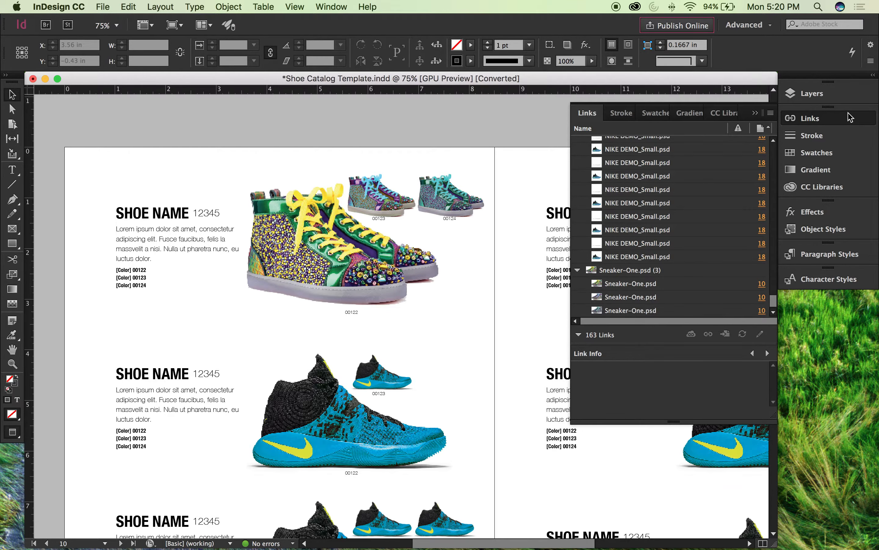
Step: Collapse the expanded Links panel and dock the floating Pages panel below Character Styles
{"action": "left_click", "coordinate": [755, 112]}
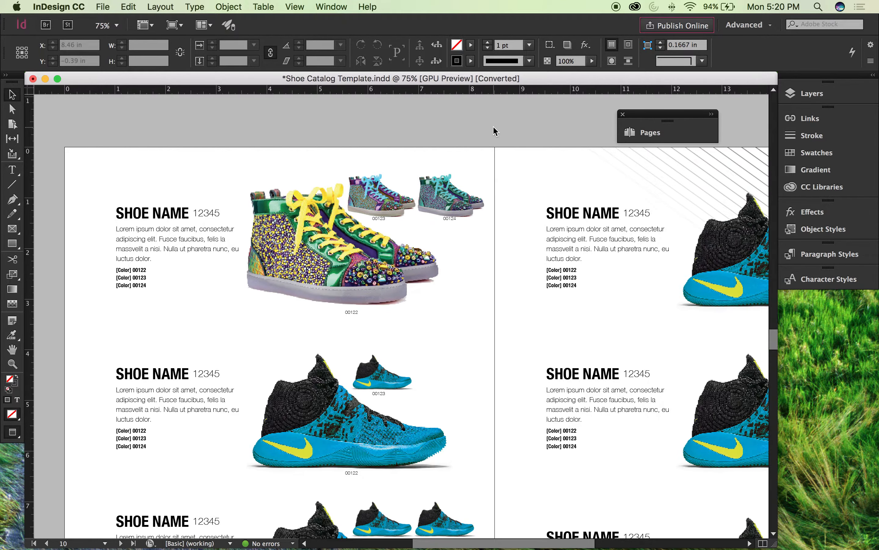
{"action": "scroll", "coordinate": [501, 131], "scroll_direction": "left", "scroll_amount": 5}
{"action": "left_click_drag", "start_coordinate": [652, 114], "coordinate": [815, 305]}
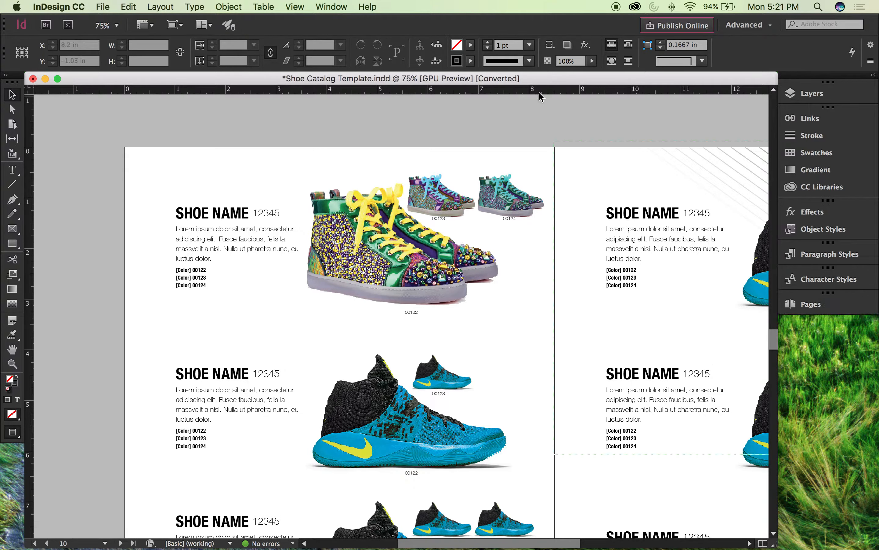
Step: Delete the diagonal line pattern from the upper corner of page 11
{"action": "key", "text": "super+minus"}
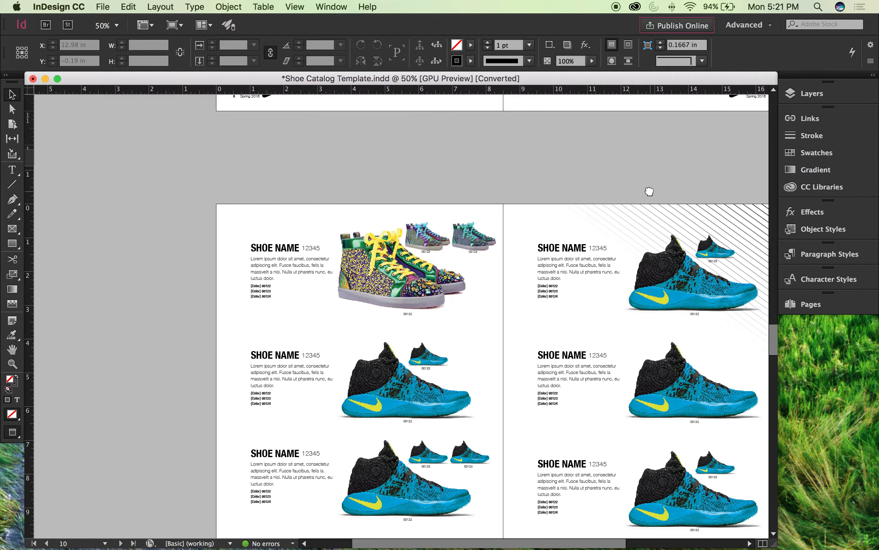
{"action": "scroll", "coordinate": [648, 191], "scroll_direction": "right", "scroll_amount": 5}
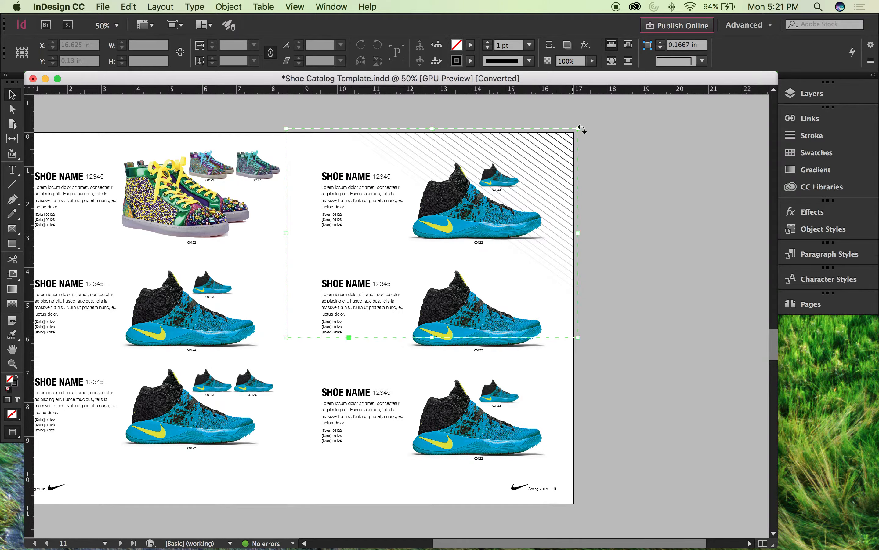
{"action": "left_click", "coordinate": [580, 130]}
{"action": "left_click", "coordinate": [643, 181]}
{"action": "scroll", "coordinate": [632, 202], "scroll_direction": "down", "scroll_amount": 15}
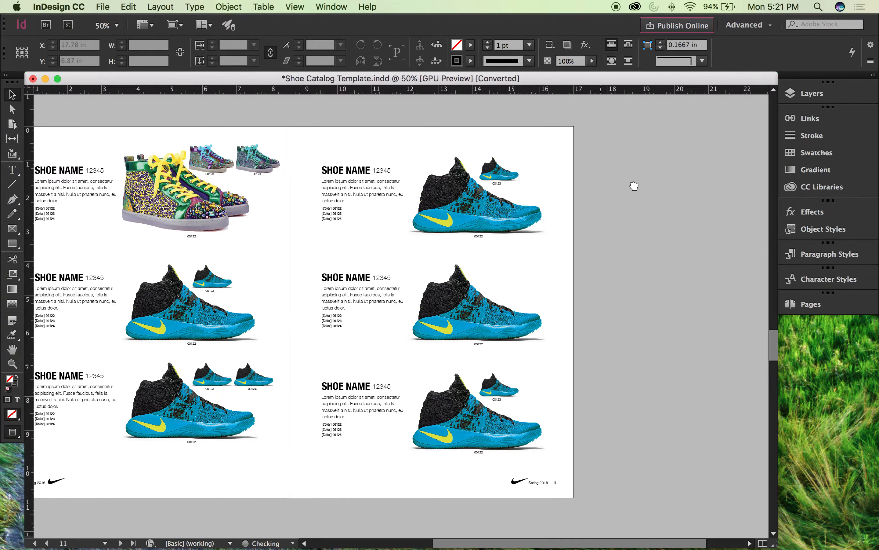
{"action": "left_click", "coordinate": [594, 117]}
{"action": "key", "text": "Delete"}
Step: Look over the page 10–11 spread and the following spreads through page 15 to compare their layouts
{"action": "scroll", "coordinate": [615, 237], "scroll_direction": "up", "scroll_amount": 15}
{"action": "scroll", "coordinate": [604, 320], "scroll_direction": "left", "scroll_amount": 3}
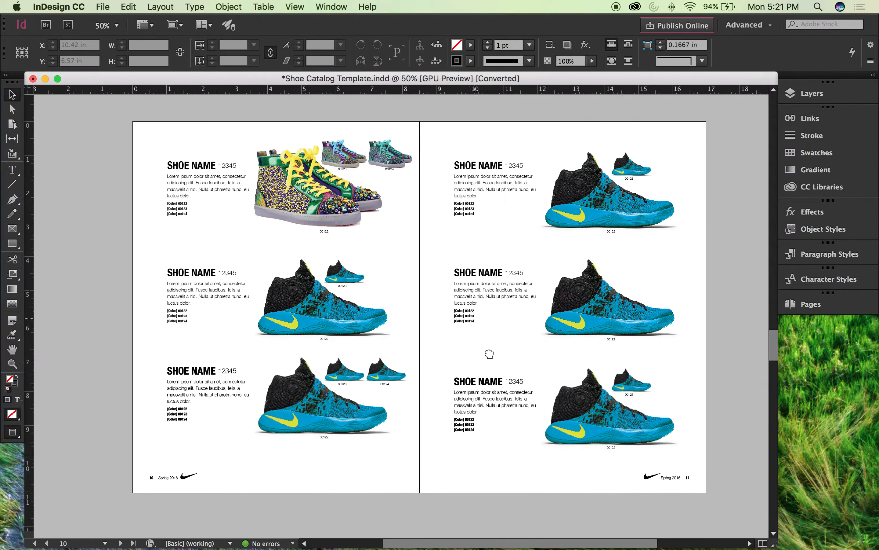
{"action": "left_click_drag", "start_coordinate": [490, 354], "coordinate": [495, 363]}
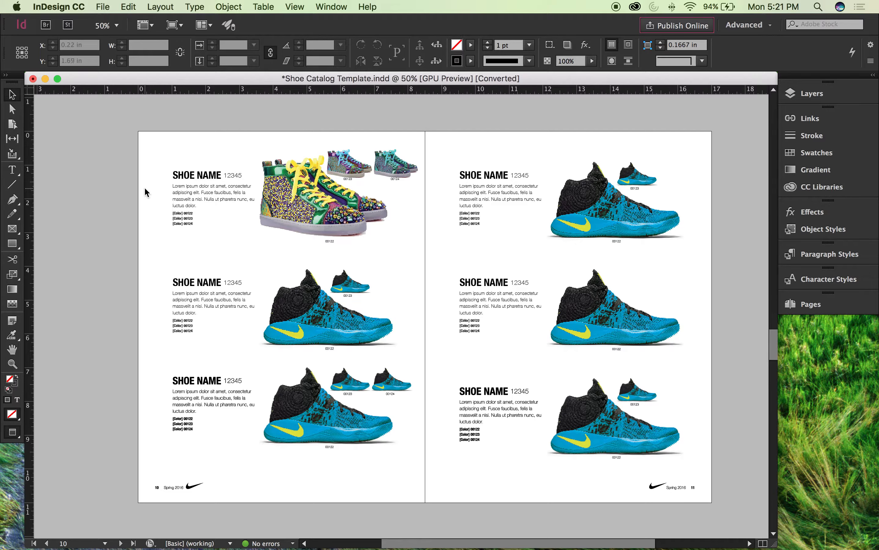
{"action": "left_click_drag", "start_coordinate": [200, 236], "coordinate": [185, 196], "text": "super"}
{"action": "left_click_drag", "start_coordinate": [156, 149], "coordinate": [74, 138]}
{"action": "left_click_drag", "start_coordinate": [756, 301], "coordinate": [461, 161]}
{"action": "scroll", "coordinate": [460, 162], "scroll_direction": "down", "scroll_amount": 20}
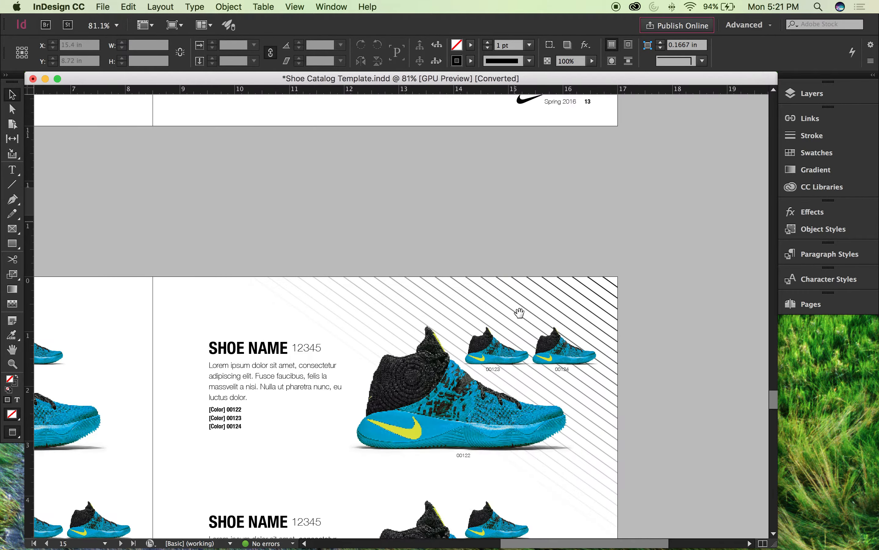
{"action": "left_click_drag", "start_coordinate": [519, 312], "coordinate": [498, 115]}
{"action": "left_click_drag", "start_coordinate": [330, 229], "coordinate": [359, 241]}
{"action": "key", "text": "super+minus"}
{"action": "key", "text": "super+minus"}
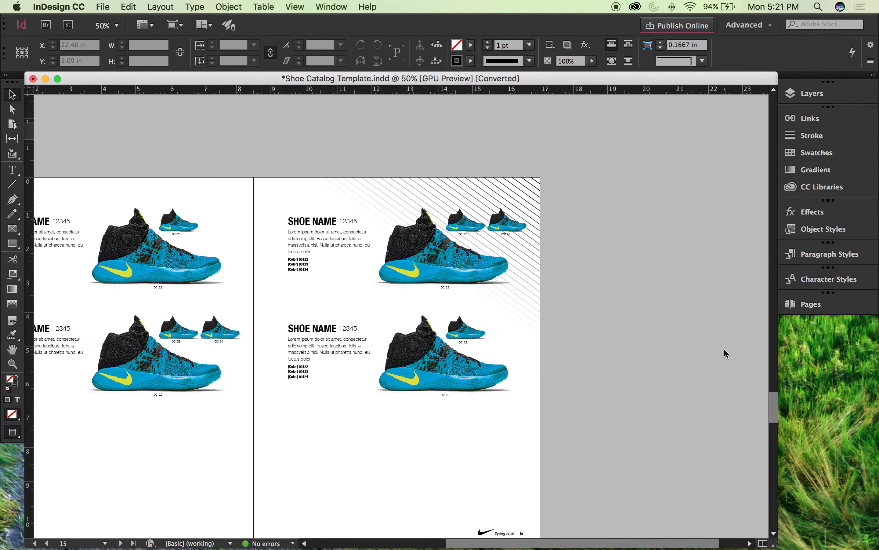
Step: Look back through the spreads from page 15 to pages 8–9 to check entries and diagonal line patterns
{"action": "scroll", "coordinate": [636, 240], "scroll_direction": "left", "scroll_amount": 5}
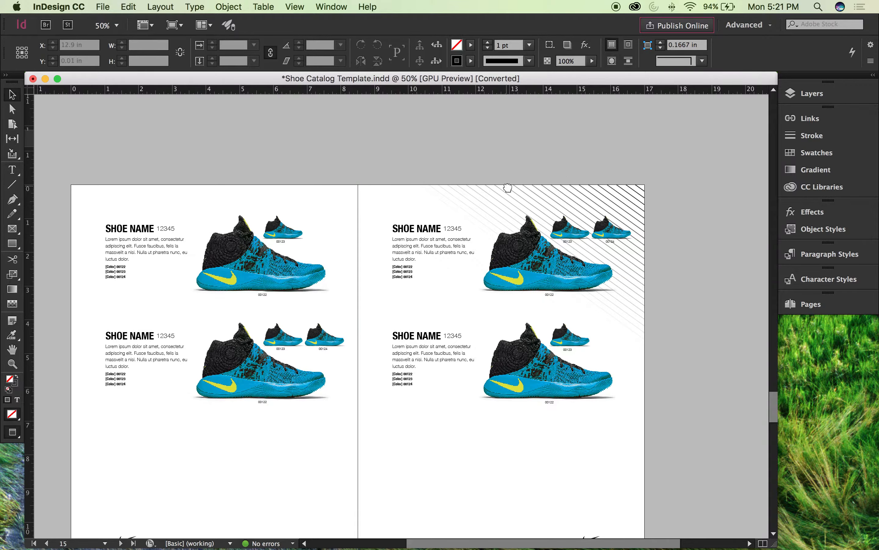
{"action": "scroll", "coordinate": [551, 143], "scroll_direction": "up", "scroll_amount": 15}
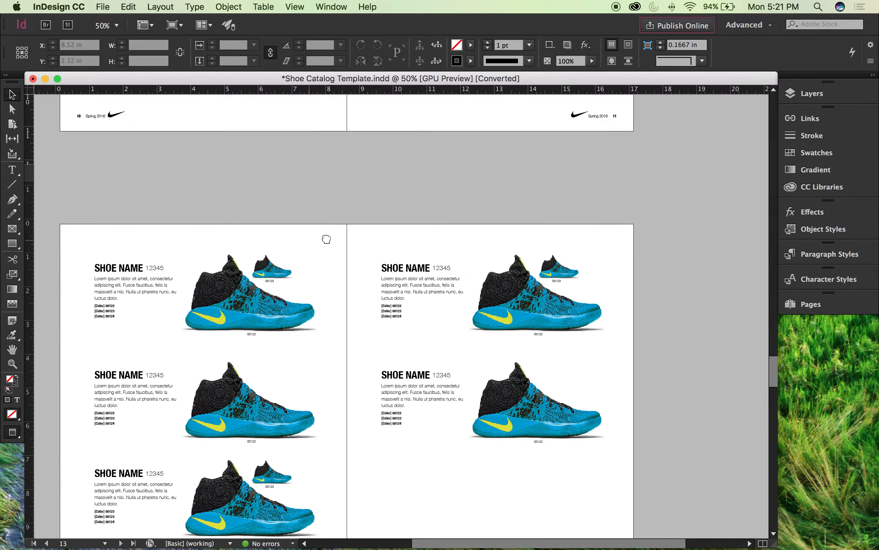
{"action": "scroll", "coordinate": [326, 239], "scroll_direction": "up", "scroll_amount": 10}
{"action": "scroll", "coordinate": [436, 237], "scroll_direction": "left", "scroll_amount": 6}
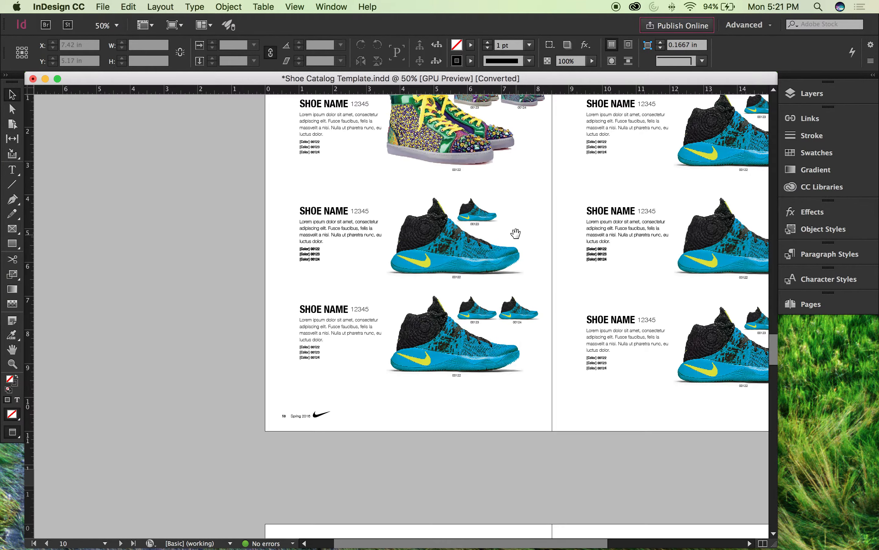
{"action": "scroll", "coordinate": [516, 233], "scroll_direction": "up", "scroll_amount": 12}
{"action": "scroll", "coordinate": [515, 233], "scroll_direction": "right", "scroll_amount": 6}
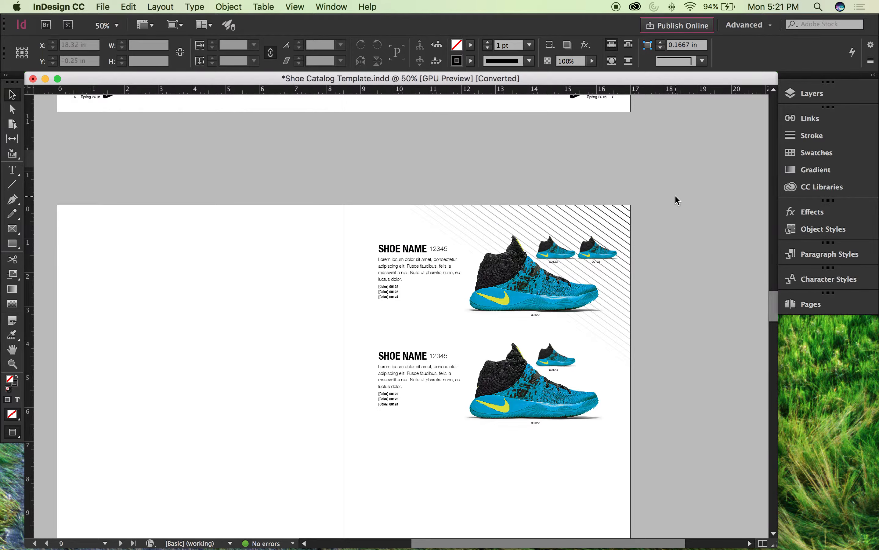
{"action": "scroll", "coordinate": [673, 192], "scroll_direction": "right", "scroll_amount": 1}
{"action": "scroll", "coordinate": [667, 218], "scroll_direction": "down", "scroll_amount": 5}
{"action": "scroll", "coordinate": [601, 332], "scroll_direction": "down", "scroll_amount": 15}
{"action": "scroll", "coordinate": [601, 333], "scroll_direction": "left", "scroll_amount": 5}
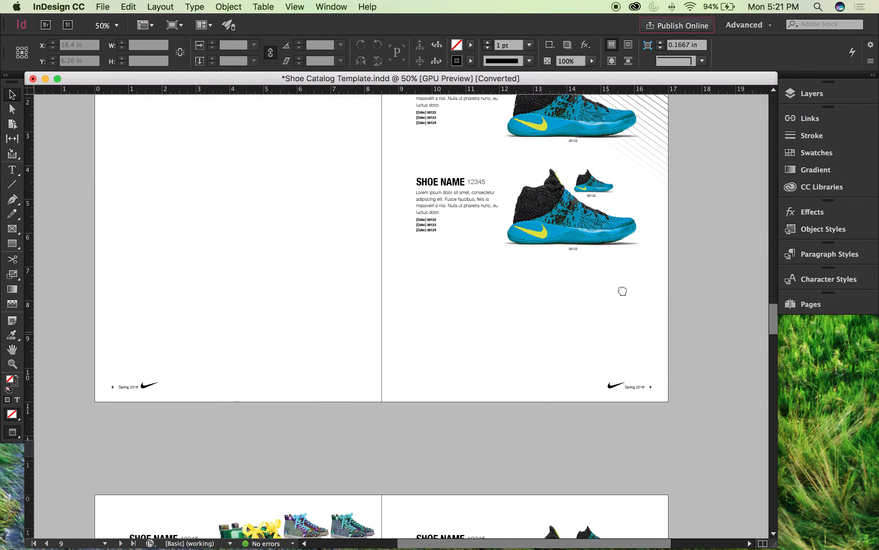
Step: Examine the top two shoe entries on page 10 up close
{"action": "key", "text": "super+equal"}
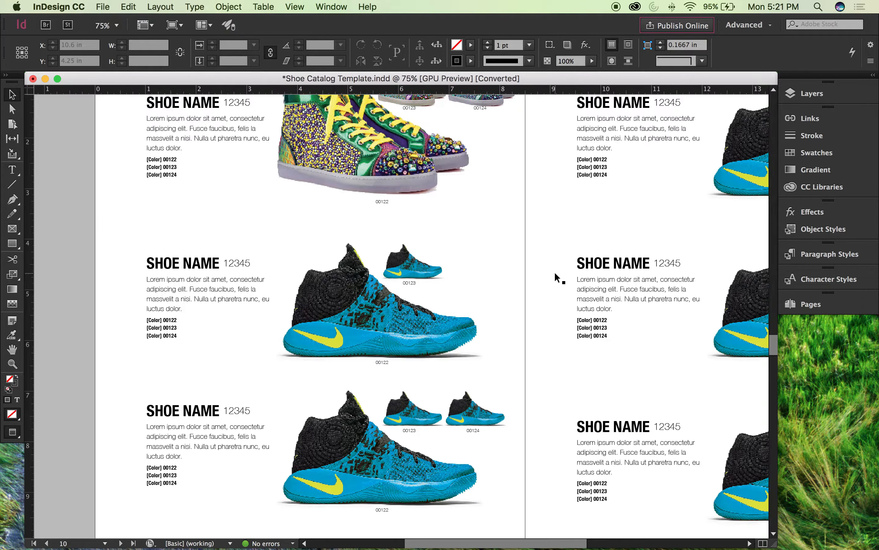
{"action": "left_click_drag", "start_coordinate": [302, 244], "coordinate": [368, 288]}
{"action": "key", "text": "super+equal"}
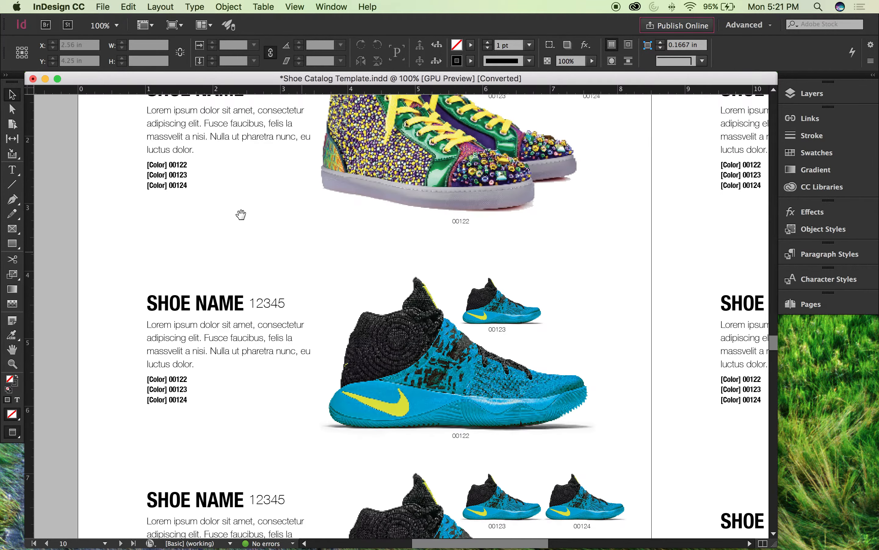
{"action": "left_click_drag", "start_coordinate": [241, 212], "coordinate": [282, 265]}
{"action": "scroll", "coordinate": [78, 163], "scroll_direction": "right", "scroll_amount": 2}
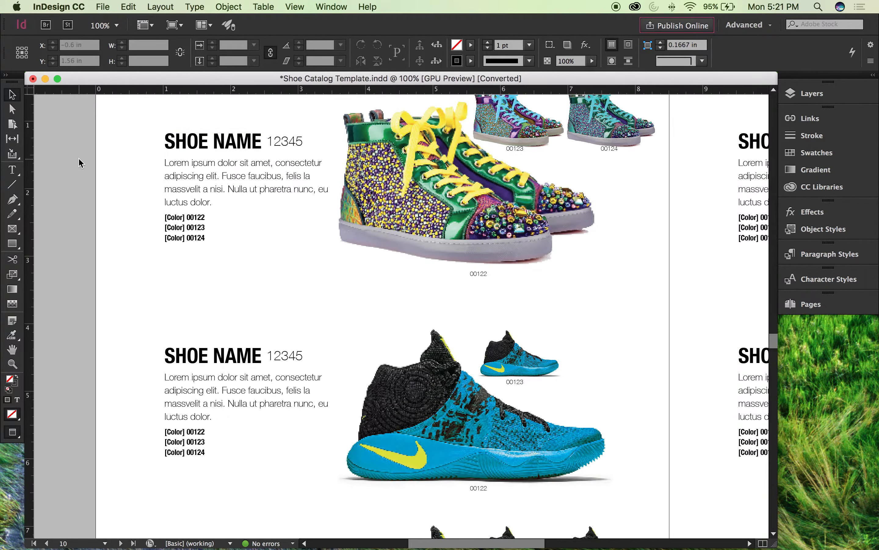
{"action": "key", "text": "super+minus"}
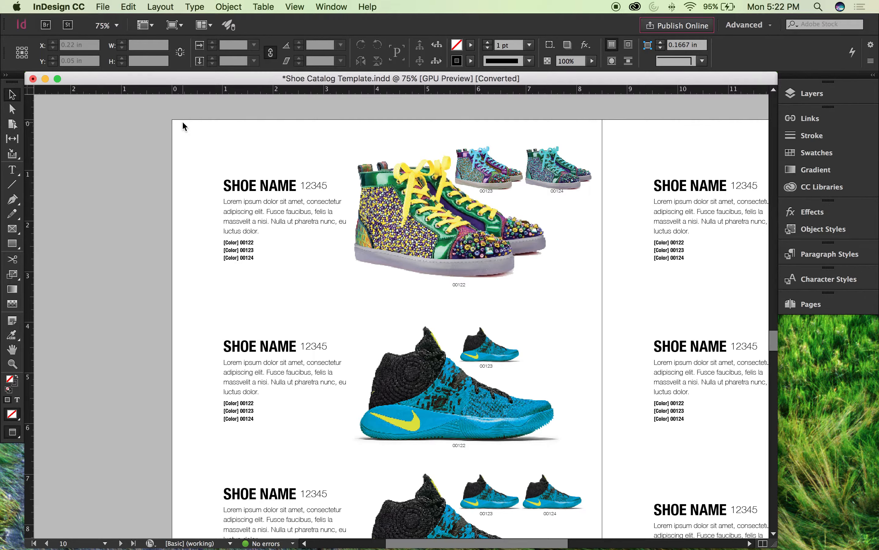
{"action": "scroll", "coordinate": [202, 114], "scroll_direction": "right", "scroll_amount": 2}
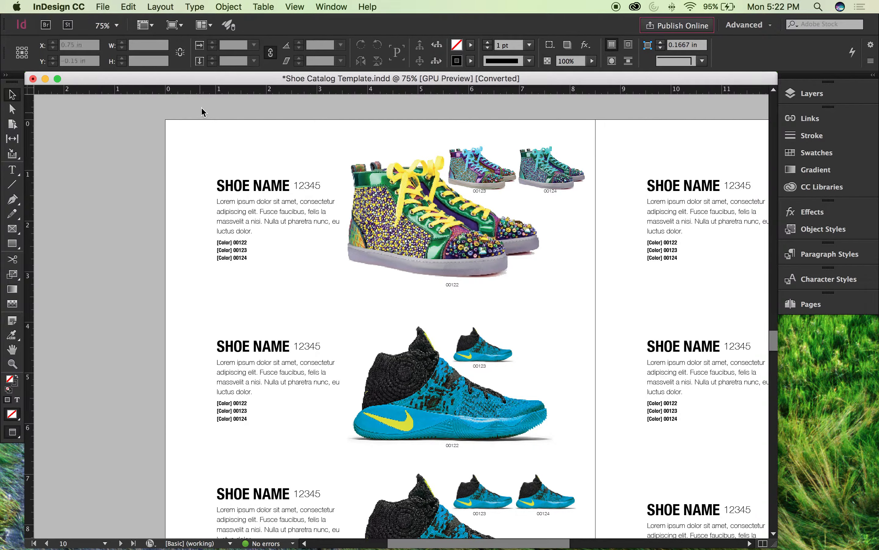
Step: Open the Paragraph Styles panel and float it over the document beside the first shoe entry
{"action": "left_click", "coordinate": [229, 7]}
{"action": "left_click", "coordinate": [126, 193]}
{"action": "left_click", "coordinate": [229, 7]}
{"action": "mouse_move", "coordinate": [194, 6]}
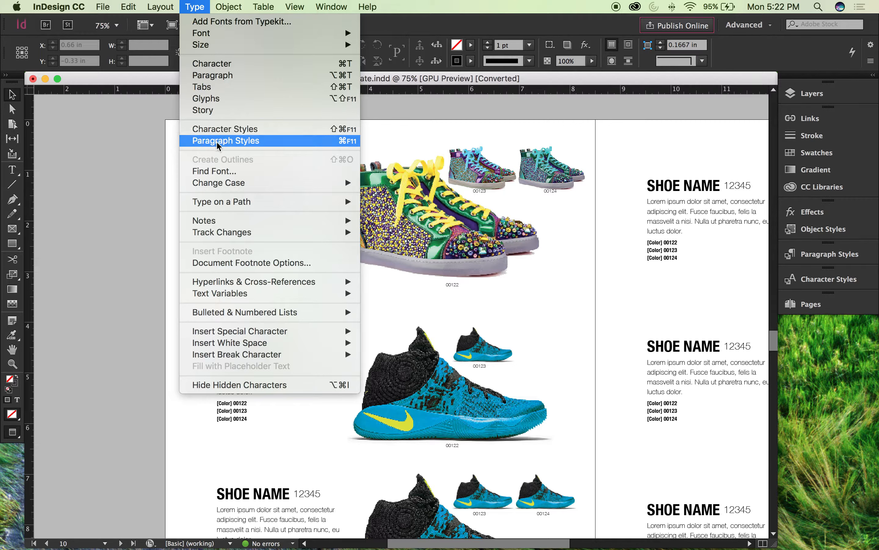
{"action": "left_click", "coordinate": [151, 155]}
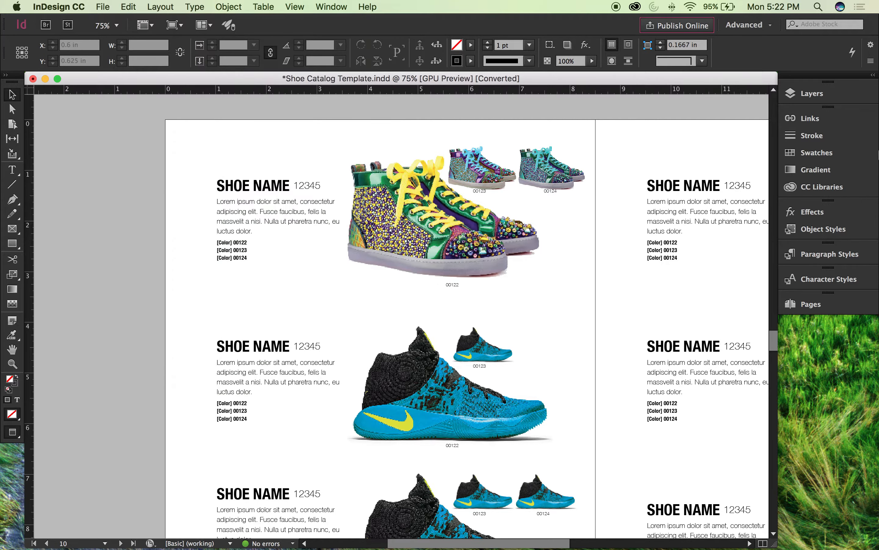
{"action": "left_click", "coordinate": [851, 248]}
{"action": "left_click_drag", "start_coordinate": [686, 251], "coordinate": [625, 108]}
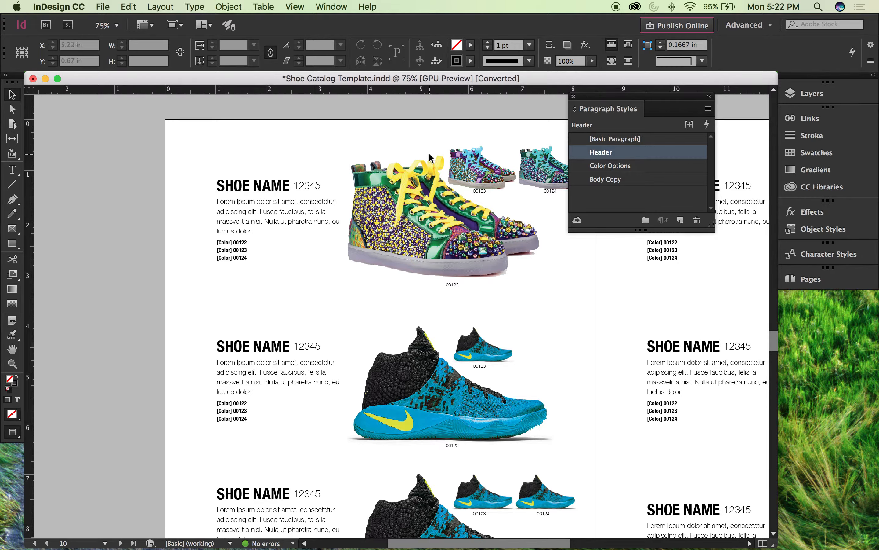
Step: Select the first entry's entire header line on page 10 to check which paragraph style it uses
{"action": "left_click", "coordinate": [240, 186]}
{"action": "double_click", "coordinate": [235, 186]}
{"action": "double_click", "coordinate": [233, 186]}
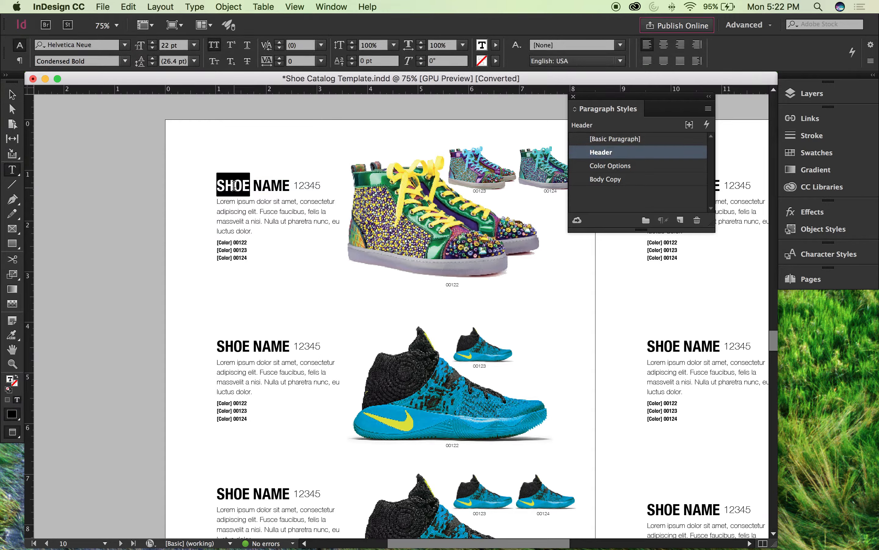
{"action": "left_click", "coordinate": [233, 185]}
{"action": "triple_click", "coordinate": [283, 185]}
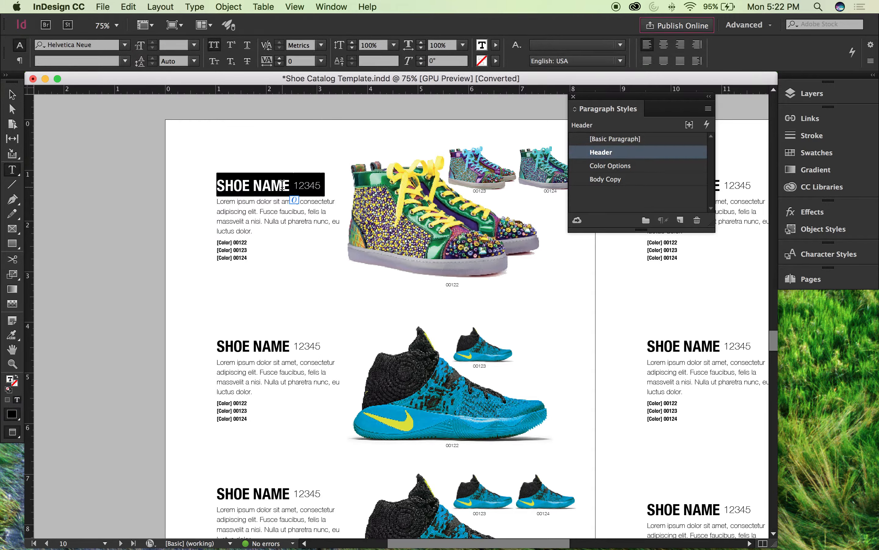
Step: Float the Character Styles panel attached directly beneath the Paragraph Styles panel, and deselect the header text
{"action": "left_click", "coordinate": [855, 264]}
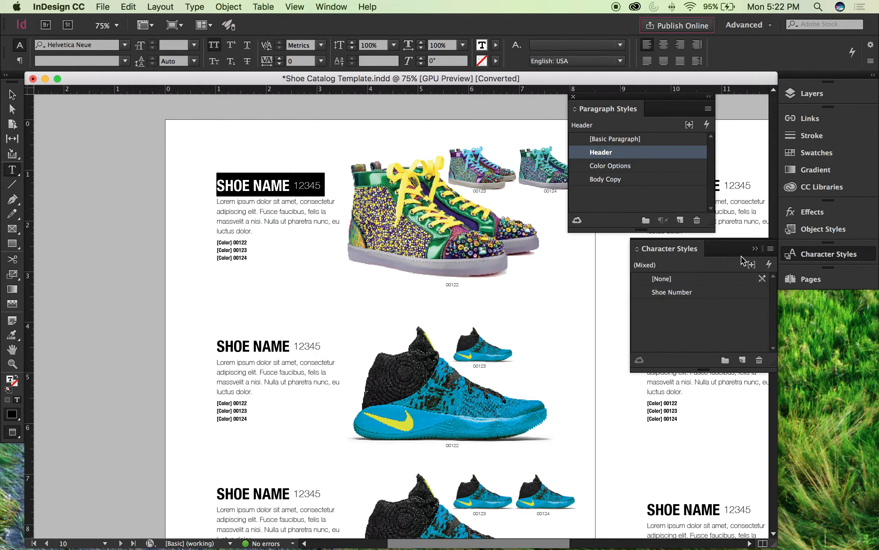
{"action": "left_click_drag", "start_coordinate": [656, 245], "coordinate": [605, 247]}
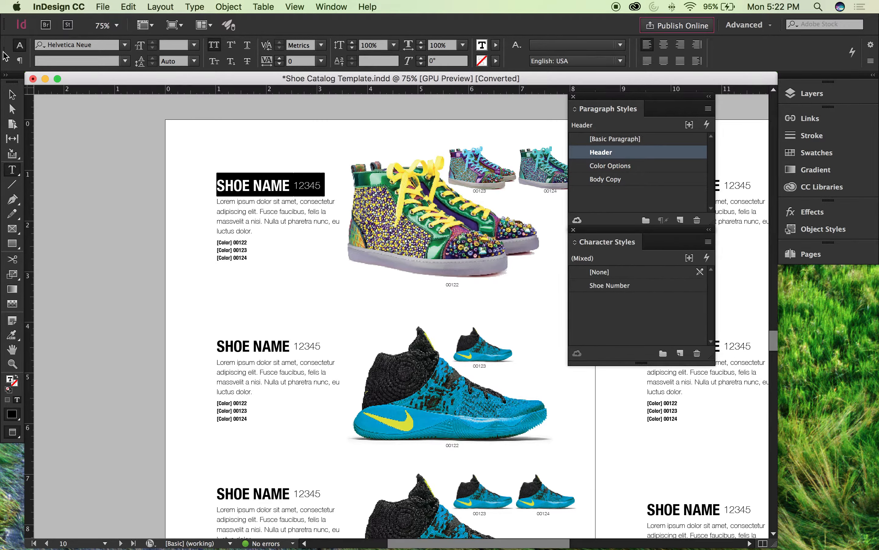
{"action": "left_click", "coordinate": [12, 94]}
{"action": "left_click", "coordinate": [41, 120]}
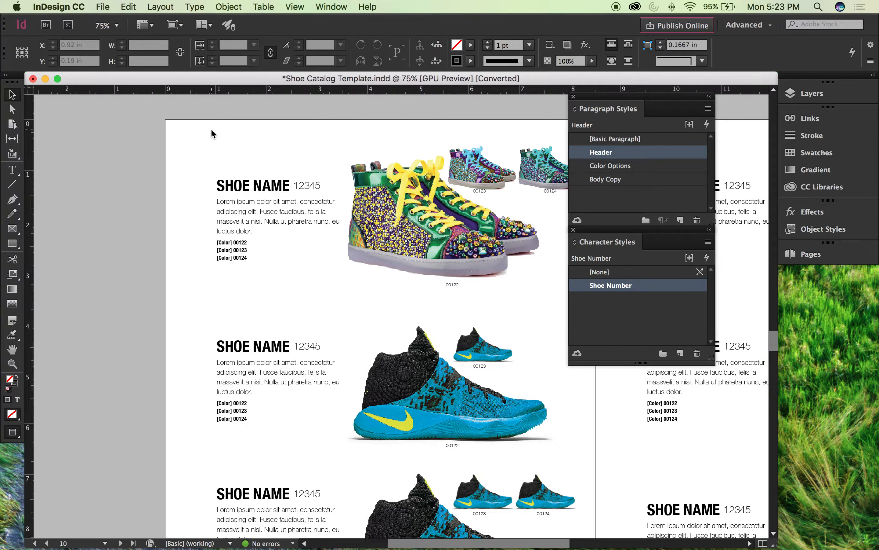
Step: Check the styles applied to part of the SHOE NAME text in page 10's first entry up close
{"action": "scroll", "coordinate": [188, 156], "scroll_direction": "right", "scroll_amount": 2}
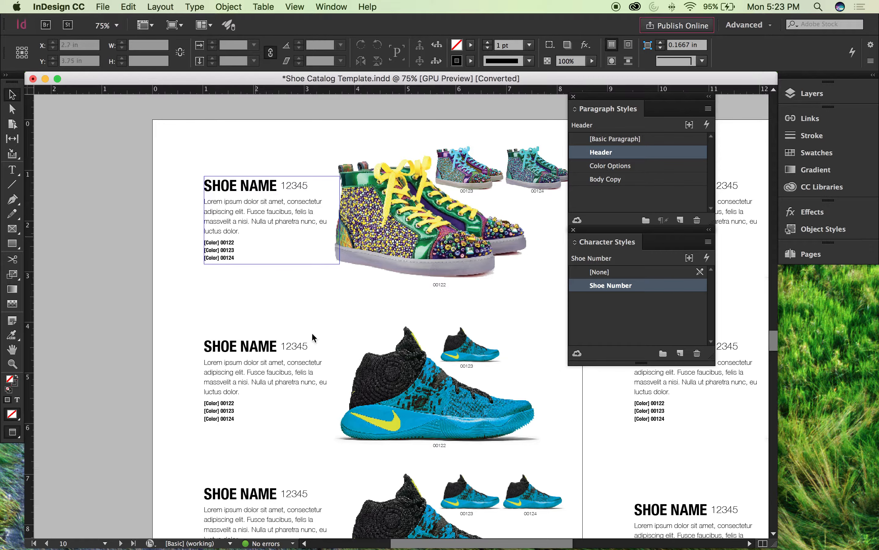
{"action": "scroll", "coordinate": [270, 239], "scroll_direction": "up", "scroll_amount": 3}
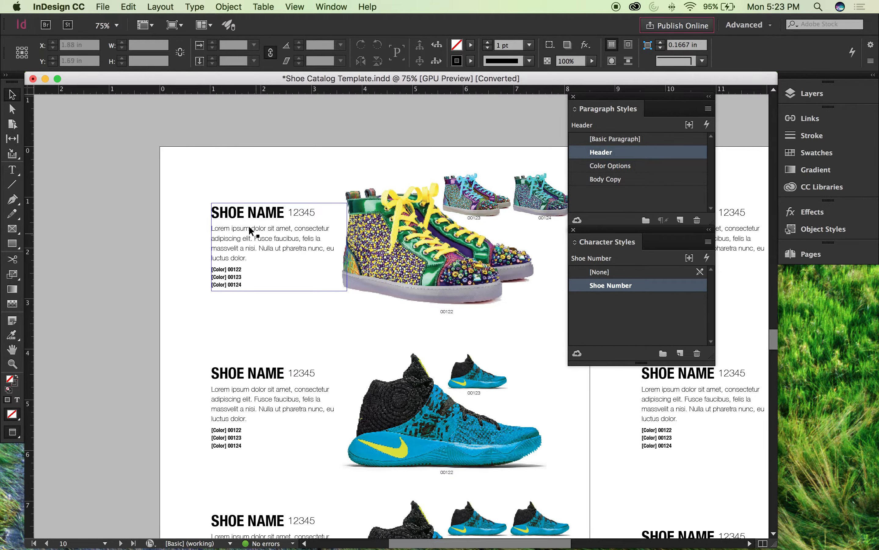
{"action": "left_click_drag", "start_coordinate": [203, 191], "coordinate": [271, 218]}
{"action": "double_click", "coordinate": [320, 273]}
{"action": "left_click_drag", "start_coordinate": [375, 273], "coordinate": [279, 273]}
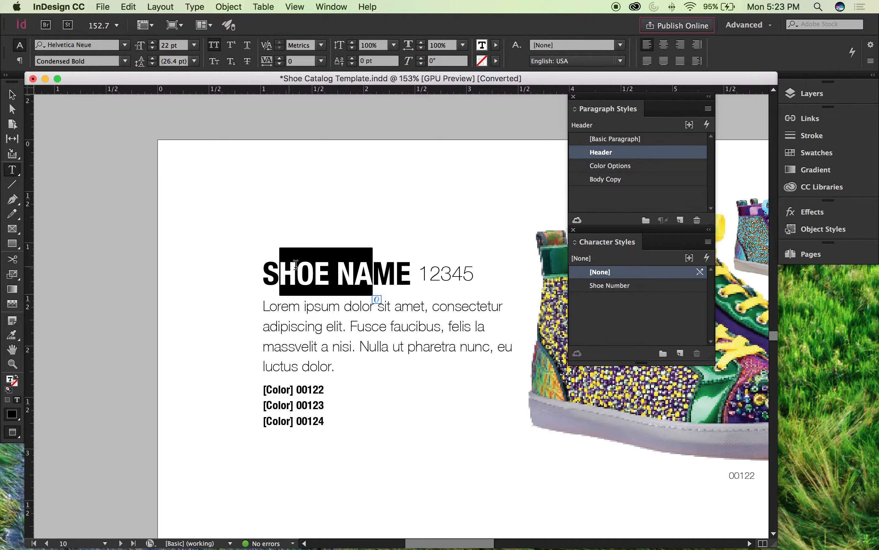
{"action": "left_click", "coordinate": [12, 94]}
{"action": "left_click", "coordinate": [224, 172]}
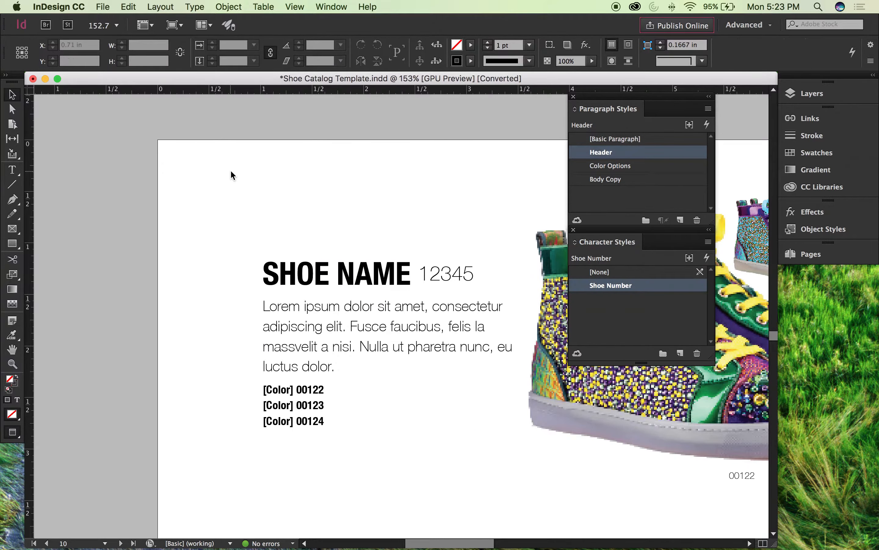
Step: Look over the upper shoe entries on page 10 to compare their text and image layout
{"action": "key", "text": "super+minus"}
{"action": "key", "text": "super+minus"}
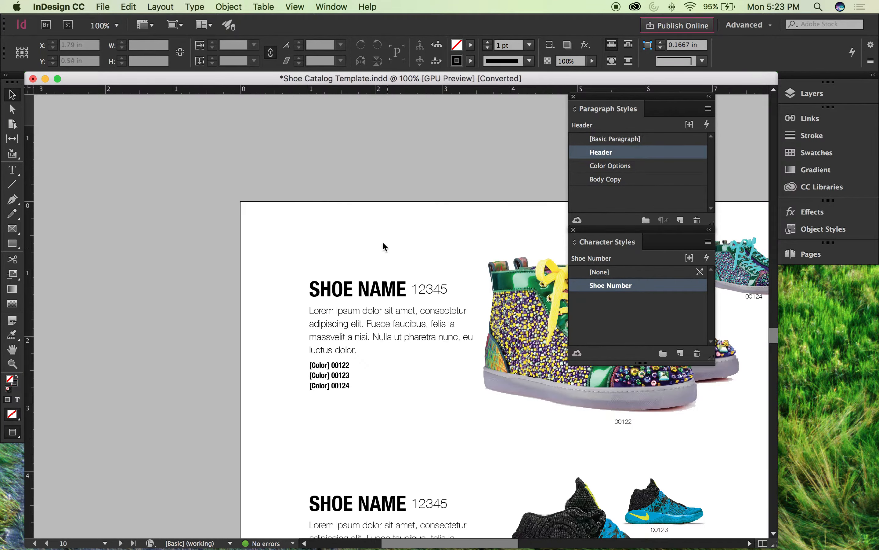
{"action": "scroll", "coordinate": [236, 174], "scroll_direction": "right", "scroll_amount": 5}
{"action": "scroll", "coordinate": [237, 173], "scroll_direction": "down", "scroll_amount": 1}
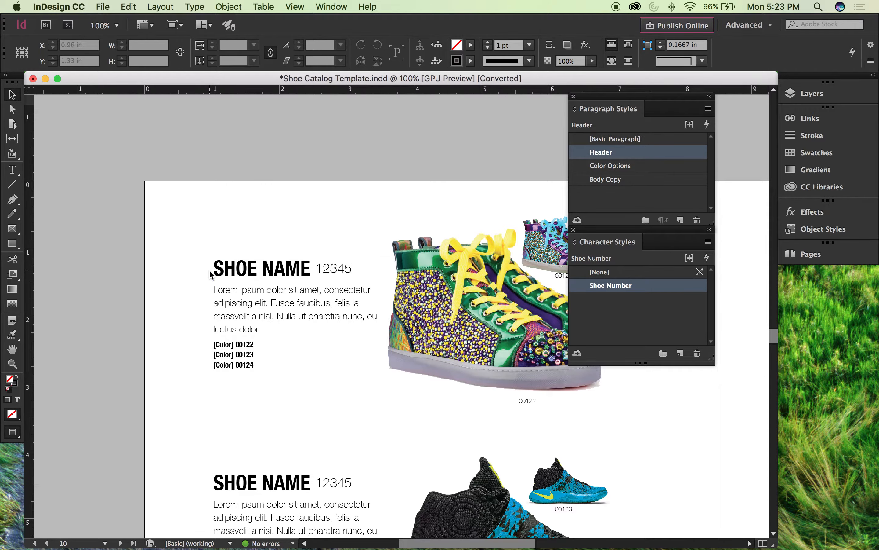
{"action": "key", "text": "super+minus"}
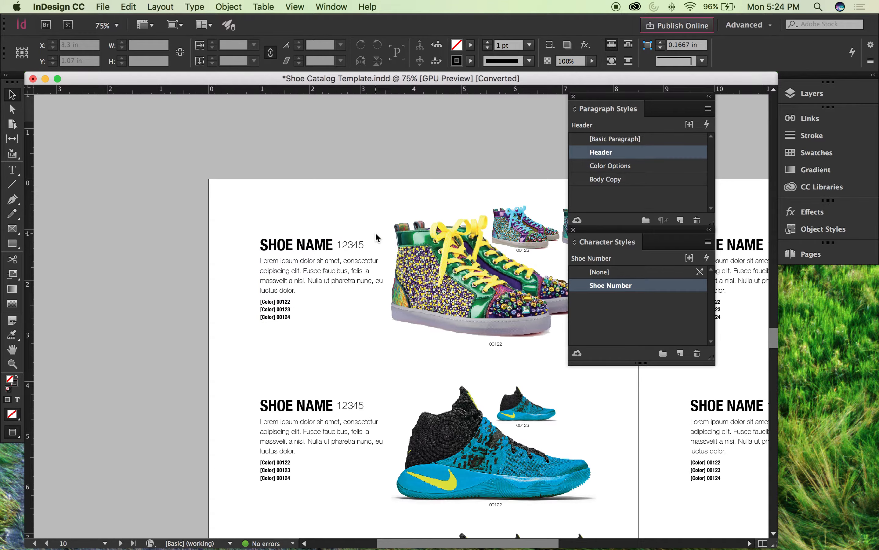
{"action": "scroll", "coordinate": [448, 160], "scroll_direction": "down", "scroll_amount": 4}
{"action": "scroll", "coordinate": [447, 160], "scroll_direction": "right", "scroll_amount": 3}
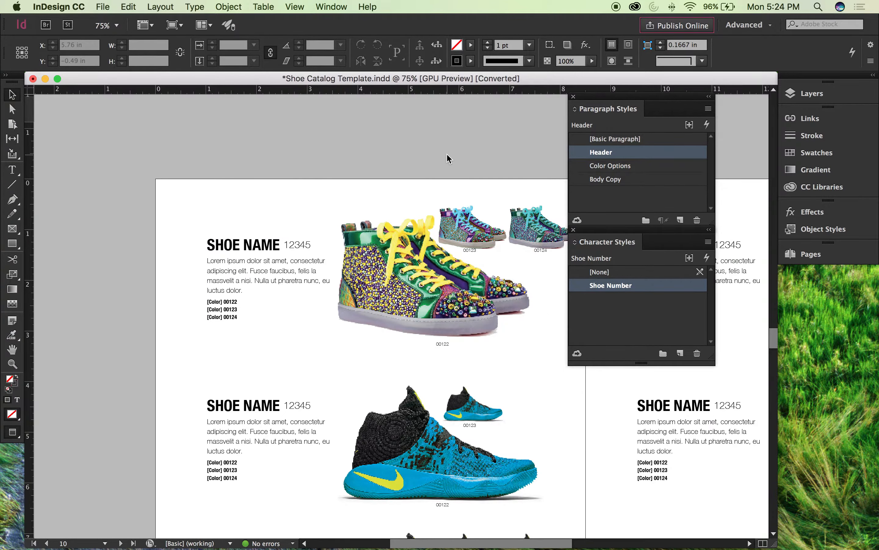
{"action": "scroll", "coordinate": [447, 157], "scroll_direction": "up", "scroll_amount": 1}
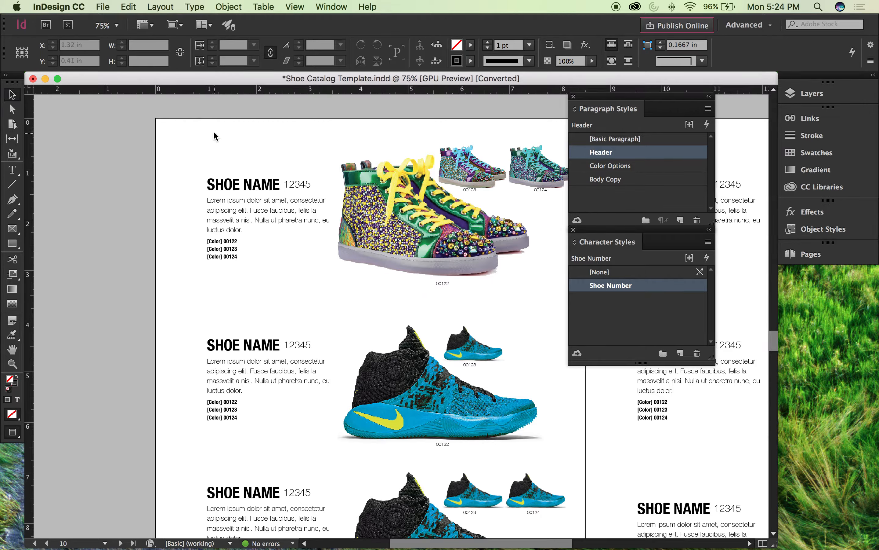
Step: Switch page 10 out of Preview mode to show its frame edges, guides and hidden characters
{"action": "key", "text": "w"}
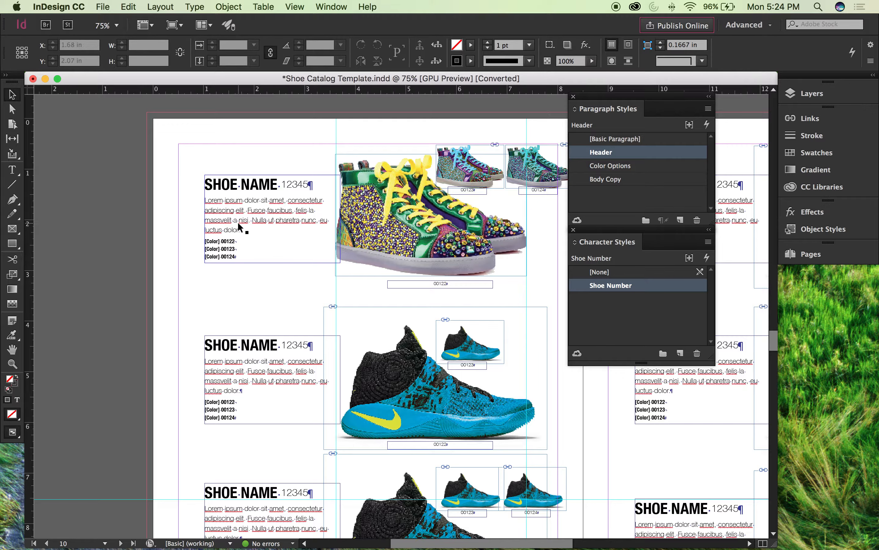
{"action": "scroll", "coordinate": [244, 137], "scroll_direction": "down", "scroll_amount": 2}
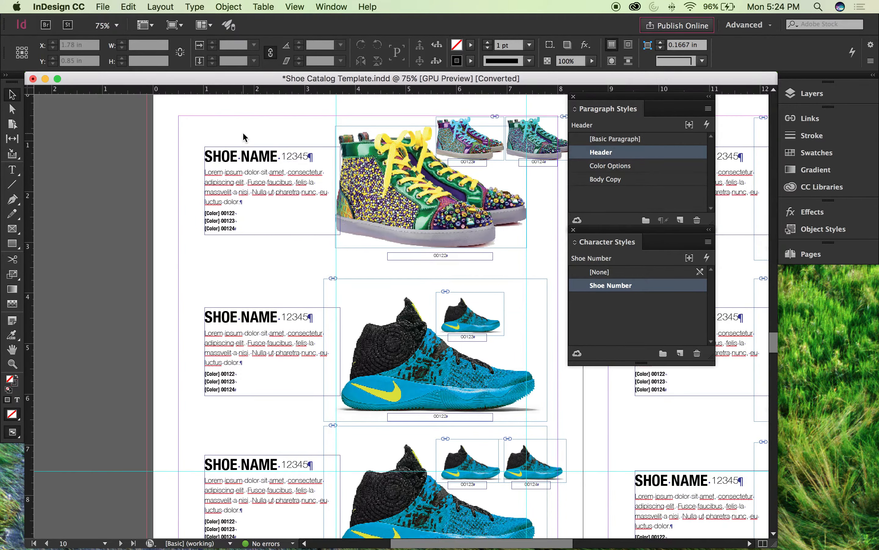
{"action": "scroll", "coordinate": [243, 138], "scroll_direction": "up", "scroll_amount": 4}
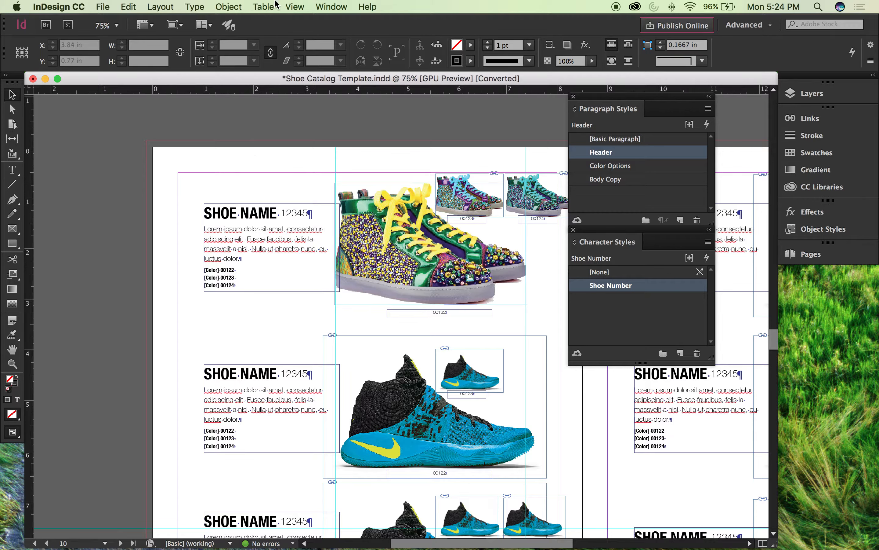
{"action": "left_click", "coordinate": [294, 5]}
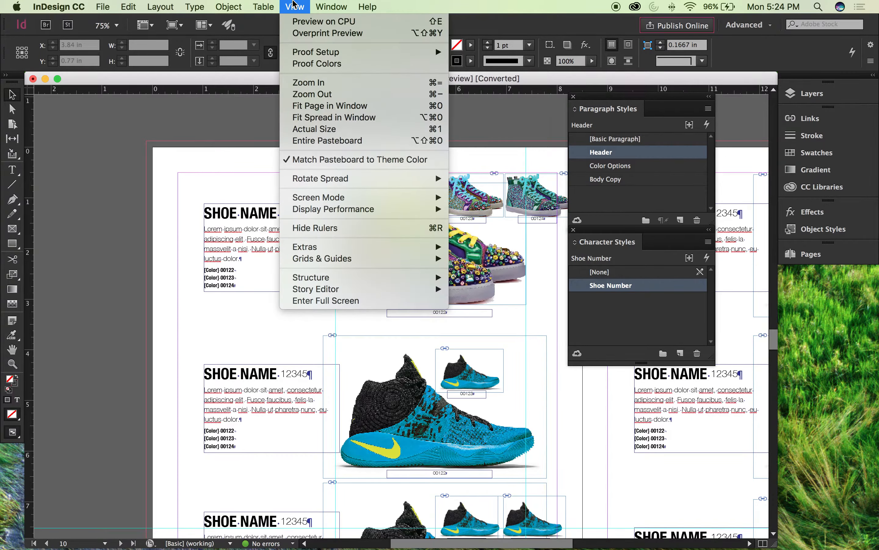
{"action": "mouse_move", "coordinate": [319, 260]}
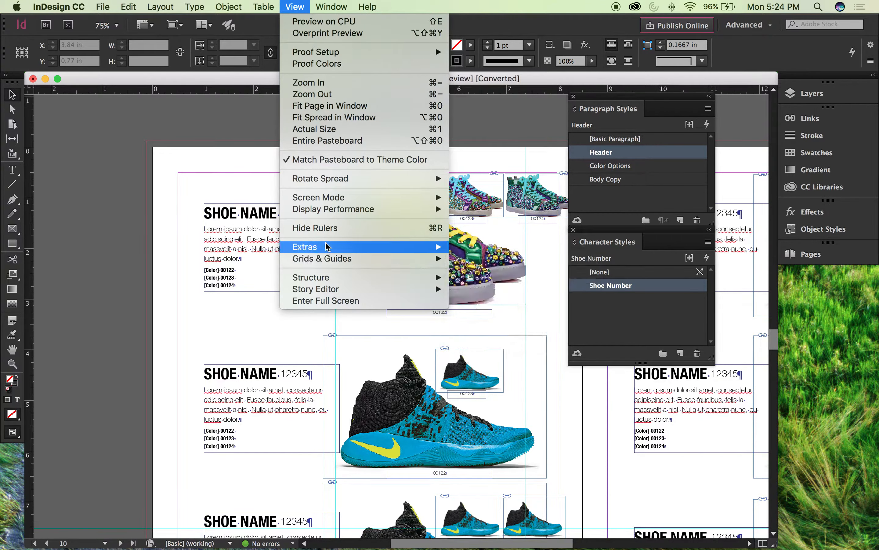
{"action": "left_click", "coordinate": [172, 144]}
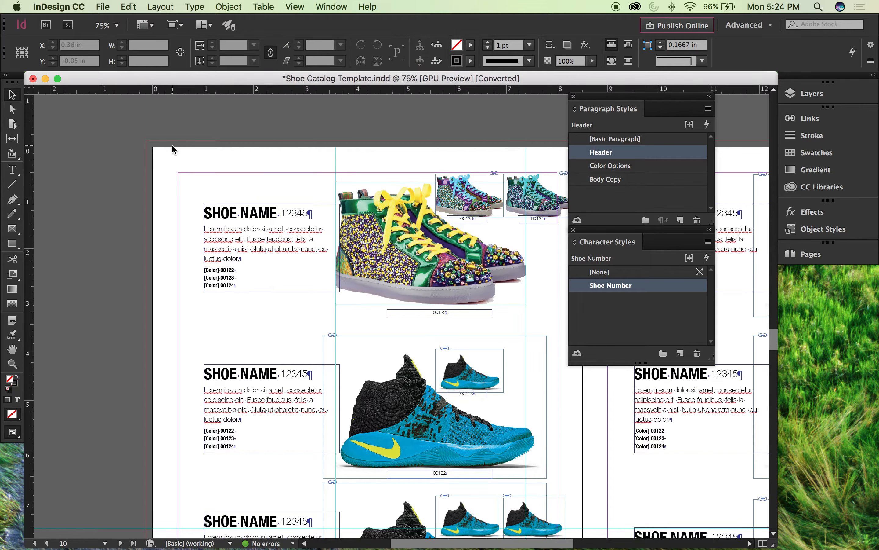
{"action": "key", "text": "super+w"}
{"action": "left_click", "coordinate": [505, 296]}
{"action": "left_click", "coordinate": [194, 6]}
{"action": "mouse_move", "coordinate": [295, 4]}
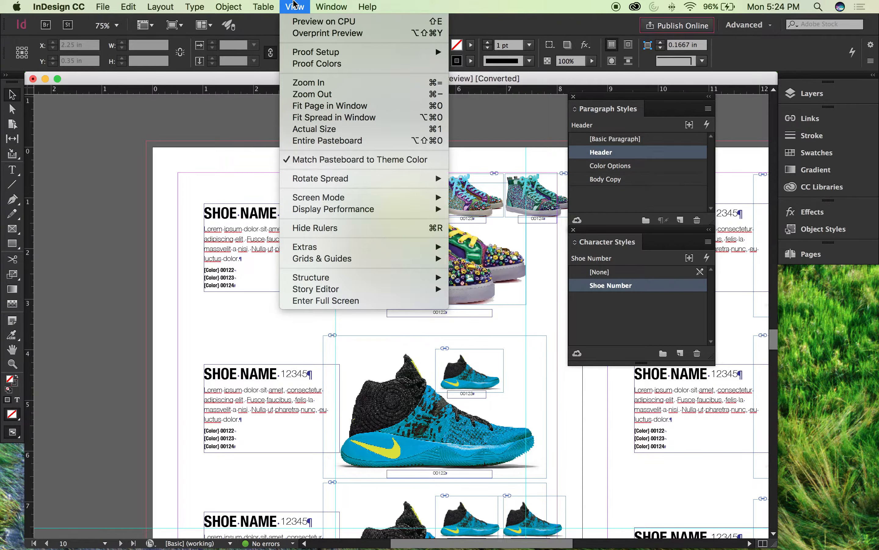
{"action": "mouse_move", "coordinate": [329, 4]}
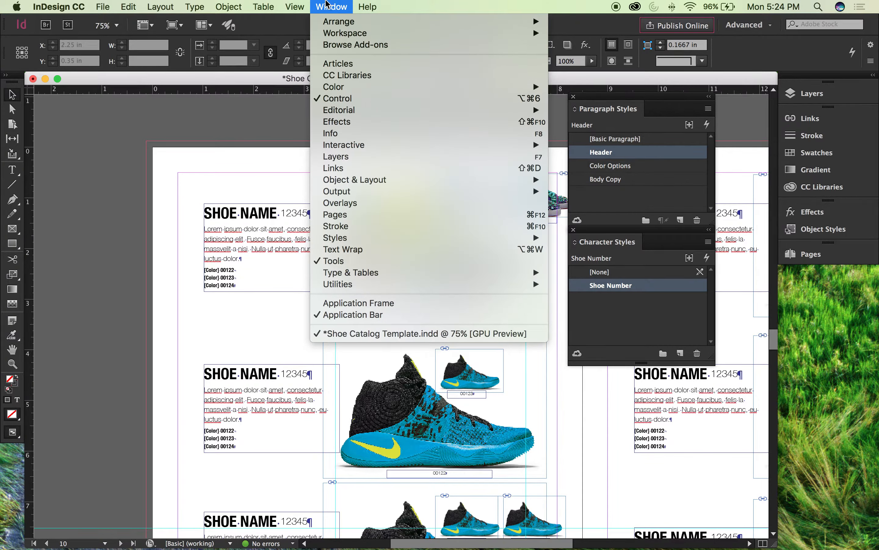
{"action": "mouse_move", "coordinate": [329, 248]}
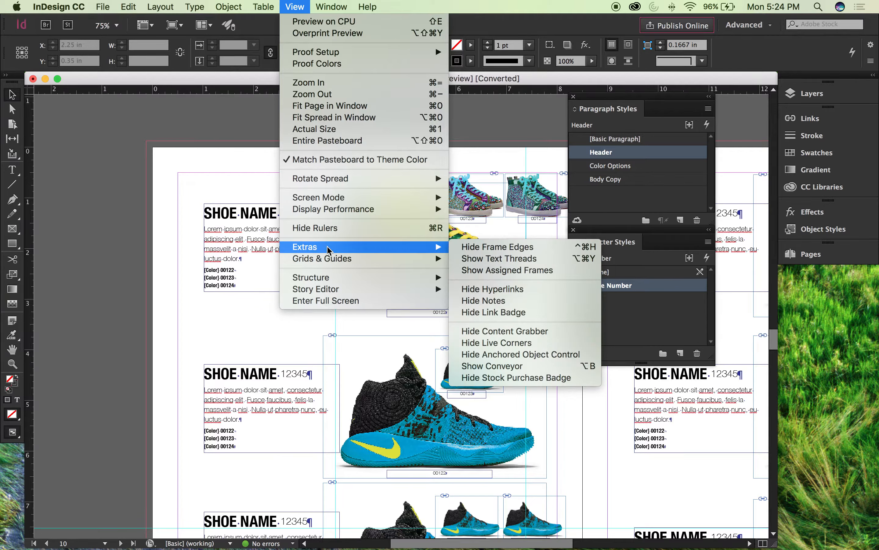
{"action": "mouse_move", "coordinate": [342, 215]}
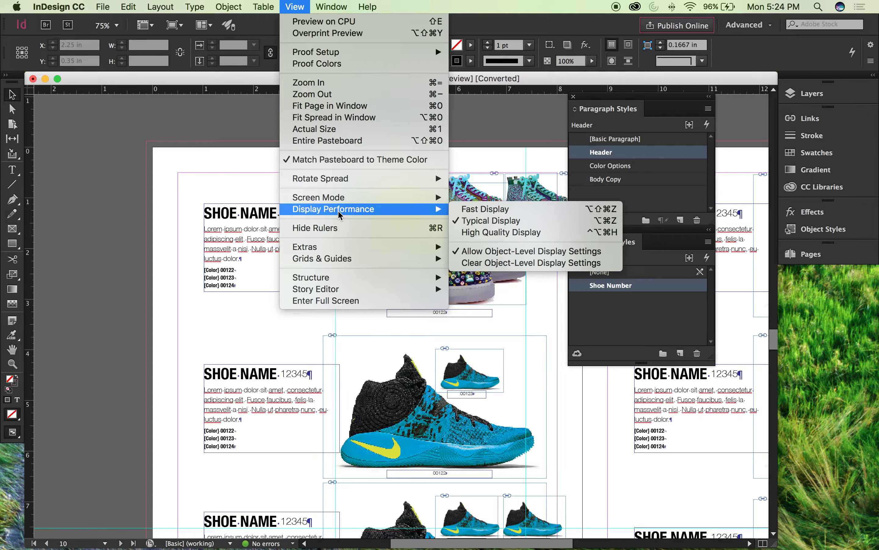
{"action": "mouse_move", "coordinate": [250, 4]}
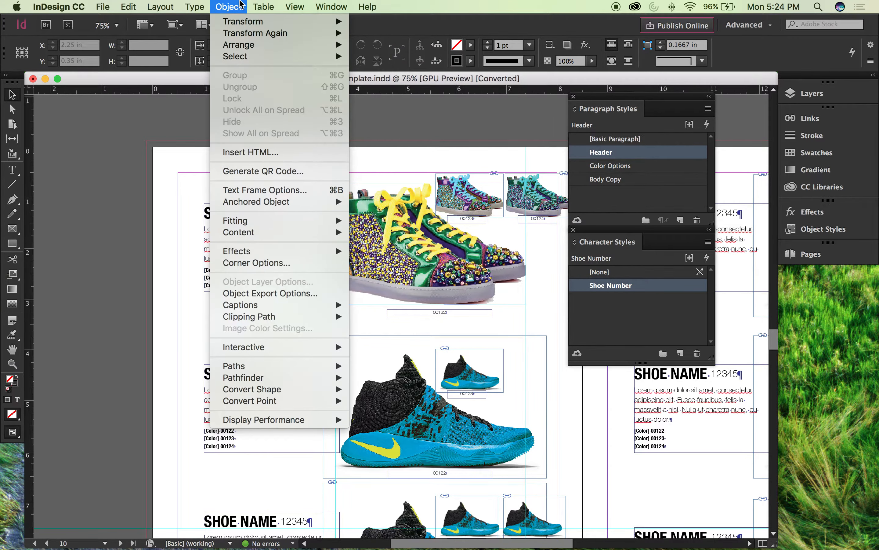
{"action": "mouse_move", "coordinate": [185, 4]}
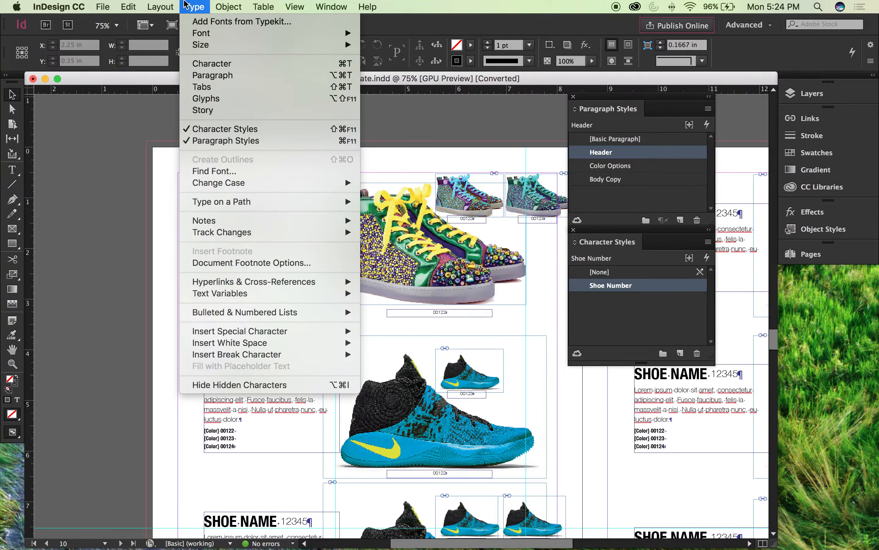
{"action": "left_click", "coordinate": [142, 144]}
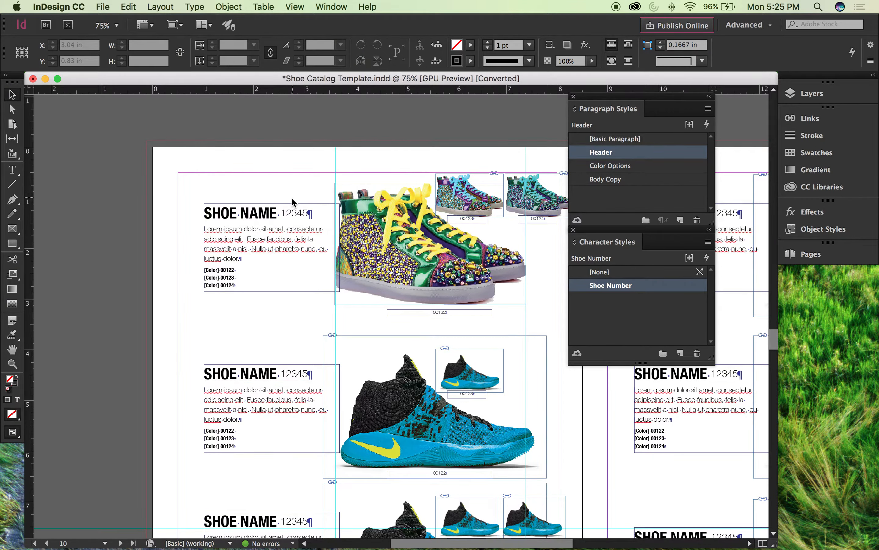
Step: Examine the first entry's text and hidden characters up close, and select its shoe number to check the character style
{"action": "key", "text": "super+equal"}
{"action": "key", "text": "super+equal"}
{"action": "scroll", "coordinate": [337, 177], "scroll_direction": "left", "scroll_amount": 4}
{"action": "scroll", "coordinate": [336, 177], "scroll_direction": "up", "scroll_amount": 1}
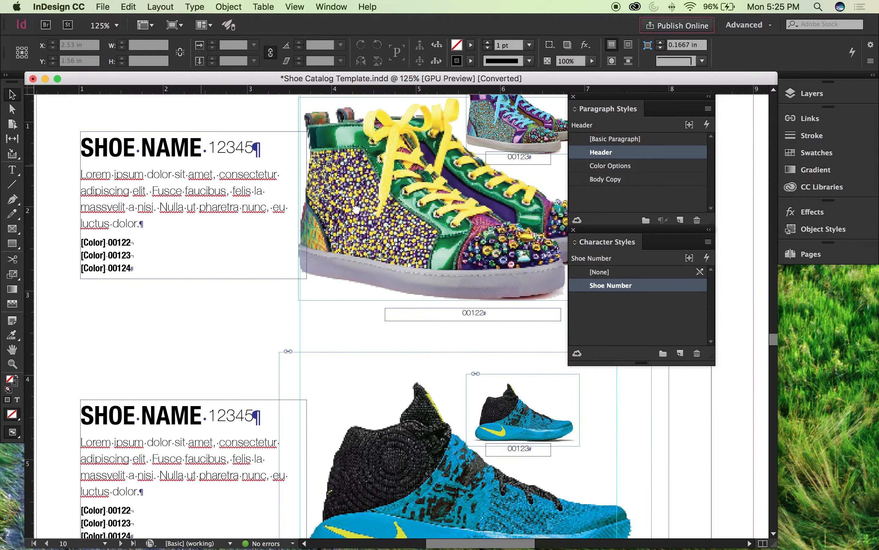
{"action": "key", "text": "super+equal"}
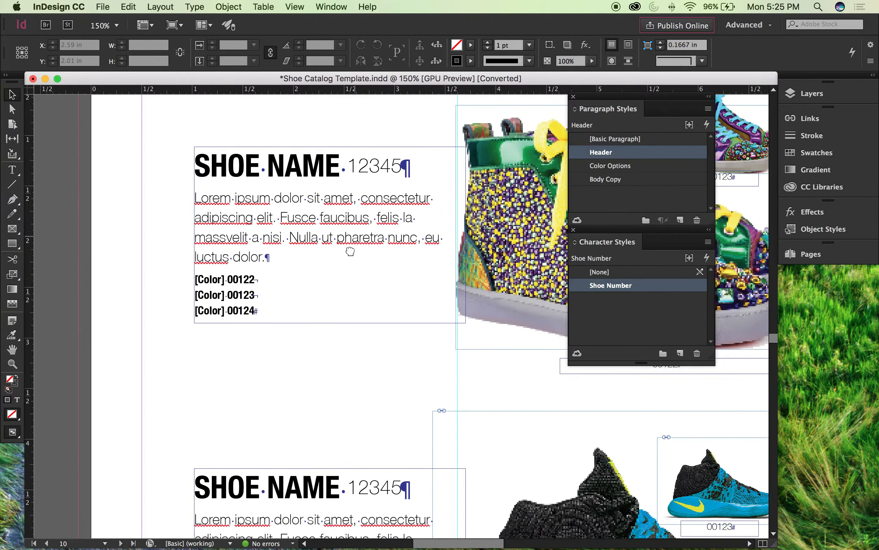
{"action": "scroll", "coordinate": [350, 251], "scroll_direction": "up", "scroll_amount": 1}
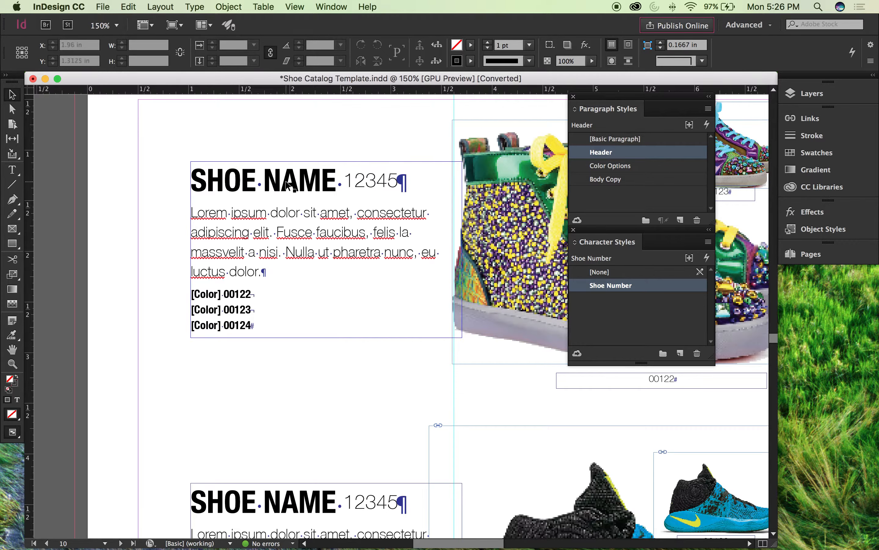
{"action": "left_click", "coordinate": [374, 185]}
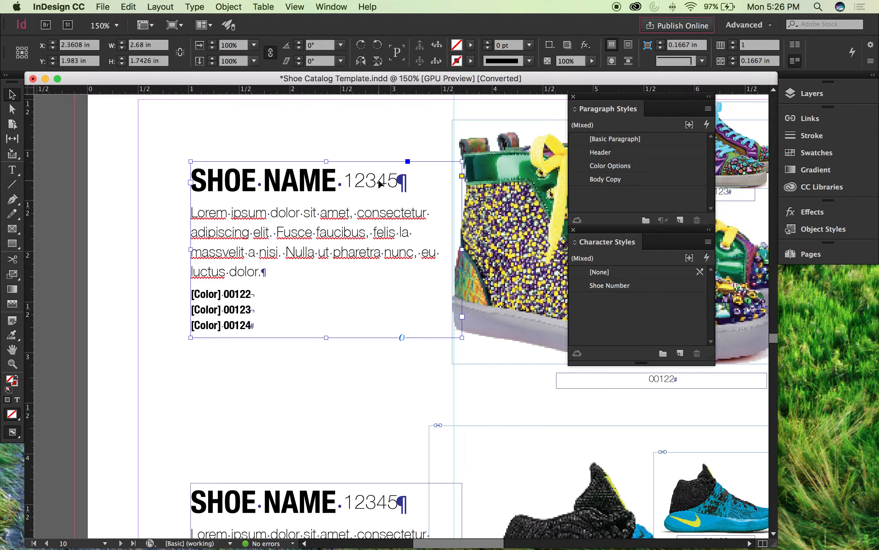
{"action": "double_click", "coordinate": [378, 184]}
{"action": "double_click", "coordinate": [365, 179]}
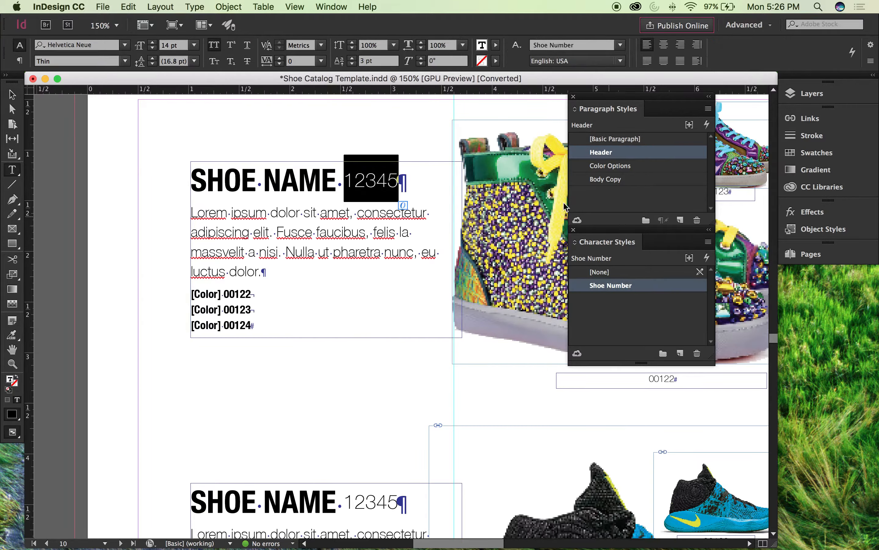
Step: Select the first entry's whole Lorem ipsum description paragraph and check which paragraph and character styles it uses
{"action": "double_click", "coordinate": [364, 231]}
{"action": "double_click", "coordinate": [363, 231]}
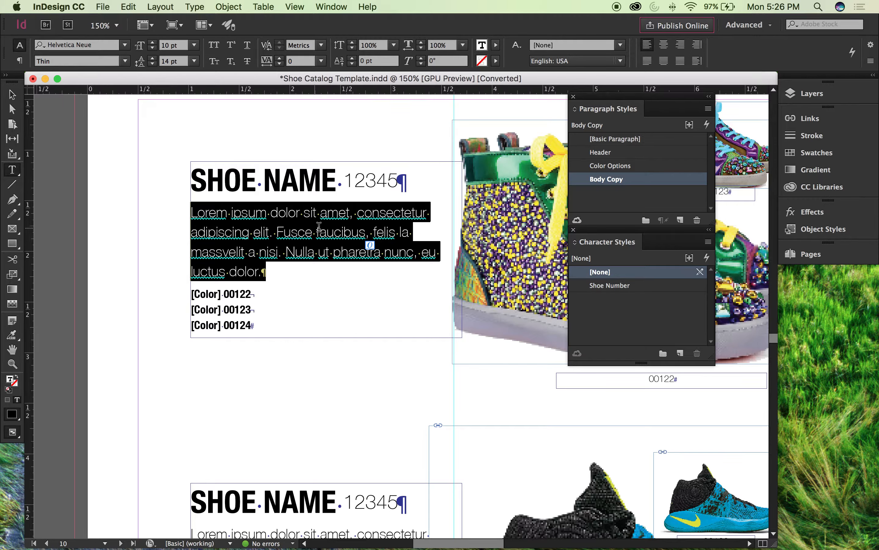
{"action": "left_click", "coordinate": [318, 227]}
{"action": "double_click", "coordinate": [303, 251]}
{"action": "left_click", "coordinate": [311, 245]}
{"action": "left_click", "coordinate": [325, 234]}
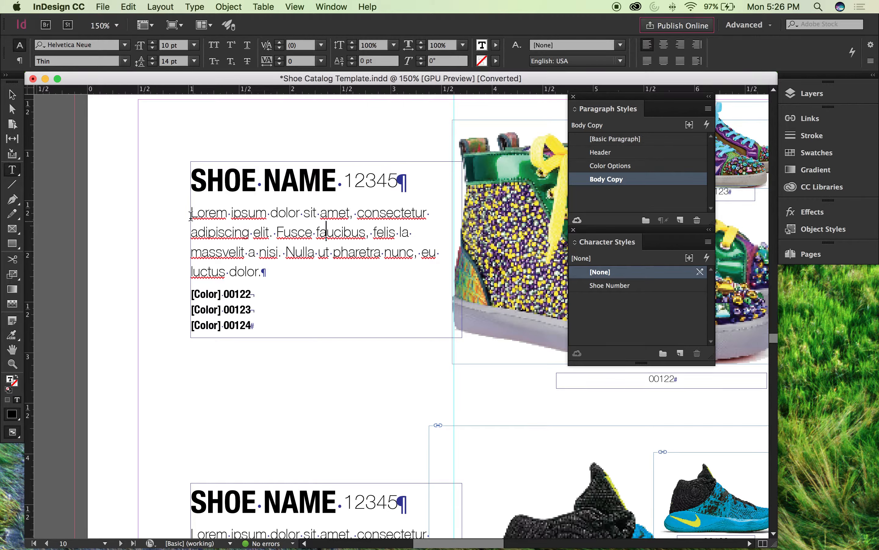
{"action": "left_click_drag", "start_coordinate": [191, 213], "coordinate": [290, 274]}
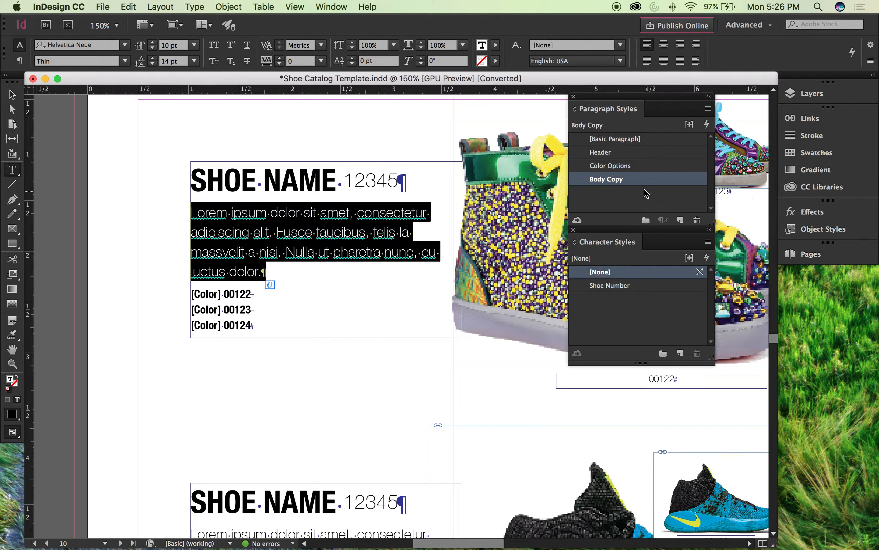
{"action": "mouse_move", "coordinate": [608, 235]}
{"action": "left_mouse_down"}
{"action": "mouse_move", "coordinate": [607, 251]}
{"action": "mouse_move", "coordinate": [608, 243]}
{"action": "left_mouse_up"}
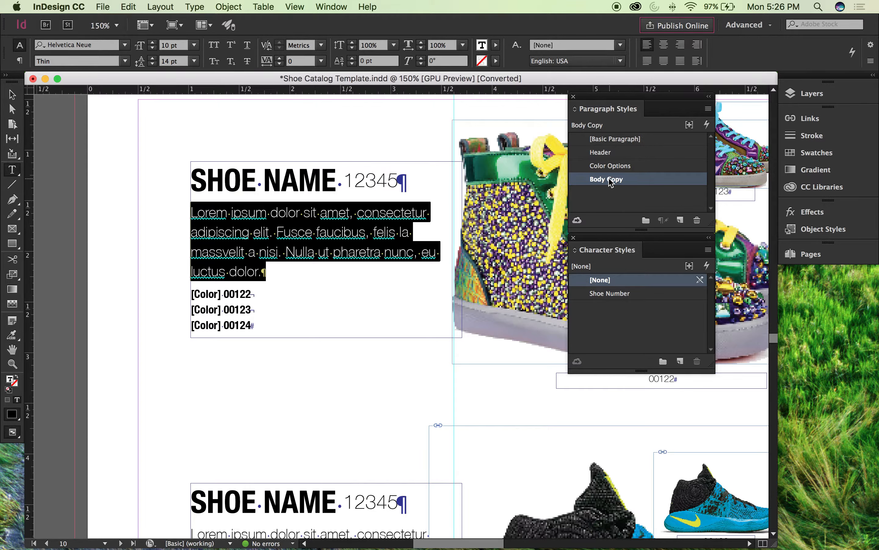
{"action": "left_click", "coordinate": [300, 224]}
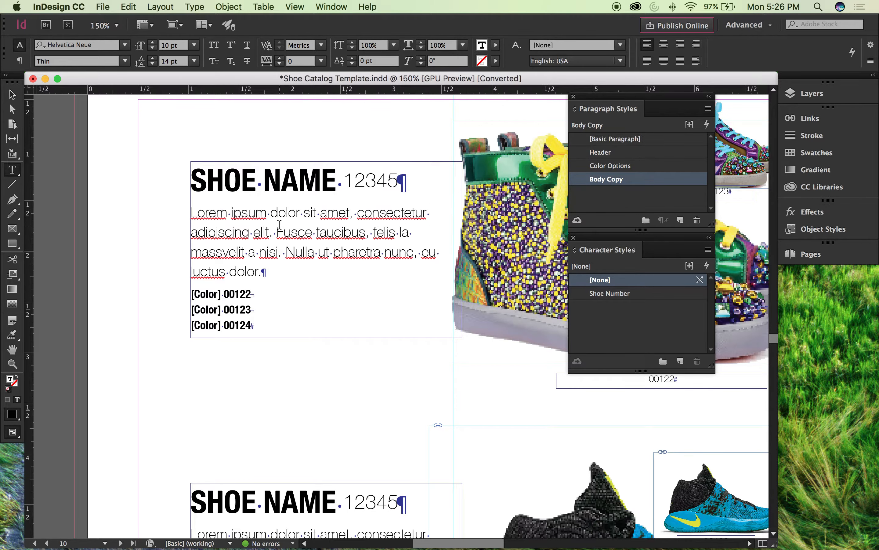
Step: Compare the paragraph styles applied to the first entry's shoe name, description and color lines
{"action": "left_click", "coordinate": [265, 178]}
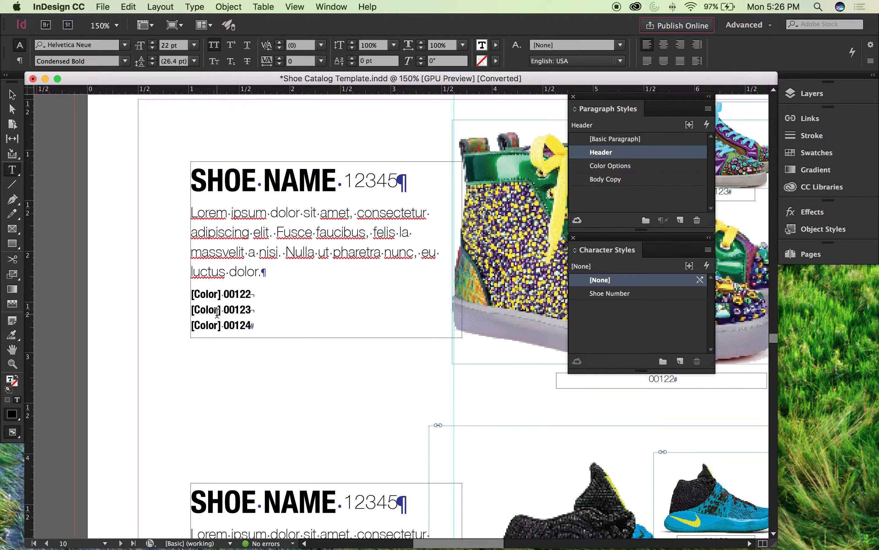
{"action": "left_click", "coordinate": [216, 315]}
{"action": "left_click", "coordinate": [260, 188]}
{"action": "left_click", "coordinate": [262, 232]}
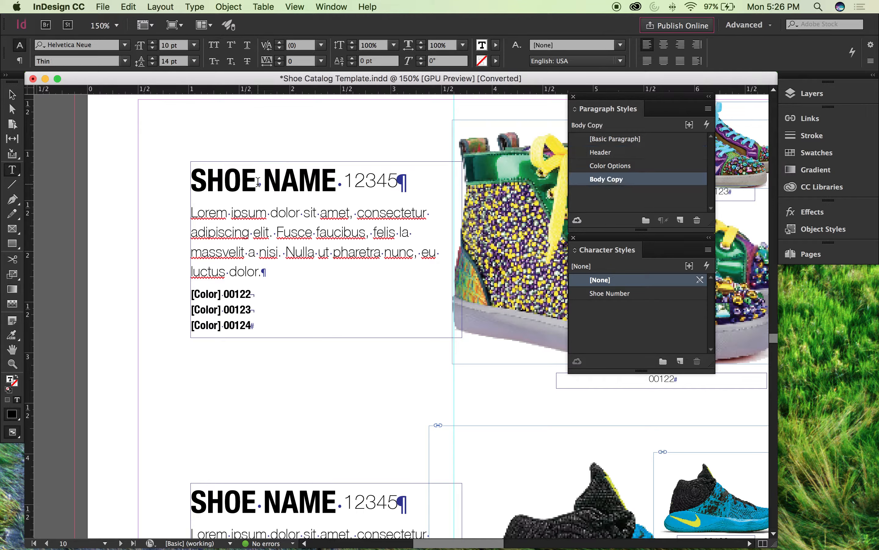
{"action": "left_click", "coordinate": [260, 179]}
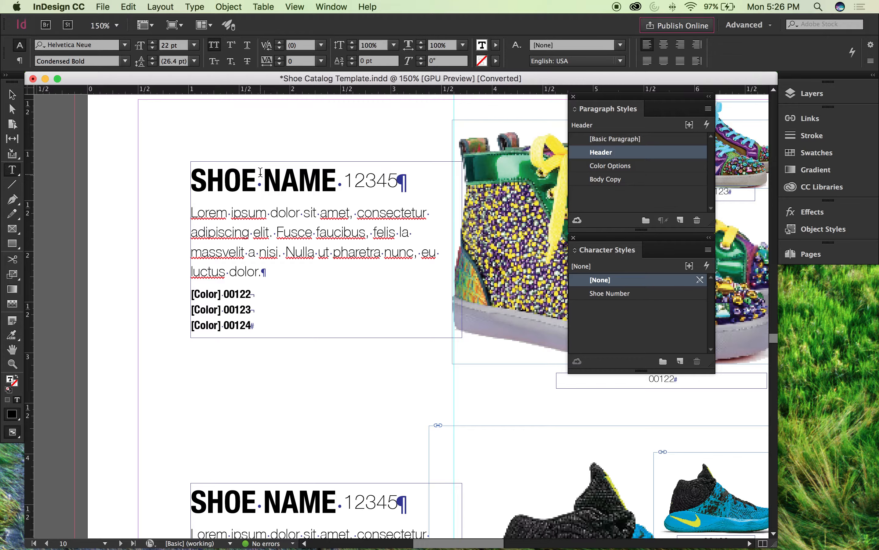
{"action": "left_click_drag", "start_coordinate": [222, 174], "coordinate": [331, 175]}
{"action": "left_click", "coordinate": [260, 233]}
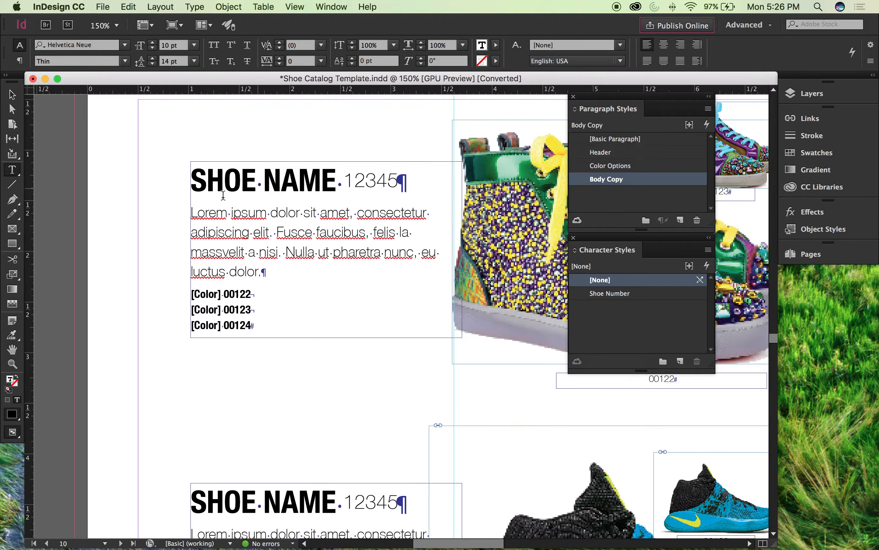
{"action": "key", "text": "Up"}
{"action": "key", "text": "Up"}
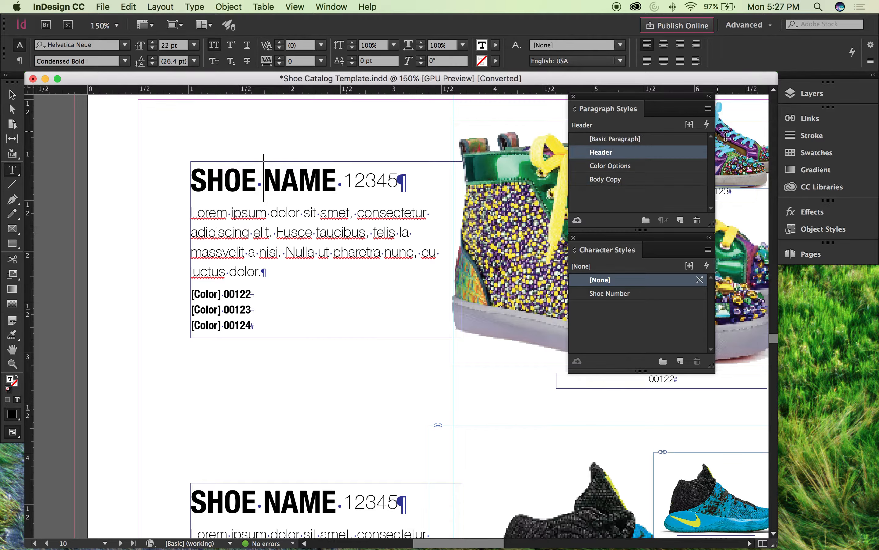
Step: Try the Bold font style on the words "Lorem ipsum" in the first entry's description, and undo it
{"action": "left_click", "coordinate": [319, 214]}
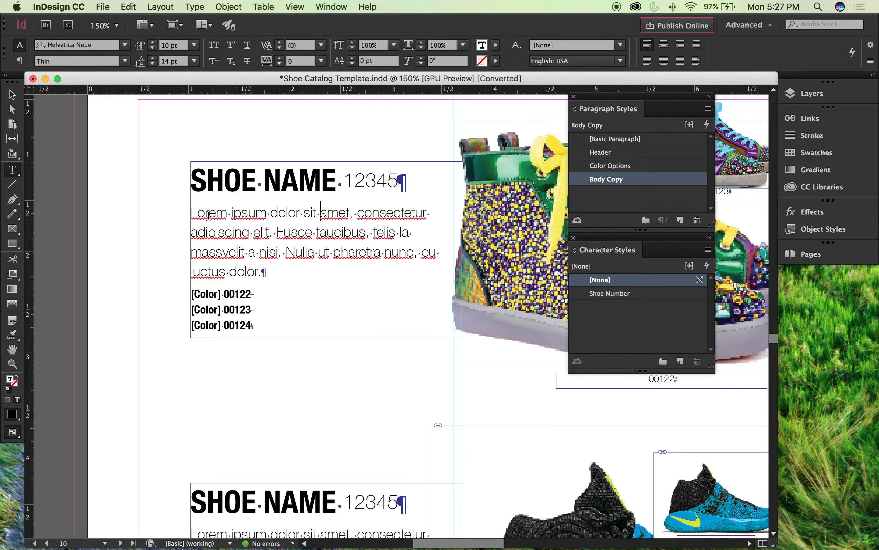
{"action": "left_click_drag", "start_coordinate": [191, 212], "coordinate": [267, 213]}
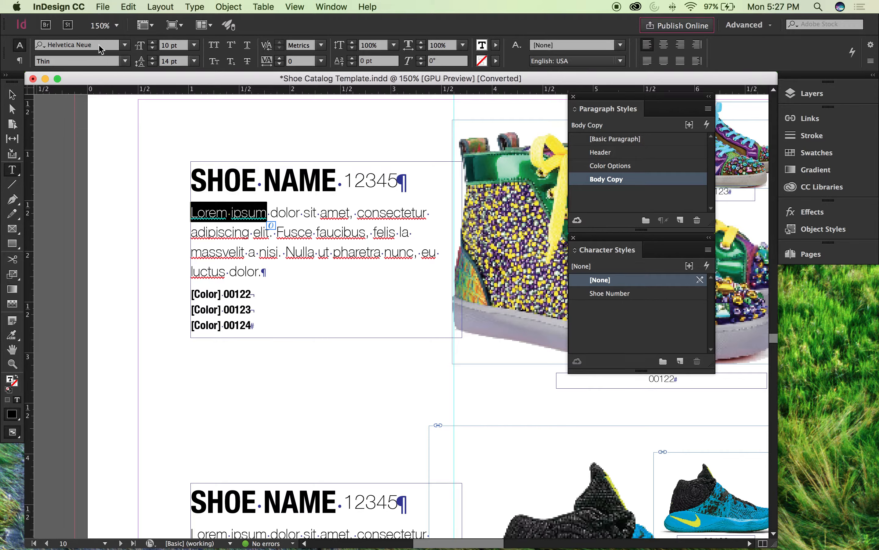
{"action": "left_click", "coordinate": [125, 61]}
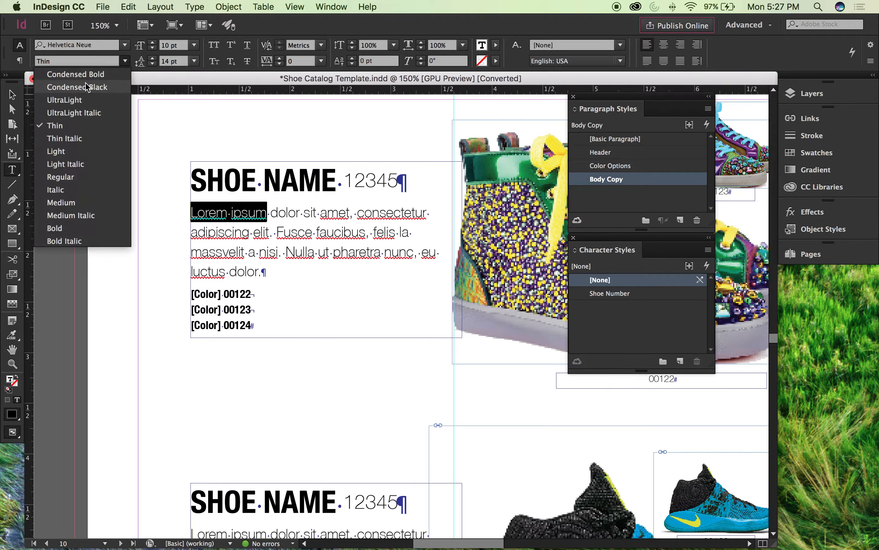
{"action": "left_click", "coordinate": [55, 228]}
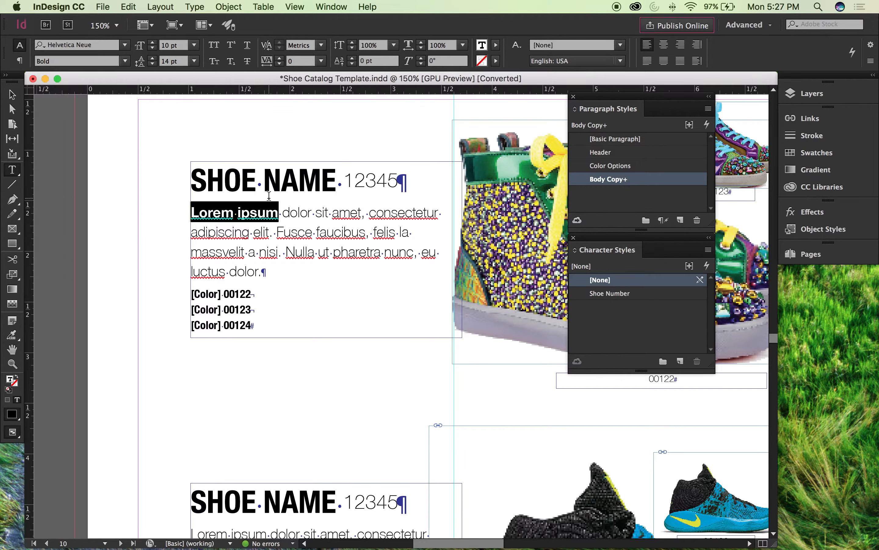
{"action": "key", "text": "super+z"}
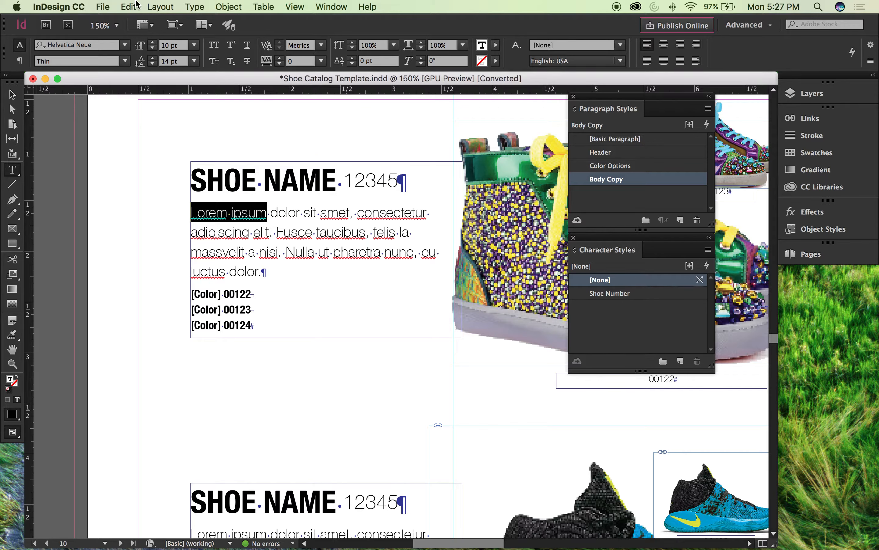
Step: Try formatting "Lorem ipsum" in the first entry's description directly with the Bold font style at 15 pt
{"action": "left_click", "coordinate": [123, 61]}
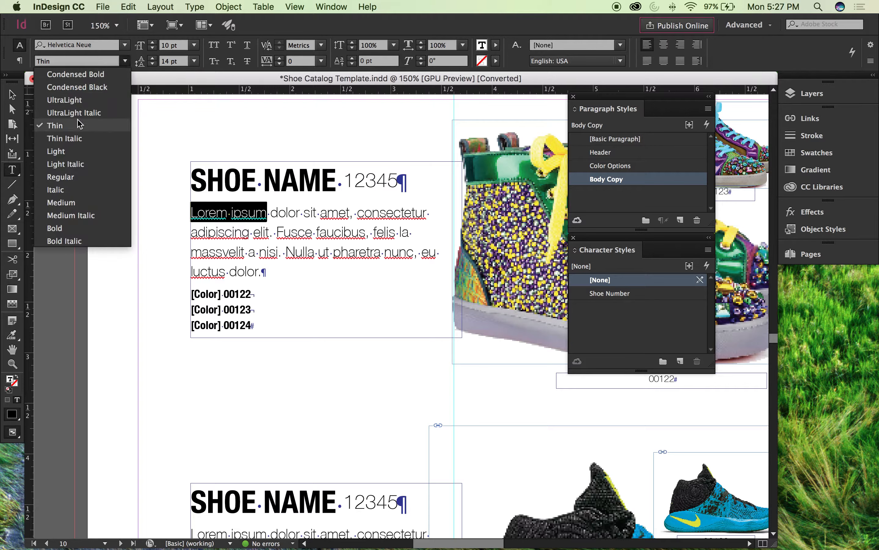
{"action": "left_click", "coordinate": [75, 228]}
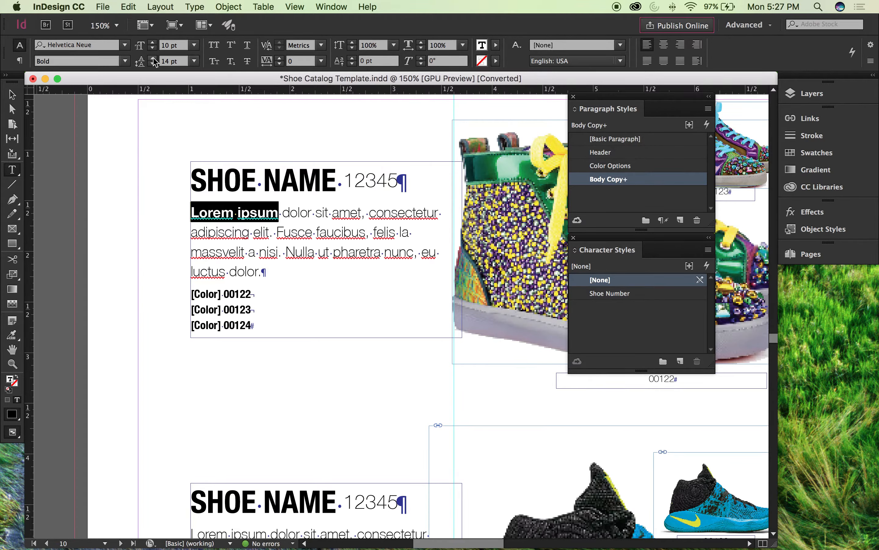
{"action": "left_click", "coordinate": [153, 43]}
{"action": "left_click", "coordinate": [153, 42]}
{"action": "left_click", "coordinate": [153, 42]}
{"action": "left_click", "coordinate": [153, 43]}
{"action": "left_click", "coordinate": [153, 43]}
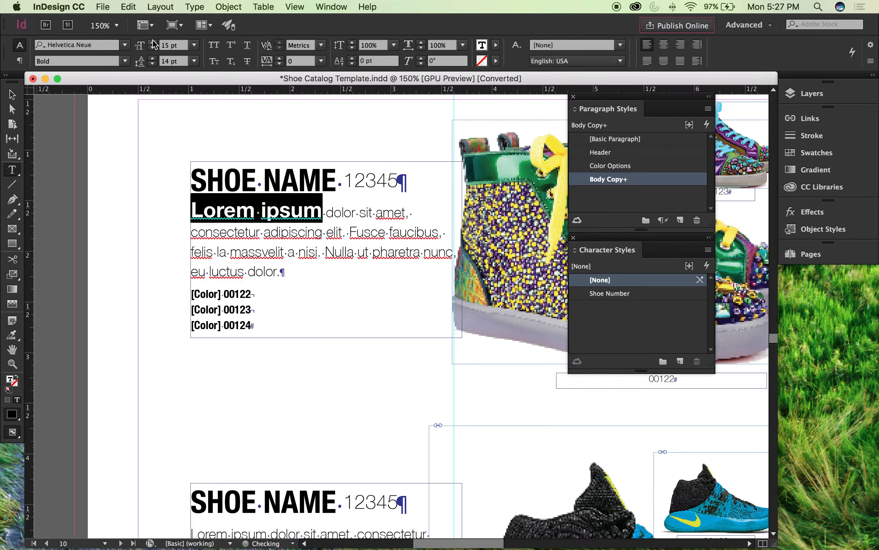
{"action": "left_click", "coordinate": [354, 251]}
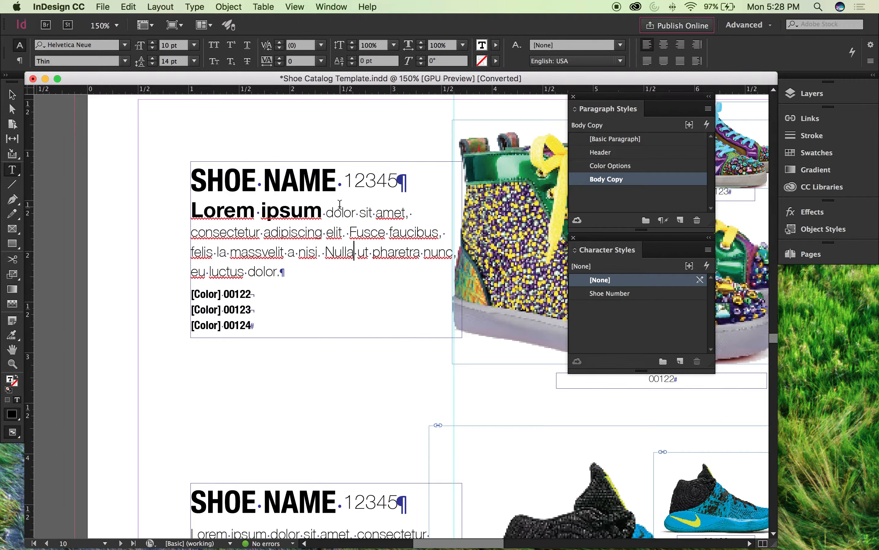
Step: Undo the size and bold overrides on "Lorem ipsum" in the first entry's description
{"action": "key", "text": "super+z"}
{"action": "key", "text": "super+z"}
{"action": "key", "text": "super+z"}
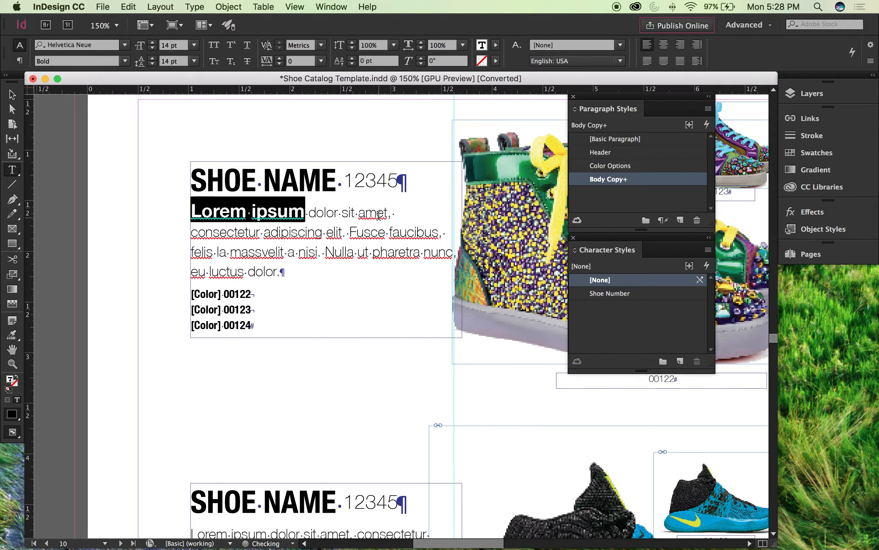
{"action": "key", "text": "super+z"}
{"action": "key", "text": "super+z"}
{"action": "key", "text": "super+z"}
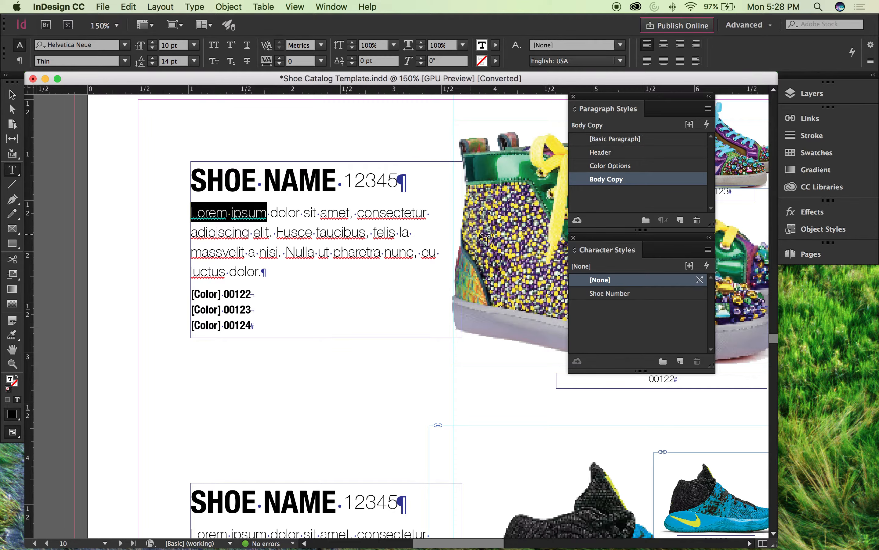
Step: Create a new character style for the selected words "Lorem ipsum" and name it Bold/Large
{"action": "left_click_drag", "start_coordinate": [190, 213], "coordinate": [271, 225]}
{"action": "left_click", "coordinate": [680, 362]}
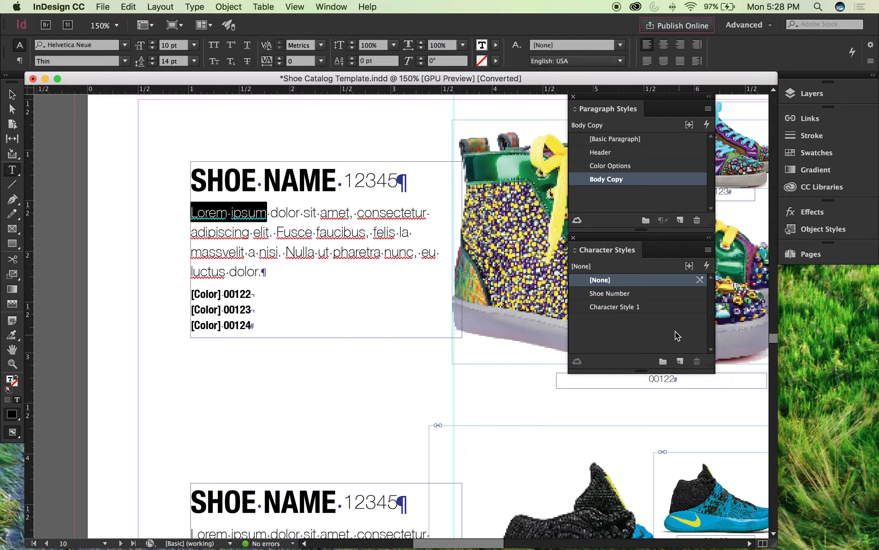
{"action": "double_click", "coordinate": [617, 308]}
{"action": "left_click_drag", "start_coordinate": [458, 107], "coordinate": [653, 106]}
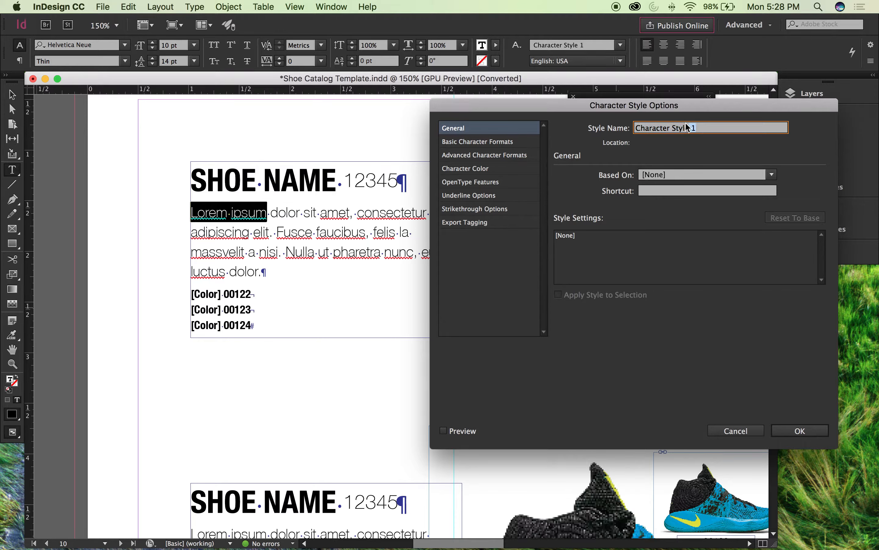
{"action": "type", "text": "Bold/Large"}
Step: Set the Bold/Large character style's font style to Bold and preview it on the selected text
{"action": "left_click", "coordinate": [483, 142]}
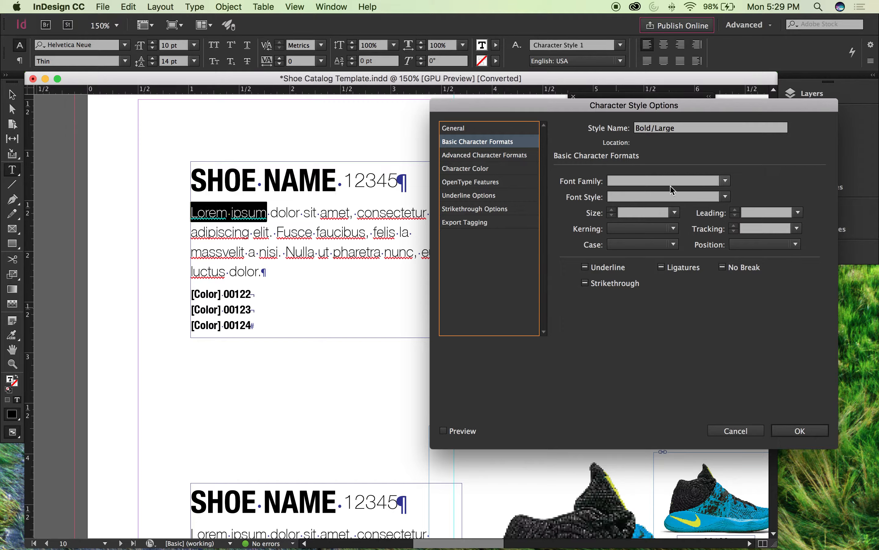
{"action": "left_click", "coordinate": [726, 197]}
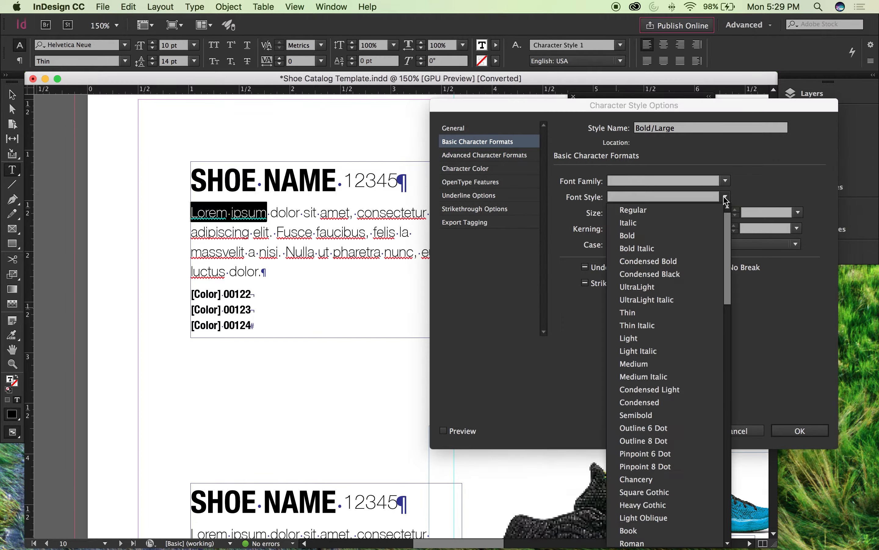
{"action": "left_click", "coordinate": [662, 235]}
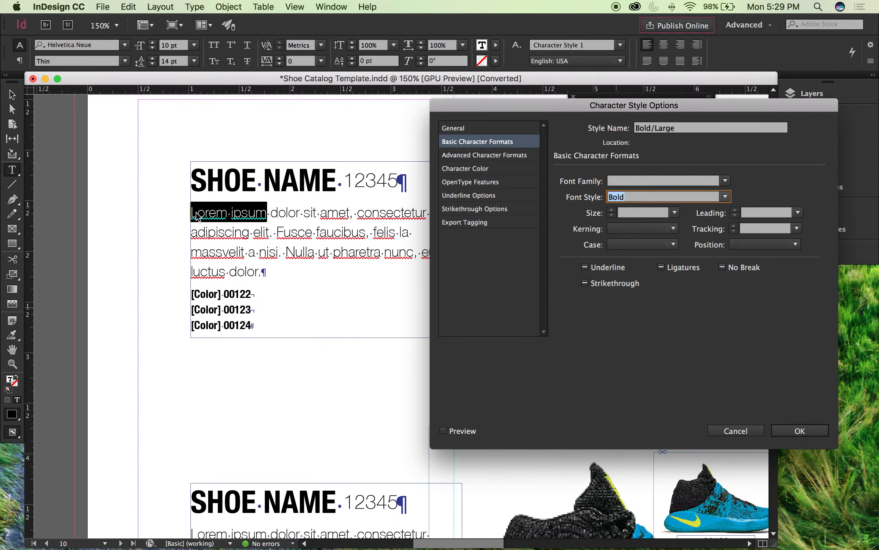
{"action": "left_click", "coordinate": [444, 431]}
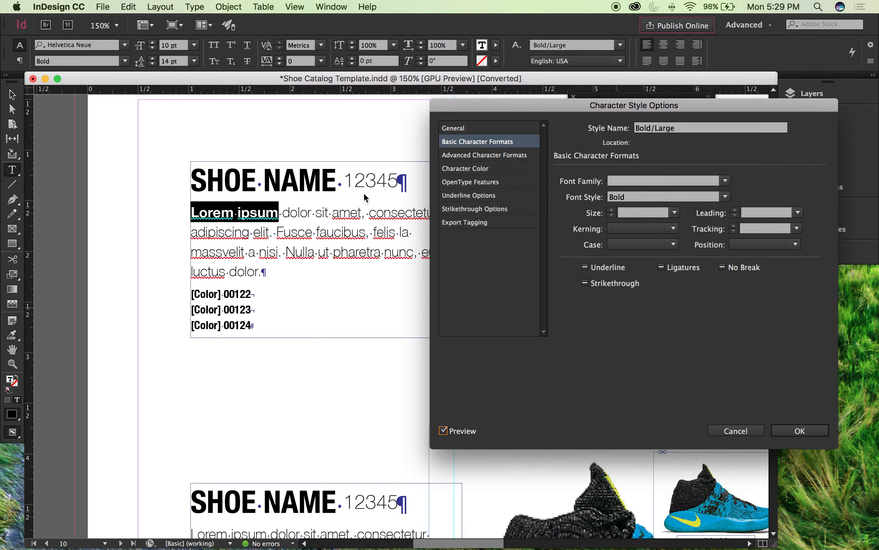
Step: Set the Bold/Large character style's size to 14 pt and save the style options
{"action": "left_click", "coordinate": [481, 156]}
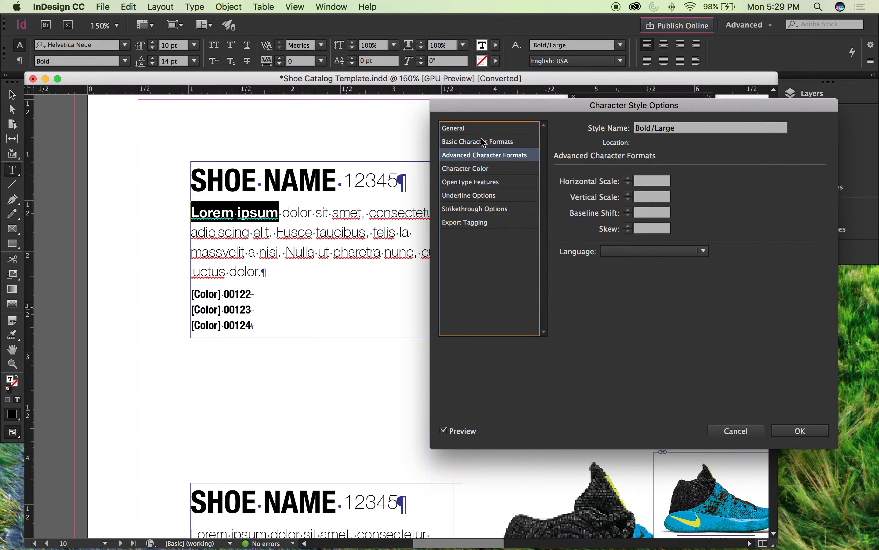
{"action": "left_click", "coordinate": [480, 142]}
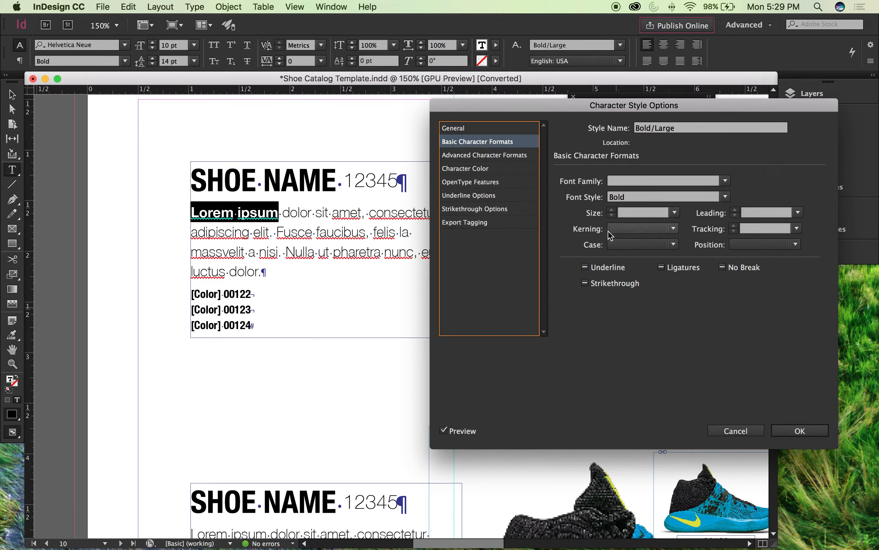
{"action": "left_click", "coordinate": [673, 213]}
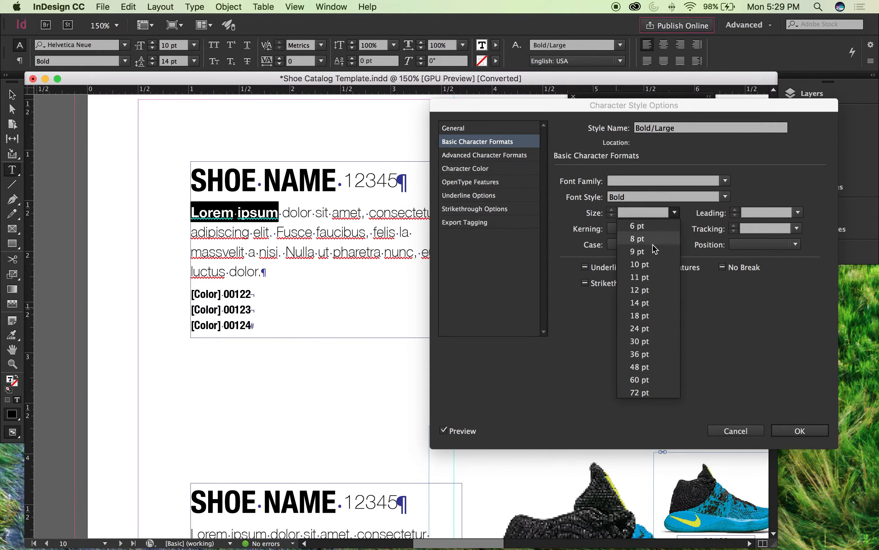
{"action": "left_click", "coordinate": [654, 312]}
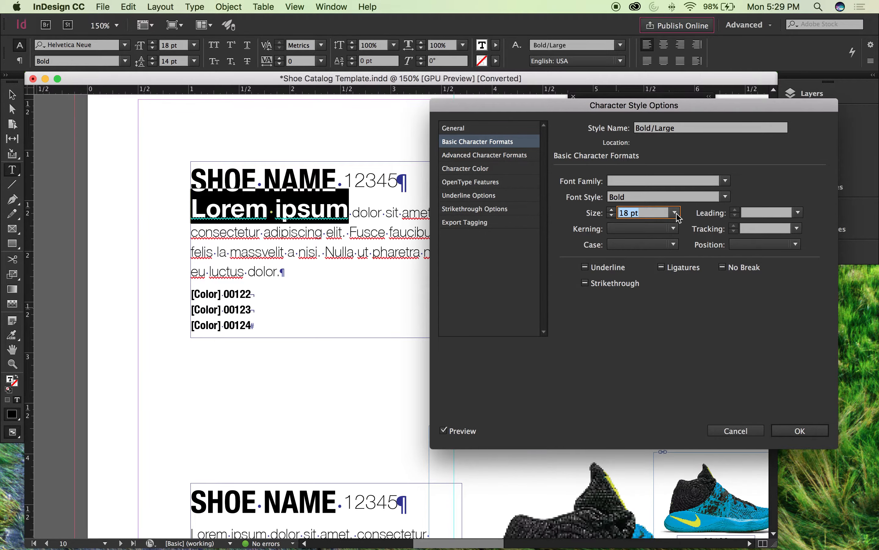
{"action": "left_click", "coordinate": [675, 212]}
{"action": "left_click", "coordinate": [639, 303]}
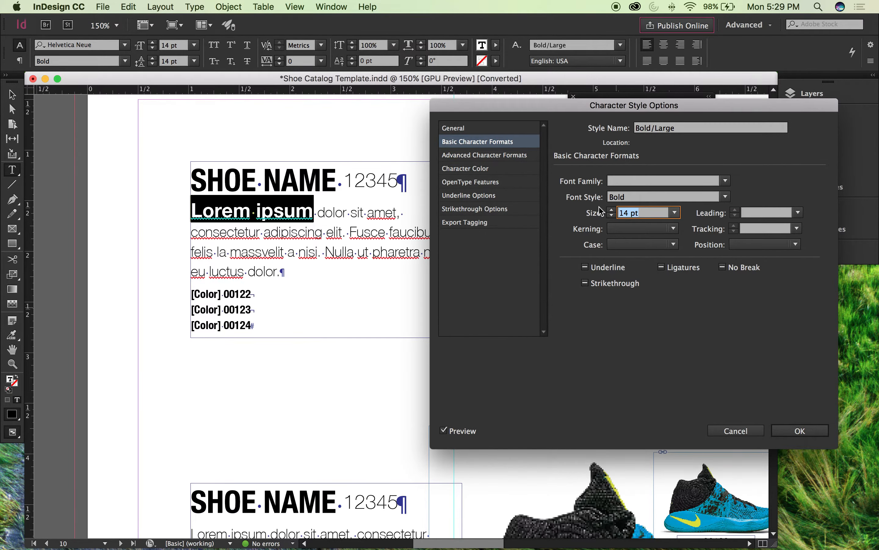
{"action": "left_click", "coordinate": [792, 431]}
Step: Deselect the text and view the restyled first entry in Preview mode at 100% zoom
{"action": "left_click", "coordinate": [388, 284]}
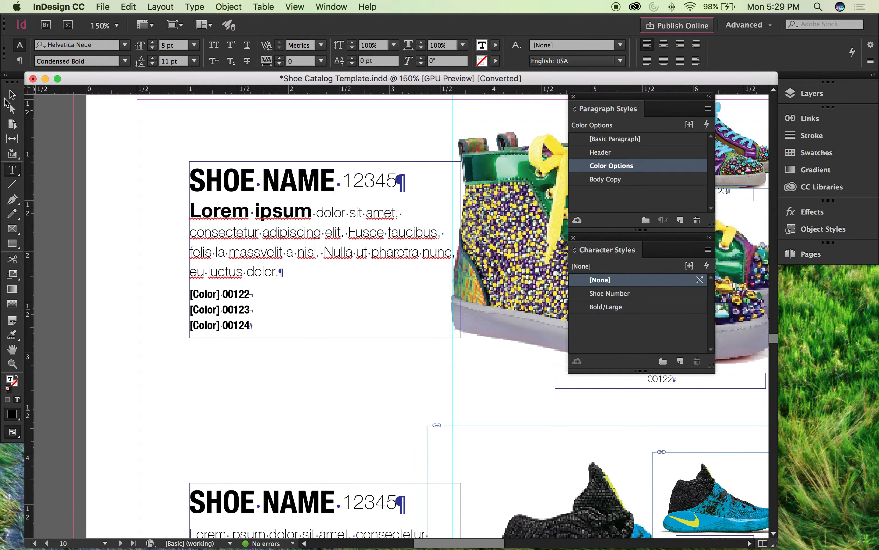
{"action": "left_click", "coordinate": [12, 95]}
{"action": "left_click", "coordinate": [141, 142]}
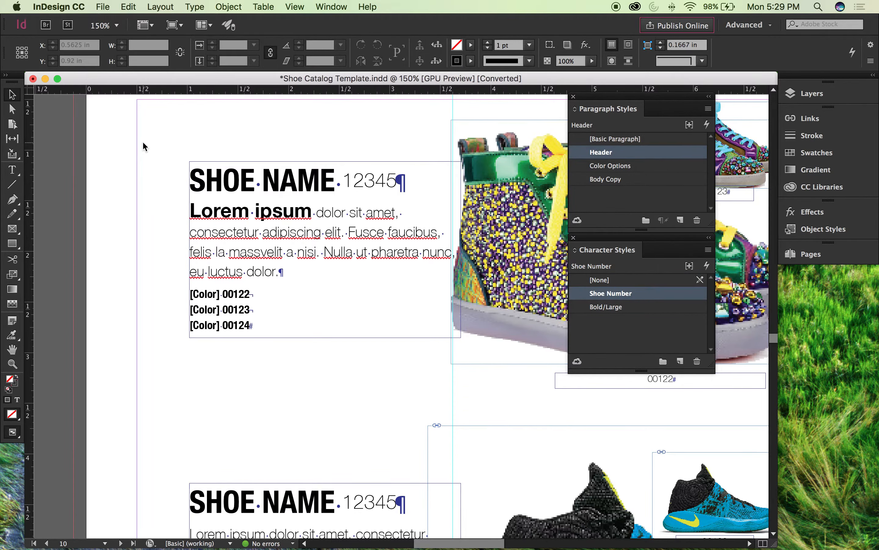
{"action": "key", "text": "w"}
{"action": "key", "text": "super+minus"}
{"action": "key", "text": "super+minus"}
{"action": "key", "text": "super+minus"}
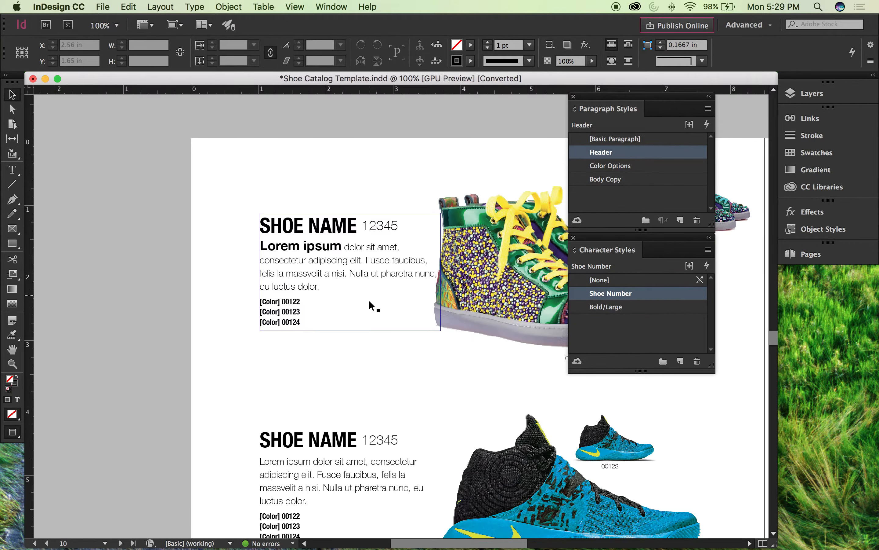
Step: Apply the Bold/Large character style to the text from "aucibus, felis" through "dolor." in page 10's second entry
{"action": "left_click_drag", "start_coordinate": [455, 358], "coordinate": [333, 99]}
{"action": "double_click", "coordinate": [310, 300]}
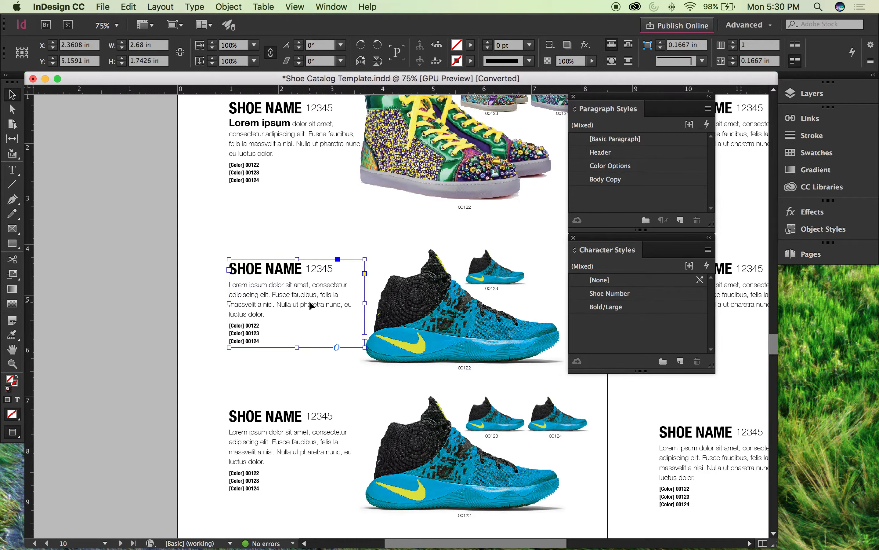
{"action": "left_click_drag", "start_coordinate": [294, 295], "coordinate": [407, 311]}
{"action": "left_click", "coordinate": [626, 307]}
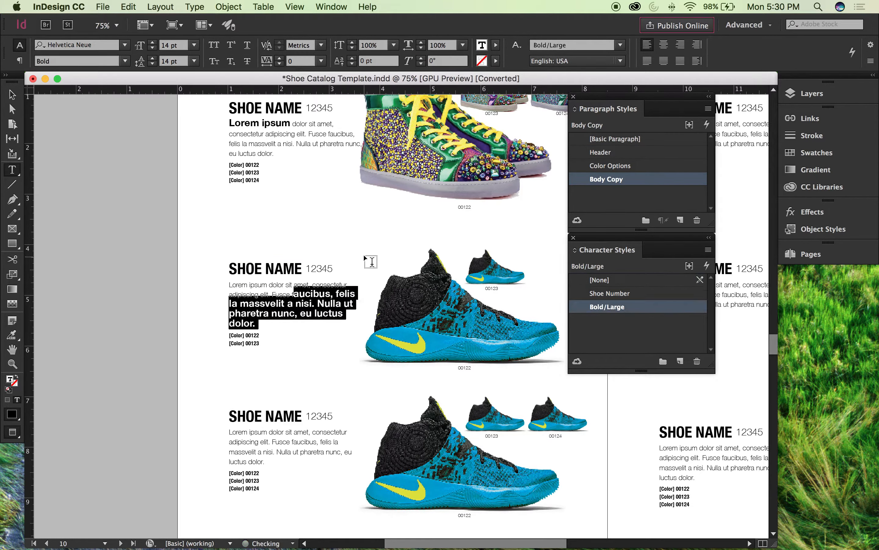
Step: Apply the Bold/Large character style to "cibus," in the description of page 10's third entry
{"action": "scroll", "coordinate": [328, 390], "scroll_direction": "down", "scroll_amount": 2}
{"action": "left_click_drag", "start_coordinate": [300, 367], "coordinate": [320, 367]}
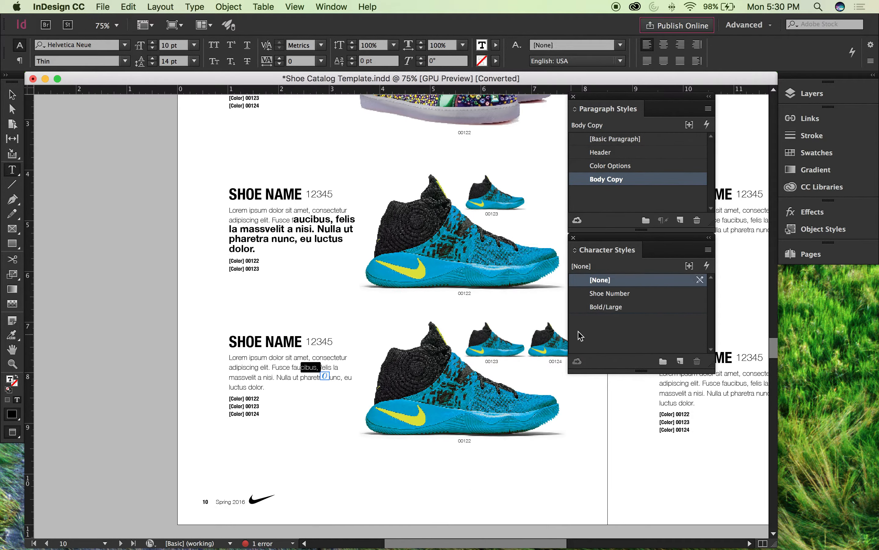
{"action": "left_click", "coordinate": [616, 307]}
Step: Apply the Bold/Large character style to "adipiscing elit. Fusce faucibus, felis la massvelit" in the facing page's middle entry
{"action": "scroll", "coordinate": [267, 227], "scroll_direction": "right", "scroll_amount": 1}
{"action": "scroll", "coordinate": [267, 227], "scroll_direction": "right", "scroll_amount": 5}
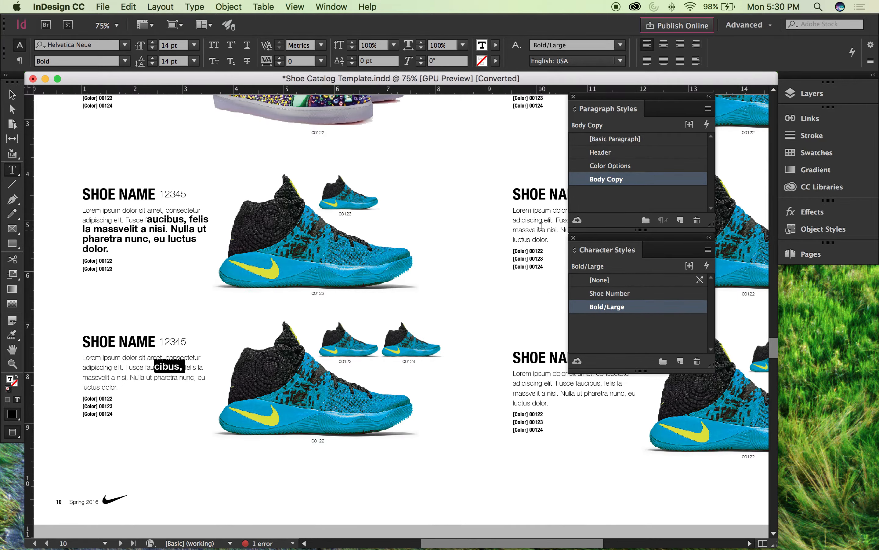
{"action": "left_click_drag", "start_coordinate": [541, 229], "coordinate": [512, 219]}
{"action": "left_click", "coordinate": [600, 279]}
{"action": "left_click", "coordinate": [604, 307]}
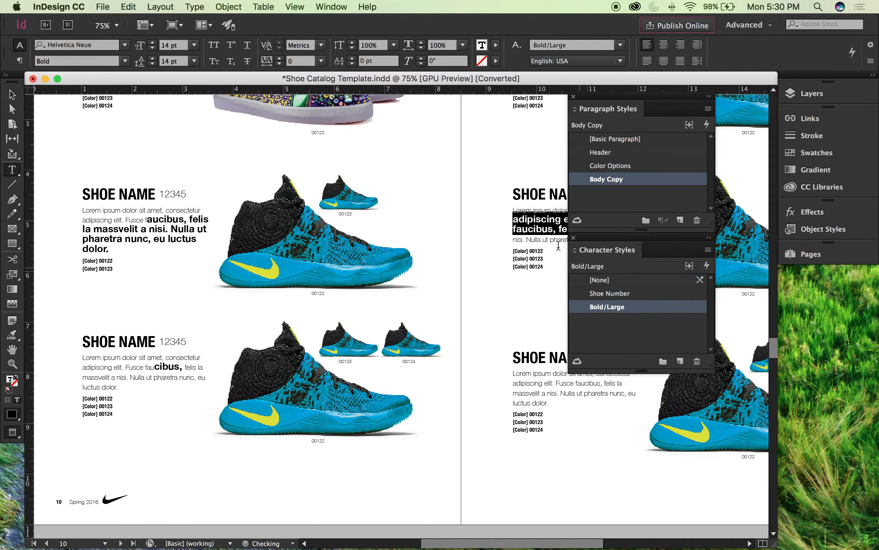
Step: Apply the Bold/Large character style to the letters "dipisci" in the description of the facing page's first entry
{"action": "scroll", "coordinate": [513, 203], "scroll_direction": "up", "scroll_amount": 5}
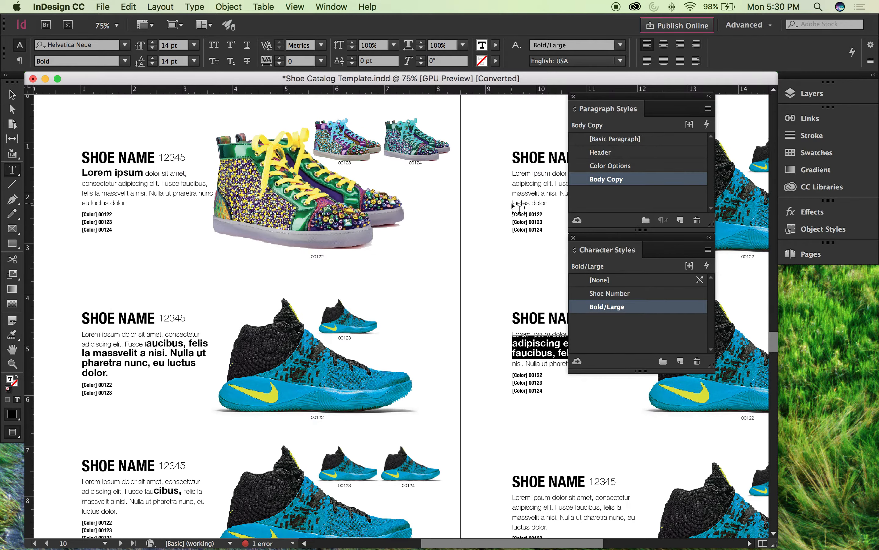
{"action": "left_click_drag", "start_coordinate": [534, 185], "coordinate": [516, 183]}
{"action": "left_click", "coordinate": [603, 309]}
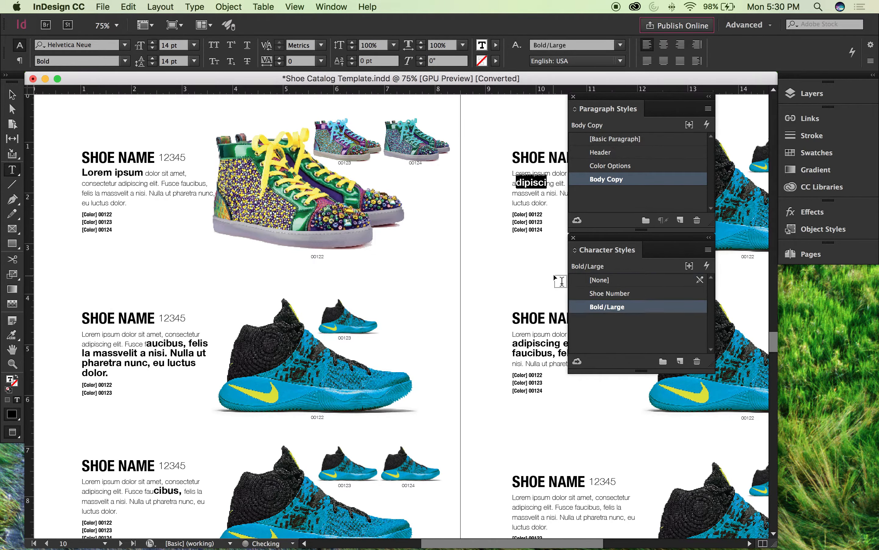
Step: Apply Bold/Large to "rem ipsum dolor sit amet, consectetur adipiscing elit." in the facing page's last entry and deselect the text
{"action": "scroll", "coordinate": [556, 276], "scroll_direction": "down", "scroll_amount": 3}
{"action": "left_click_drag", "start_coordinate": [556, 459], "coordinate": [520, 449]}
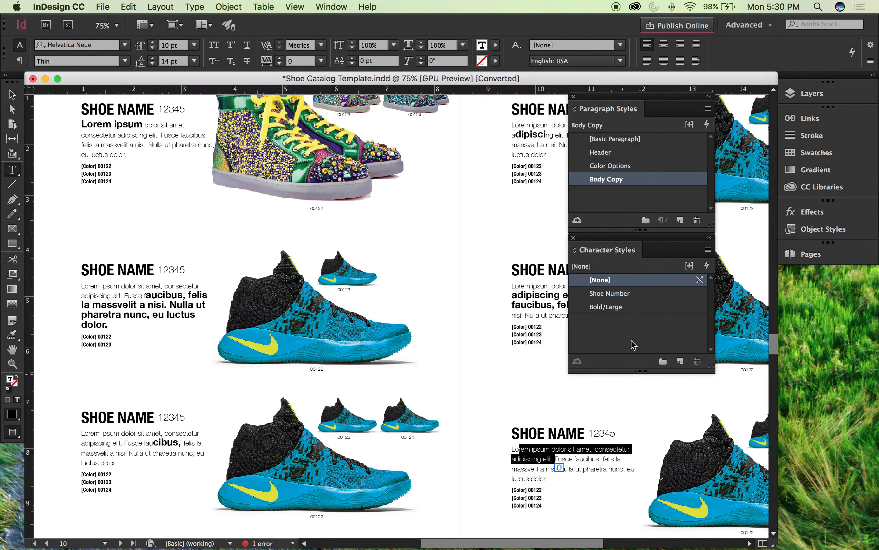
{"action": "left_click", "coordinate": [614, 309]}
{"action": "scroll", "coordinate": [363, 254], "scroll_direction": "left", "scroll_amount": 3}
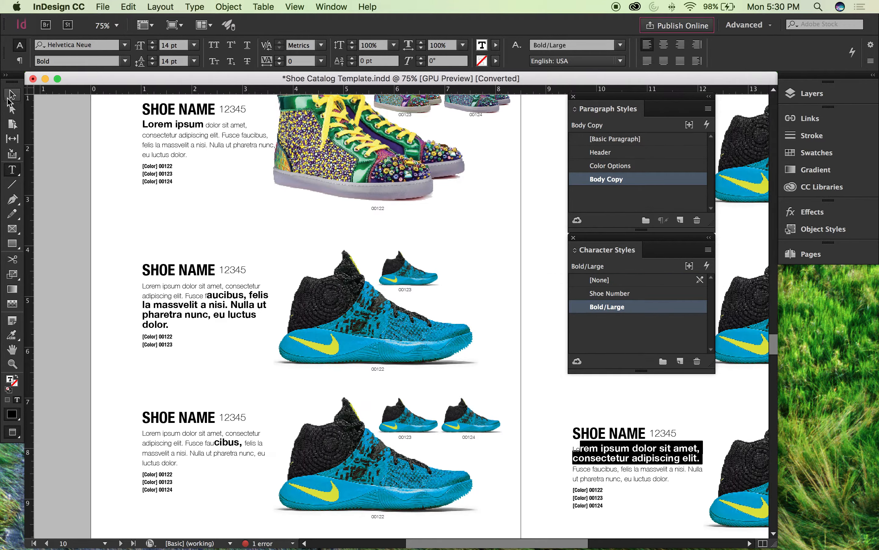
{"action": "key", "text": "Escape"}
{"action": "left_click", "coordinate": [84, 164]}
{"action": "scroll", "coordinate": [86, 167], "scroll_direction": "up", "scroll_amount": 2}
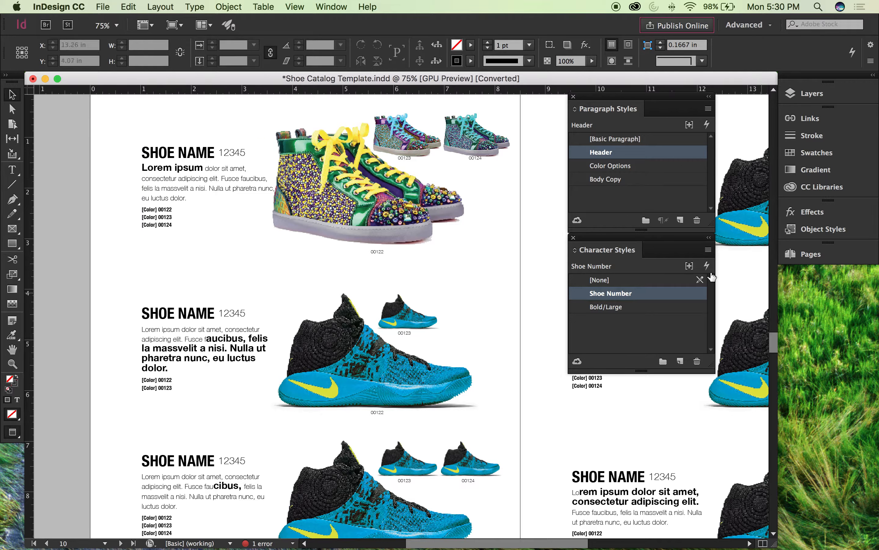
{"action": "double_click", "coordinate": [634, 309]}
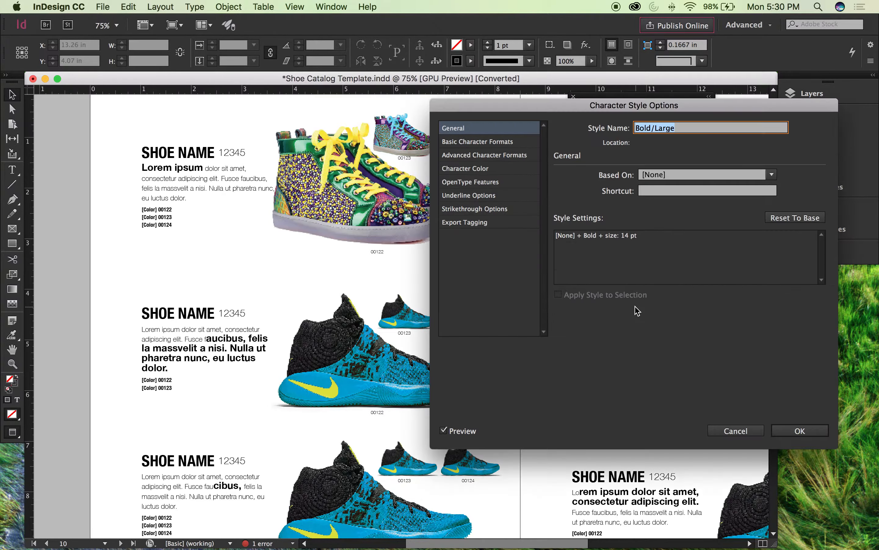
{"action": "left_click", "coordinate": [482, 170]}
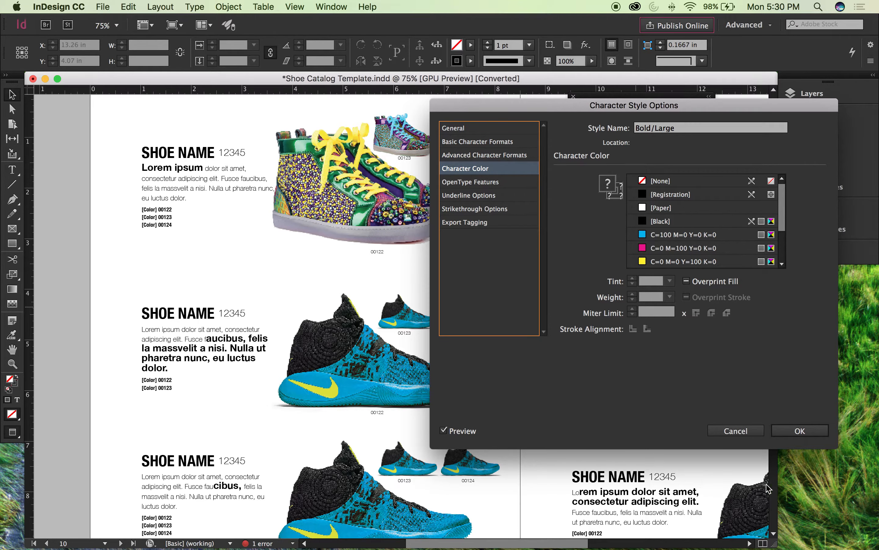
{"action": "left_click", "coordinate": [736, 431]}
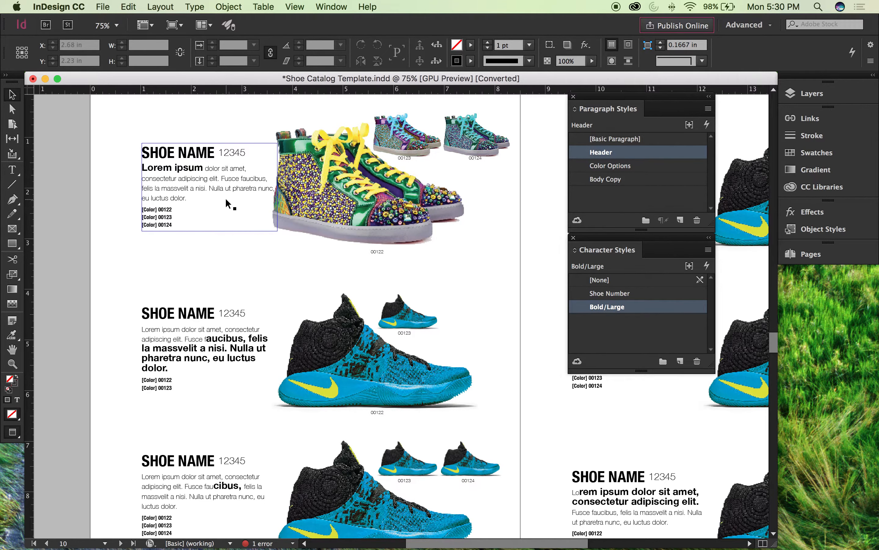
Step: Set the Bold/Large character style's character color to C=100 M=0 Y=0 K=0 and save the style options
{"action": "double_click", "coordinate": [647, 308]}
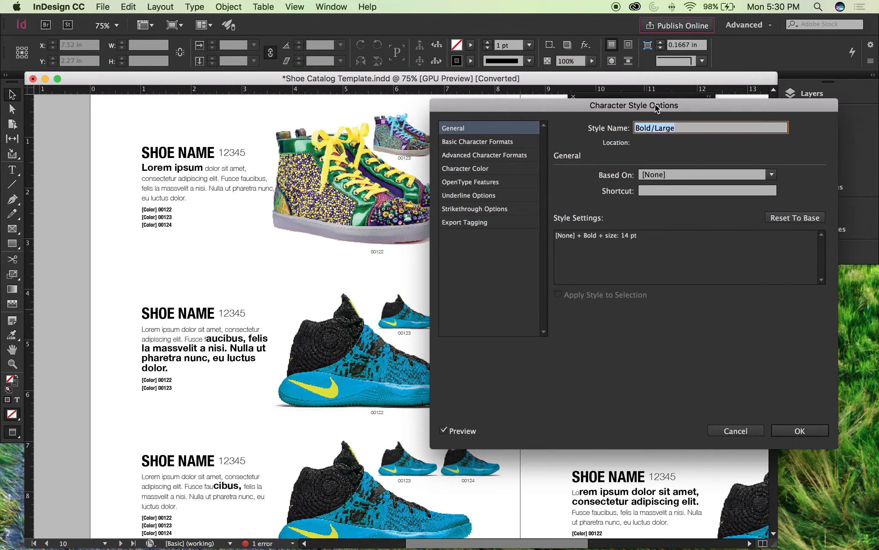
{"action": "left_click", "coordinate": [495, 142]}
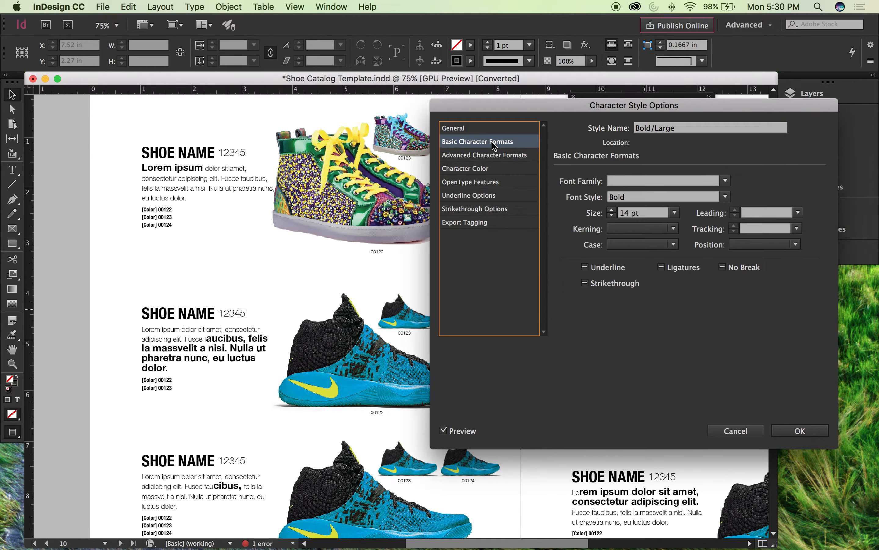
{"action": "left_click", "coordinate": [485, 155]}
{"action": "left_click", "coordinate": [481, 168]}
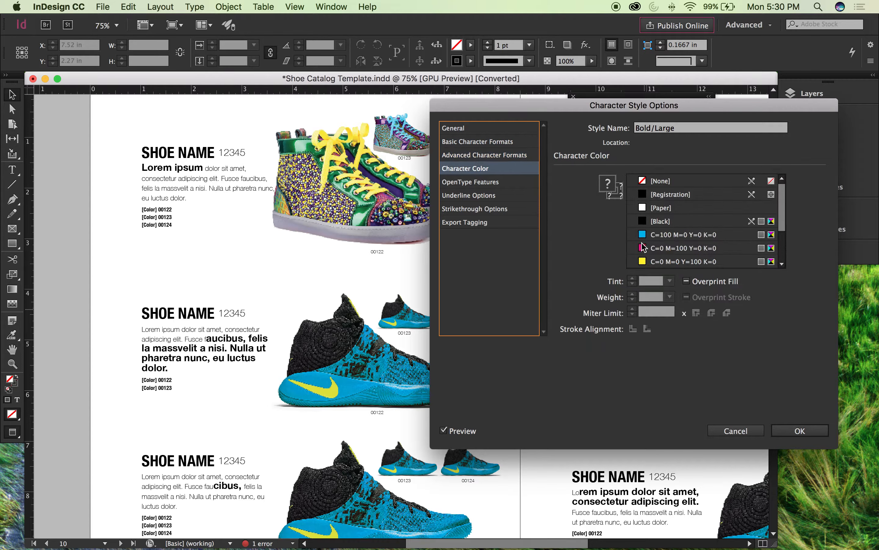
{"action": "mouse_move", "coordinate": [783, 215]}
{"action": "left_mouse_down"}
{"action": "mouse_move", "coordinate": [784, 249]}
{"action": "mouse_move", "coordinate": [784, 234]}
{"action": "left_mouse_up"}
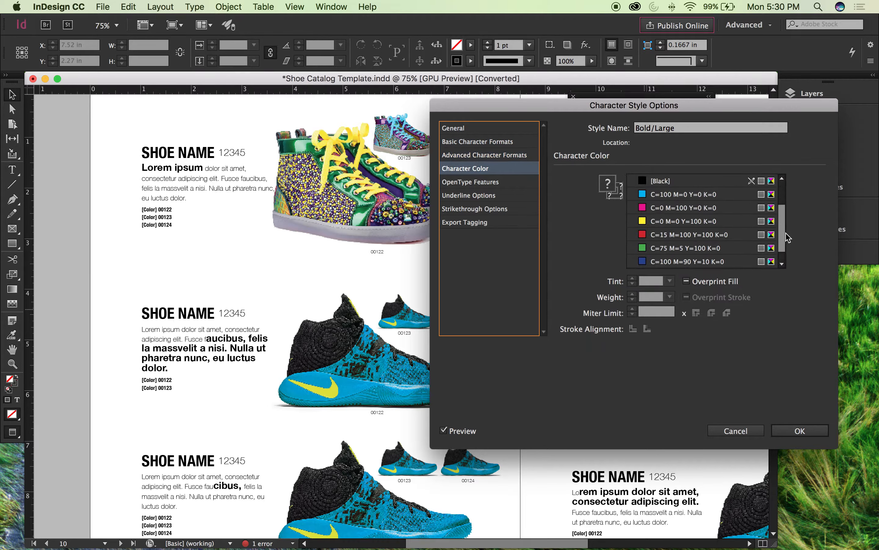
{"action": "left_click", "coordinate": [646, 197]}
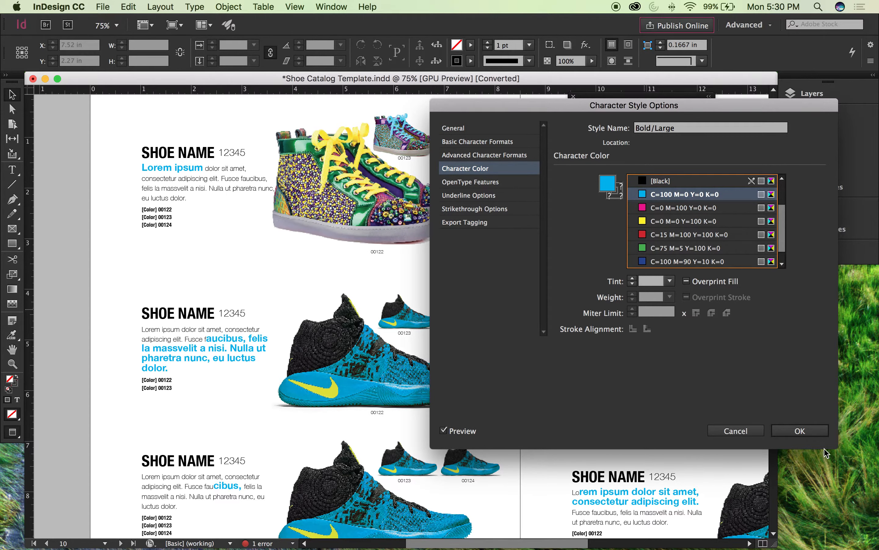
{"action": "left_click", "coordinate": [800, 431]}
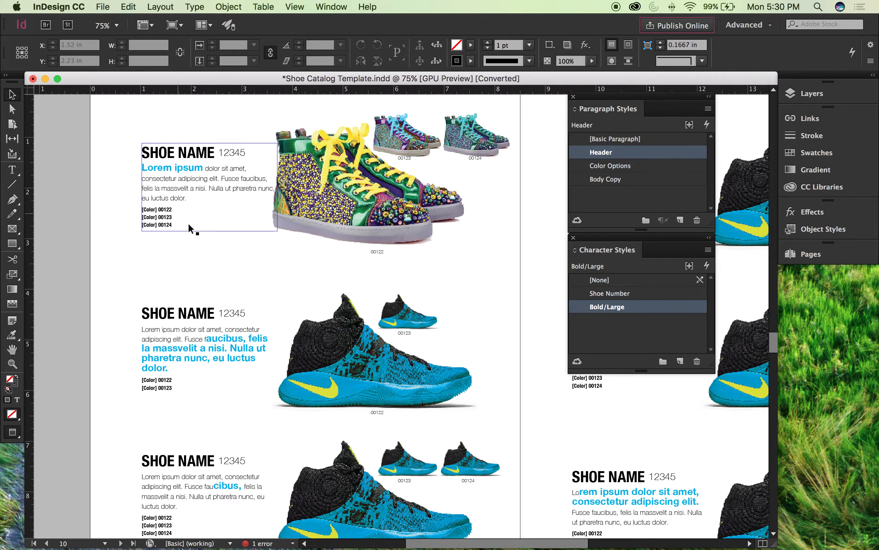
Step: Examine the text styled with Bold/Large in all the entries across both pages of the spread
{"action": "scroll", "coordinate": [192, 228], "scroll_direction": "down", "scroll_amount": 1}
{"action": "scroll", "coordinate": [481, 363], "scroll_direction": "right", "scroll_amount": 2}
{"action": "scroll", "coordinate": [356, 320], "scroll_direction": "right", "scroll_amount": 5}
{"action": "scroll", "coordinate": [355, 321], "scroll_direction": "left", "scroll_amount": 3}
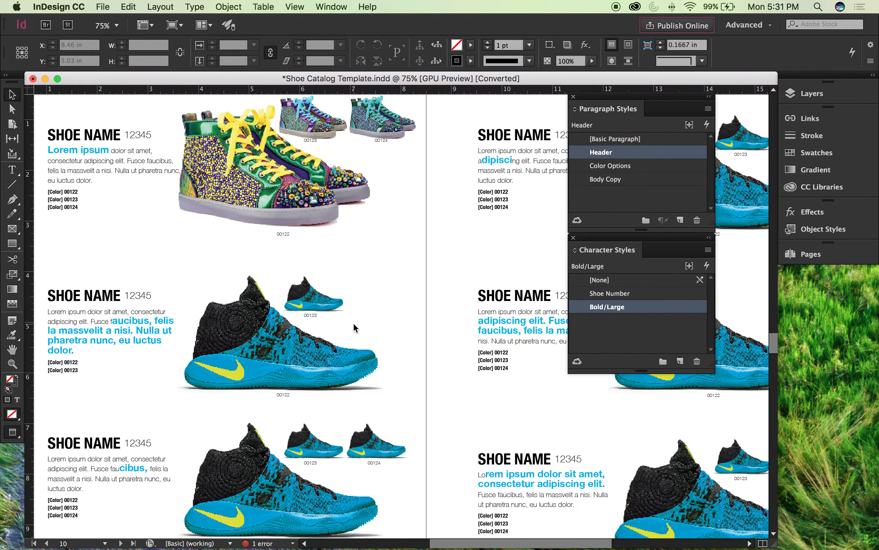
{"action": "scroll", "coordinate": [353, 322], "scroll_direction": "left", "scroll_amount": 1}
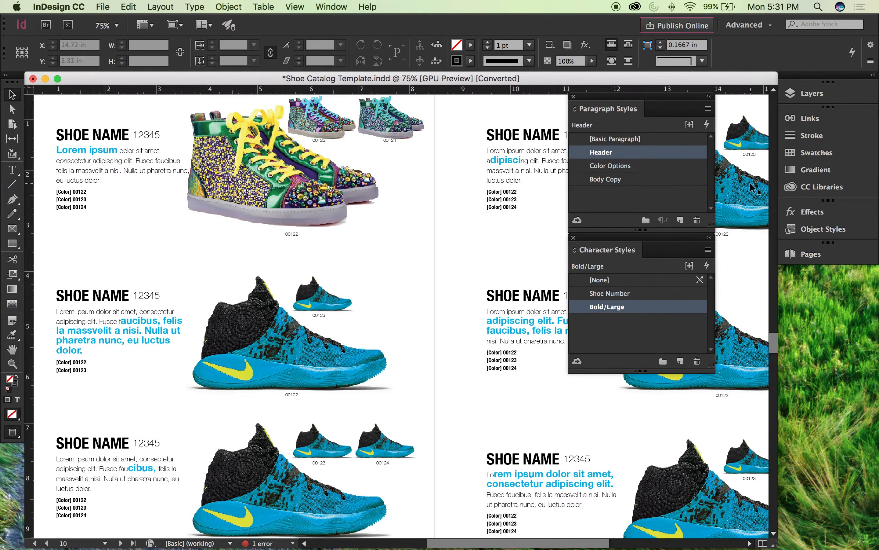
{"action": "scroll", "coordinate": [454, 256], "scroll_direction": "left", "scroll_amount": 1}
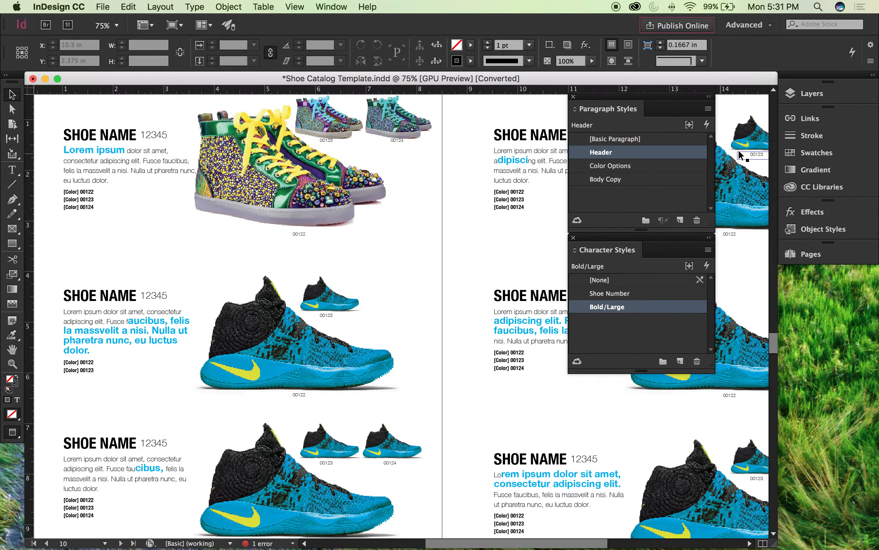
Step: Enlarge the Swatches panel to list every swatch, float it over the spread, and collapse the remaining panel group
{"action": "left_click", "coordinate": [816, 153]}
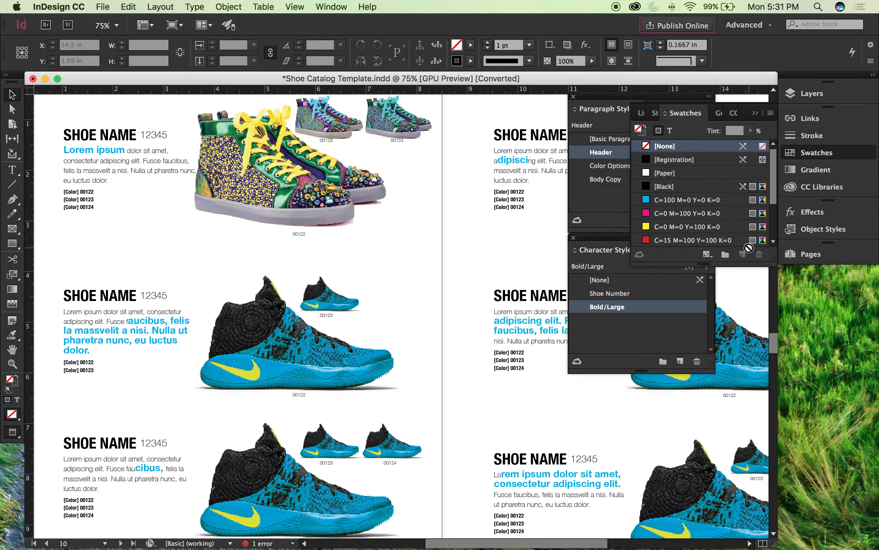
{"action": "left_click_drag", "start_coordinate": [776, 261], "coordinate": [795, 467]}
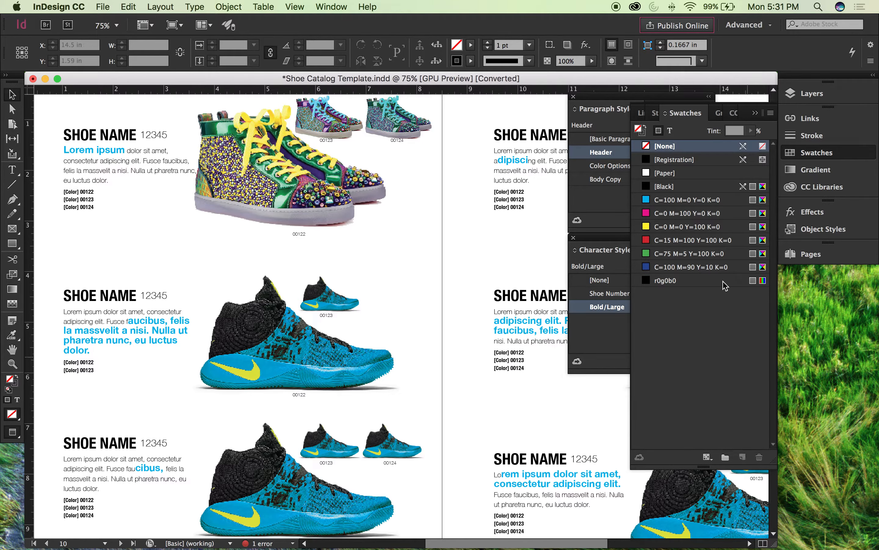
{"action": "left_click_drag", "start_coordinate": [685, 113], "coordinate": [447, 143]}
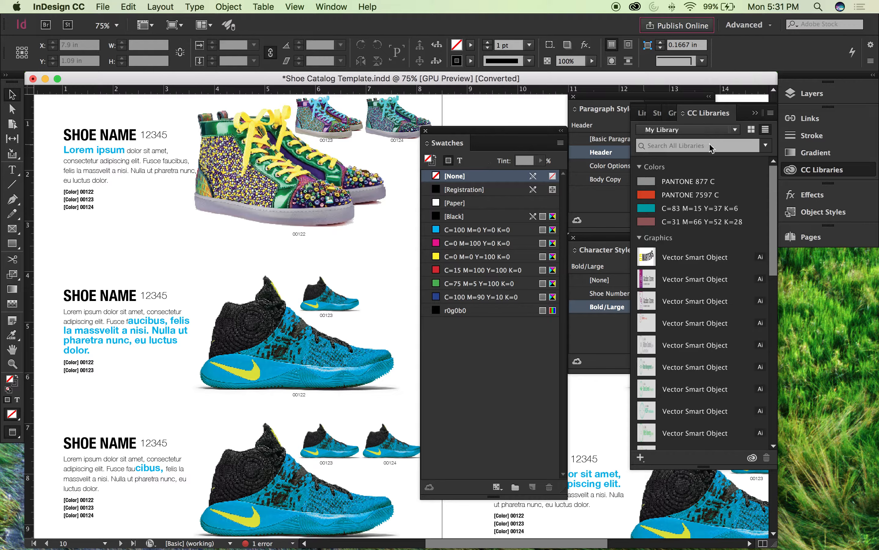
{"action": "left_click", "coordinate": [752, 113]}
Step: Dock Paragraph Styles as a collapsed panel and move the floating Character Styles panel clear of Swatches
{"action": "left_click_drag", "start_coordinate": [668, 101], "coordinate": [829, 261]}
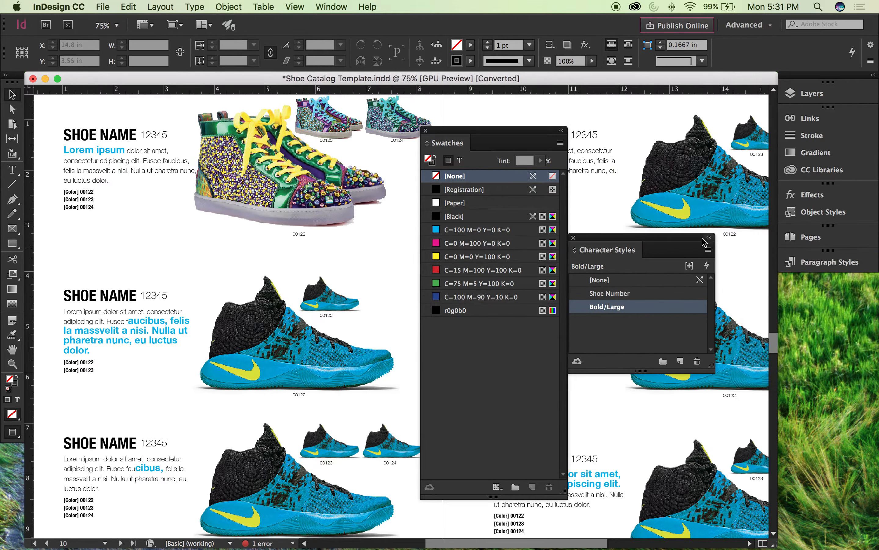
{"action": "left_click_drag", "start_coordinate": [645, 241], "coordinate": [807, 273]}
{"action": "left_click", "coordinate": [809, 287]}
{"action": "left_click_drag", "start_coordinate": [739, 285], "coordinate": [746, 343]}
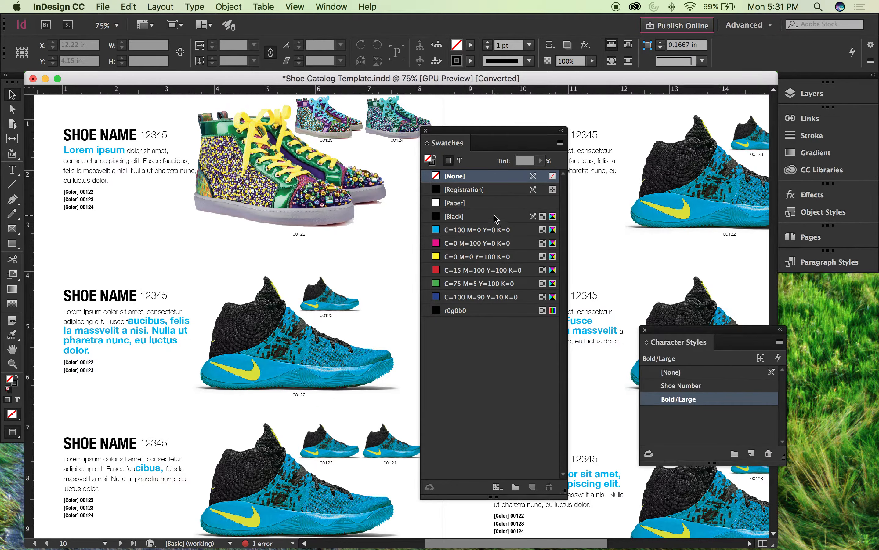
Step: Duplicate the cyan swatch C=100 M=0 Y=0 K=0
{"action": "left_click", "coordinate": [489, 230]}
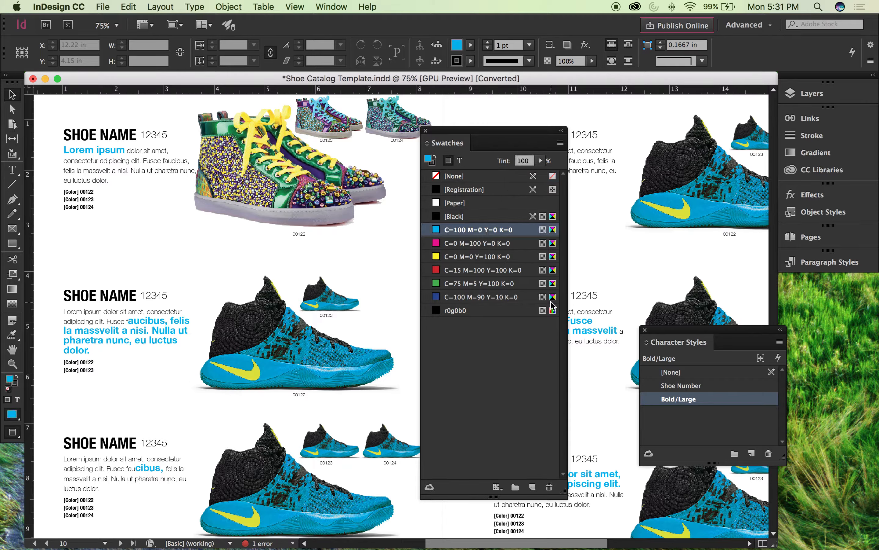
{"action": "left_click", "coordinate": [533, 487]}
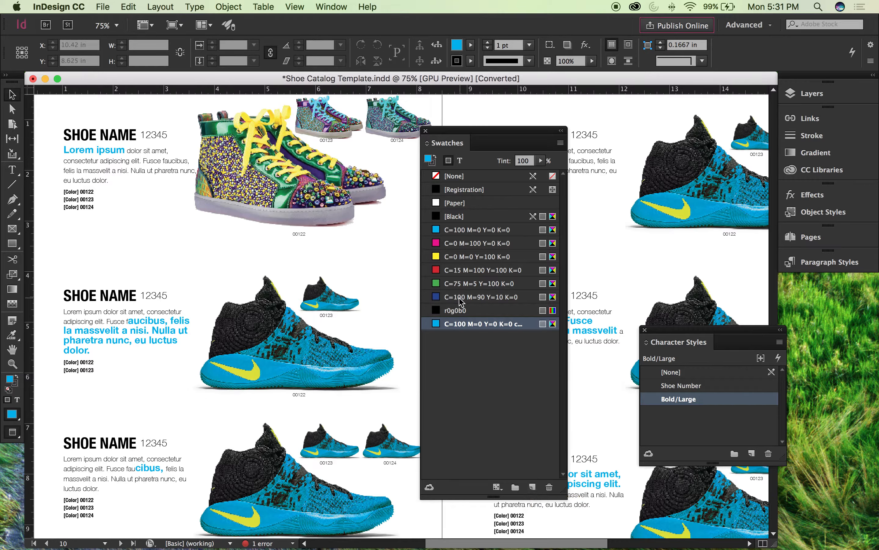
Step: Change the duplicated cyan swatch to C=0 M=84 Y=78 K=9 and dock the Swatches panel with the collapsed panels
{"action": "double_click", "coordinate": [456, 324]}
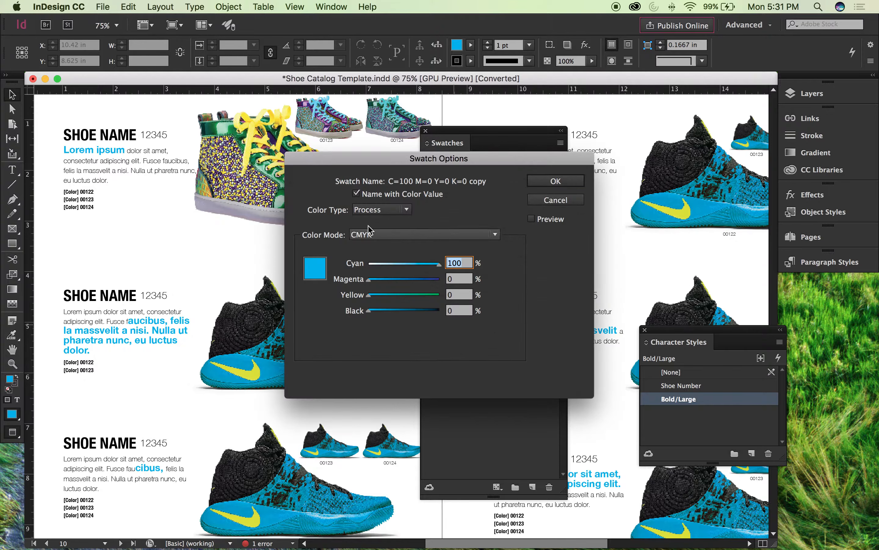
{"action": "left_click_drag", "start_coordinate": [419, 164], "coordinate": [676, 188]}
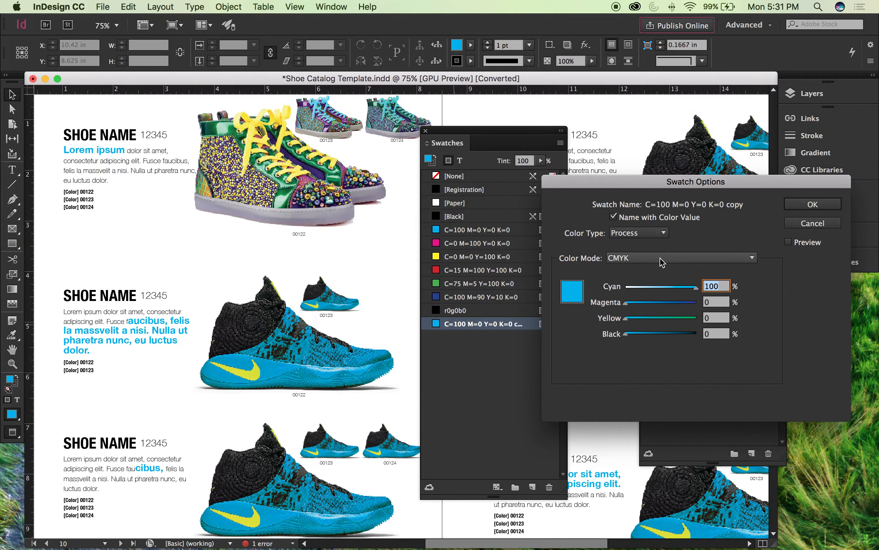
{"action": "mouse_move", "coordinate": [686, 304]}
{"action": "left_mouse_down"}
{"action": "mouse_move", "coordinate": [650, 301]}
{"action": "mouse_move", "coordinate": [675, 302]}
{"action": "mouse_move", "coordinate": [662, 319]}
{"action": "mouse_move", "coordinate": [680, 319]}
{"action": "left_mouse_up"}
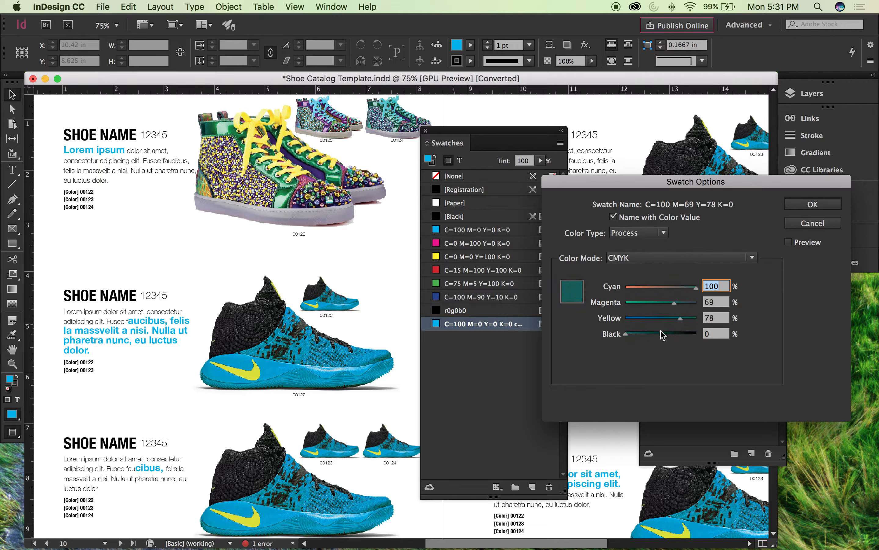
{"action": "left_click", "coordinate": [631, 333]}
{"action": "type", "text": "0"}
{"action": "left_click_drag", "start_coordinate": [671, 307], "coordinate": [685, 305]}
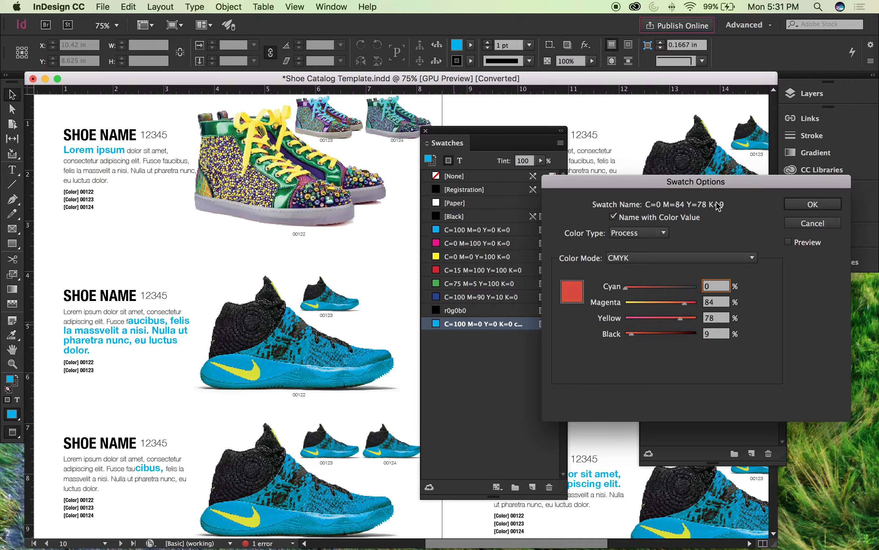
{"action": "left_click", "coordinate": [815, 205]}
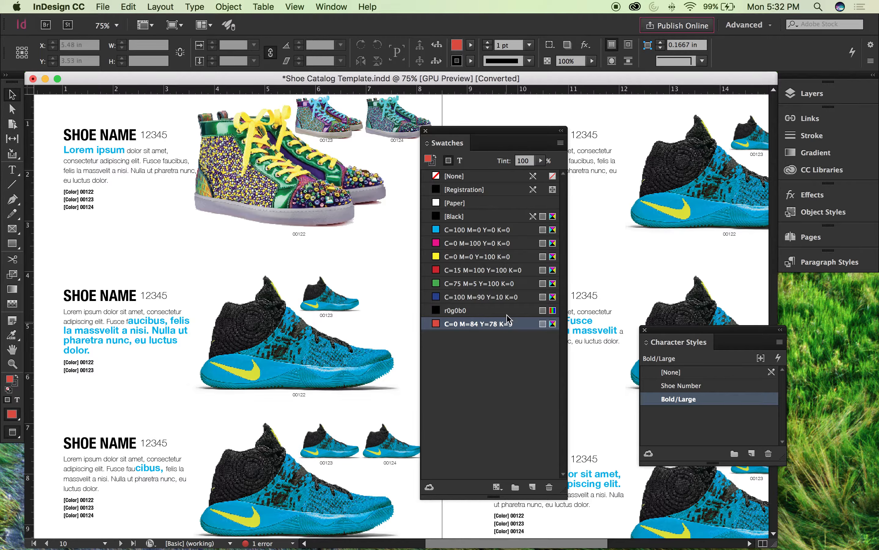
{"action": "left_click_drag", "start_coordinate": [466, 133], "coordinate": [755, 279]}
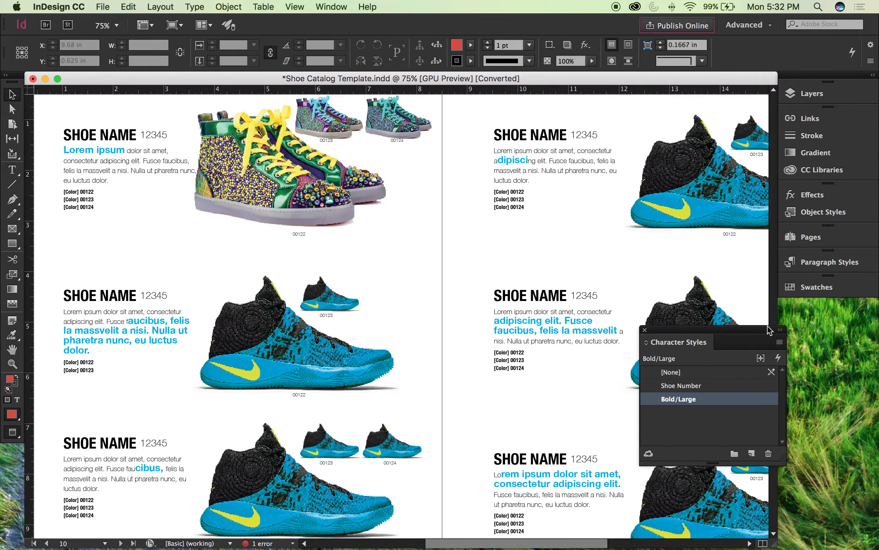
Step: Change the Bold/Large character style's color to the custom swatch C=0 M=84 Y=78 K=9
{"action": "double_click", "coordinate": [685, 399]}
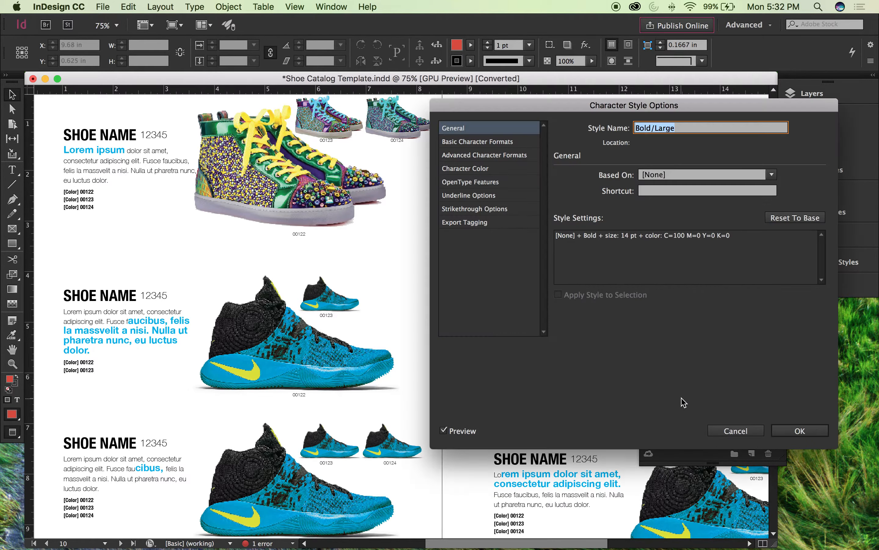
{"action": "left_click", "coordinate": [488, 143]}
{"action": "left_click", "coordinate": [480, 167]}
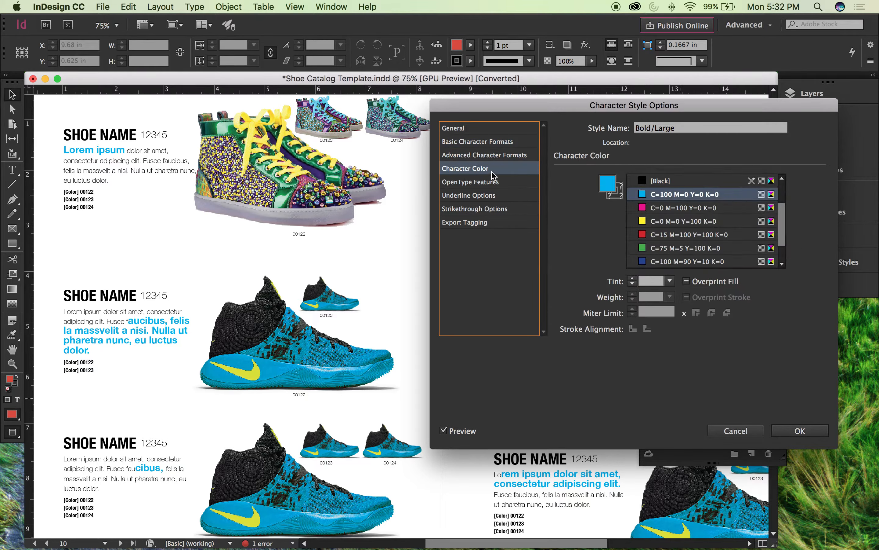
{"action": "left_click", "coordinate": [474, 181]}
{"action": "left_click", "coordinate": [473, 196]}
{"action": "left_click", "coordinate": [472, 222]}
{"action": "left_click", "coordinate": [472, 184]}
{"action": "left_click", "coordinate": [472, 195]}
{"action": "left_click", "coordinate": [472, 184]}
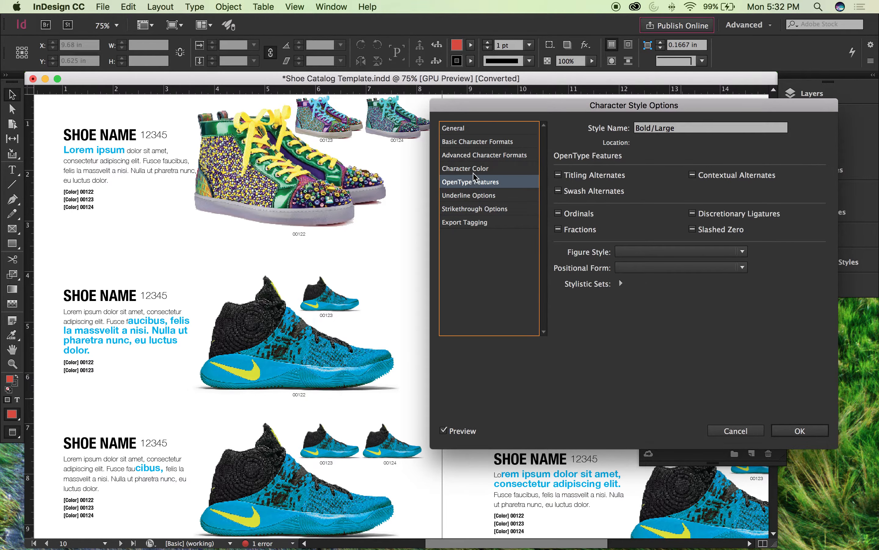
{"action": "left_click", "coordinate": [479, 171]}
{"action": "scroll", "coordinate": [783, 225], "scroll_direction": "down", "scroll_amount": 3}
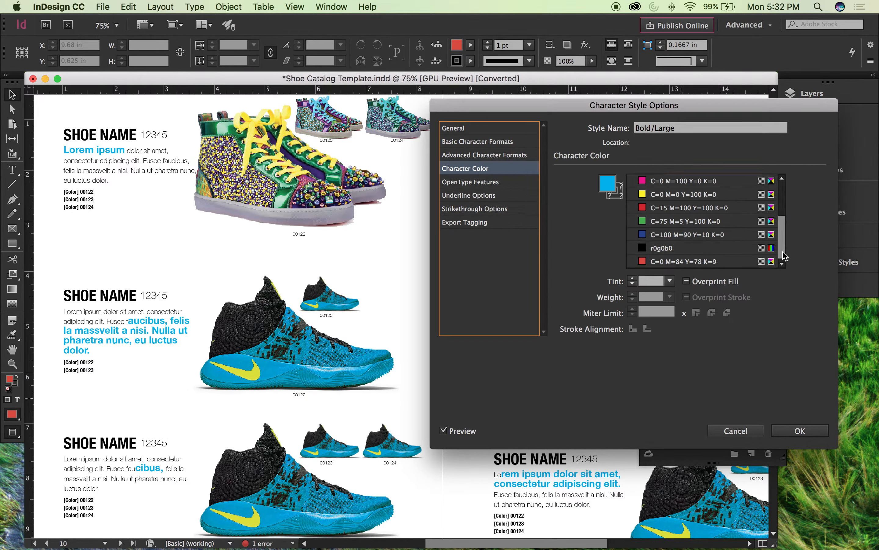
{"action": "left_click", "coordinate": [671, 261]}
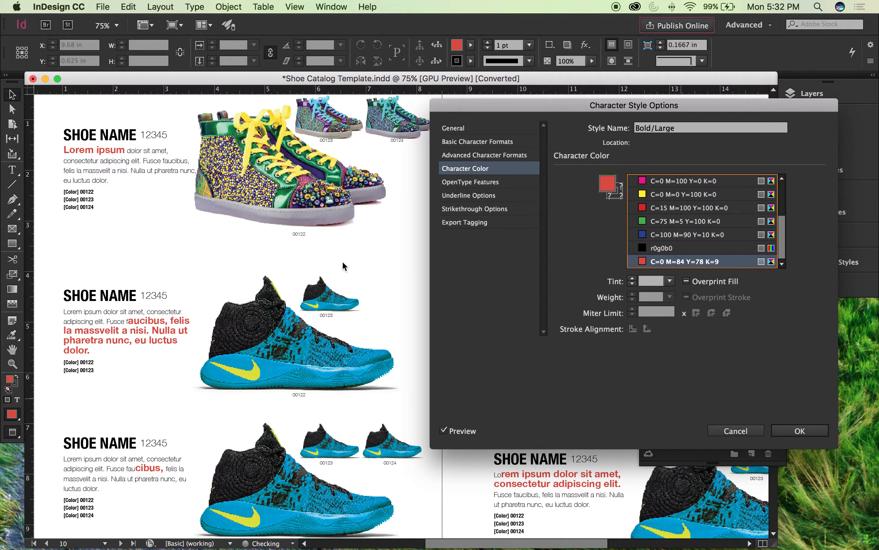
{"action": "left_click", "coordinate": [778, 433]}
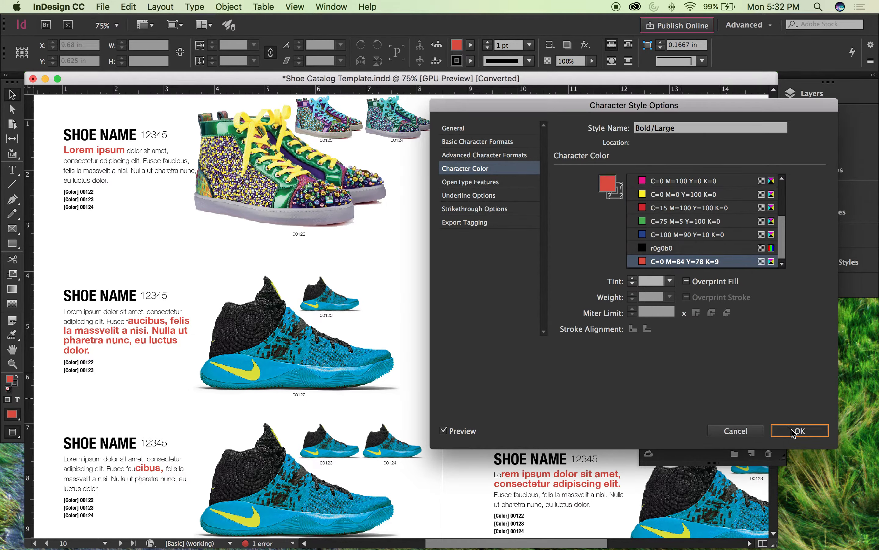
Step: Recolor "adipiscing elit. Fusce faucibus, felis la massvelit" in the right page's second entry with the green swatch C=75 M=5 Y=100 K=0
{"action": "scroll", "coordinate": [425, 276], "scroll_direction": "left", "scroll_amount": 1}
{"action": "scroll", "coordinate": [424, 277], "scroll_direction": "left", "scroll_amount": 3}
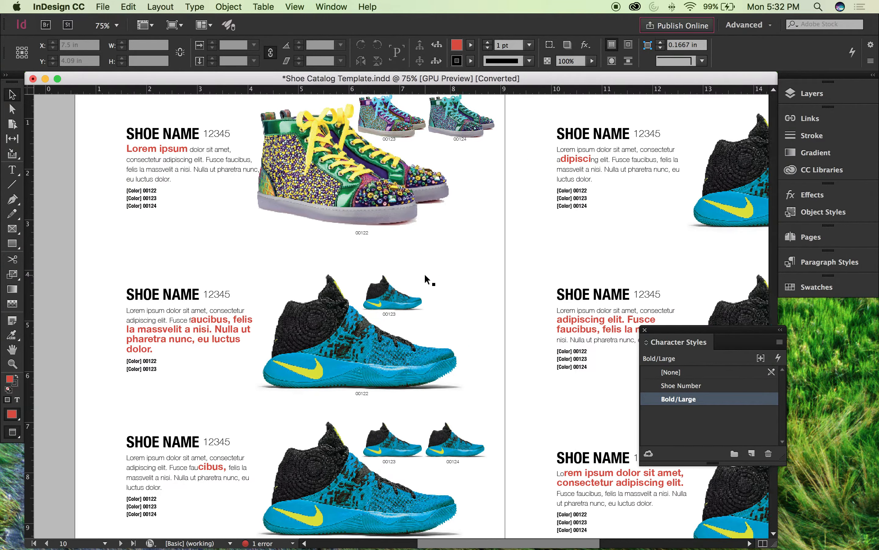
{"action": "scroll", "coordinate": [424, 277], "scroll_direction": "up", "scroll_amount": 2}
{"action": "scroll", "coordinate": [424, 274], "scroll_direction": "down", "scroll_amount": 2}
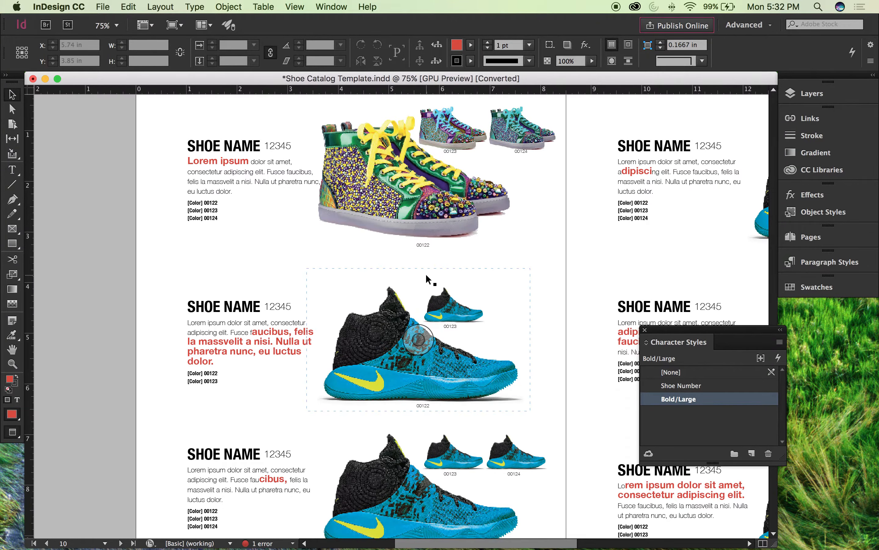
{"action": "scroll", "coordinate": [520, 252], "scroll_direction": "down", "scroll_amount": 2}
{"action": "scroll", "coordinate": [523, 253], "scroll_direction": "right", "scroll_amount": 2}
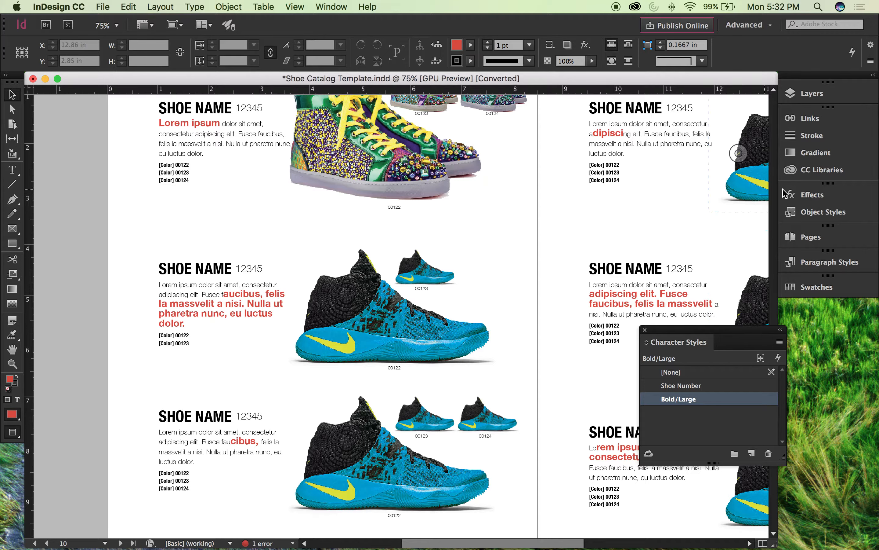
{"action": "left_click", "coordinate": [624, 277]}
{"action": "double_click", "coordinate": [621, 289]}
{"action": "left_click_drag", "start_coordinate": [593, 294], "coordinate": [708, 303]}
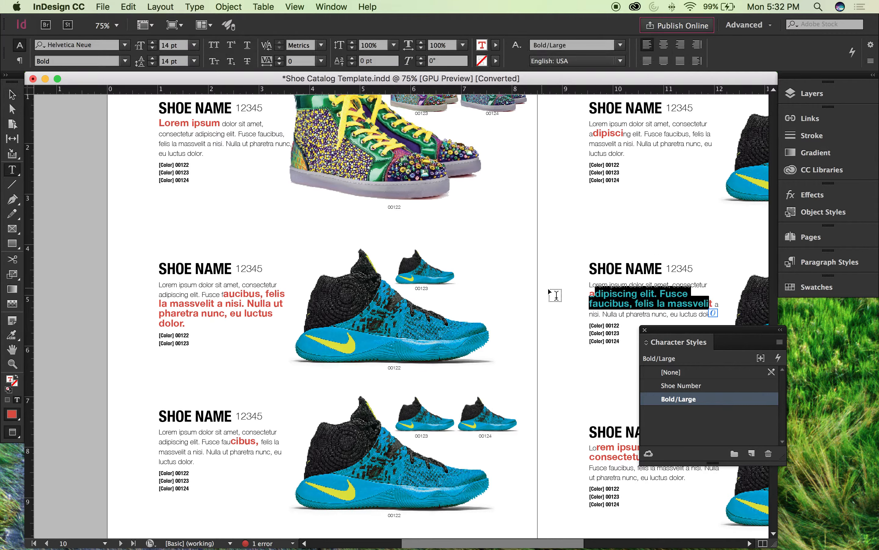
{"action": "left_click_drag", "start_coordinate": [589, 293], "coordinate": [712, 302]}
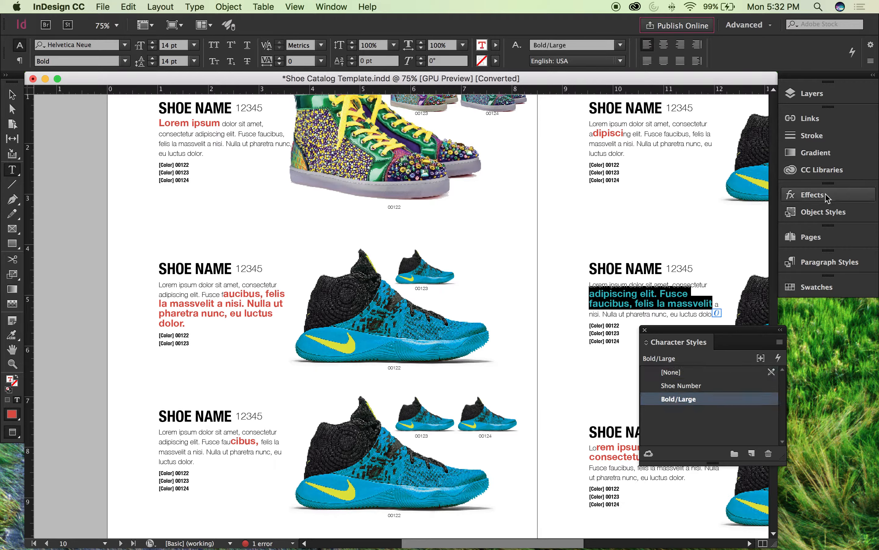
{"action": "left_click", "coordinate": [814, 287]}
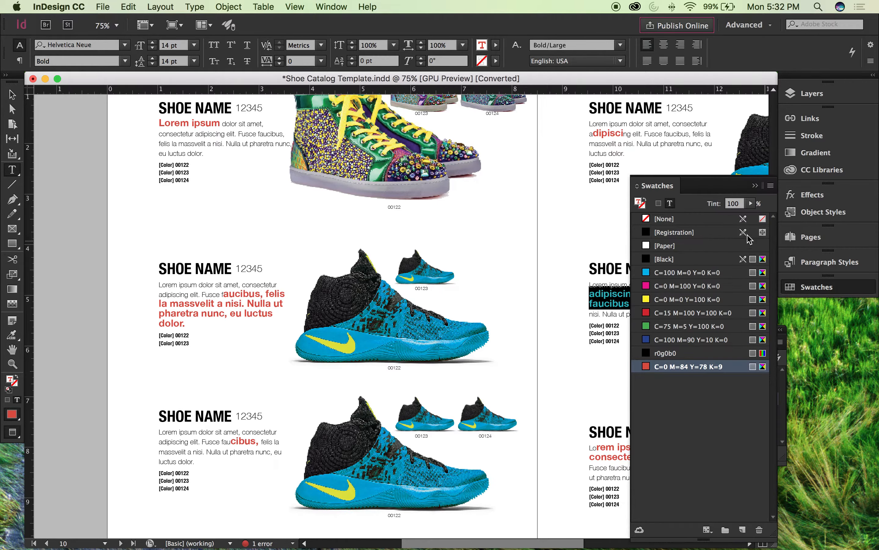
{"action": "left_click", "coordinate": [690, 327]}
{"action": "left_click", "coordinate": [540, 242]}
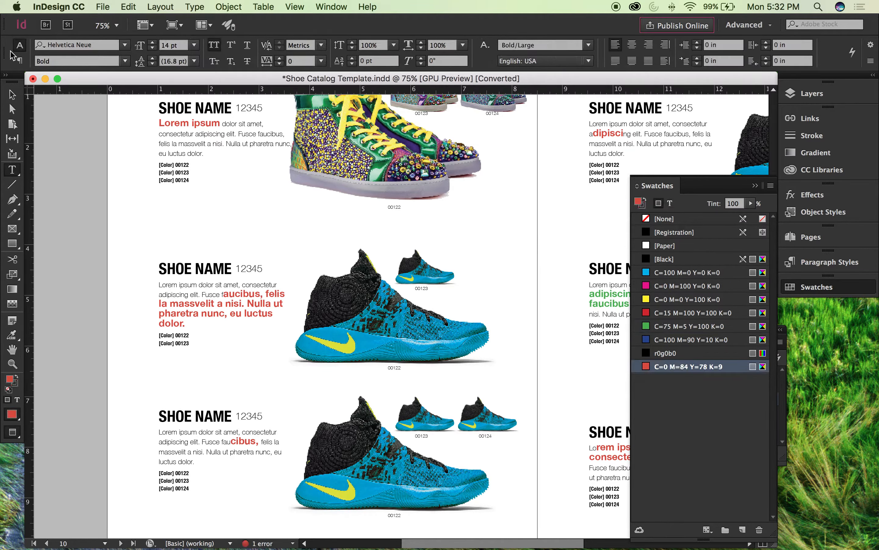
{"action": "left_click", "coordinate": [11, 95]}
{"action": "left_click", "coordinate": [755, 186]}
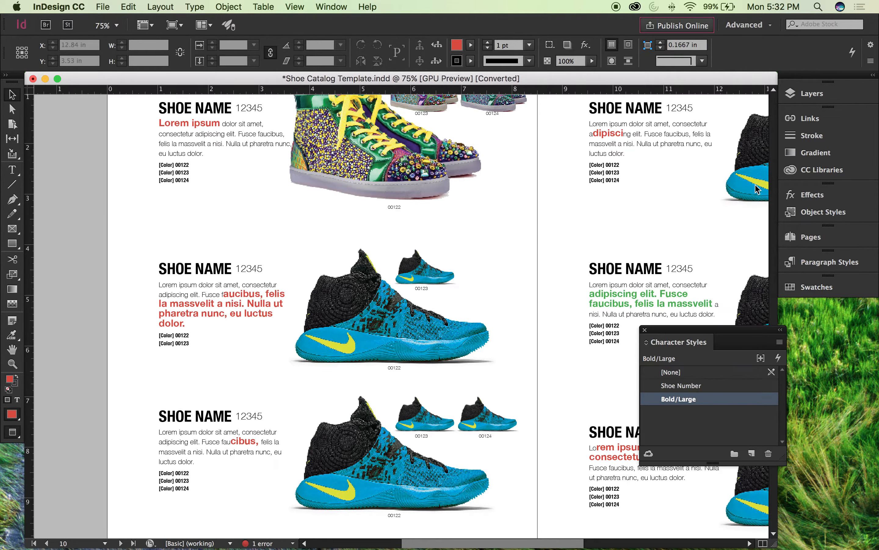
Step: Float the Paragraph Styles panel over the spread and dock Character Styles with the collapsed panels
{"action": "scroll", "coordinate": [650, 222], "scroll_direction": "right", "scroll_amount": 5}
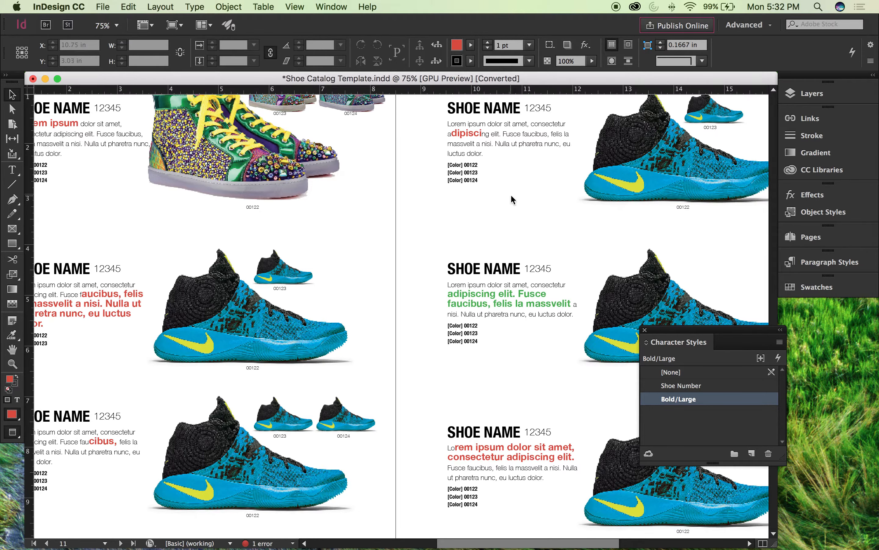
{"action": "scroll", "coordinate": [510, 200], "scroll_direction": "left", "scroll_amount": 6}
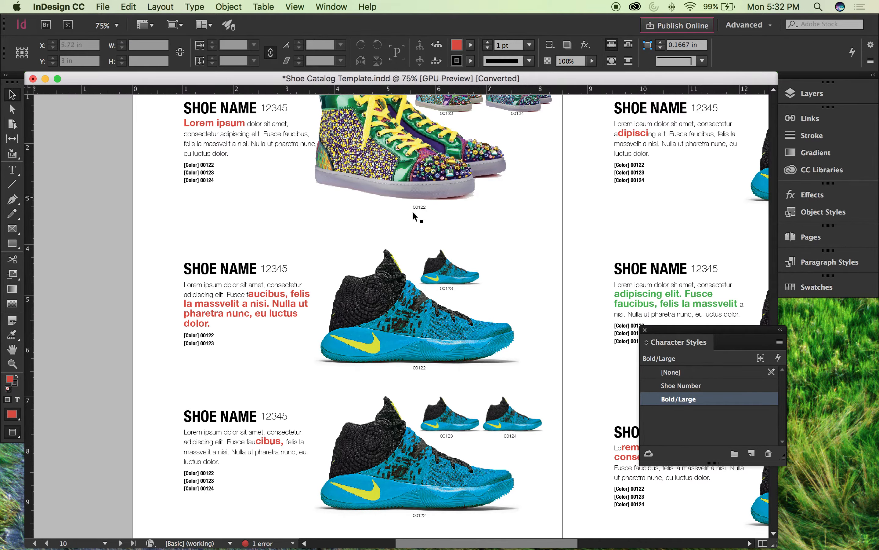
{"action": "scroll", "coordinate": [323, 179], "scroll_direction": "up", "scroll_amount": 2}
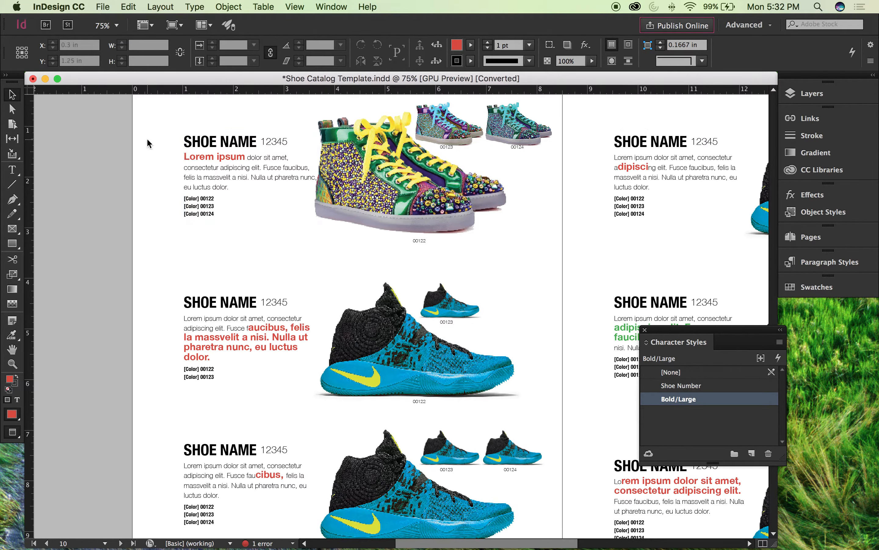
{"action": "left_click", "coordinate": [830, 266]}
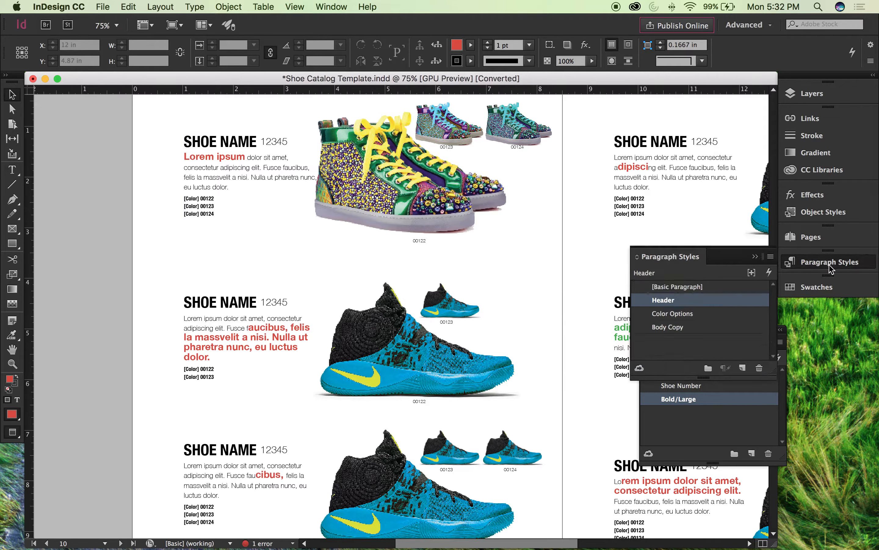
{"action": "left_click_drag", "start_coordinate": [719, 268], "coordinate": [616, 135]}
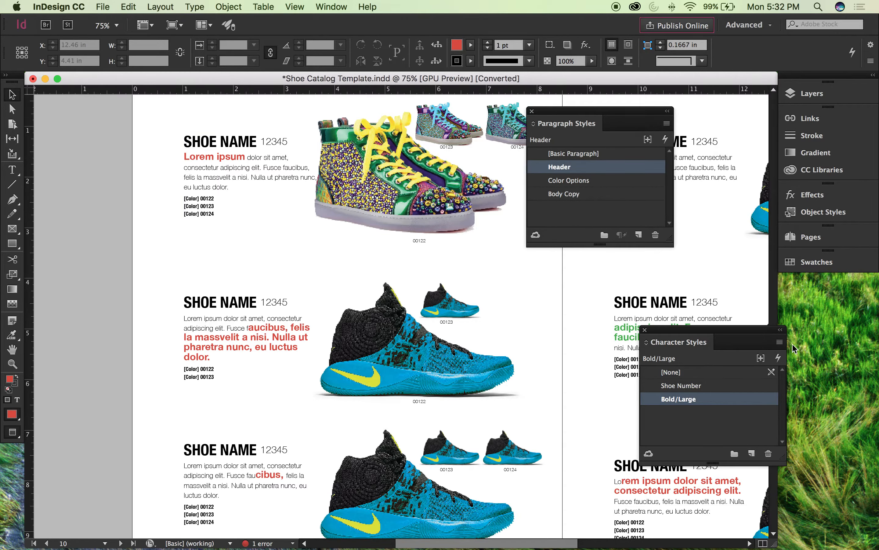
{"action": "left_click_drag", "start_coordinate": [755, 325], "coordinate": [829, 282]}
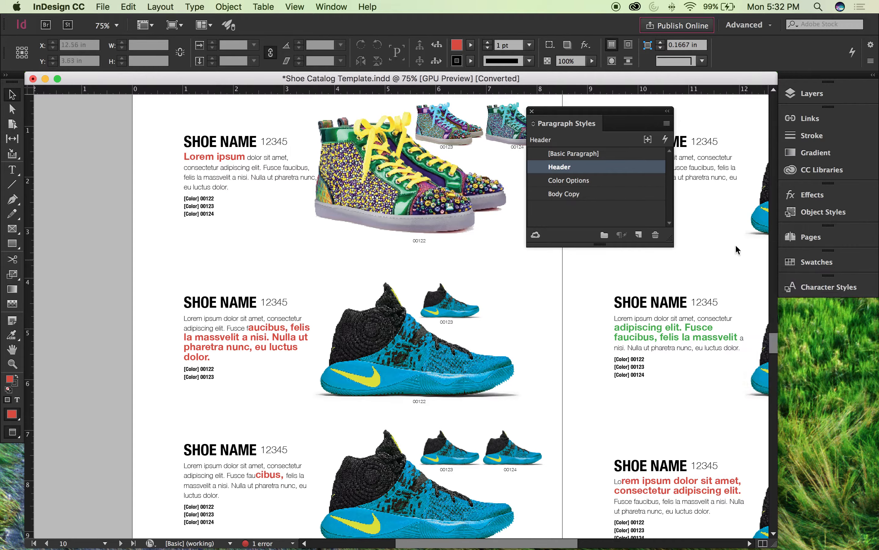
Step: Set the Header paragraph style's font family to American Typewriter and turn on the preview, with the right page's first entry in view
{"action": "left_click", "coordinate": [696, 220]}
{"action": "key", "text": "super+equal"}
{"action": "key", "text": "super+equal"}
{"action": "left_click_drag", "start_coordinate": [391, 198], "coordinate": [334, 172]}
{"action": "key", "text": "super+shift+a"}
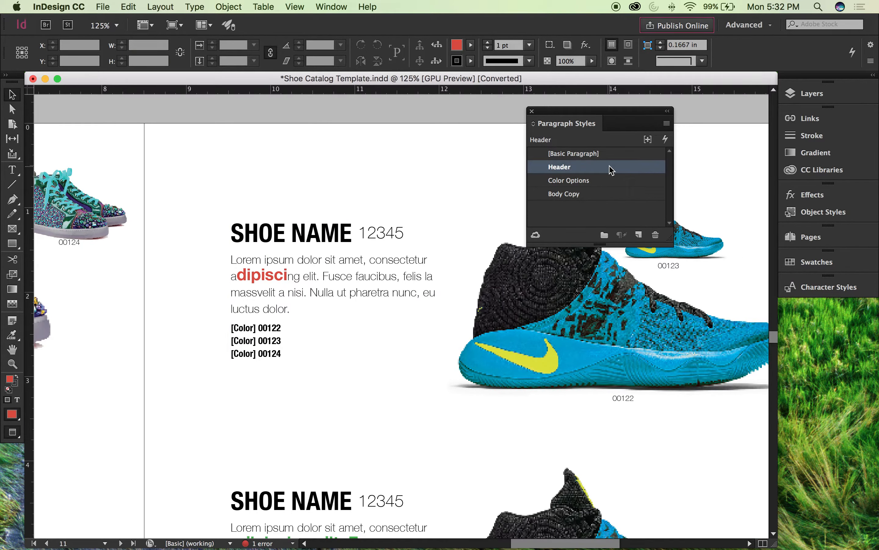
{"action": "double_click", "coordinate": [617, 167]}
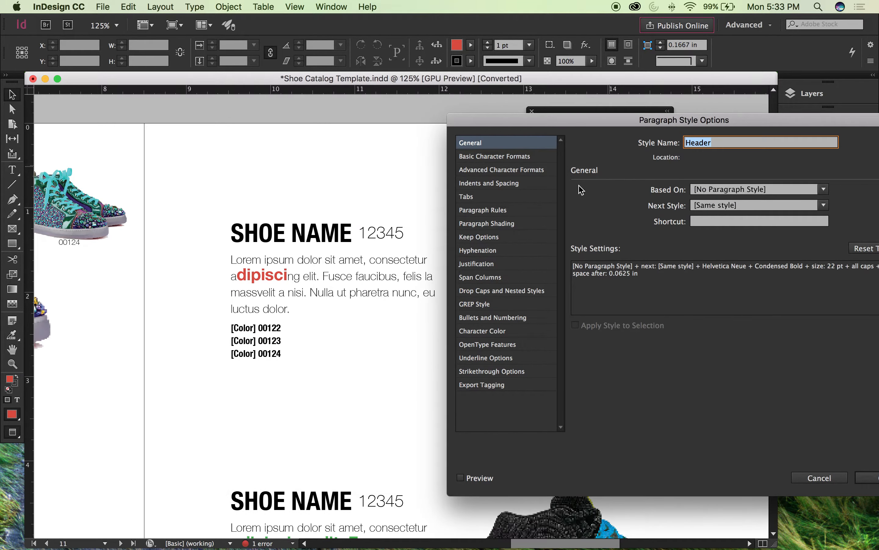
{"action": "left_click", "coordinate": [510, 159]}
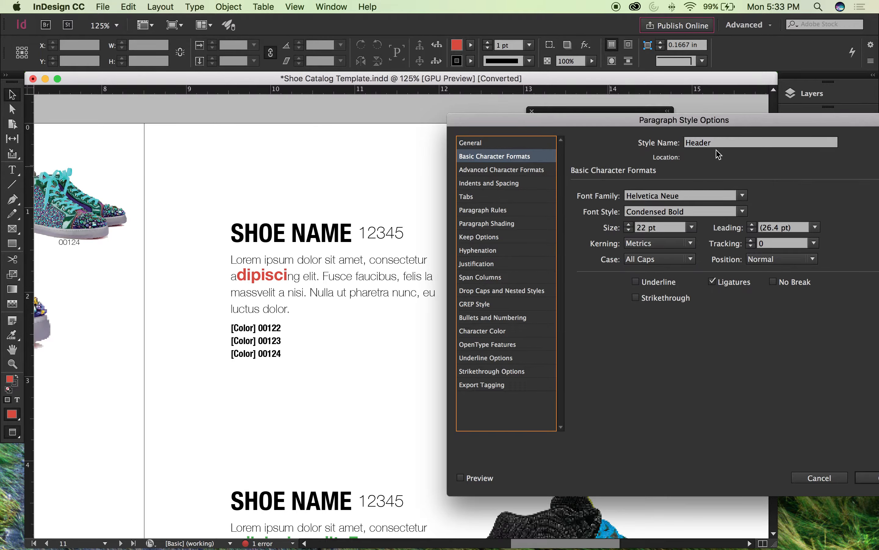
{"action": "left_click", "coordinate": [744, 196]}
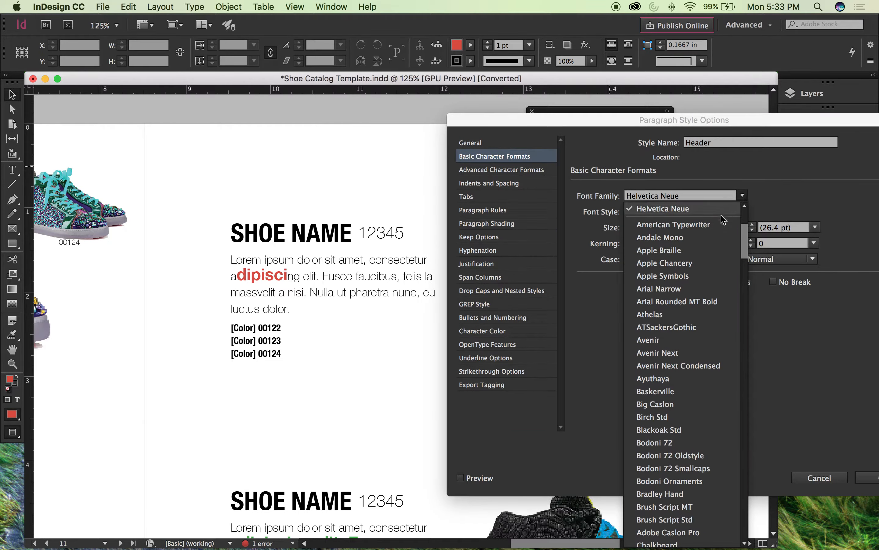
{"action": "left_click", "coordinate": [672, 224]}
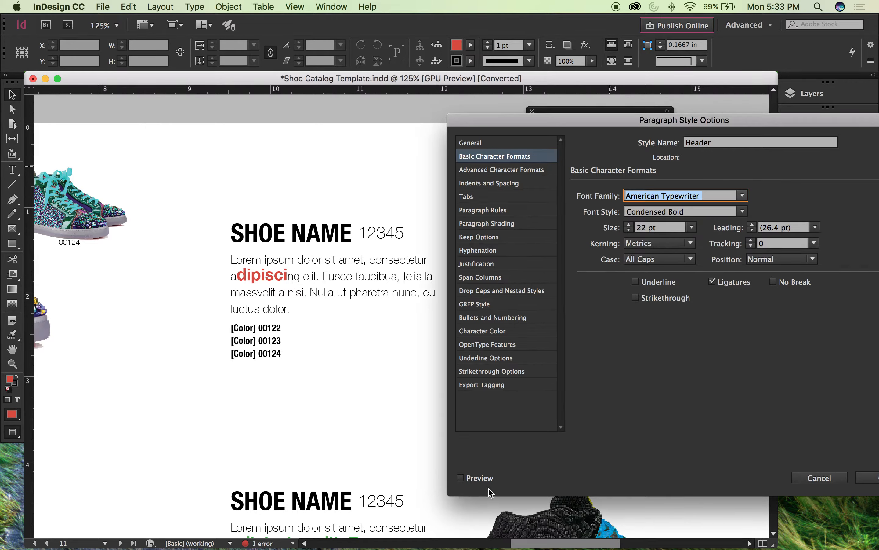
{"action": "left_click", "coordinate": [463, 480]}
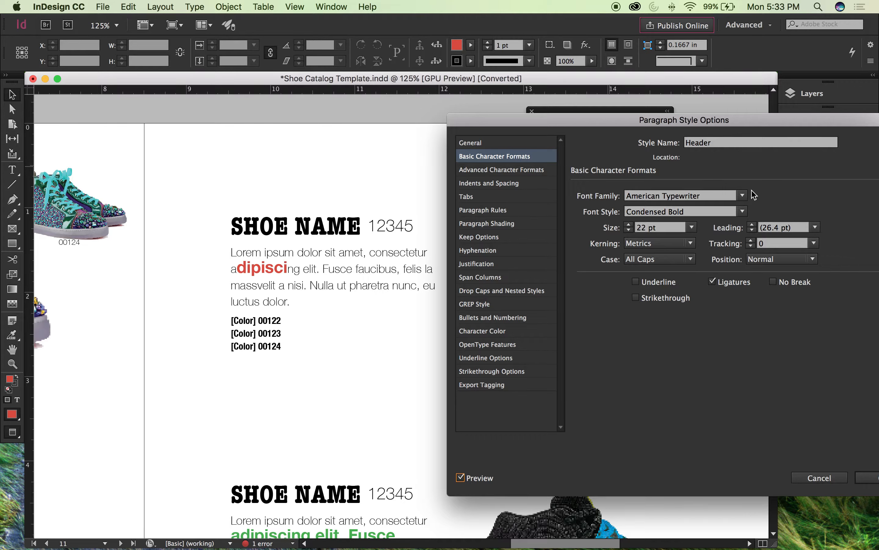
Step: Try a light font style for the Header paragraph style and switch its font family to Avenir
{"action": "left_click", "coordinate": [743, 212]}
{"action": "left_click", "coordinate": [667, 227]}
{"action": "left_click", "coordinate": [743, 196]}
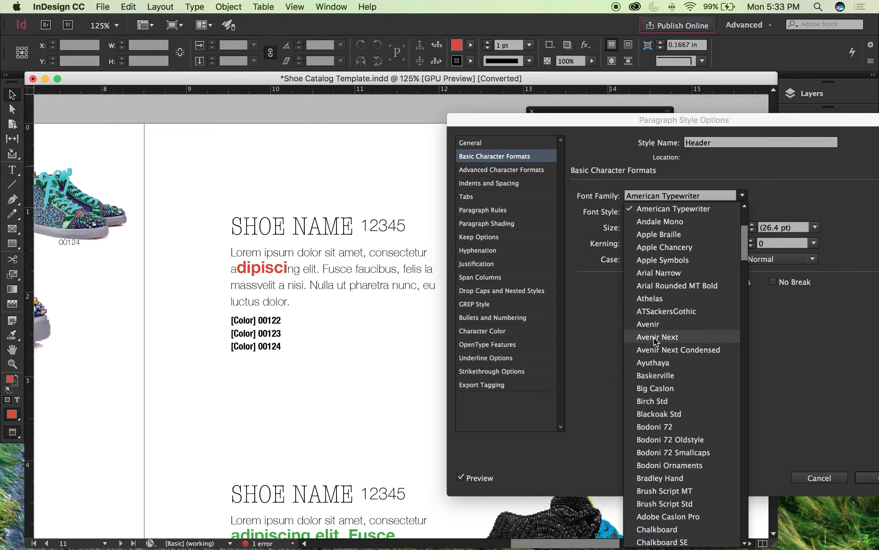
{"action": "left_click", "coordinate": [658, 324]}
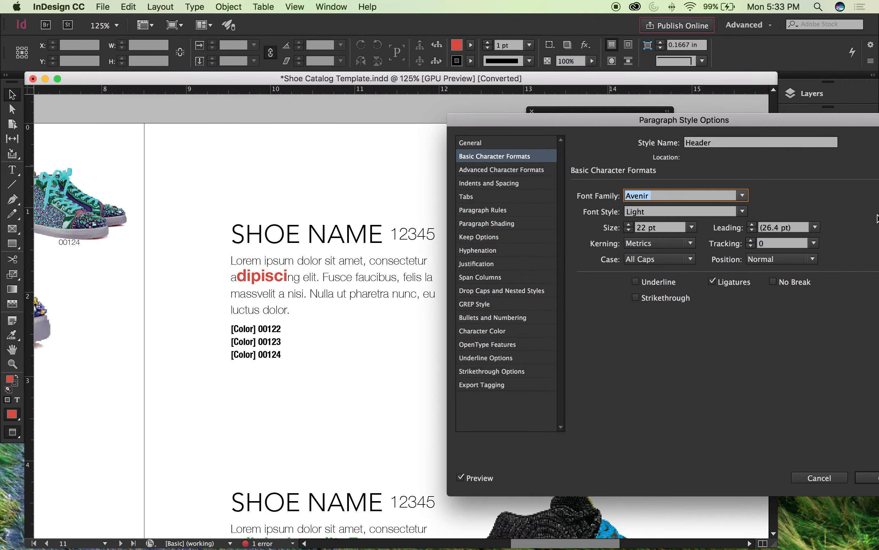
Step: Set the Header paragraph style's font family to Bodoni 72 Oldstyle
{"action": "left_click", "coordinate": [743, 195]}
{"action": "scroll", "coordinate": [684, 273], "scroll_direction": "down", "scroll_amount": 3}
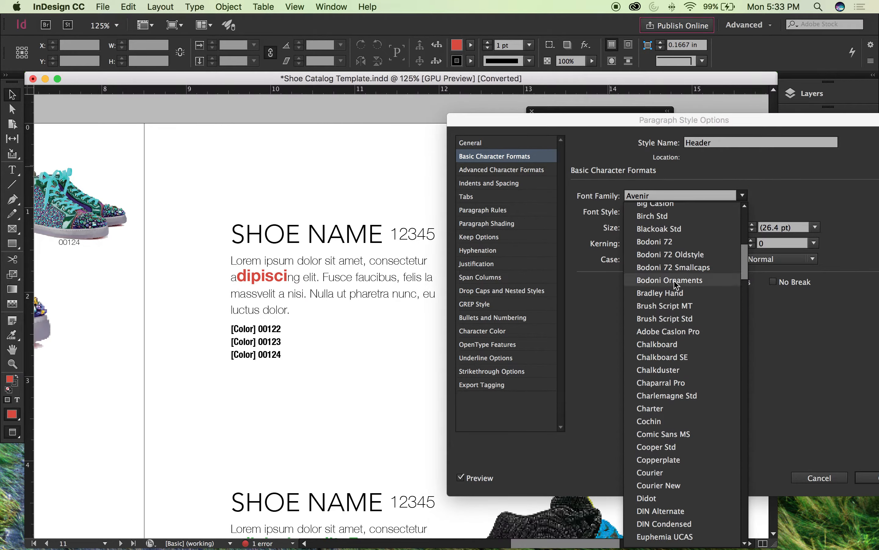
{"action": "left_click", "coordinate": [677, 256]}
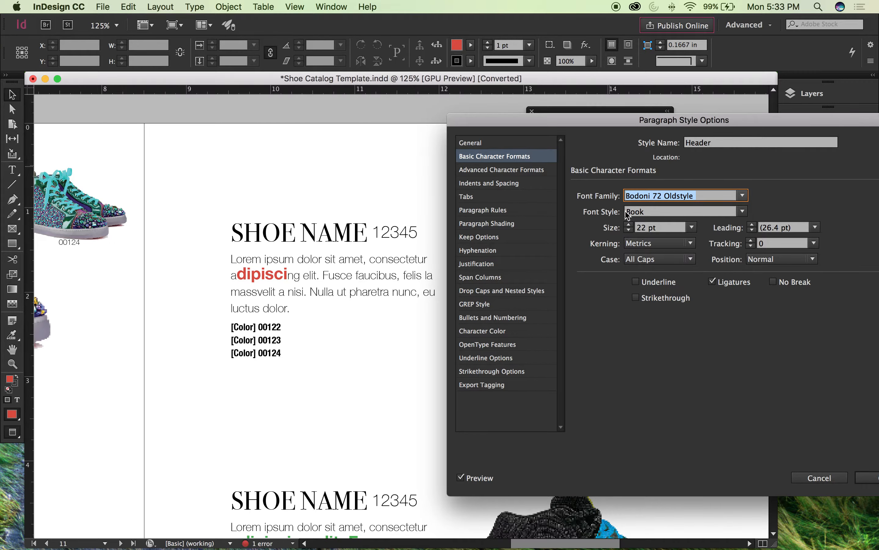
Step: Increase the Header paragraph style's tracking to 175
{"action": "left_click", "coordinate": [789, 231]}
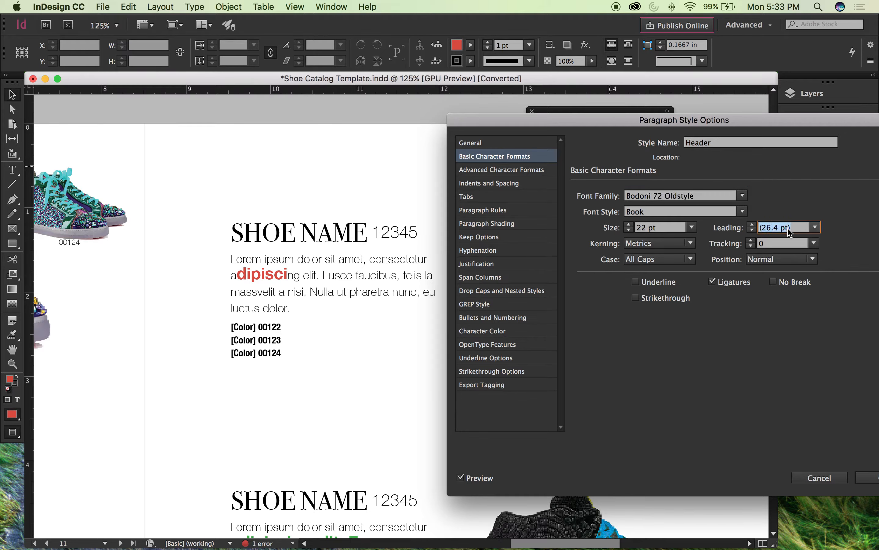
{"action": "left_click", "coordinate": [778, 241]}
{"action": "type", "text": "100"}
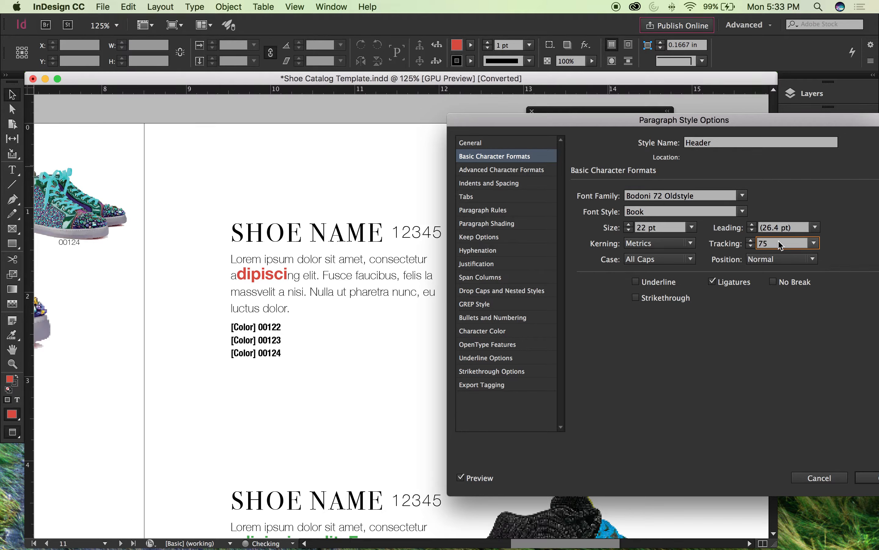
{"action": "key", "text": "shift+Up"}
{"action": "key", "text": "shift+Up"}
{"action": "key", "text": "shift+Up"}
{"action": "key", "text": "shift+Down"}
{"action": "key", "text": "shift+Up"}
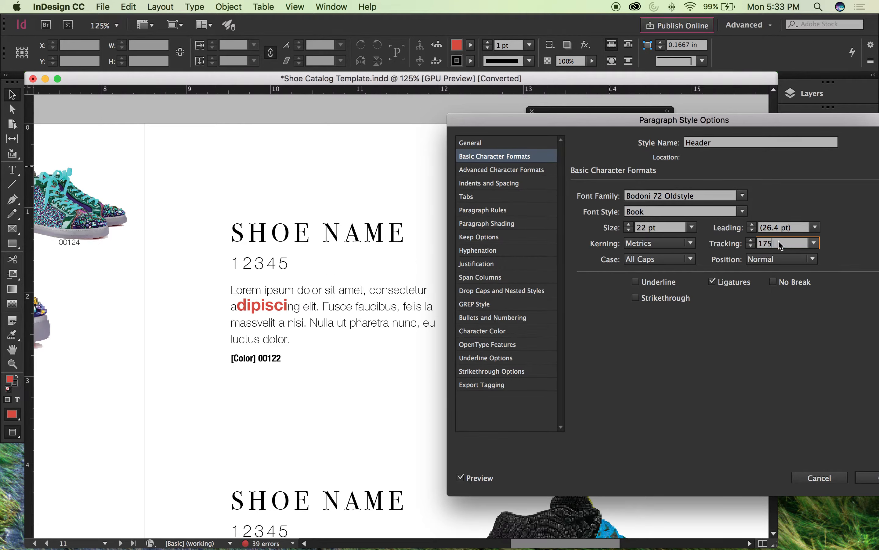
Step: Reduce the Header paragraph style's font size to 20 pt
{"action": "left_click", "coordinate": [685, 229]}
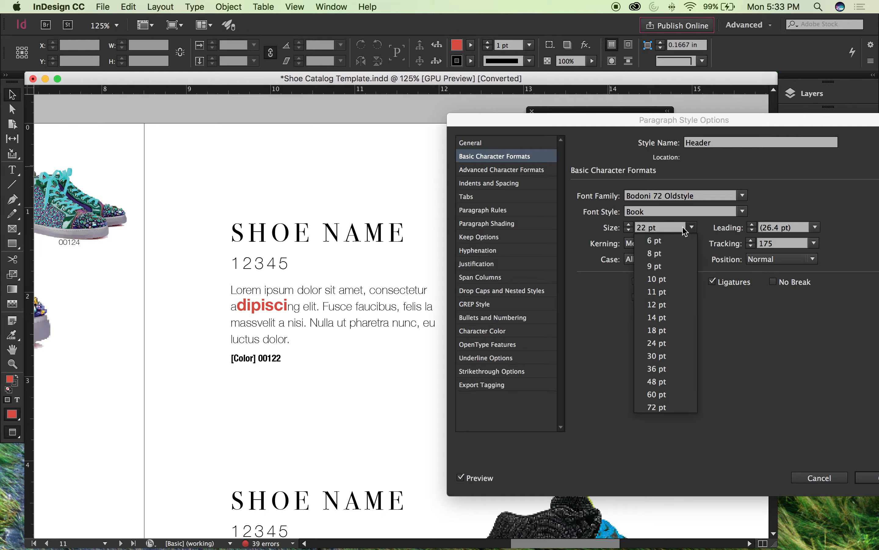
{"action": "left_click", "coordinate": [665, 228]}
{"action": "type", "text": "10"}
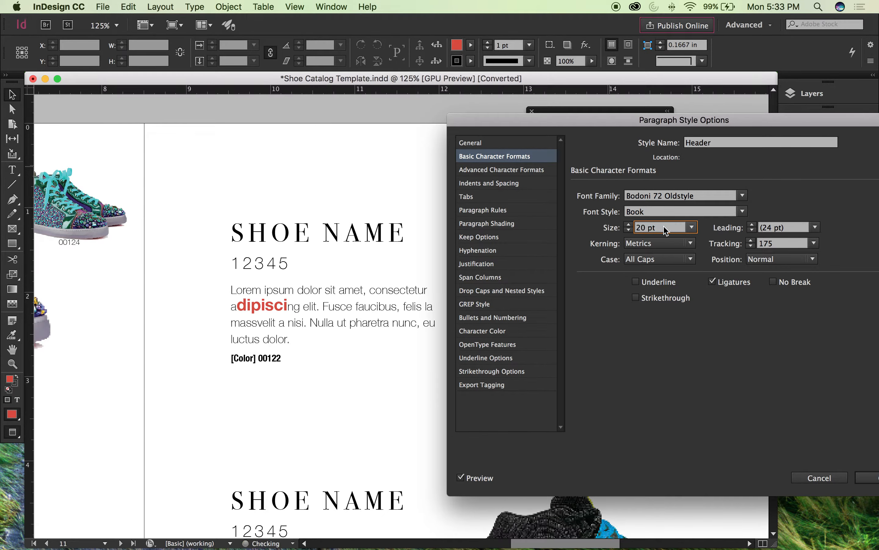
Step: Reduce the Header paragraph style's font size to 14 pt and set its font style to Book Italic
{"action": "key", "text": "Down"}
{"action": "key", "text": "Down"}
{"action": "key", "text": "Down"}
{"action": "key", "text": "Down"}
{"action": "key", "text": "Down"}
{"action": "key", "text": "Down"}
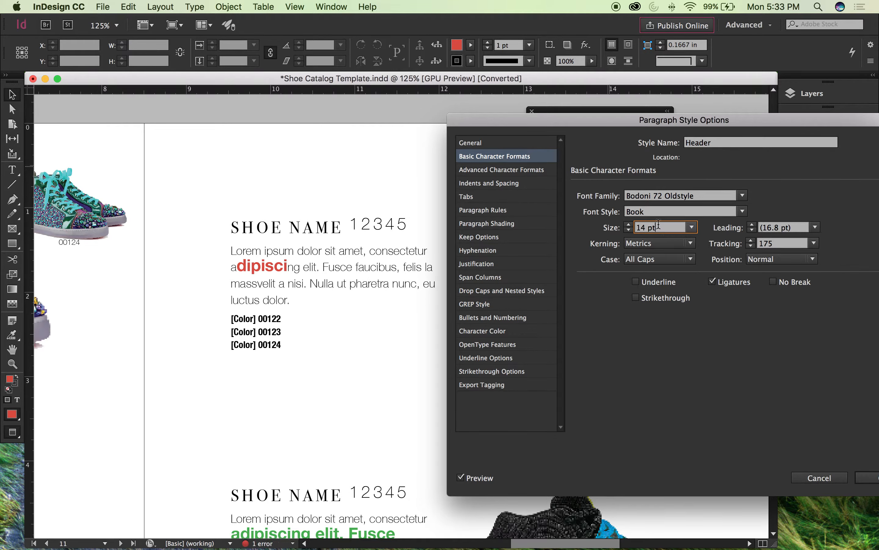
{"action": "left_click", "coordinate": [743, 210]}
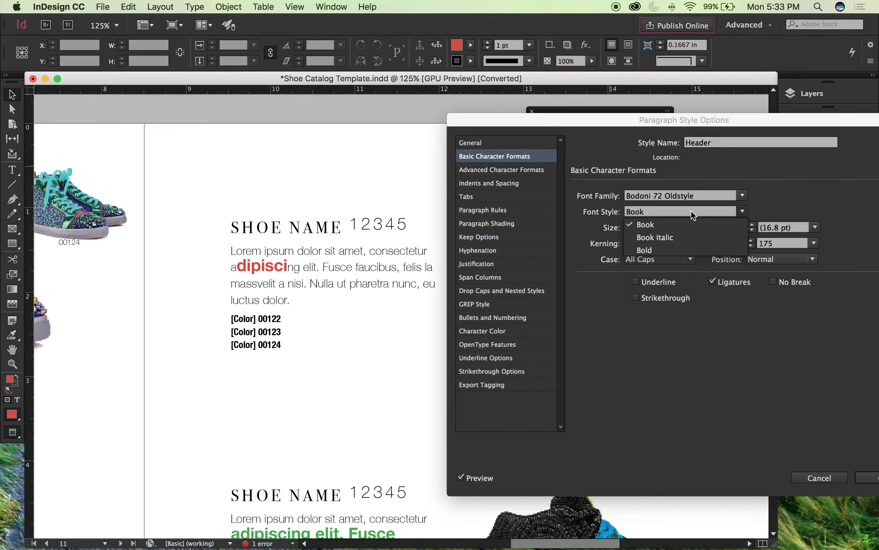
{"action": "left_click", "coordinate": [665, 238]}
Step: Increase the Header paragraph style's tracking to 225 and apply the style changes
{"action": "left_click", "coordinate": [772, 244]}
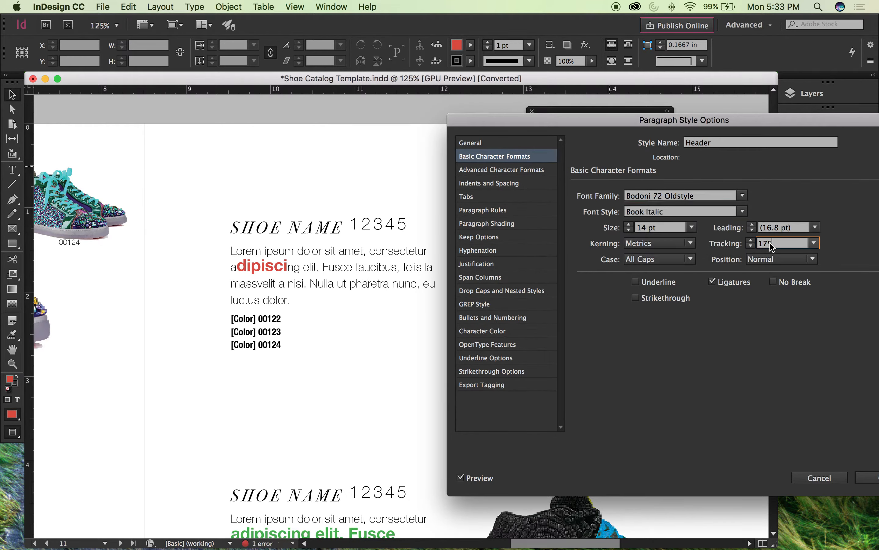
{"action": "double_click", "coordinate": [770, 243]}
{"action": "key", "text": "shift+Up"}
{"action": "key", "text": "shift+Up"}
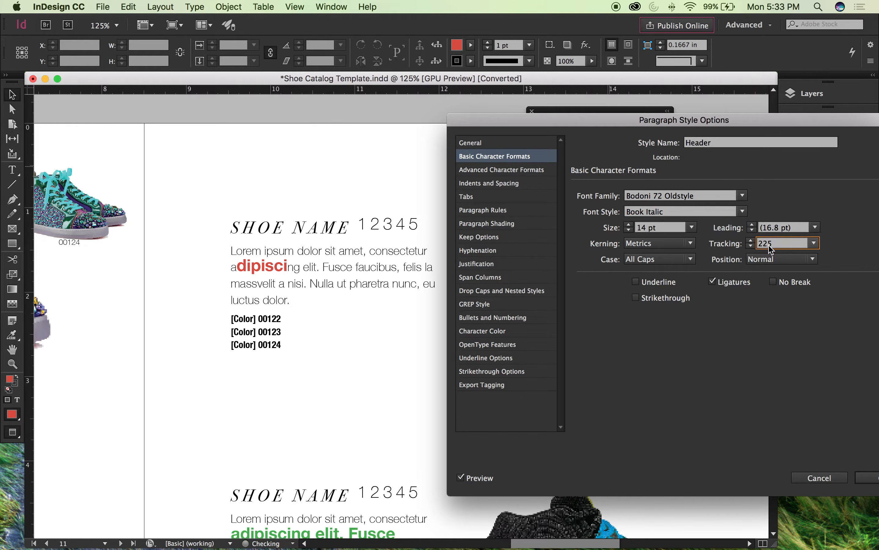
{"action": "left_click_drag", "start_coordinate": [788, 123], "coordinate": [594, 122]}
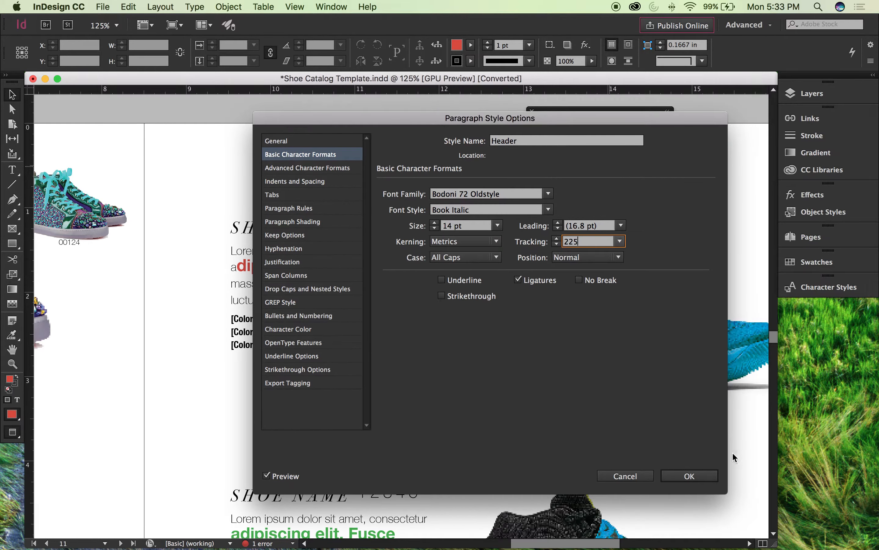
{"action": "left_click", "coordinate": [690, 476]}
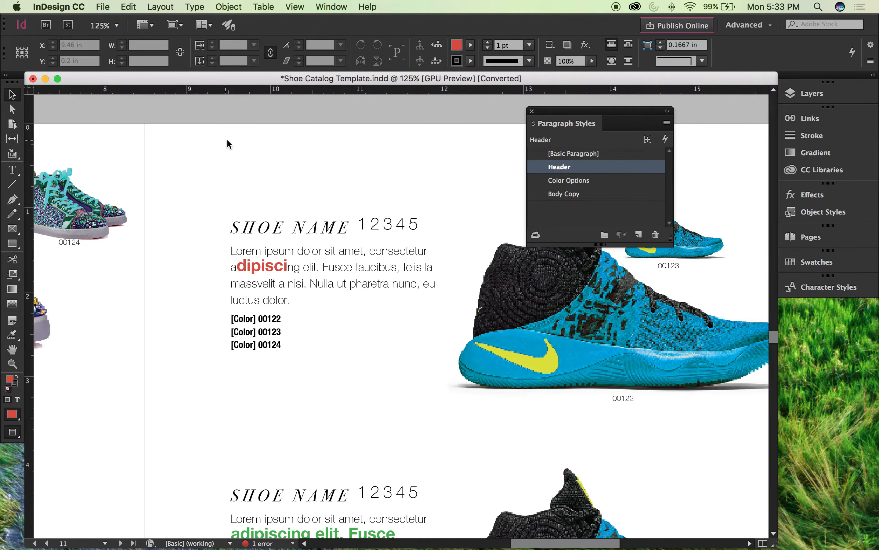
Step: Reopen the Header paragraph style's basic character formats and set the font size to 23 pt
{"action": "key", "text": "super+minus"}
{"action": "key", "text": "super+minus"}
{"action": "key", "text": "super+minus"}
{"action": "left_click_drag", "start_coordinate": [292, 257], "coordinate": [419, 237]}
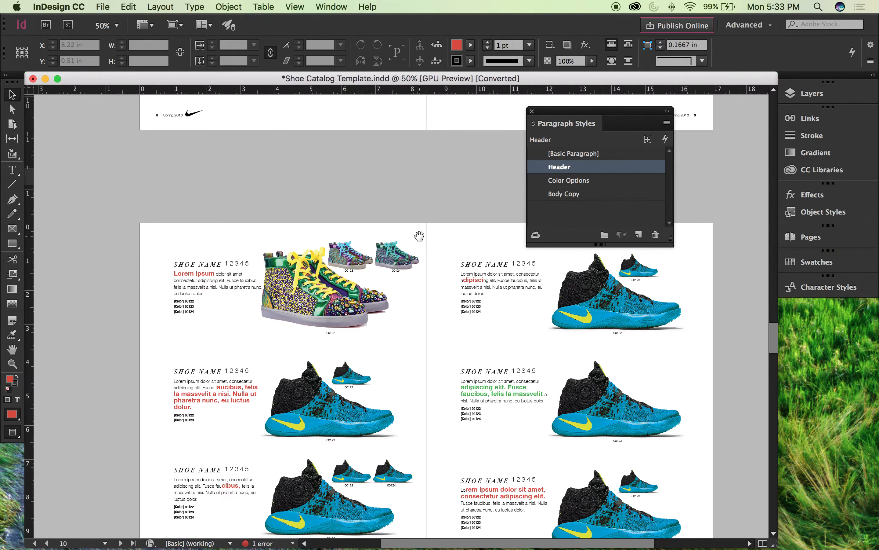
{"action": "key", "text": "super+1"}
{"action": "left_click_drag", "start_coordinate": [311, 255], "coordinate": [570, 279]}
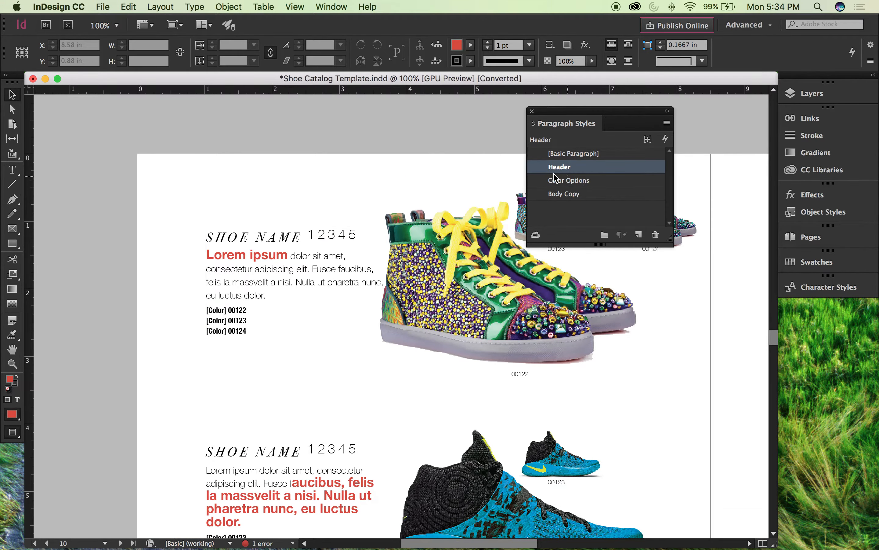
{"action": "double_click", "coordinate": [601, 173]}
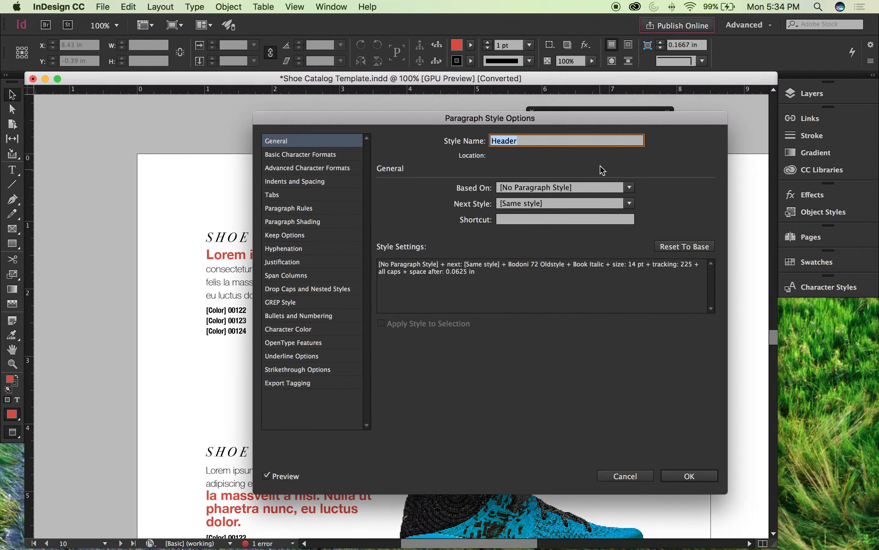
{"action": "left_click", "coordinate": [331, 153]}
{"action": "left_click_drag", "start_coordinate": [369, 122], "coordinate": [545, 125]}
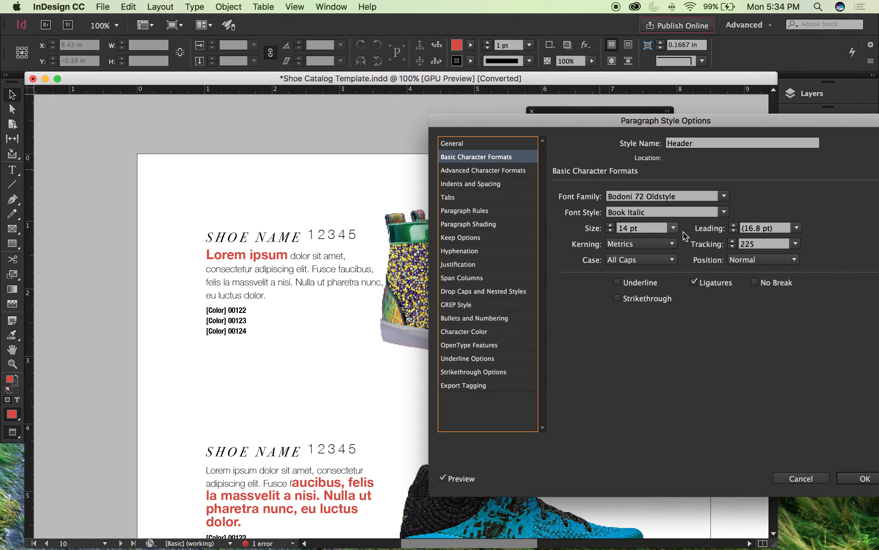
{"action": "left_click", "coordinate": [641, 227]}
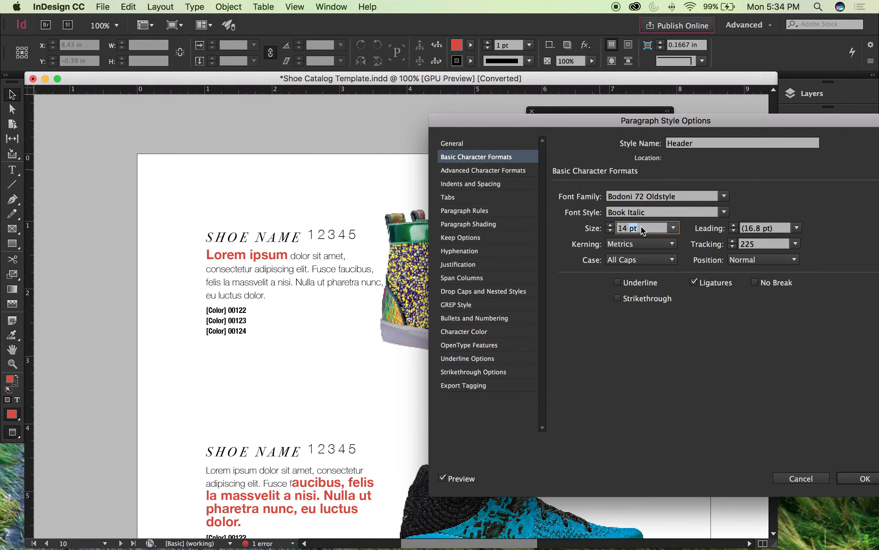
{"action": "key", "text": "Up"}
{"action": "key", "text": "Up"}
{"action": "key", "text": "Up"}
{"action": "key", "text": "Up"}
{"action": "key", "text": "Up"}
{"action": "key", "text": "Up"}
{"action": "key", "text": "Up"}
{"action": "key", "text": "Up"}
{"action": "key", "text": "Up"}
{"action": "key", "text": "Up"}
{"action": "key", "text": "Up"}
{"action": "key", "text": "Up"}
{"action": "key", "text": "Up"}
{"action": "key", "text": "Down"}
{"action": "key", "text": "Down"}
{"action": "key", "text": "Down"}
{"action": "key", "text": "Down"}
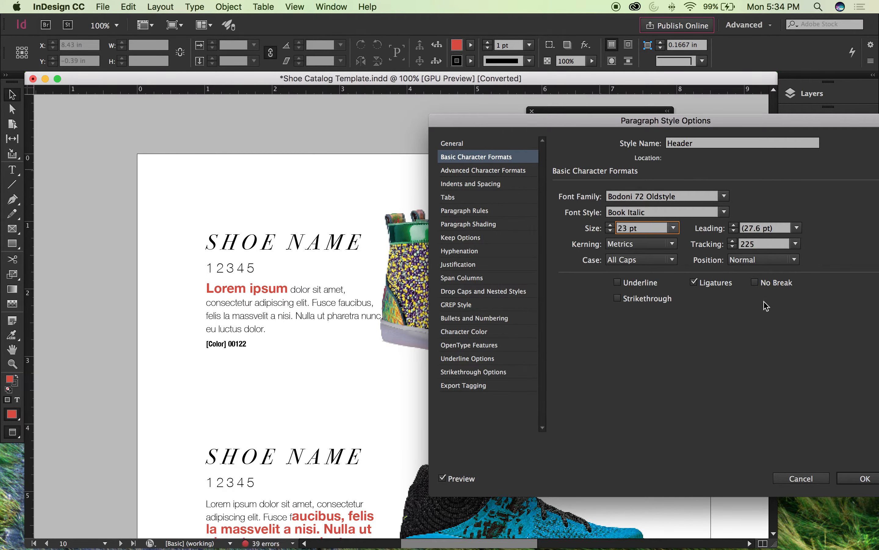
Step: Try Lithos Pro as the Header paragraph style's font family
{"action": "left_click", "coordinate": [723, 196]}
{"action": "scroll", "coordinate": [707, 353], "scroll_direction": "down", "scroll_amount": 5}
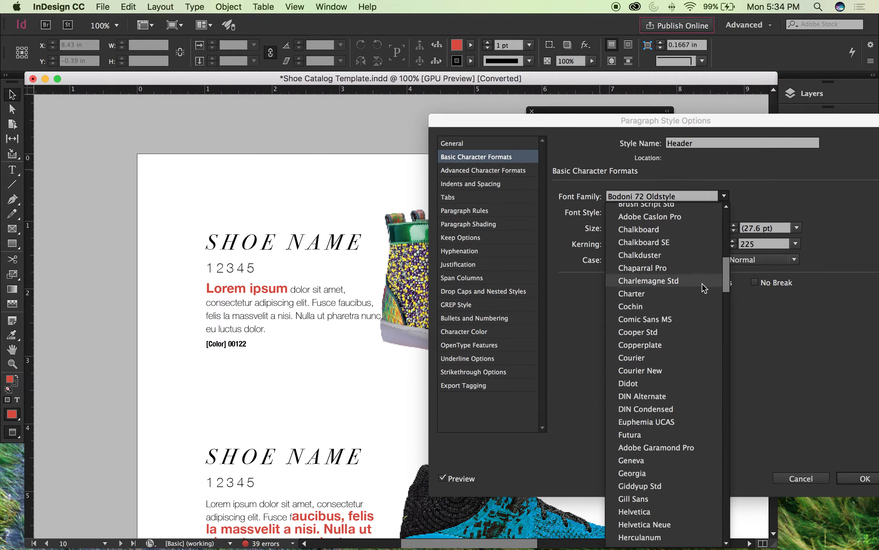
{"action": "left_click_drag", "start_coordinate": [726, 275], "coordinate": [727, 321]}
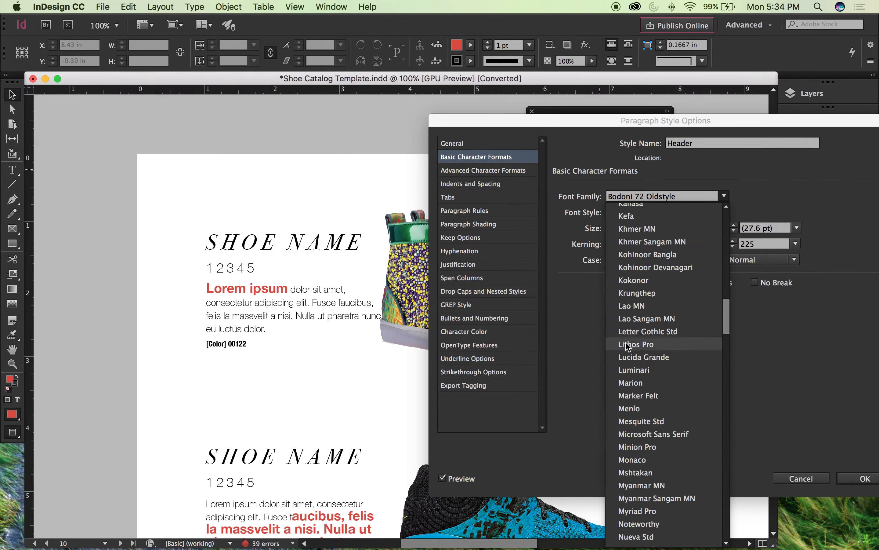
{"action": "left_click", "coordinate": [709, 344]}
Step: Set the Header paragraph style's font family to Serpentine and its case to Normal, and apply the changes
{"action": "left_click", "coordinate": [725, 196]}
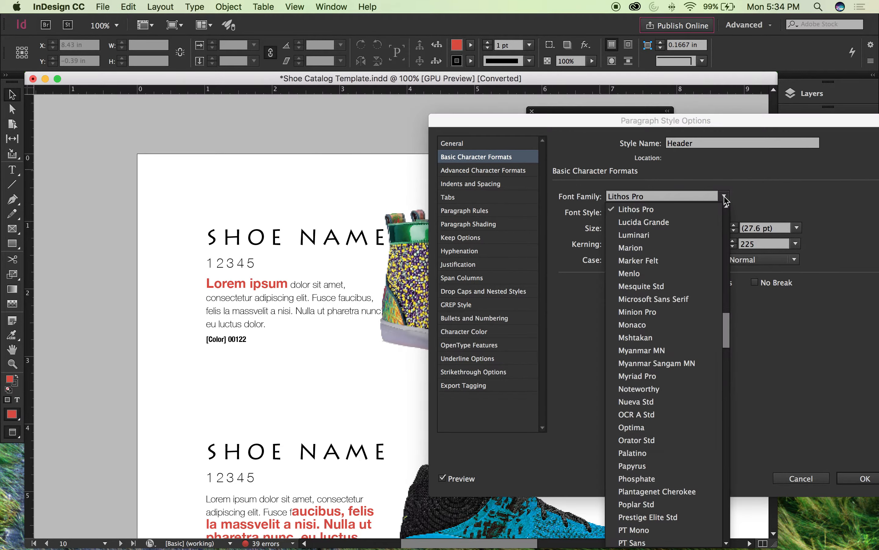
{"action": "left_click_drag", "start_coordinate": [729, 331], "coordinate": [729, 355]}
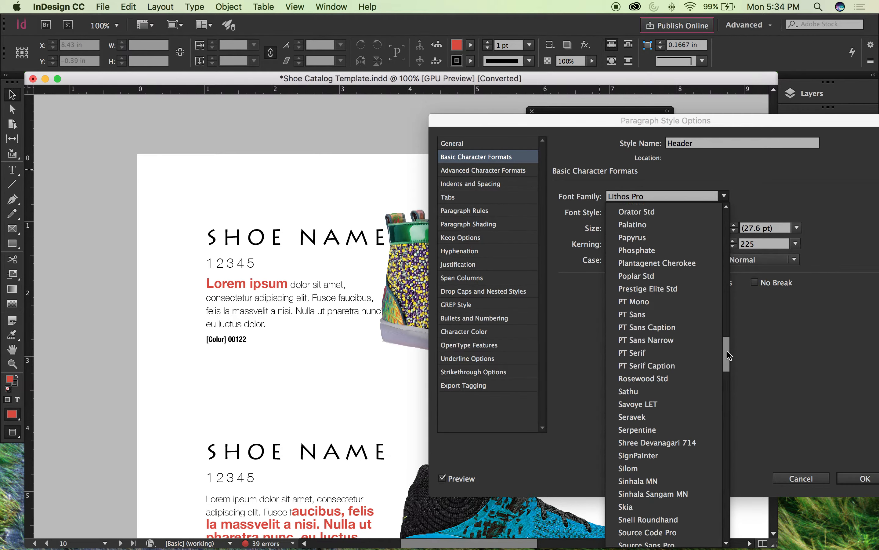
{"action": "left_click", "coordinate": [654, 431]}
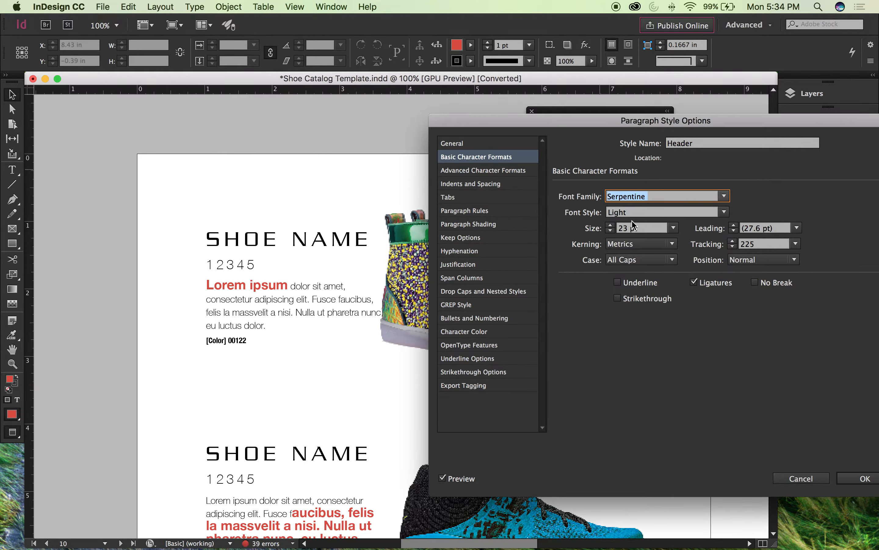
{"action": "left_click", "coordinate": [674, 261]}
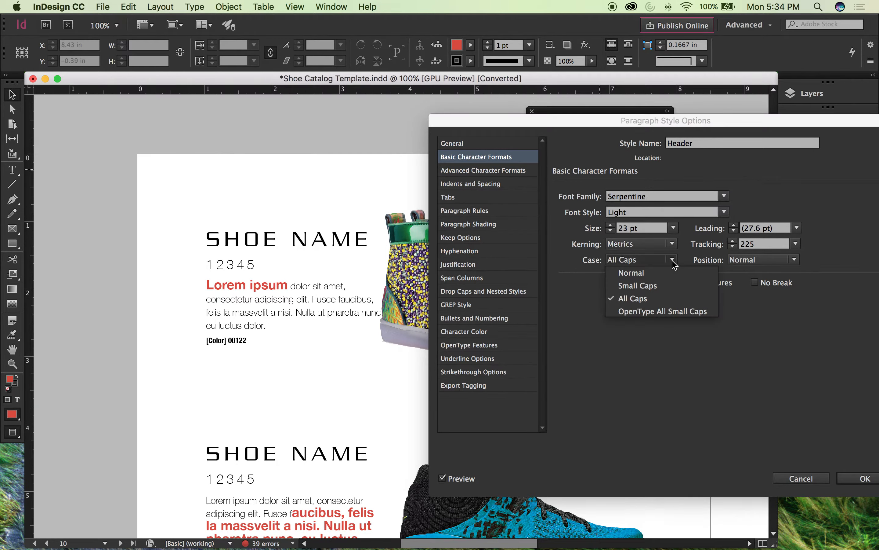
{"action": "left_click", "coordinate": [638, 274]}
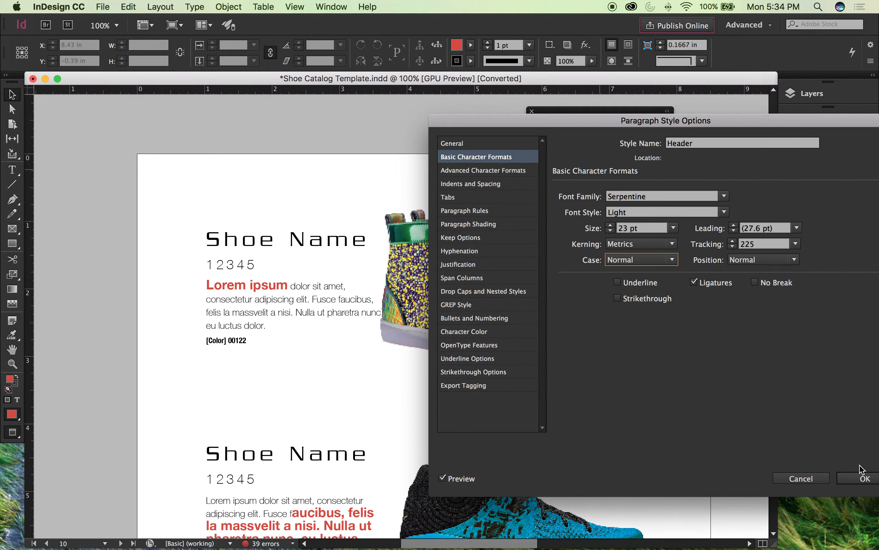
{"action": "left_click", "coordinate": [862, 477]}
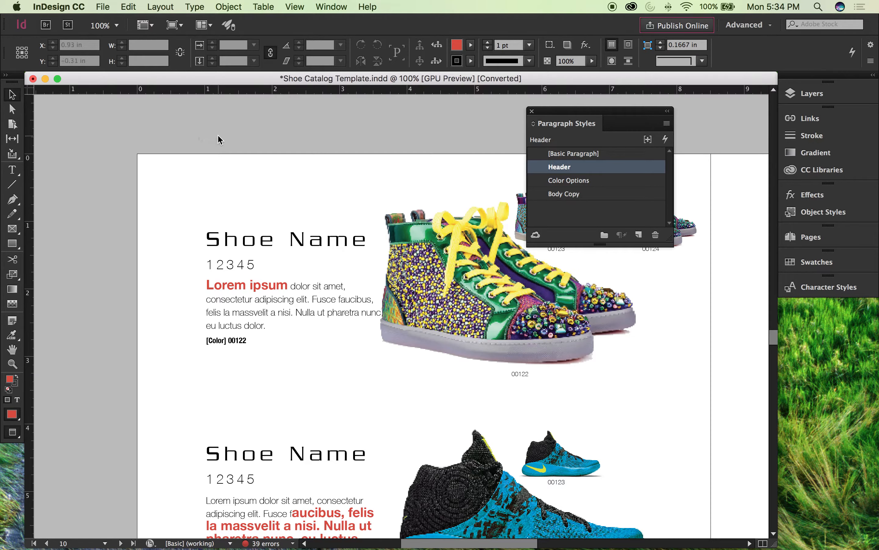
Step: Examine how the restyled shoe name headers look across the catalog spreads
{"action": "key", "text": "super+minus"}
{"action": "key", "text": "super+minus"}
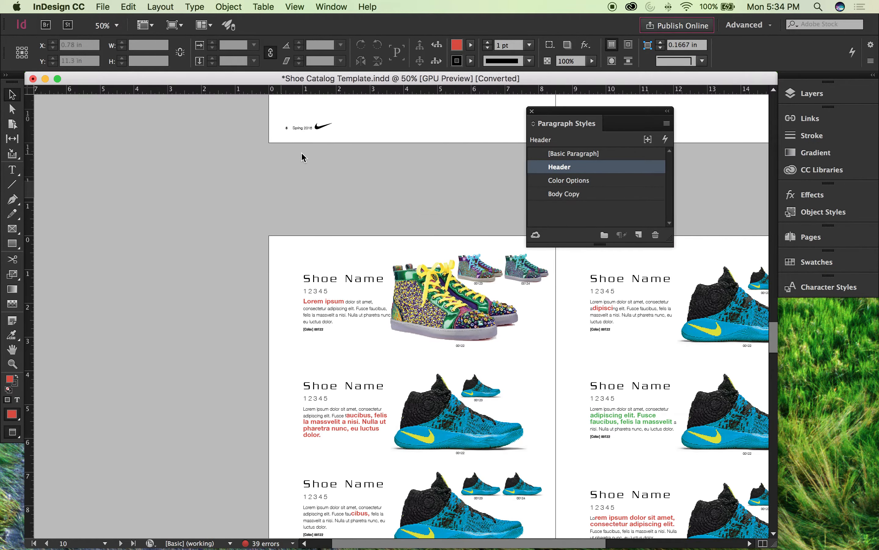
{"action": "scroll", "coordinate": [344, 162], "scroll_direction": "down", "scroll_amount": 3}
{"action": "key", "text": "space"}
{"action": "left_click_drag", "start_coordinate": [552, 371], "coordinate": [367, 91]}
{"action": "left_click_drag", "start_coordinate": [433, 519], "coordinate": [447, 284]}
{"action": "scroll", "coordinate": [365, 348], "scroll_direction": "up", "scroll_amount": 10}
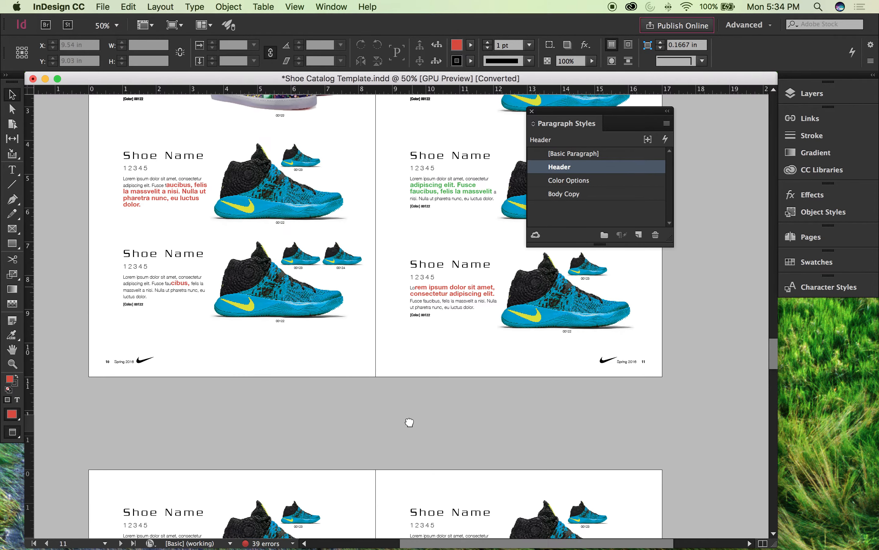
{"action": "scroll", "coordinate": [409, 421], "scroll_direction": "up", "scroll_amount": 5}
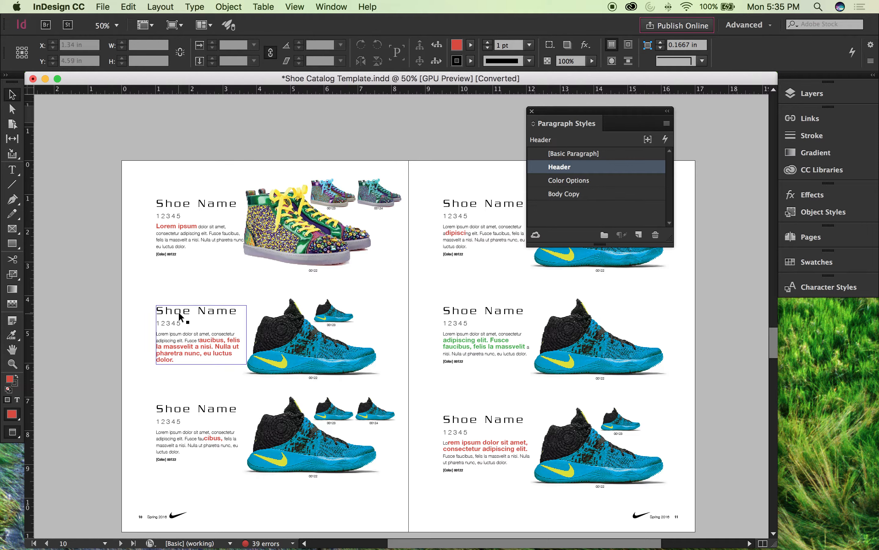
Step: Select the first shoe's name on page 10 and create a new character style named Call-Out Shoe
{"action": "double_click", "coordinate": [191, 204]}
{"action": "left_click_drag", "start_coordinate": [156, 203], "coordinate": [243, 201]}
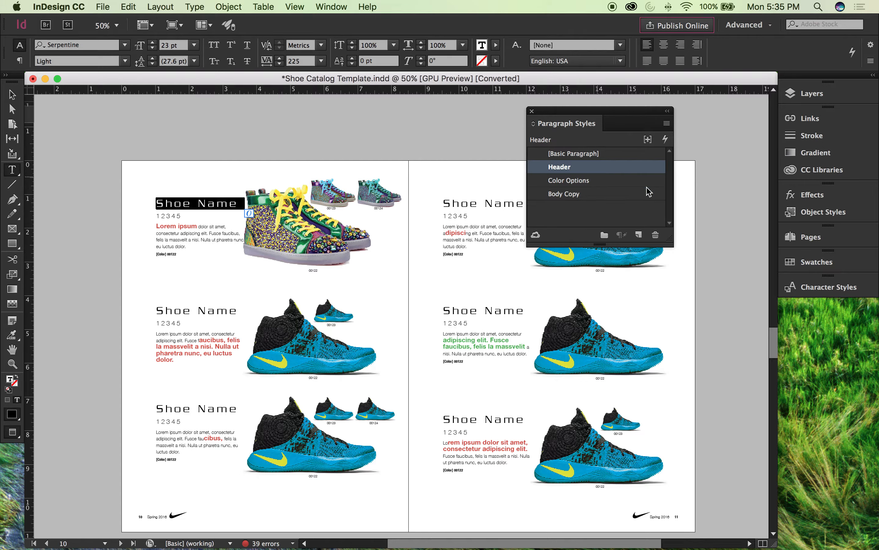
{"action": "left_click", "coordinate": [831, 289]}
{"action": "left_click_drag", "start_coordinate": [685, 290], "coordinate": [575, 307]}
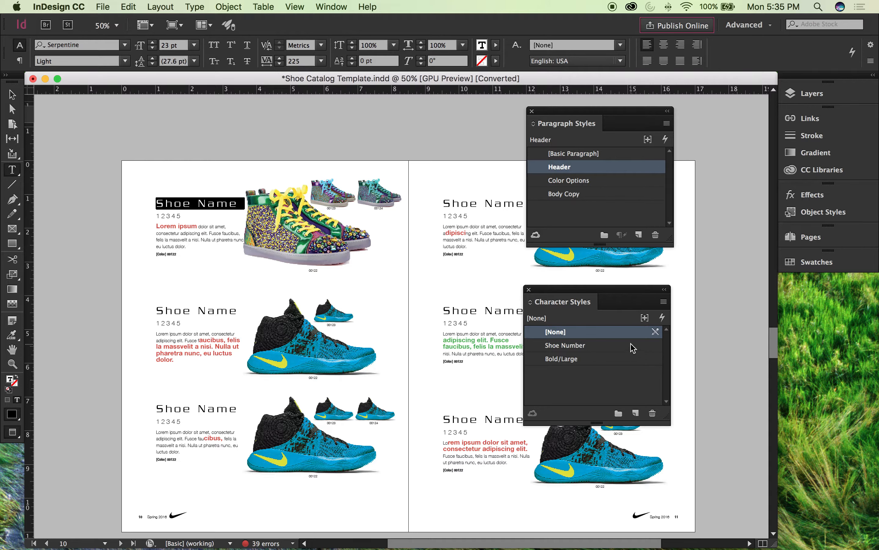
{"action": "left_click", "coordinate": [635, 413]}
{"action": "double_click", "coordinate": [564, 371]}
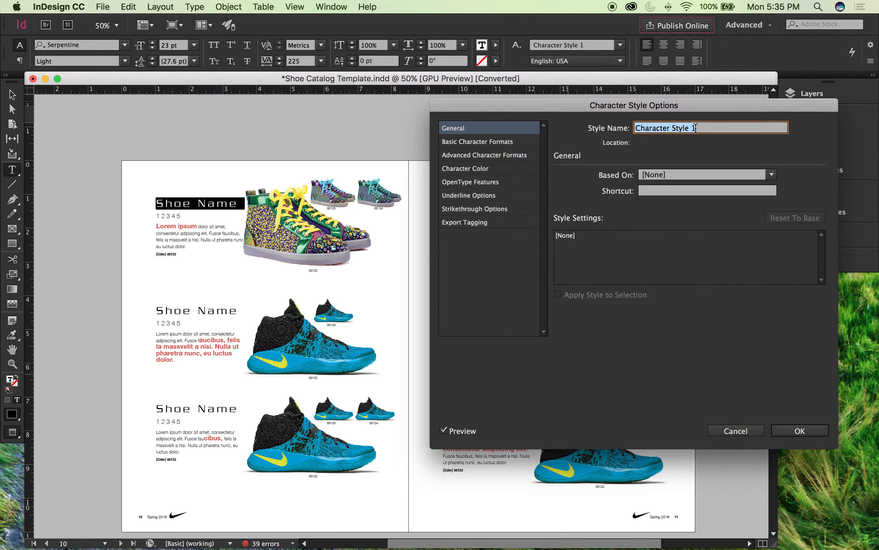
{"action": "type", "text": "Call-Out Shoe"}
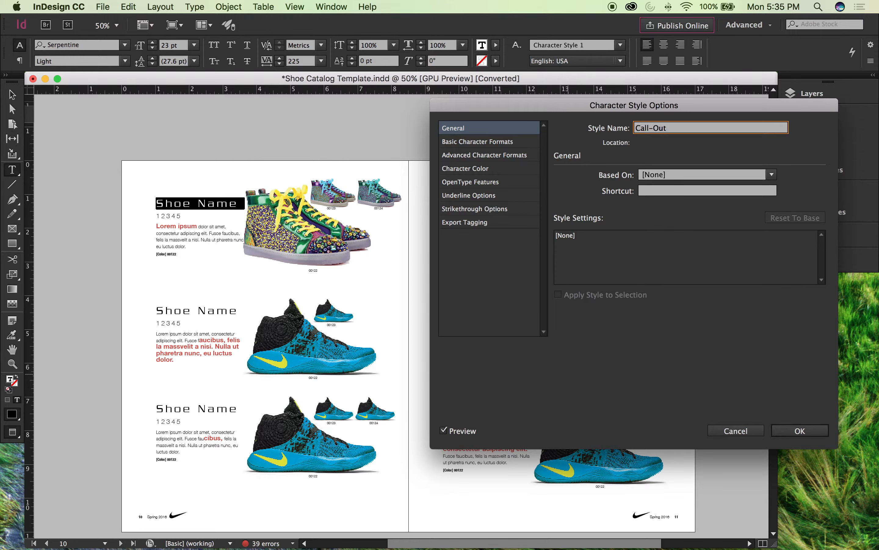
Step: Set the Call-Out Shoe character style's case to All Caps and its font style to Bold
{"action": "left_click", "coordinate": [496, 143]}
{"action": "left_click", "coordinate": [674, 213]}
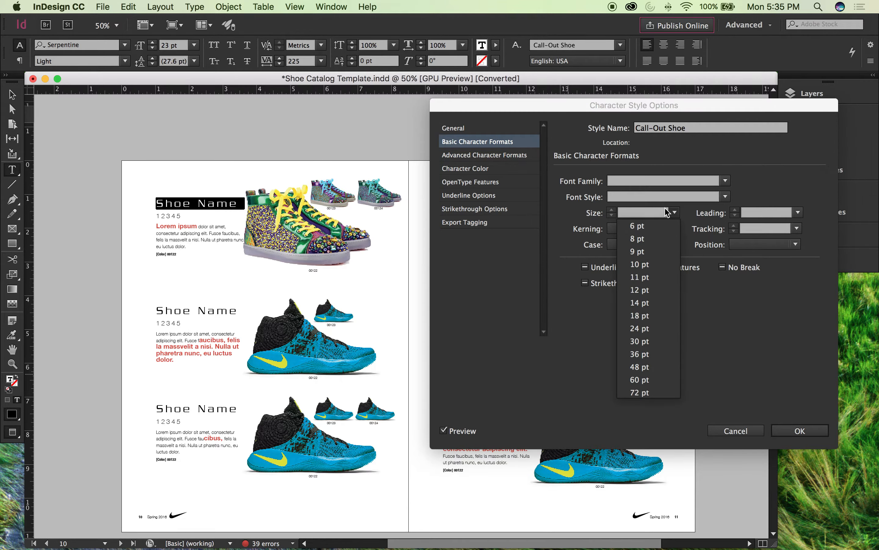
{"action": "left_click", "coordinate": [729, 196]}
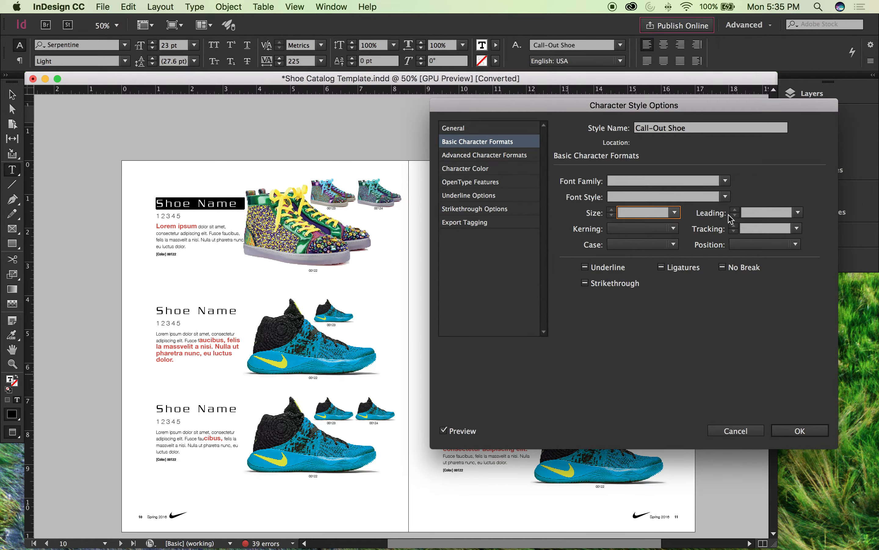
{"action": "left_click", "coordinate": [650, 244]}
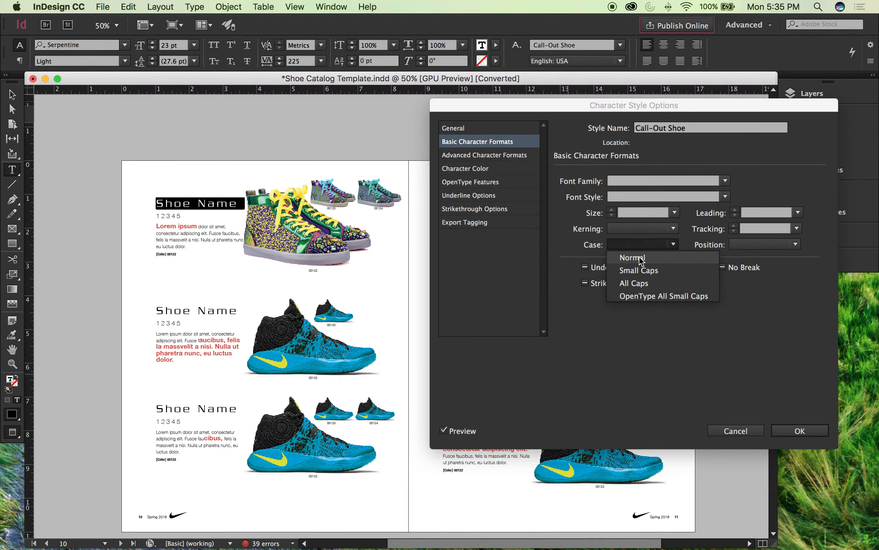
{"action": "left_click", "coordinate": [641, 283]}
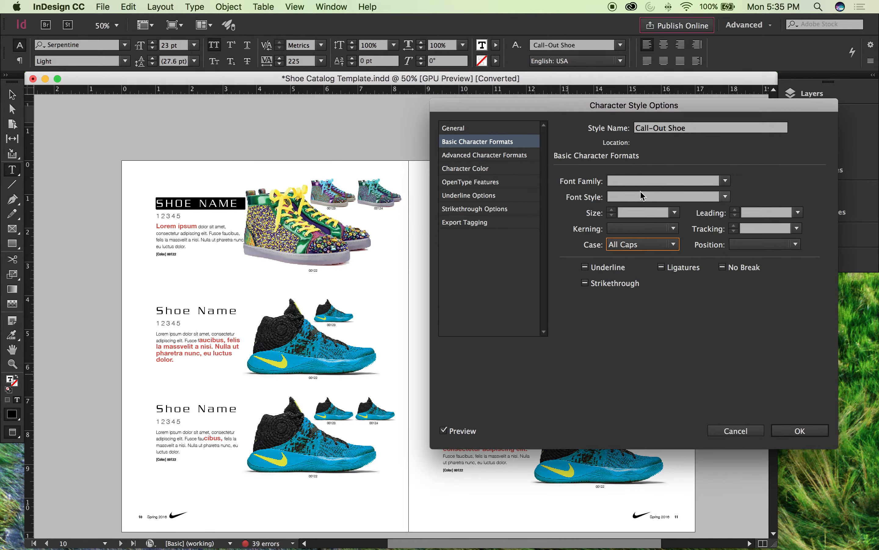
{"action": "left_click", "coordinate": [725, 197]}
{"action": "left_click", "coordinate": [696, 234]}
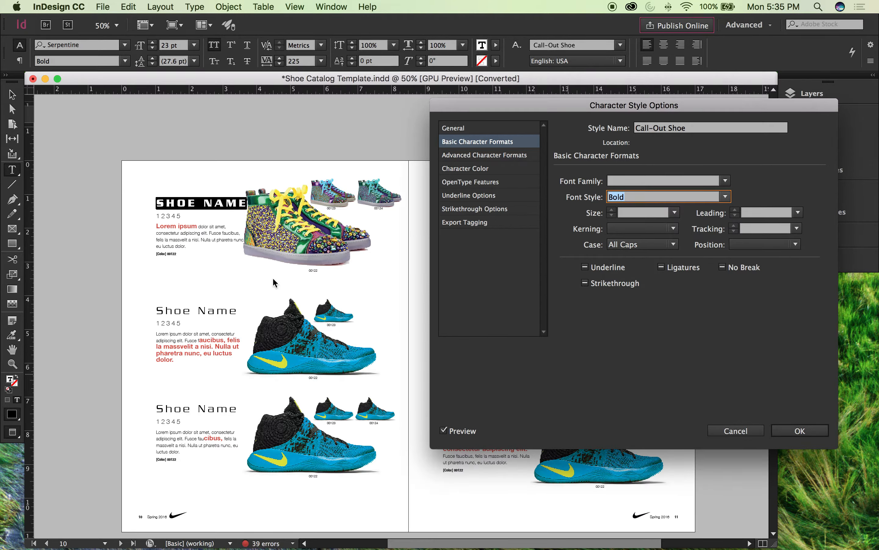
Step: Try a 30 pt size for the Call-Out Shoe character style and set it to 11 pt instead
{"action": "left_click", "coordinate": [675, 213]}
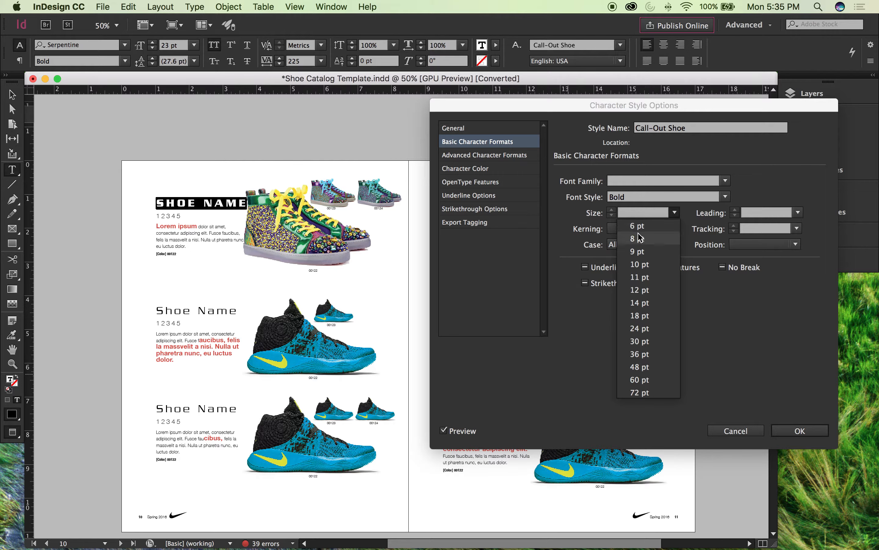
{"action": "left_click", "coordinate": [641, 341]}
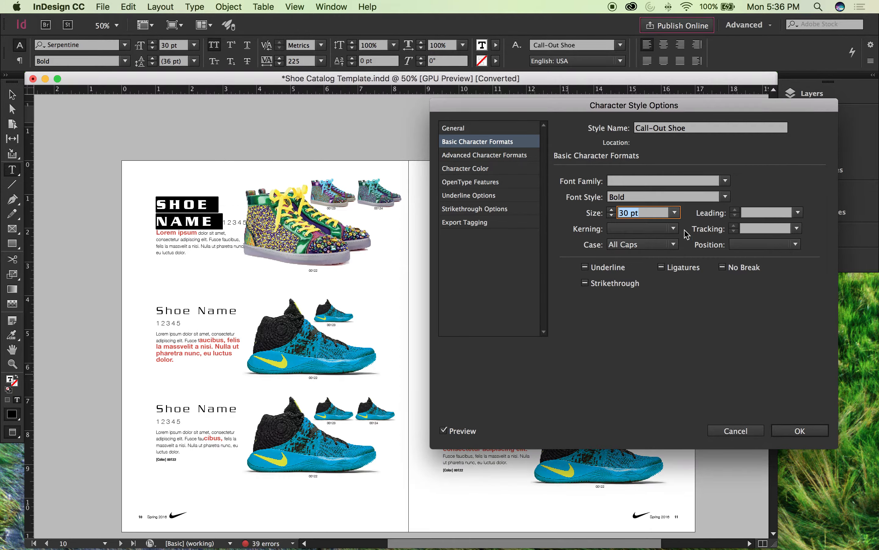
{"action": "left_click", "coordinate": [675, 213]}
{"action": "left_click", "coordinate": [643, 274]}
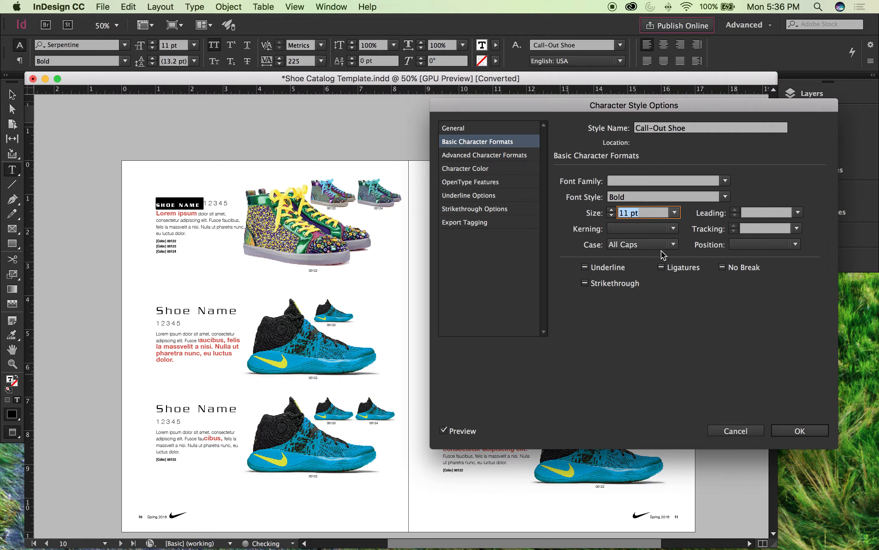
Step: Try 14 pt and 24 pt sizes for the Call-Out Shoe character style and settle on 18 pt
{"action": "left_click", "coordinate": [675, 213]}
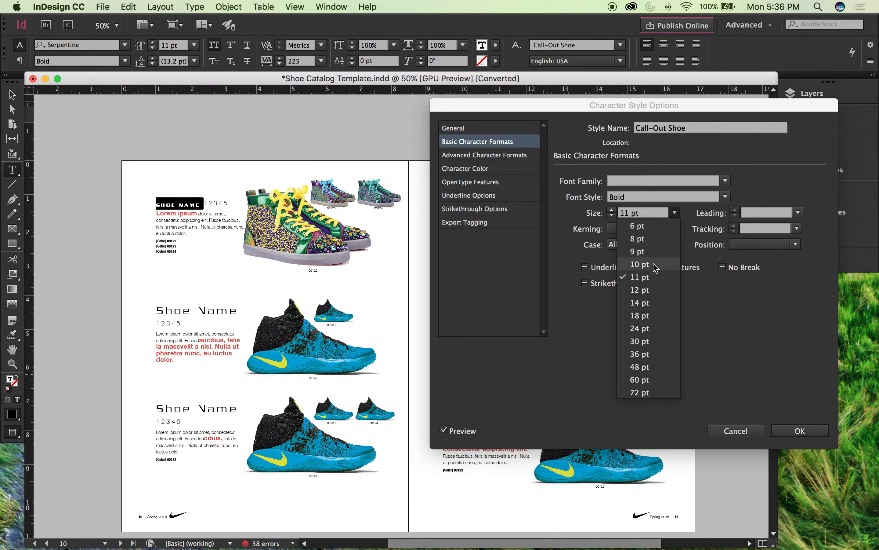
{"action": "left_click", "coordinate": [641, 303]}
{"action": "left_click", "coordinate": [673, 213]}
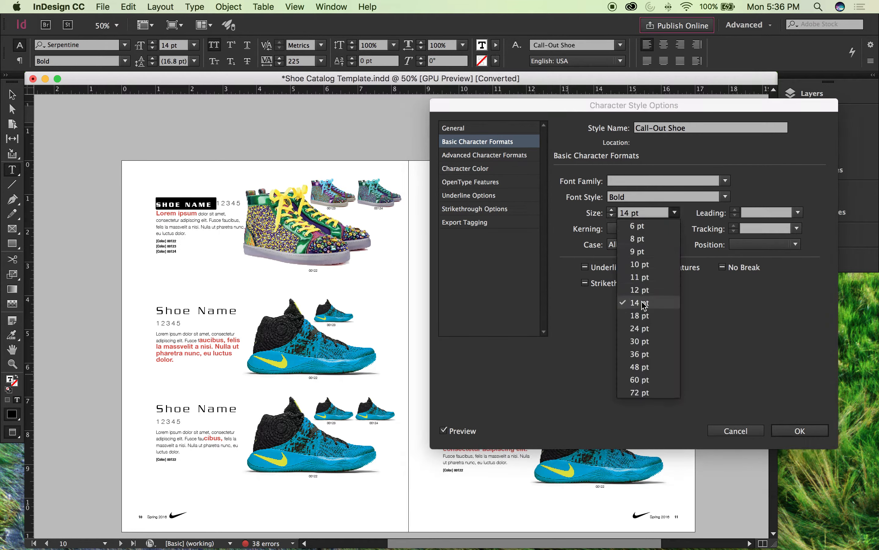
{"action": "left_click", "coordinate": [641, 330]}
{"action": "left_click", "coordinate": [675, 213]}
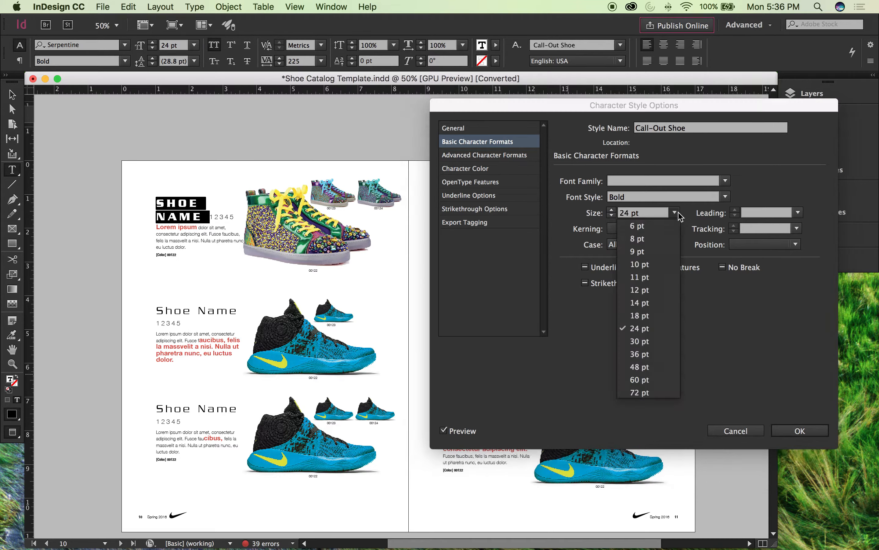
{"action": "left_click", "coordinate": [641, 317]}
Step: Set the Call-Out Shoe style's character color to the red C=15 M=100 Y=100 K=0, accept the style options, and deselect the text
{"action": "left_click", "coordinate": [468, 168]}
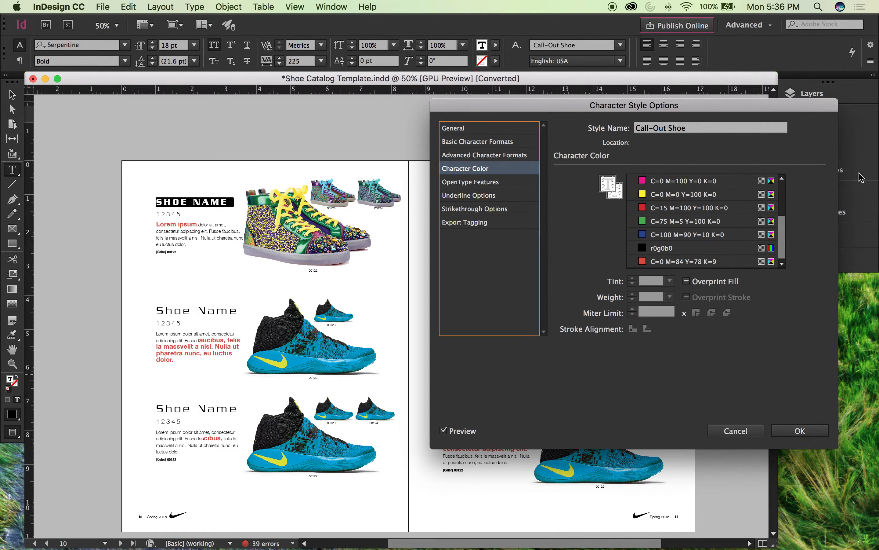
{"action": "left_click", "coordinate": [686, 209]}
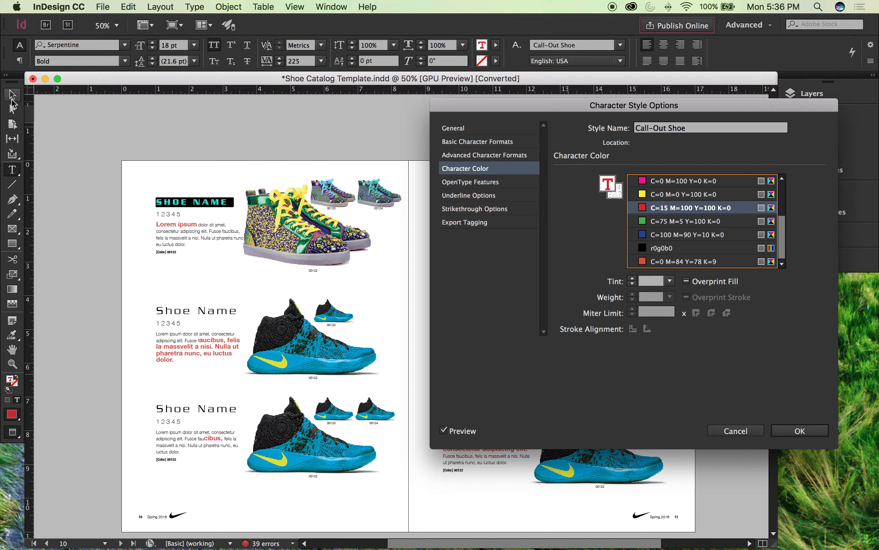
{"action": "left_click", "coordinate": [799, 430]}
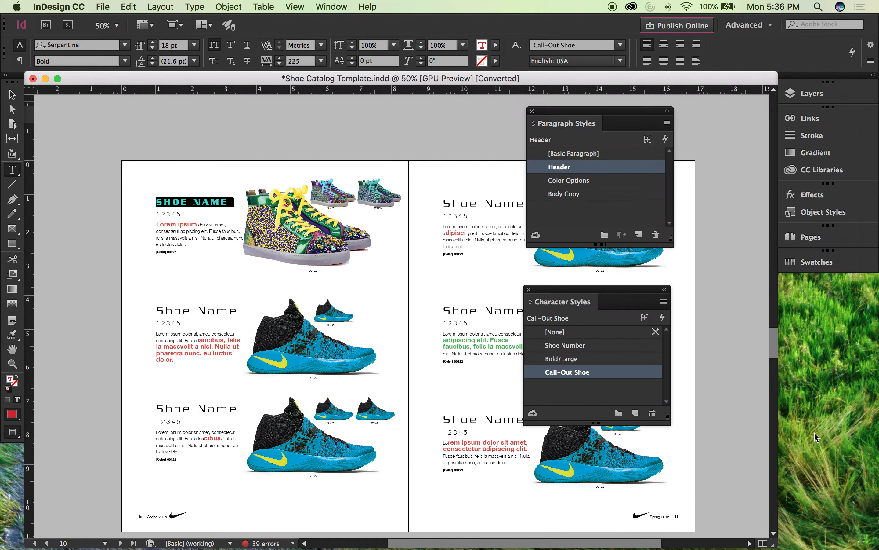
{"action": "left_click", "coordinate": [12, 95]}
{"action": "left_click", "coordinate": [260, 145]}
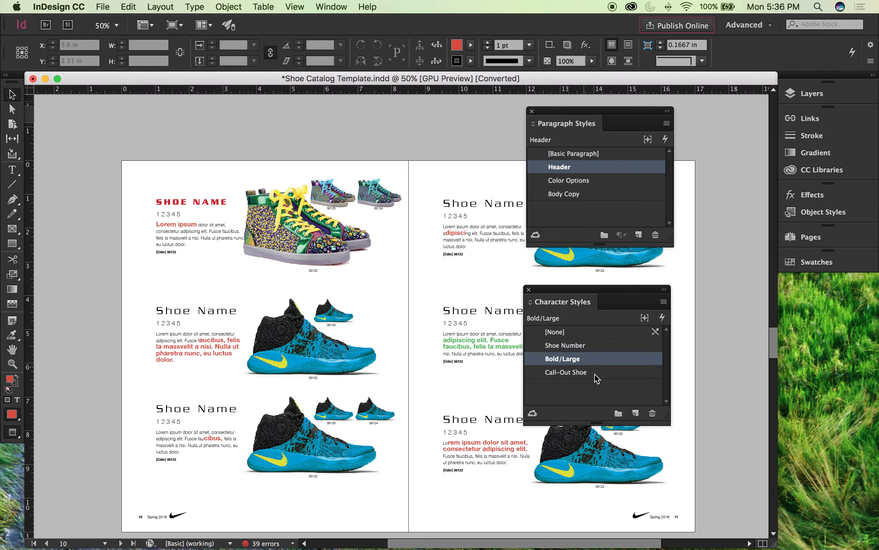
Step: Delete the Call-Out Shoe character style, replacing it with [None] and preserving the formatting
{"action": "left_click", "coordinate": [622, 373]}
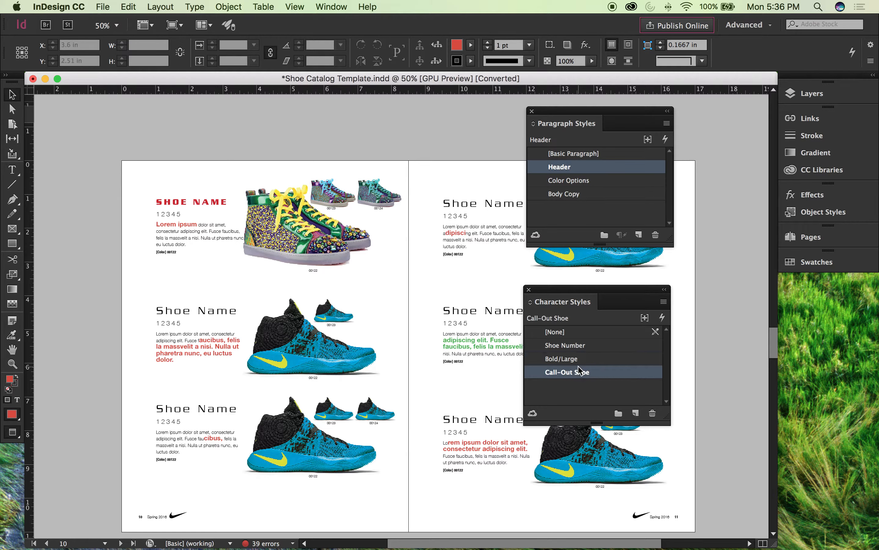
{"action": "left_click", "coordinate": [653, 414]}
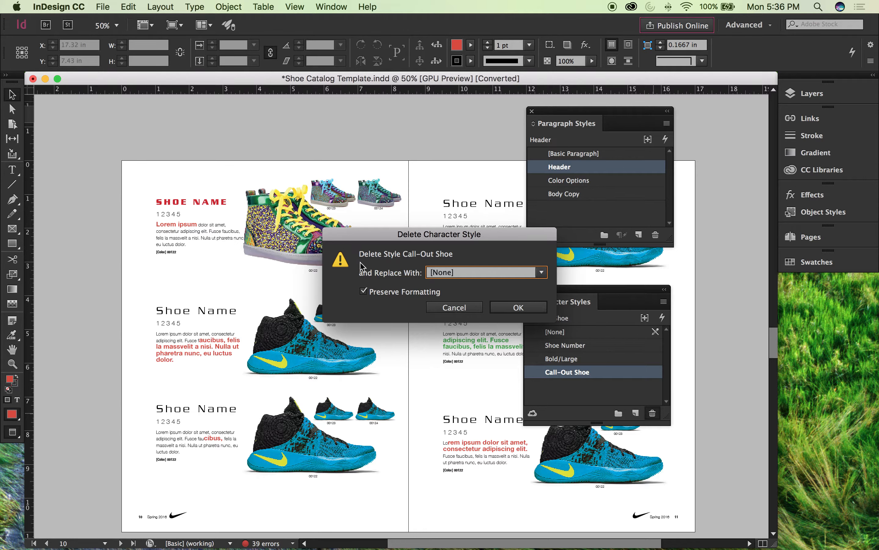
{"action": "left_click", "coordinate": [525, 275]}
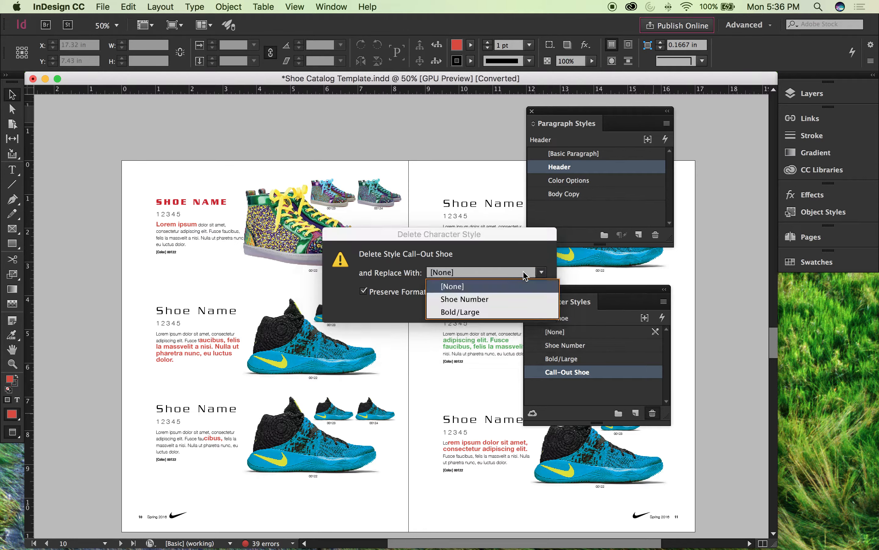
{"action": "left_click", "coordinate": [504, 290]}
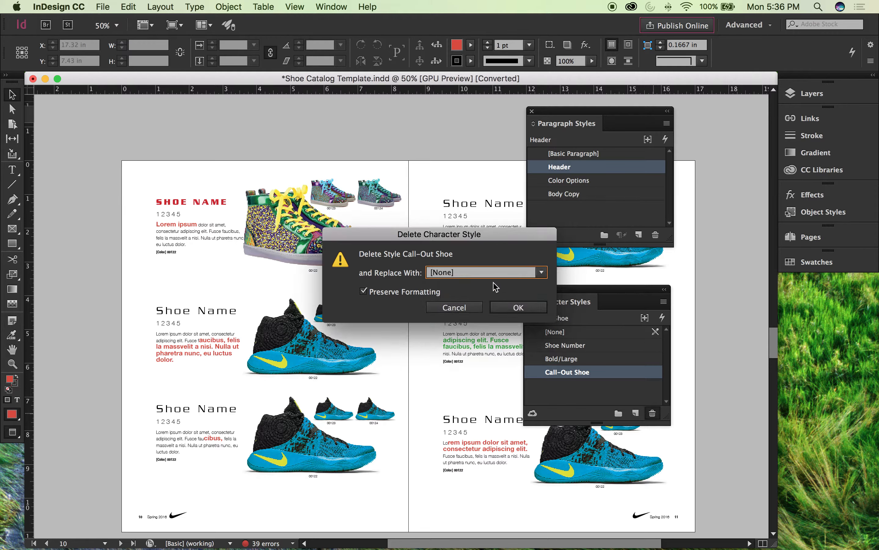
{"action": "left_click_drag", "start_coordinate": [496, 233], "coordinate": [493, 194]}
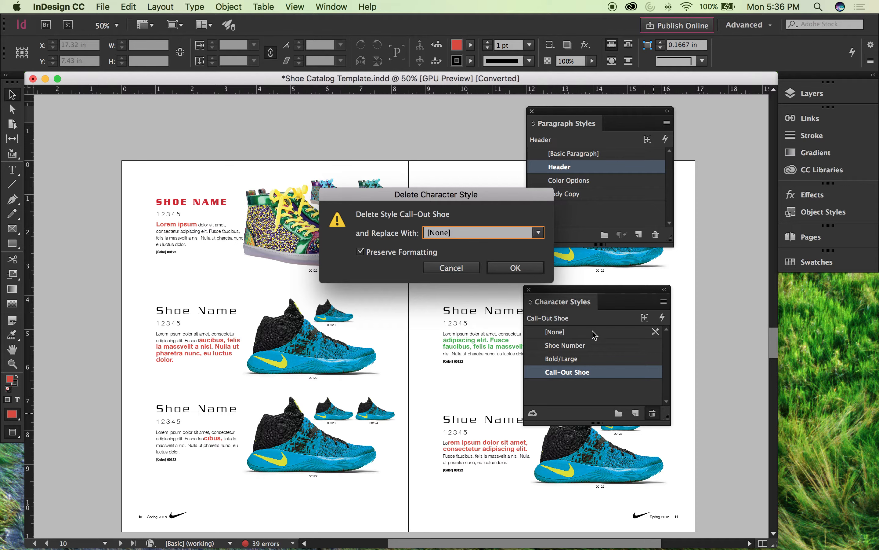
{"action": "left_click", "coordinate": [513, 269]}
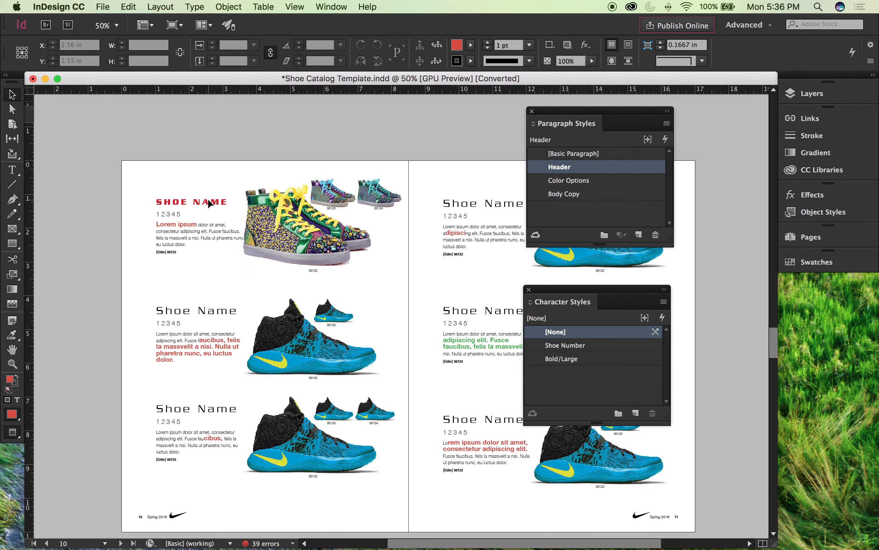
Step: Try reapplying the Header paragraph style to the first shoe's name on page 10 and undo it
{"action": "double_click", "coordinate": [218, 203]}
{"action": "triple_click", "coordinate": [197, 202]}
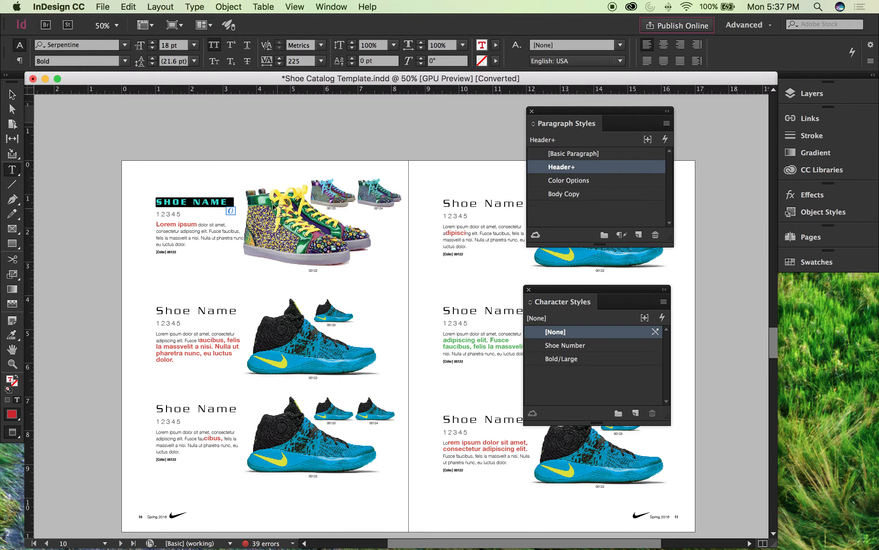
{"action": "left_click", "coordinate": [583, 170], "text": "alt"}
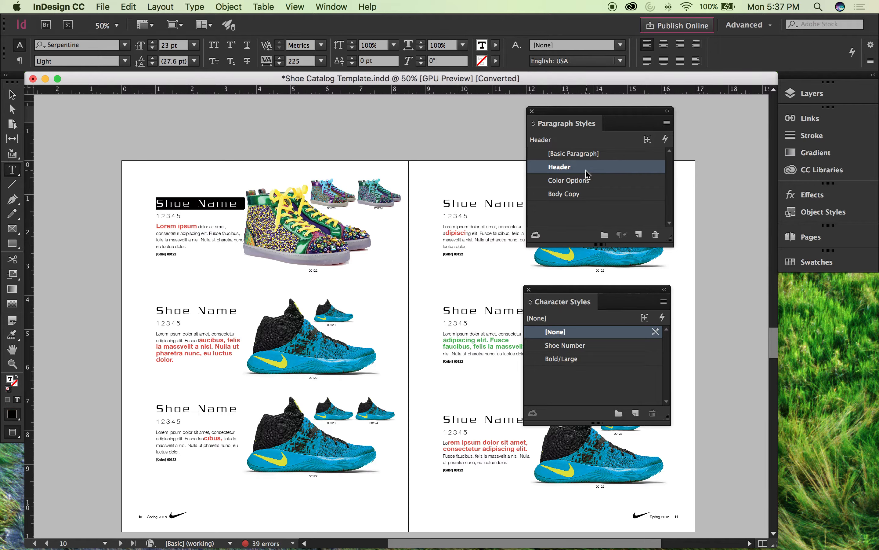
{"action": "key", "text": "super+z"}
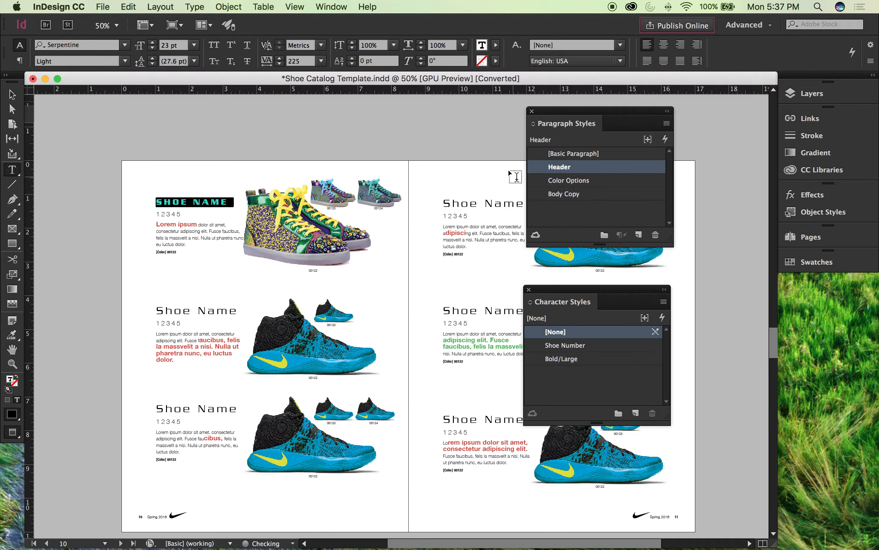
Step: Reselect the first shoe's name on page 10, clear its overrides by reapplying the Header paragraph style, and deselect it
{"action": "left_click", "coordinate": [12, 95]}
{"action": "left_click", "coordinate": [141, 196]}
{"action": "left_click", "coordinate": [174, 202]}
{"action": "double_click", "coordinate": [175, 202]}
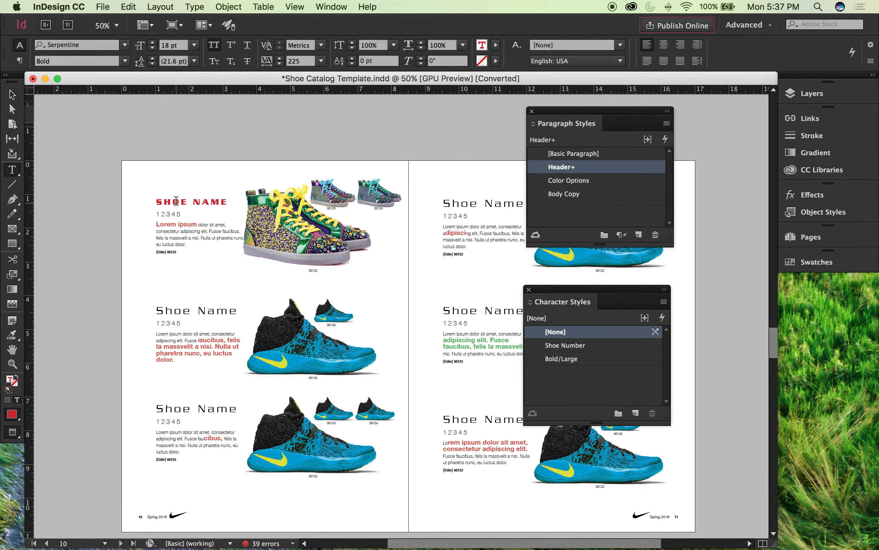
{"action": "triple_click", "coordinate": [176, 201]}
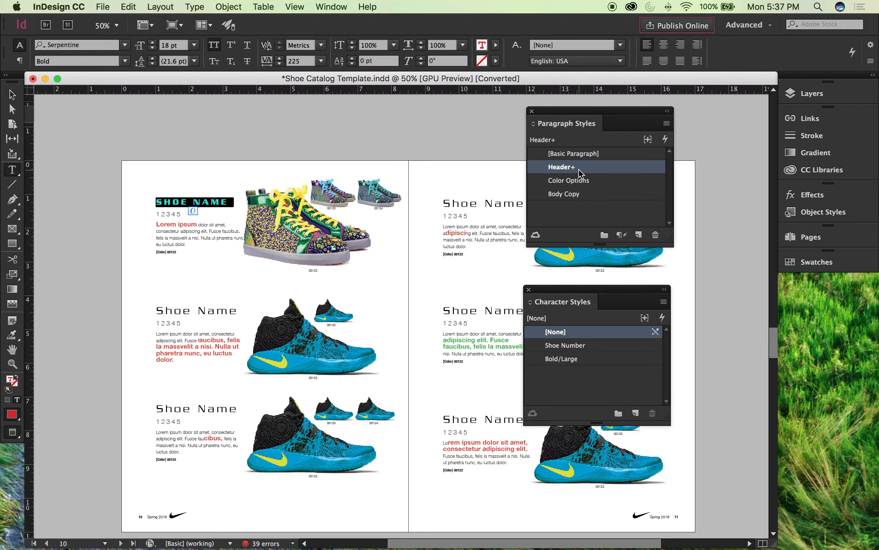
{"action": "left_click", "coordinate": [598, 174], "text": "alt"}
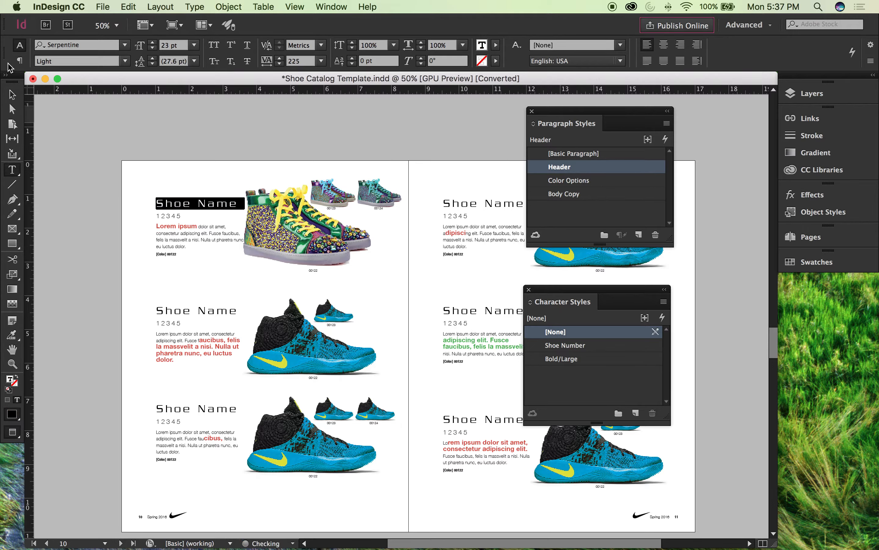
{"action": "key", "text": "Escape"}
{"action": "left_click", "coordinate": [192, 160]}
Step: Select the second shoe's name and number on page 10 in turn to check which styles they use
{"action": "scroll", "coordinate": [208, 173], "scroll_direction": "right", "scroll_amount": 3}
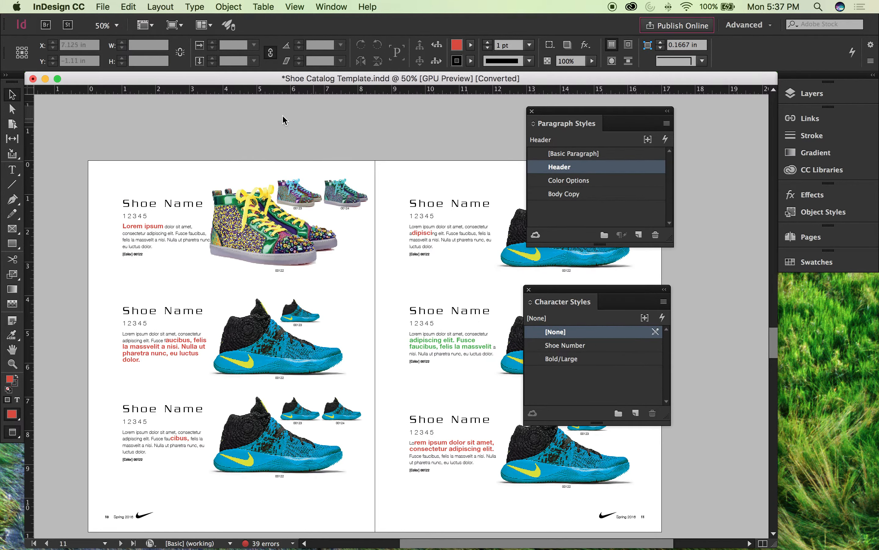
{"action": "scroll", "coordinate": [264, 138], "scroll_direction": "left", "scroll_amount": 5}
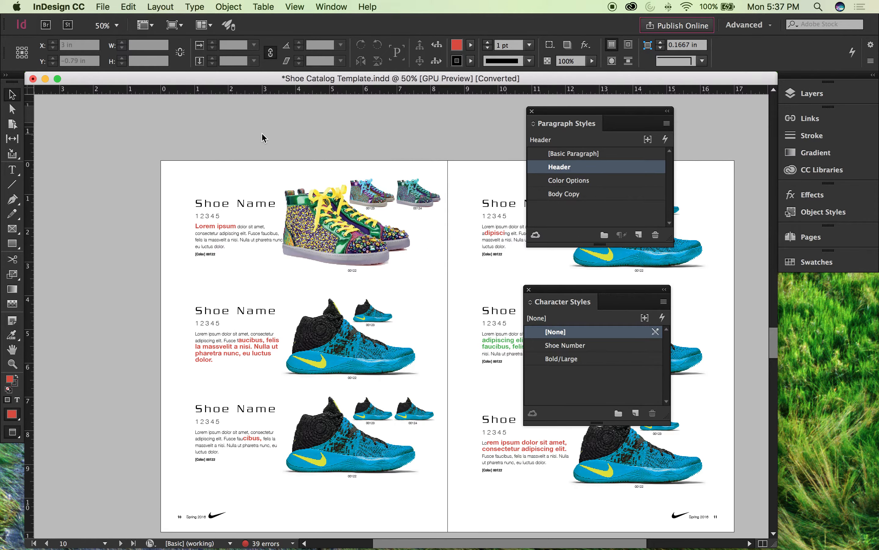
{"action": "scroll", "coordinate": [264, 138], "scroll_direction": "right", "scroll_amount": 3}
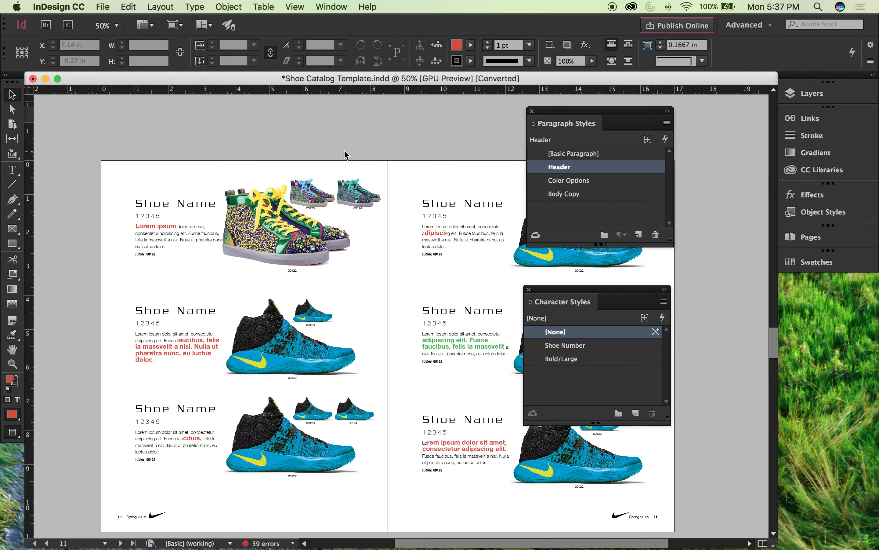
{"action": "scroll", "coordinate": [345, 155], "scroll_direction": "down", "scroll_amount": 3}
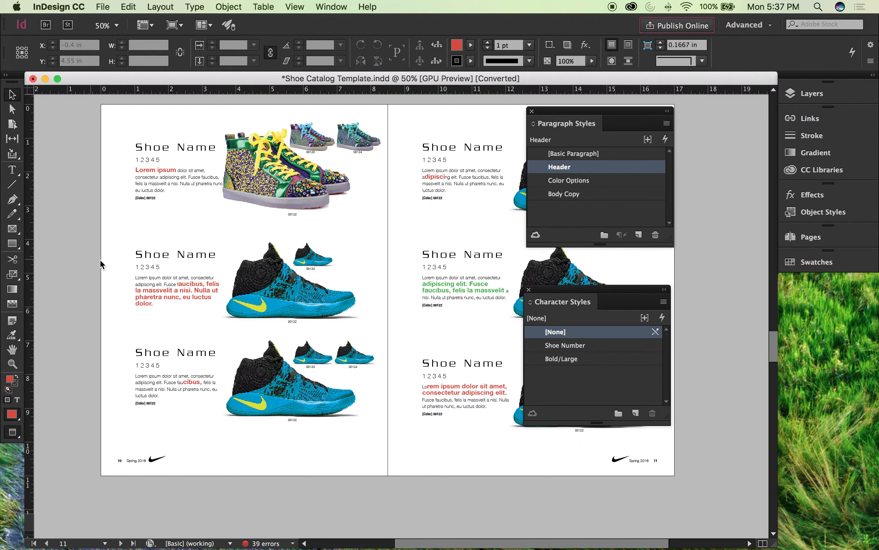
{"action": "double_click", "coordinate": [154, 266]}
{"action": "double_click", "coordinate": [154, 254]}
{"action": "triple_click", "coordinate": [154, 254]}
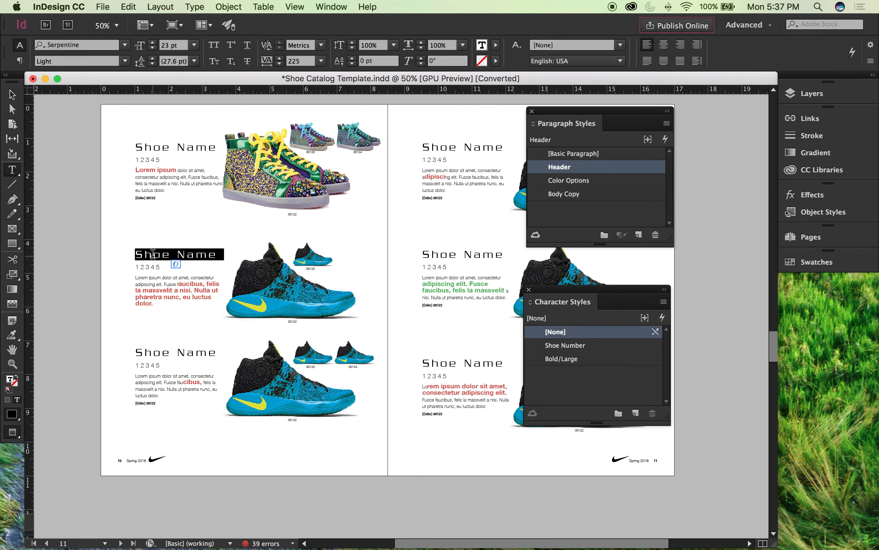
{"action": "double_click", "coordinate": [147, 268]}
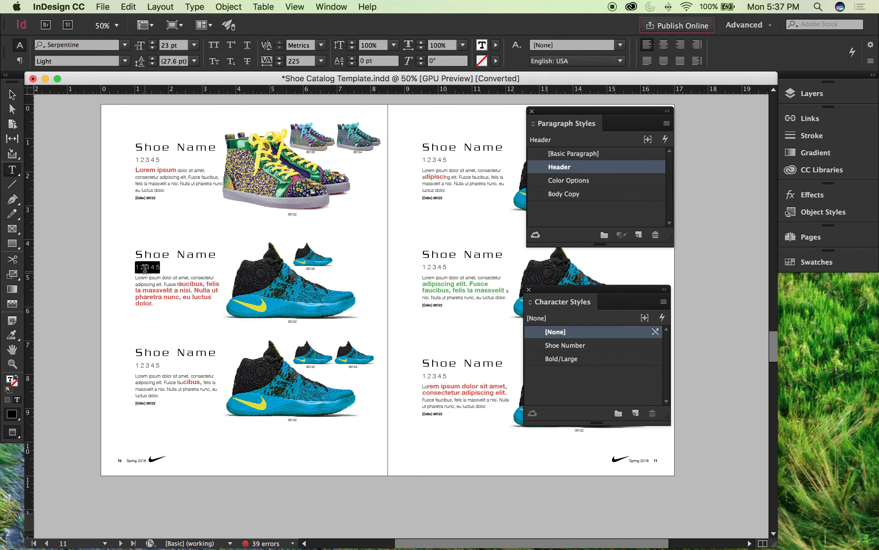
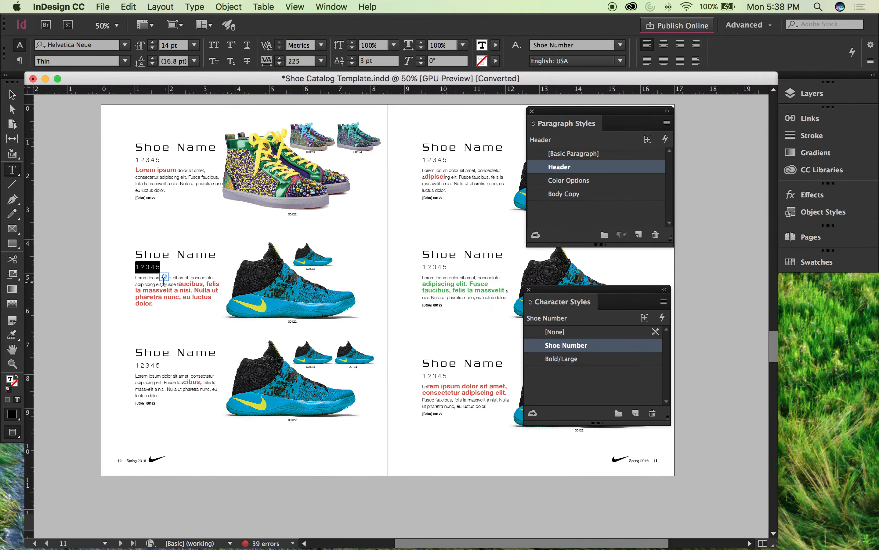
Step: Reselect the second shoe's number on page 10 to examine its paragraph and character styles, and leave the cursor in the number
{"action": "key", "text": "super+equal"}
{"action": "key", "text": "super+equal"}
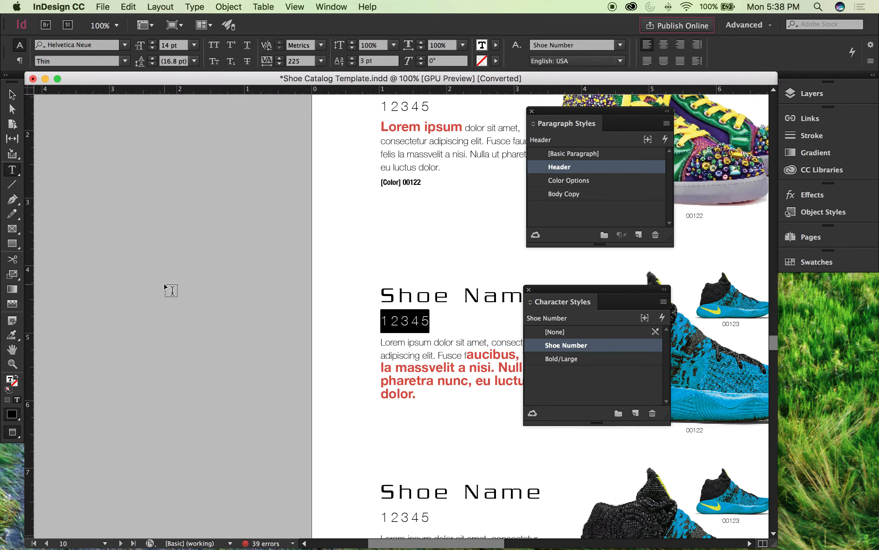
{"action": "scroll", "coordinate": [182, 294], "scroll_direction": "right", "scroll_amount": 5}
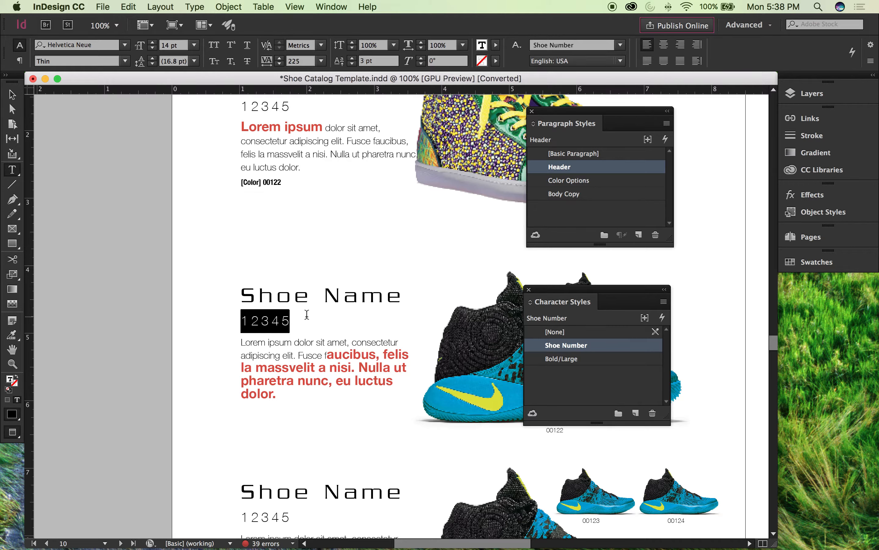
{"action": "left_click", "coordinate": [266, 325]}
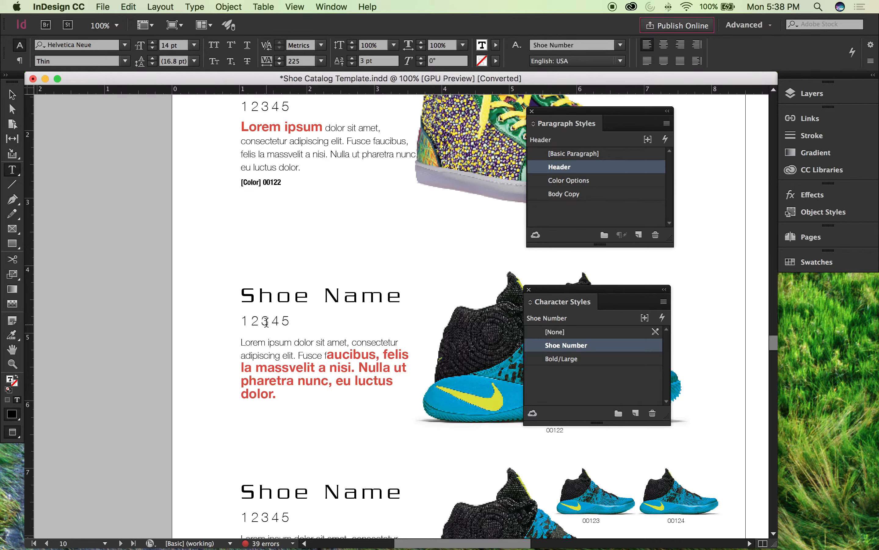
{"action": "left_click_drag", "start_coordinate": [243, 321], "coordinate": [289, 319]}
{"action": "left_click", "coordinate": [294, 335]}
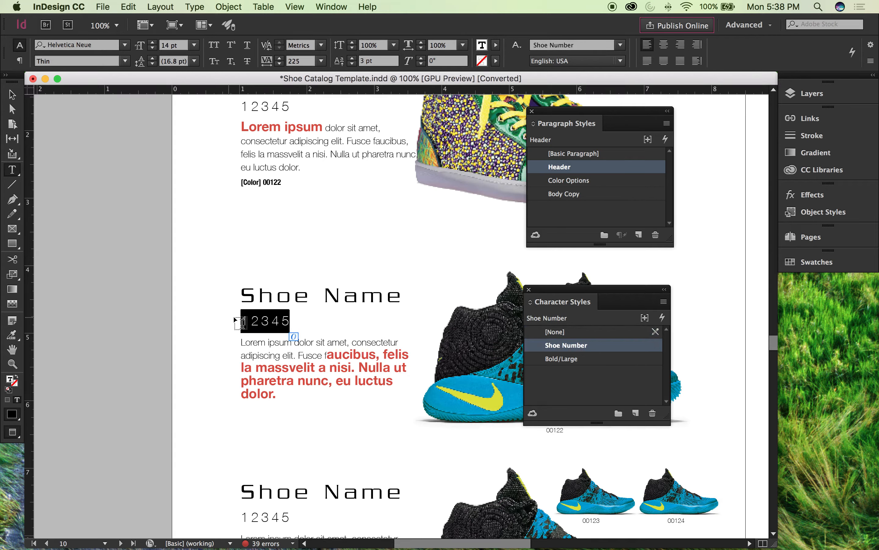
{"action": "left_click", "coordinate": [262, 315]}
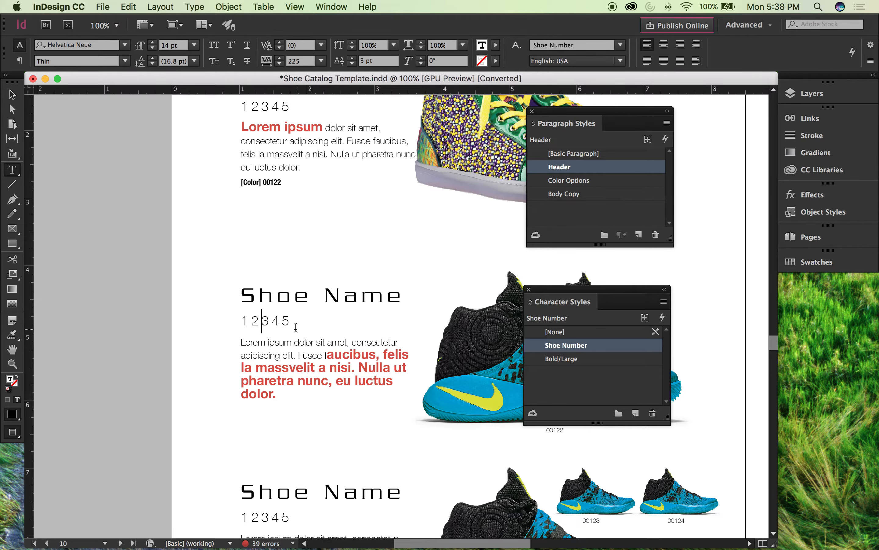
Step: Look over the remaining shoe entries and the folios on pages 10 and 12
{"action": "scroll", "coordinate": [299, 327], "scroll_direction": "down", "scroll_amount": 1}
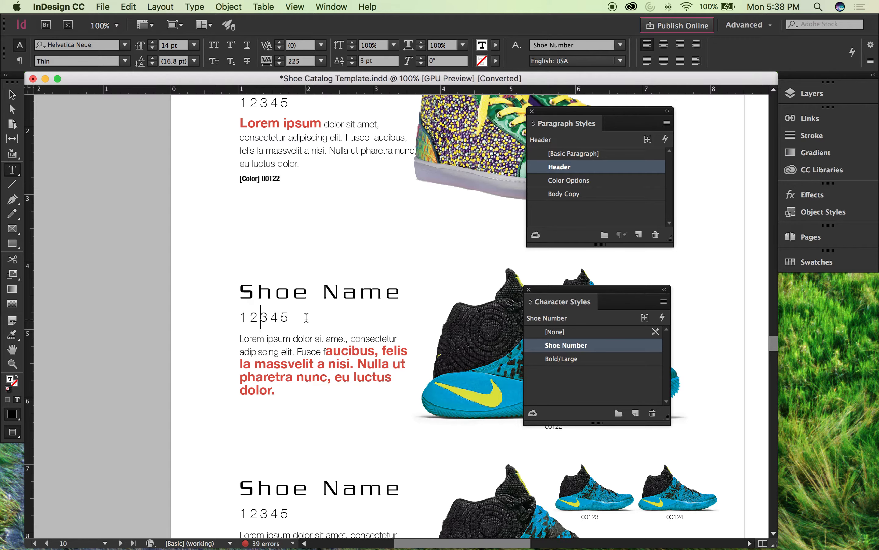
{"action": "scroll", "coordinate": [312, 273], "scroll_direction": "down", "scroll_amount": 5}
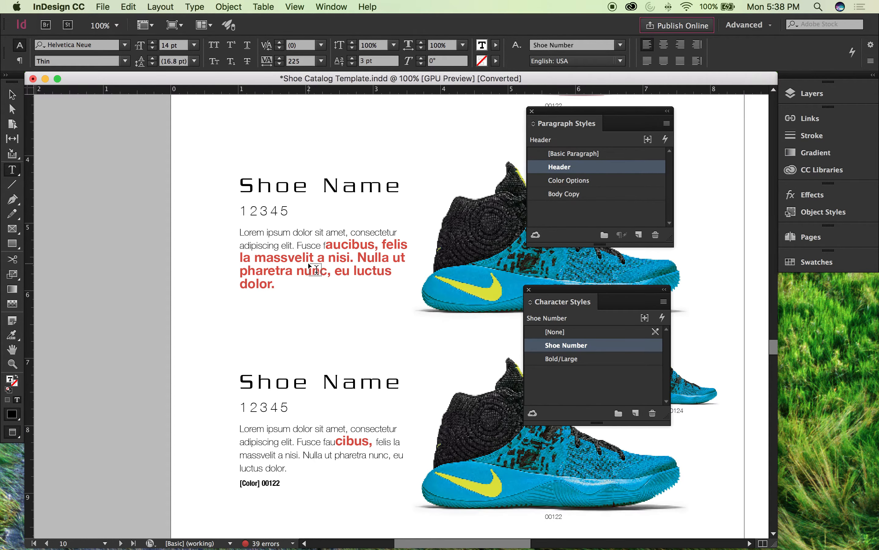
{"action": "scroll", "coordinate": [309, 261], "scroll_direction": "right", "scroll_amount": 1}
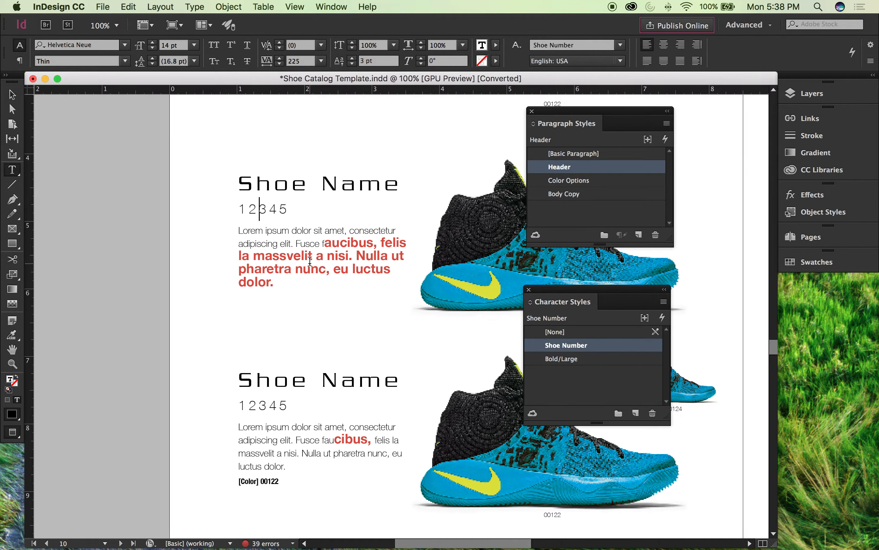
{"action": "scroll", "coordinate": [317, 261], "scroll_direction": "down", "scroll_amount": 10}
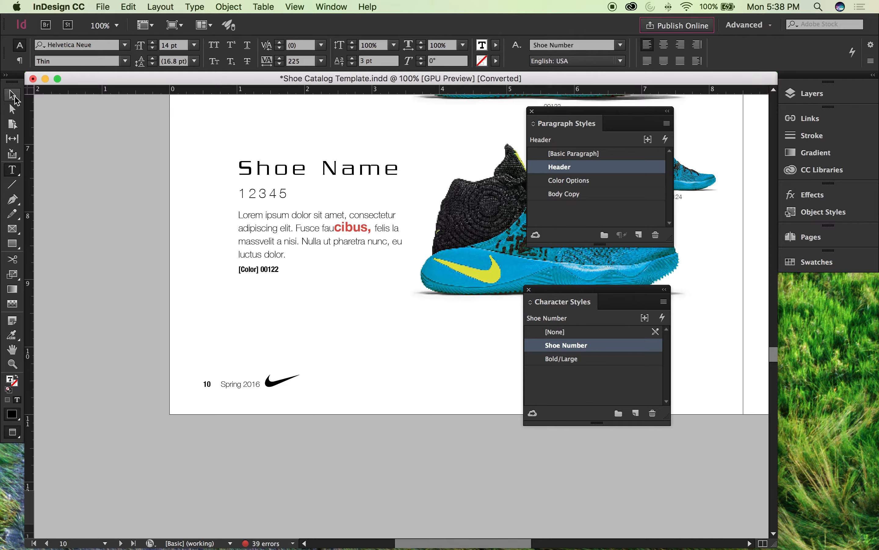
{"action": "scroll", "coordinate": [191, 186], "scroll_direction": "down", "scroll_amount": 20}
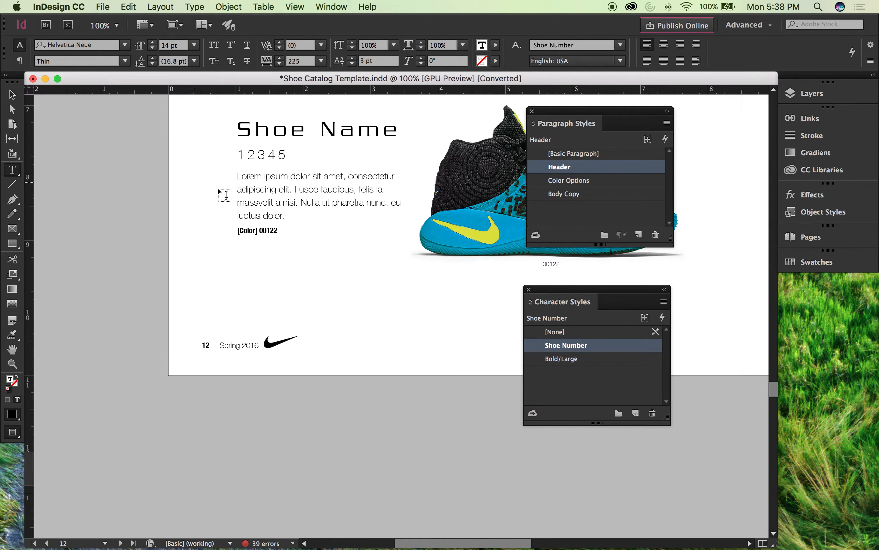
{"action": "scroll", "coordinate": [287, 209], "scroll_direction": "up", "scroll_amount": 20}
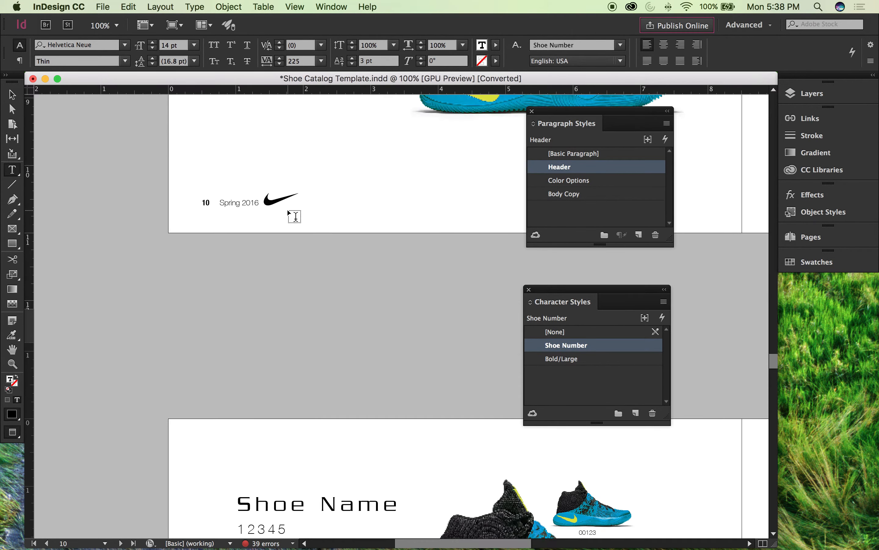
{"action": "scroll", "coordinate": [295, 216], "scroll_direction": "down", "scroll_amount": 10}
{"action": "scroll", "coordinate": [288, 206], "scroll_direction": "up", "scroll_amount": 1}
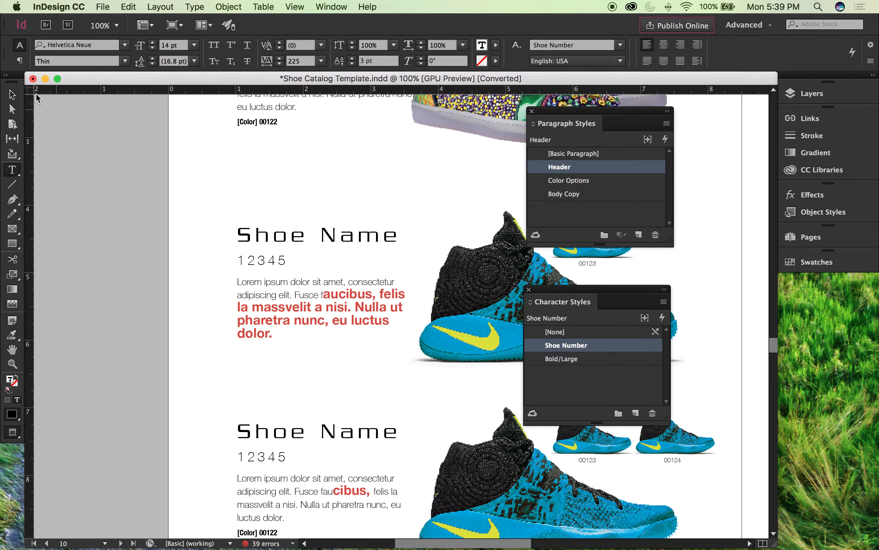
Step: Deselect the second shoe's text frame and switch from Preview to Normal view mode to show frames, guides and hidden characters
{"action": "left_click", "coordinate": [15, 97]}
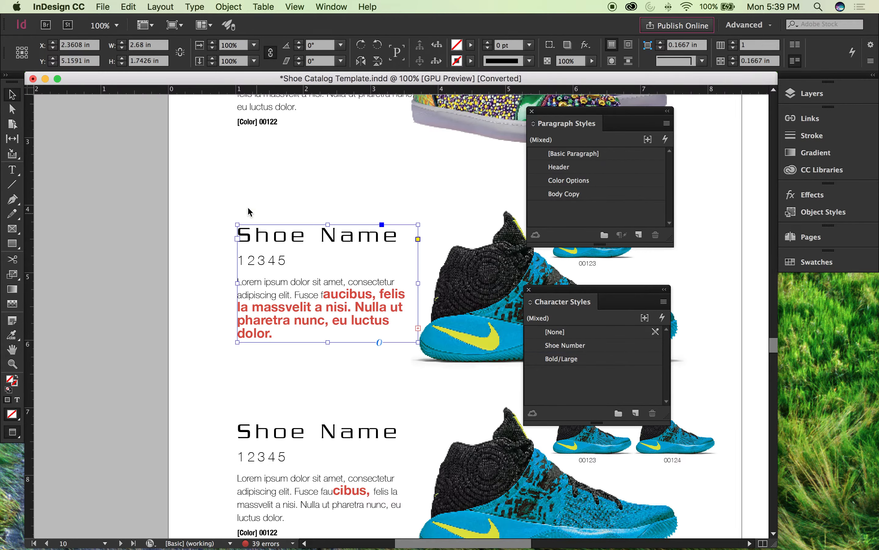
{"action": "left_click", "coordinate": [233, 184]}
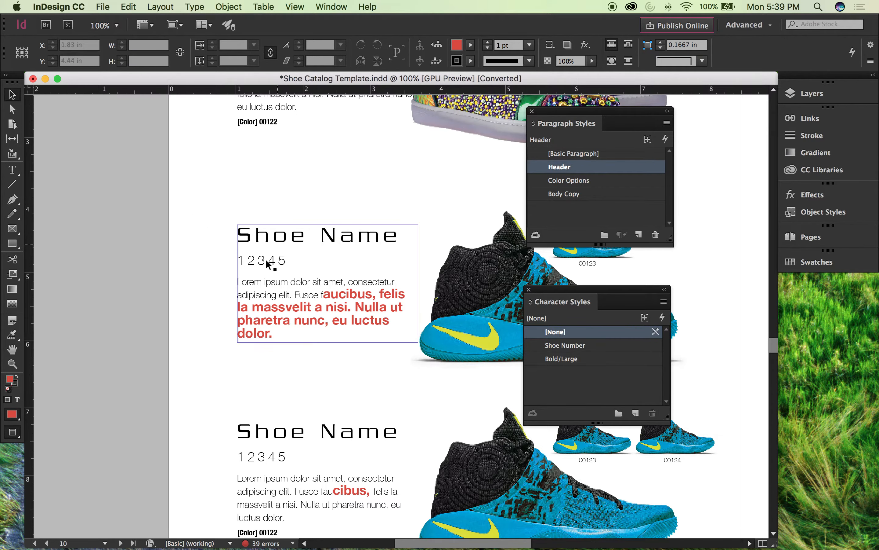
{"action": "scroll", "coordinate": [184, 277], "scroll_direction": "down", "scroll_amount": 3}
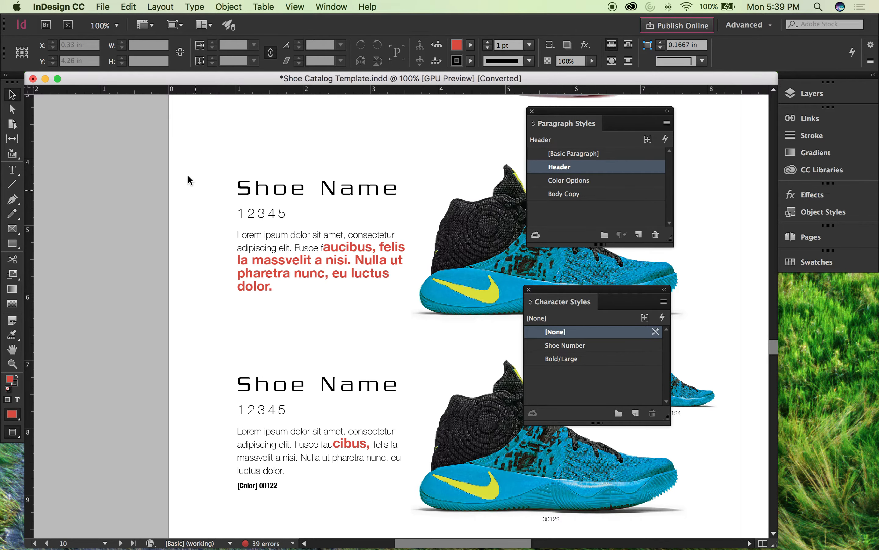
{"action": "key", "text": "w"}
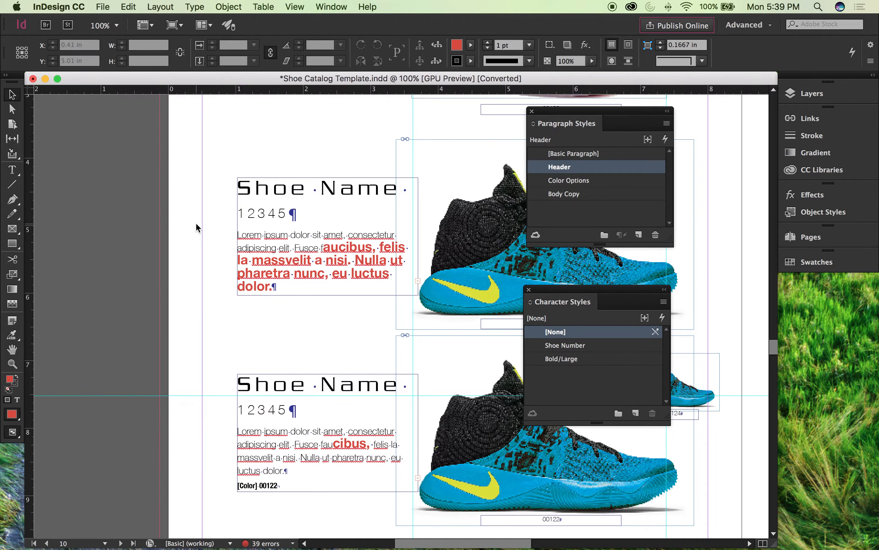
Step: Select the page number in the page 10 folio to examine the paragraph and character styles it uses
{"action": "left_click_drag", "start_coordinate": [249, 334], "coordinate": [203, 136]}
{"action": "left_click_drag", "start_coordinate": [255, 310], "coordinate": [297, 217]}
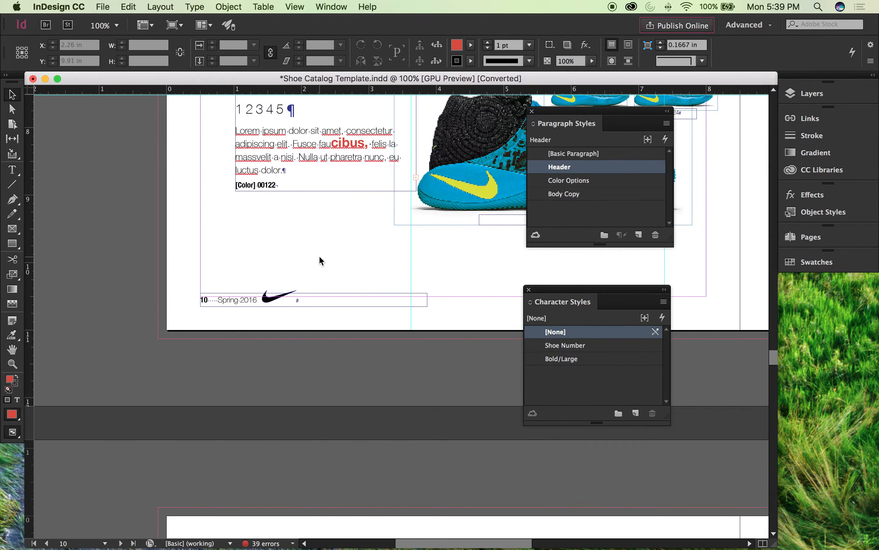
{"action": "key", "text": "super+equal"}
{"action": "key", "text": "super+equal"}
{"action": "key", "text": "super+equal"}
{"action": "key", "text": "super+equal"}
{"action": "left_click_drag", "start_coordinate": [178, 195], "coordinate": [523, 204]}
{"action": "left_click_drag", "start_coordinate": [308, 193], "coordinate": [390, 170]}
{"action": "key", "text": "super+equal"}
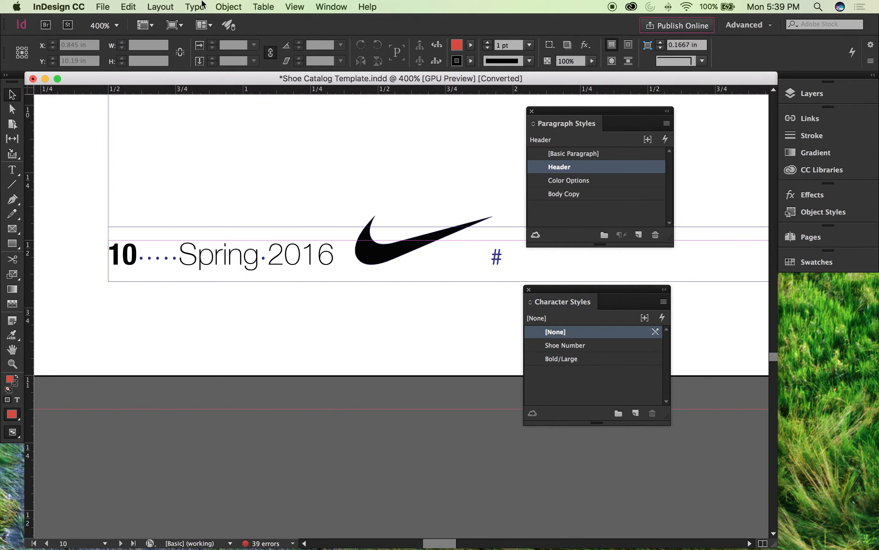
{"action": "double_click", "coordinate": [143, 251]}
{"action": "left_click_drag", "start_coordinate": [145, 251], "coordinate": [107, 251]}
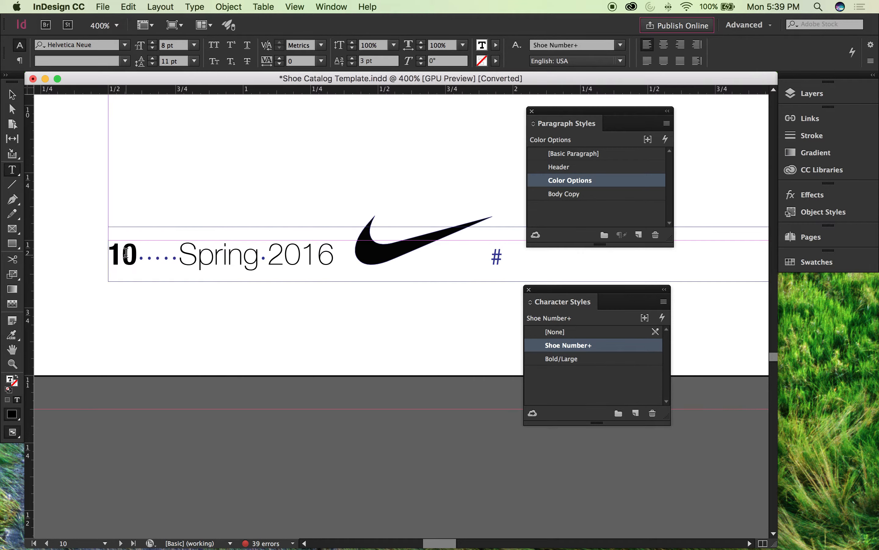
{"action": "double_click", "coordinate": [130, 269]}
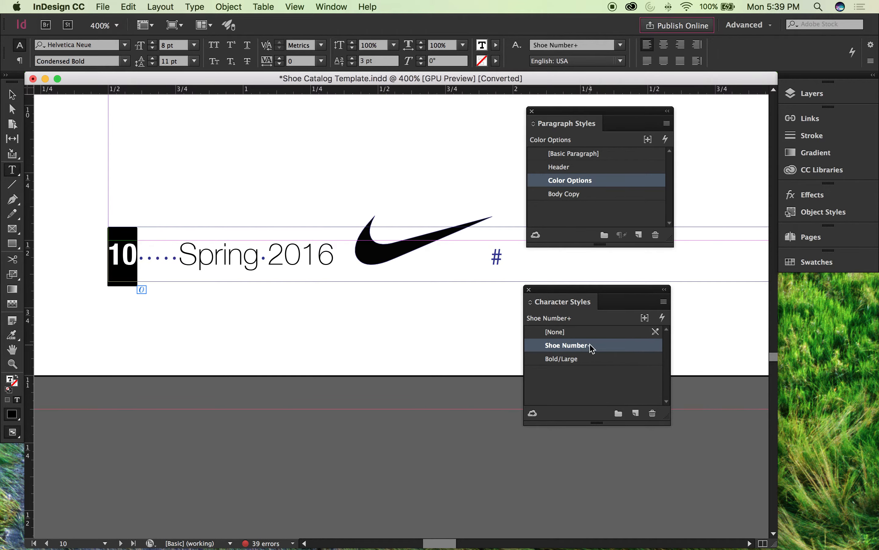
Step: Compare the styles of the whole page 10 folio frame with those of its page number, and deselect the frame
{"action": "left_click", "coordinate": [12, 95]}
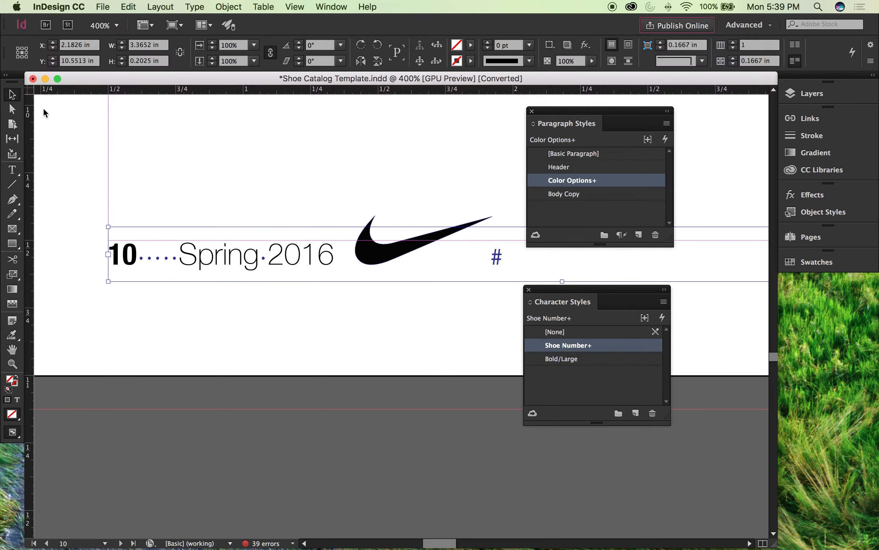
{"action": "double_click", "coordinate": [124, 250]}
{"action": "double_click", "coordinate": [125, 251]}
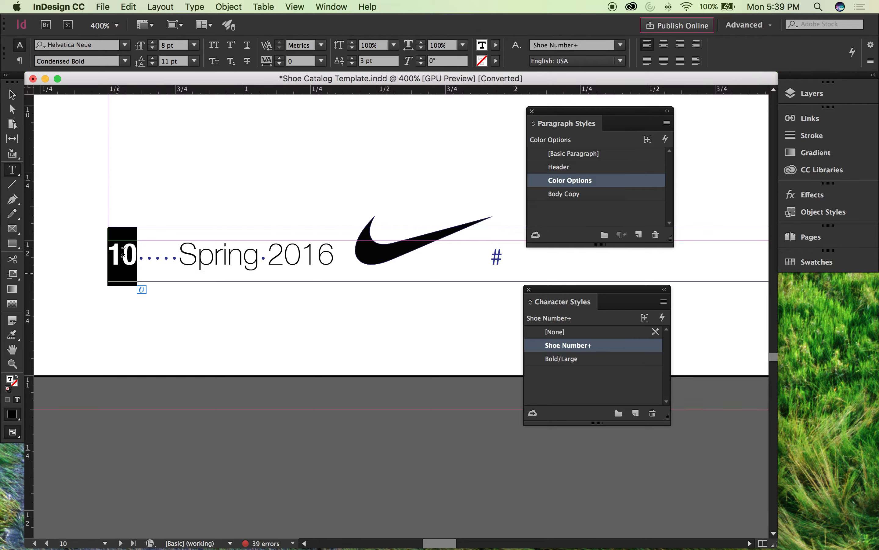
{"action": "left_click", "coordinate": [12, 95]}
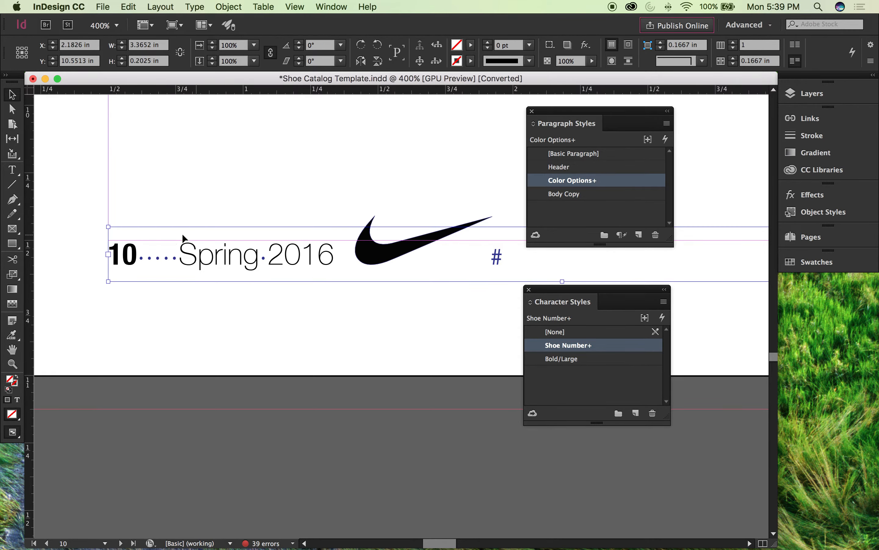
{"action": "left_click", "coordinate": [251, 185]}
{"action": "key", "text": "super+minus"}
{"action": "key", "text": "super+minus"}
{"action": "key", "text": "super+minus"}
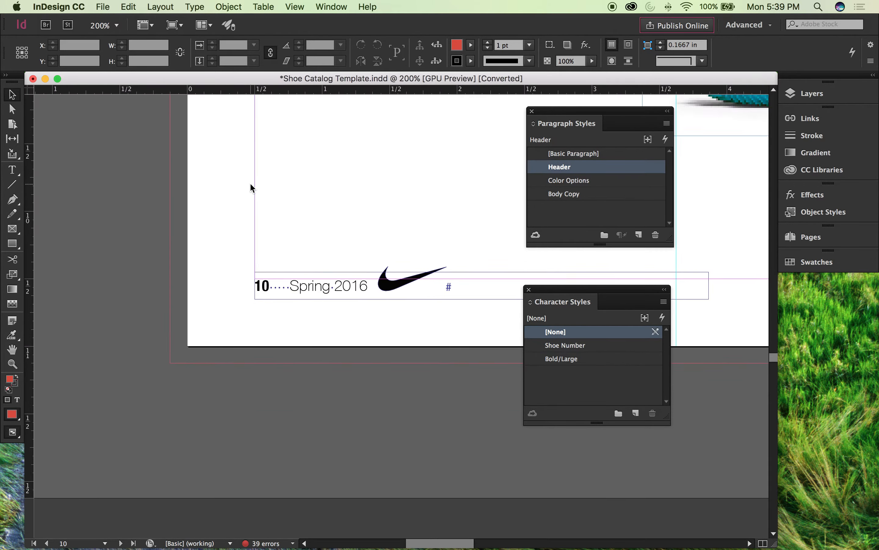
{"action": "scroll", "coordinate": [260, 189], "scroll_direction": "up", "scroll_amount": 1}
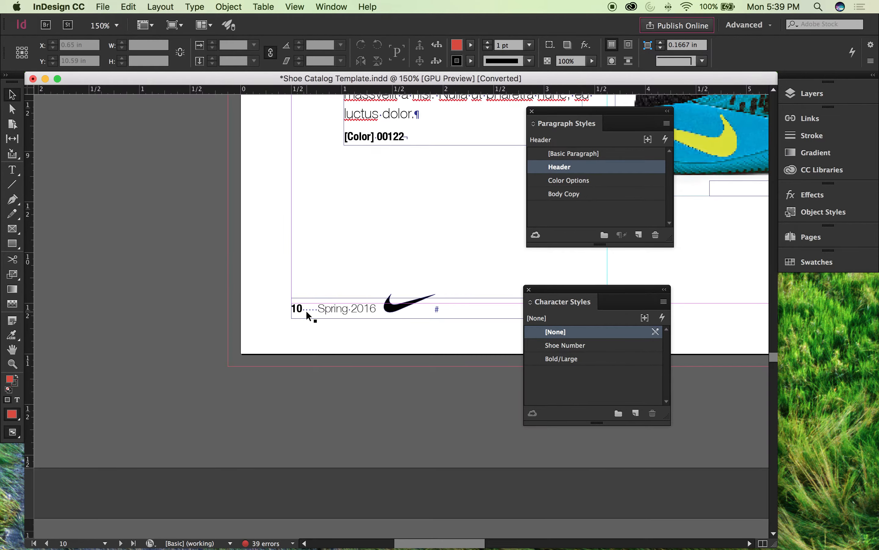
Step: Try deleting the folio text frames on pages 10 and 12, and undo both deletions
{"action": "left_click", "coordinate": [308, 312]}
{"action": "key", "text": "Delete"}
{"action": "left_click_drag", "start_coordinate": [202, 230], "coordinate": [196, 62]}
{"action": "left_click_drag", "start_coordinate": [262, 455], "coordinate": [226, 91]}
{"action": "left_click_drag", "start_coordinate": [233, 248], "coordinate": [203, 47]}
{"action": "left_click_drag", "start_coordinate": [309, 527], "coordinate": [228, 86]}
{"action": "left_click_drag", "start_coordinate": [318, 508], "coordinate": [364, 351]}
{"action": "left_click", "coordinate": [189, 319]}
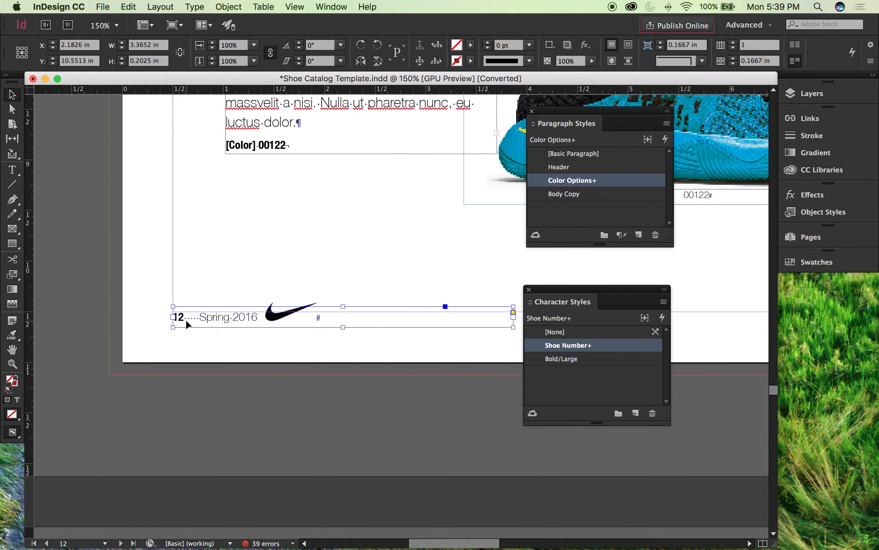
{"action": "key", "text": "Delete"}
{"action": "key", "text": "super+z"}
{"action": "key", "text": "super+z"}
{"action": "left_click_drag", "start_coordinate": [132, 204], "coordinate": [139, 317]}
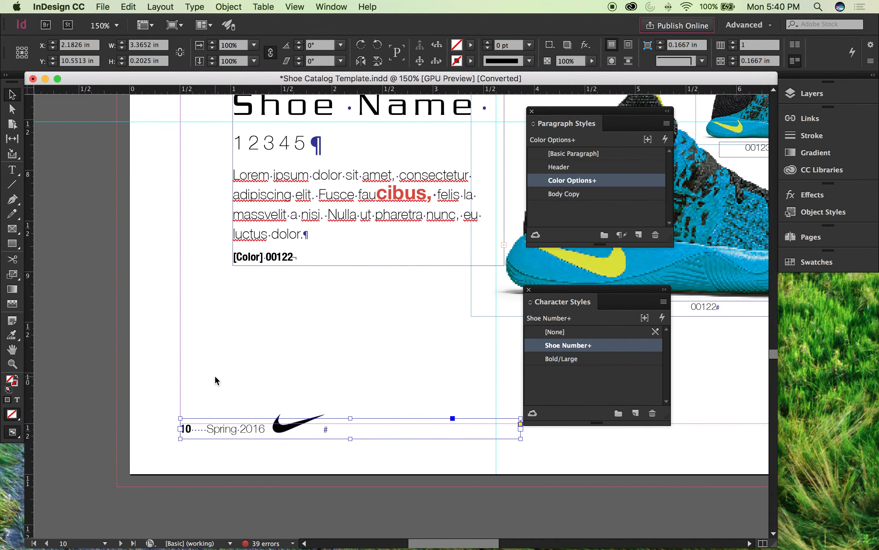
Step: Recheck the styles of the page 10 folio number, deselect it, and view the document's layer list
{"action": "double_click", "coordinate": [189, 432]}
{"action": "double_click", "coordinate": [190, 427]}
{"action": "left_click_drag", "start_coordinate": [193, 429], "coordinate": [171, 425]}
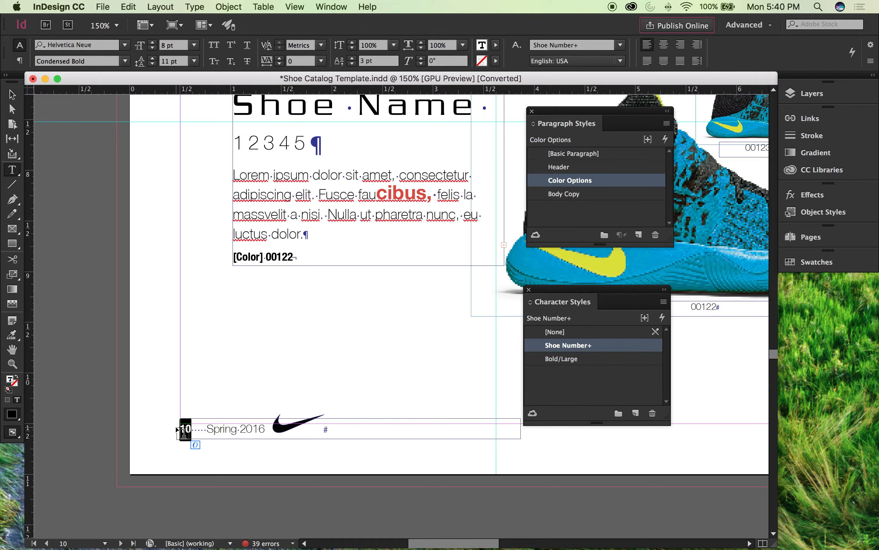
{"action": "key", "text": "Escape"}
{"action": "left_click", "coordinate": [88, 467]}
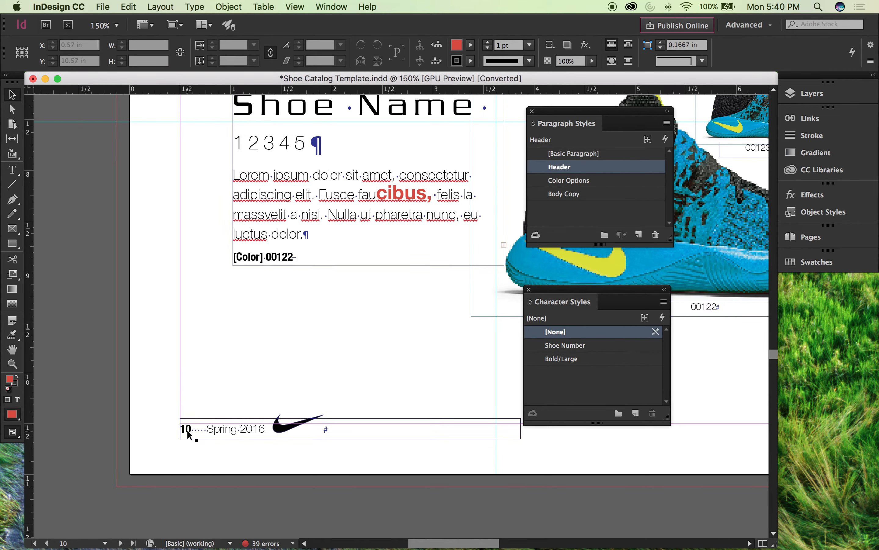
{"action": "left_click", "coordinate": [810, 96]}
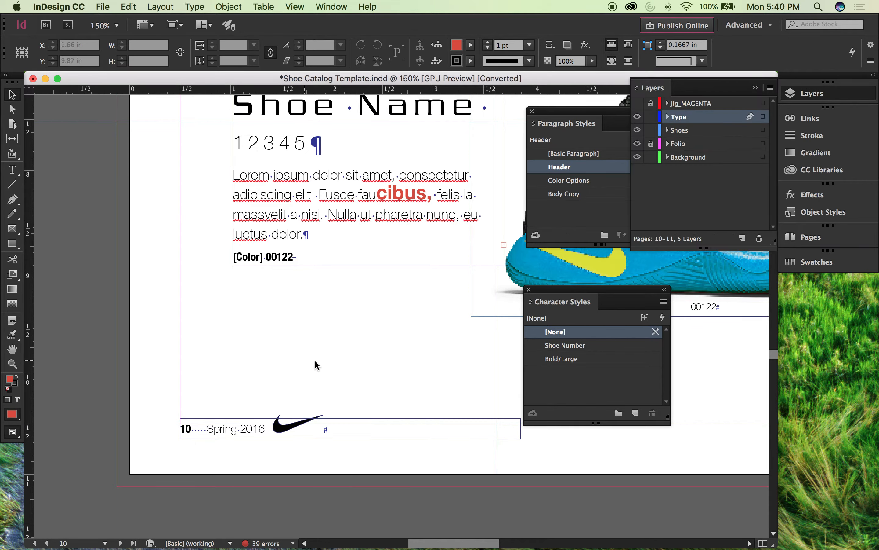
{"action": "left_click", "coordinate": [755, 88]}
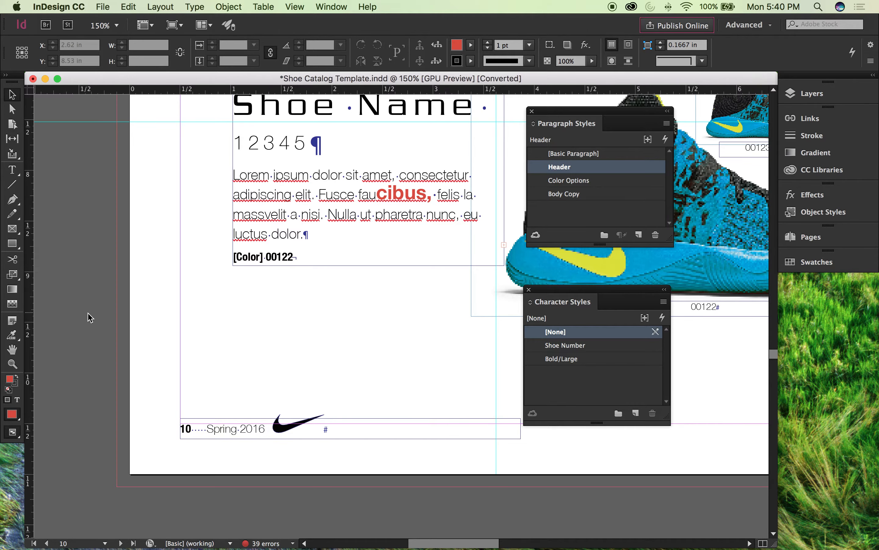
Step: Toggle between Preview and Normal view modes to compare the page 10 folio with and without its hidden space characters
{"action": "scroll", "coordinate": [164, 308], "scroll_direction": "down", "scroll_amount": 2}
{"action": "key", "text": "super+equal"}
{"action": "key", "text": "super+equal"}
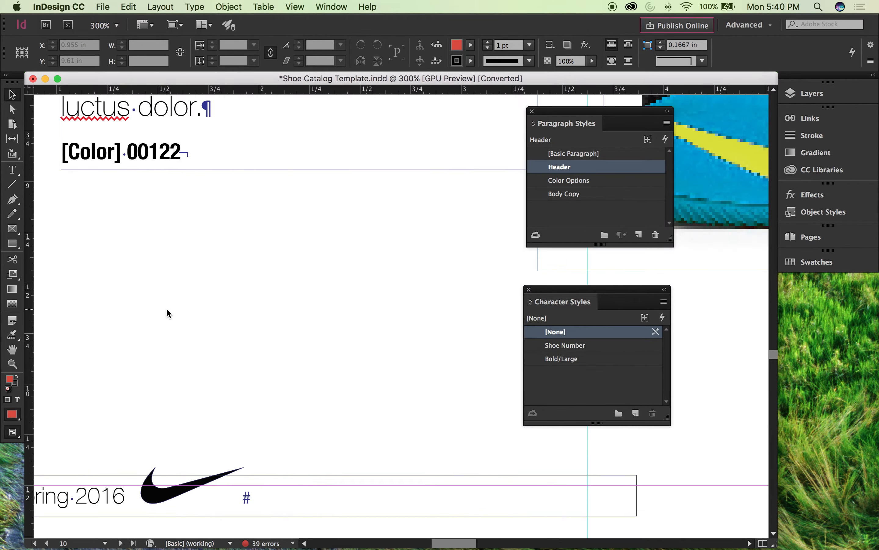
{"action": "left_click_drag", "start_coordinate": [171, 444], "coordinate": [309, 289]}
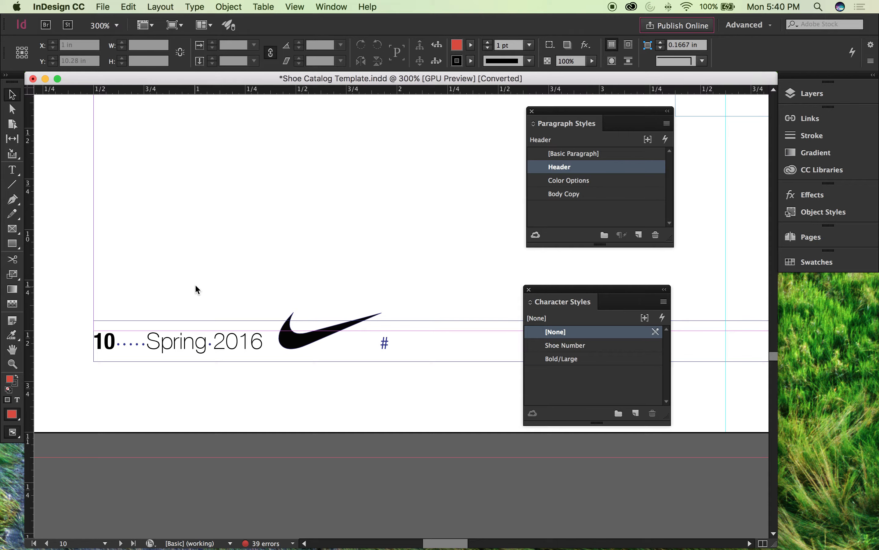
{"action": "key", "text": "w"}
{"action": "key", "text": "w"}
{"action": "key", "text": "w"}
{"action": "key", "text": "w"}
{"action": "key", "text": "w"}
{"action": "key", "text": "w"}
Step: Add extra spaces before "Spring 2016" in the page 10 folio and delete them
{"action": "double_click", "coordinate": [147, 345]}
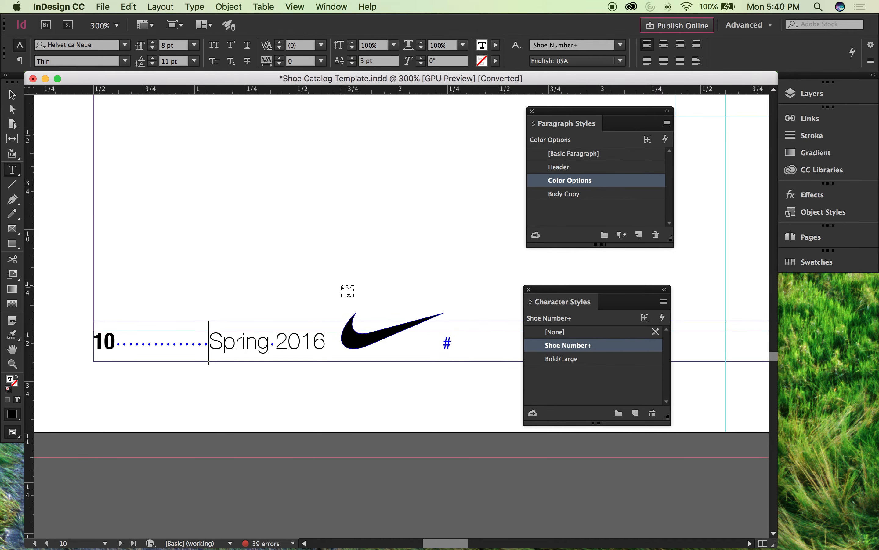
{"action": "key", "text": "BackSpace"}
{"action": "key", "text": "BackSpace"}
{"action": "key", "text": "BackSpace"}
{"action": "key", "text": "BackSpace"}
{"action": "key", "text": "BackSpace"}
{"action": "key", "text": "BackSpace"}
{"action": "key", "text": "BackSpace"}
{"action": "key", "text": "BackSpace"}
{"action": "key", "text": "BackSpace"}
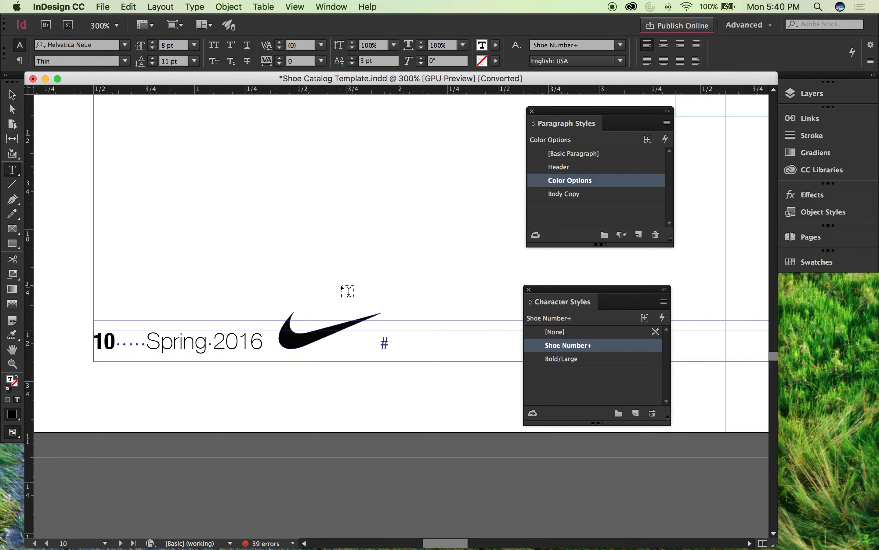
Step: Insert an extra space after "amet," and two spaces before the last letter of "Nulla" in the upper shoe description on page 10
{"action": "scroll", "coordinate": [228, 284], "scroll_direction": "up", "scroll_amount": 15}
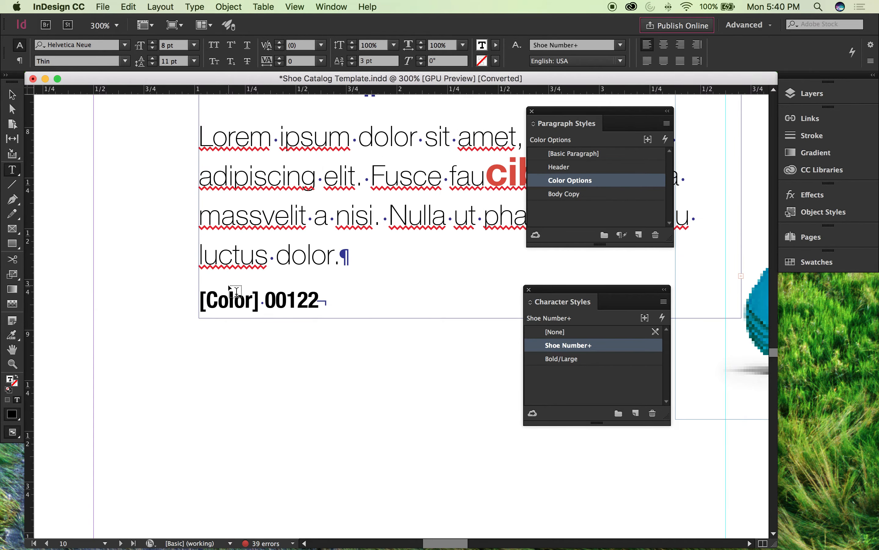
{"action": "left_click", "coordinate": [12, 95]}
{"action": "left_click", "coordinate": [66, 109]}
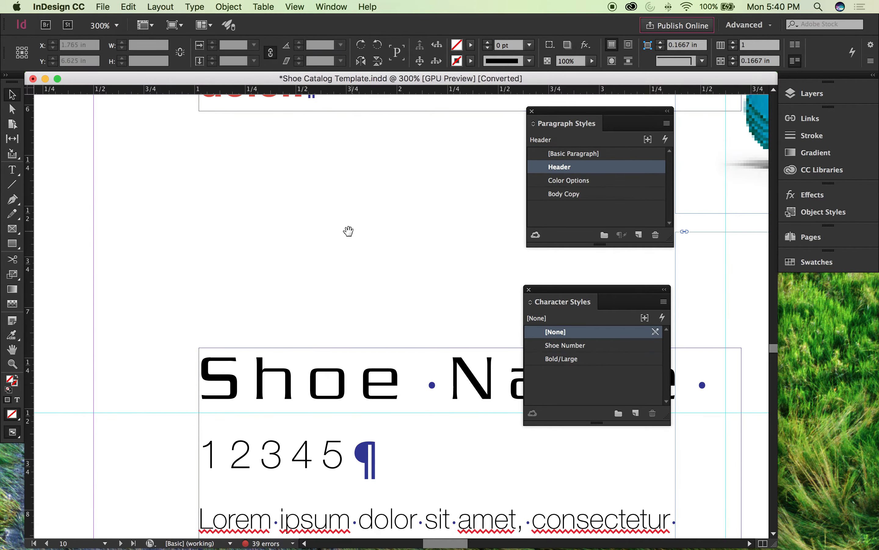
{"action": "left_click_drag", "start_coordinate": [349, 233], "coordinate": [333, 203]}
{"action": "key", "text": "super+minus"}
{"action": "scroll", "coordinate": [335, 209], "scroll_direction": "up", "scroll_amount": 5}
{"action": "scroll", "coordinate": [334, 210], "scroll_direction": "right", "scroll_amount": 3}
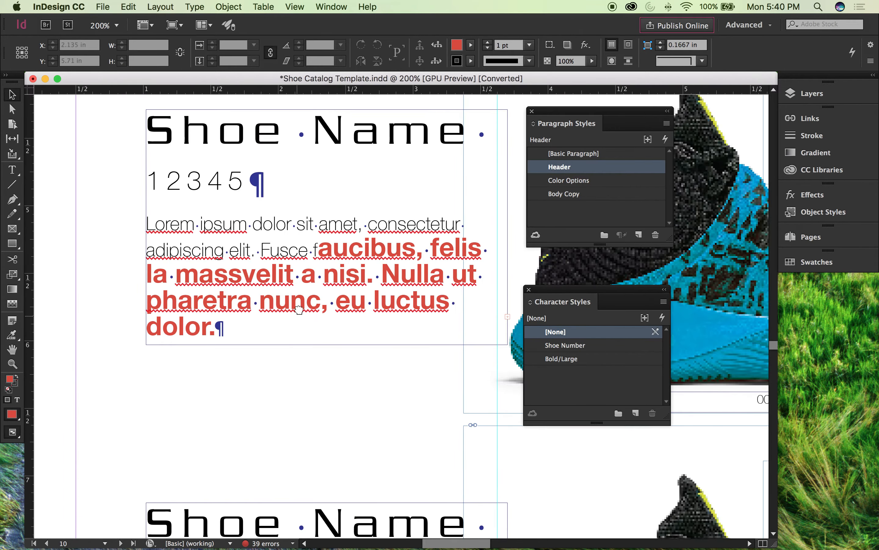
{"action": "double_click", "coordinate": [347, 210]}
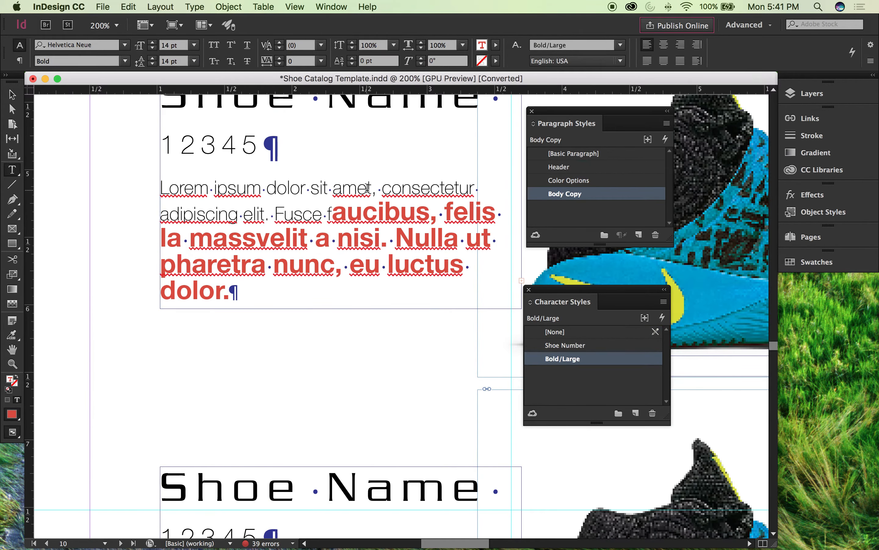
{"action": "left_click", "coordinate": [375, 189]}
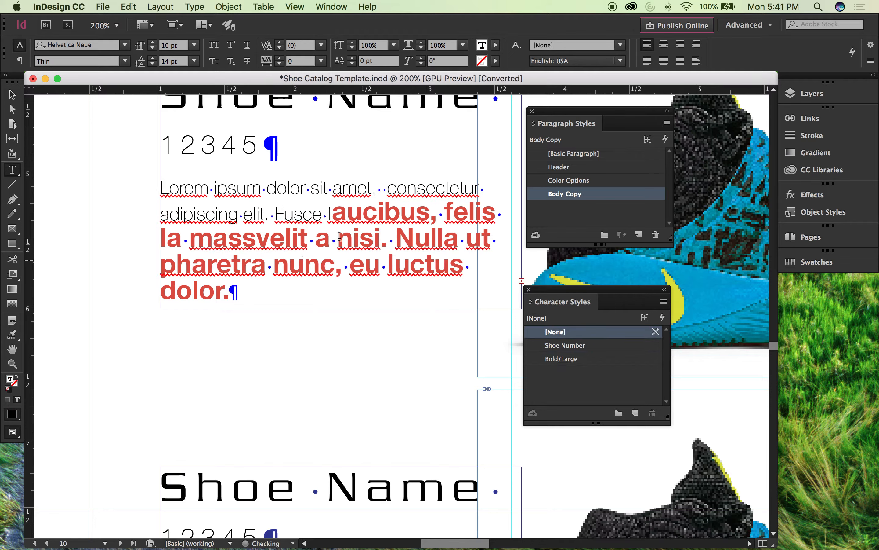
{"action": "left_click", "coordinate": [443, 236]}
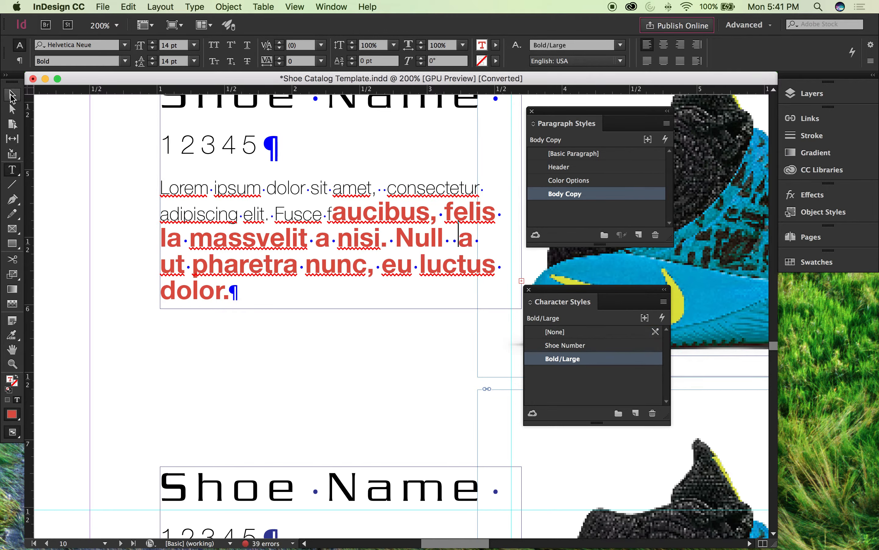
Step: Deselect the text, hide the hidden characters, and show them again
{"action": "left_click", "coordinate": [12, 96]}
{"action": "left_click", "coordinate": [74, 128]}
{"action": "left_click", "coordinate": [195, 6]}
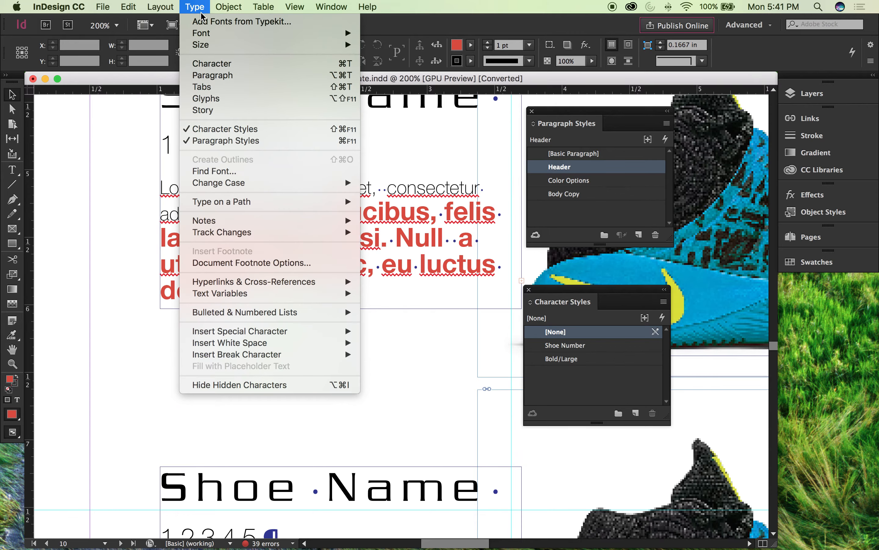
{"action": "left_click", "coordinate": [224, 385]}
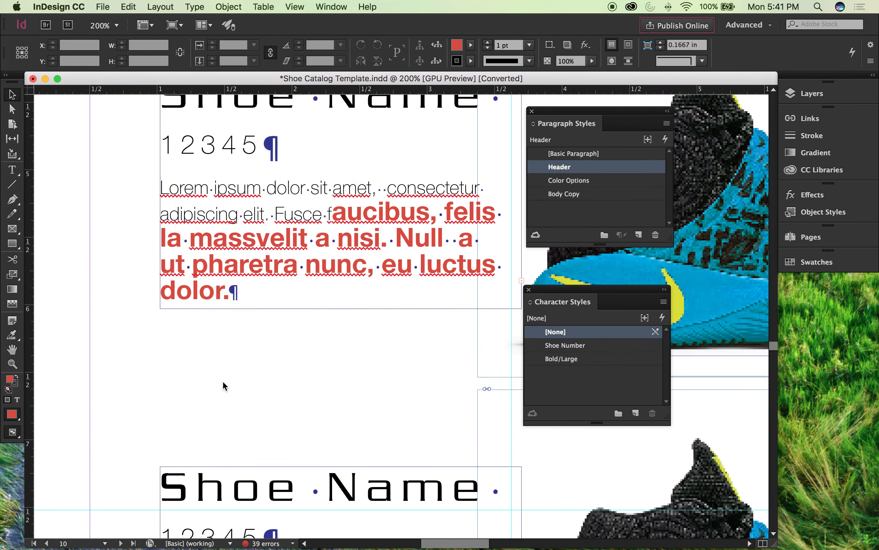
{"action": "left_click", "coordinate": [195, 7]}
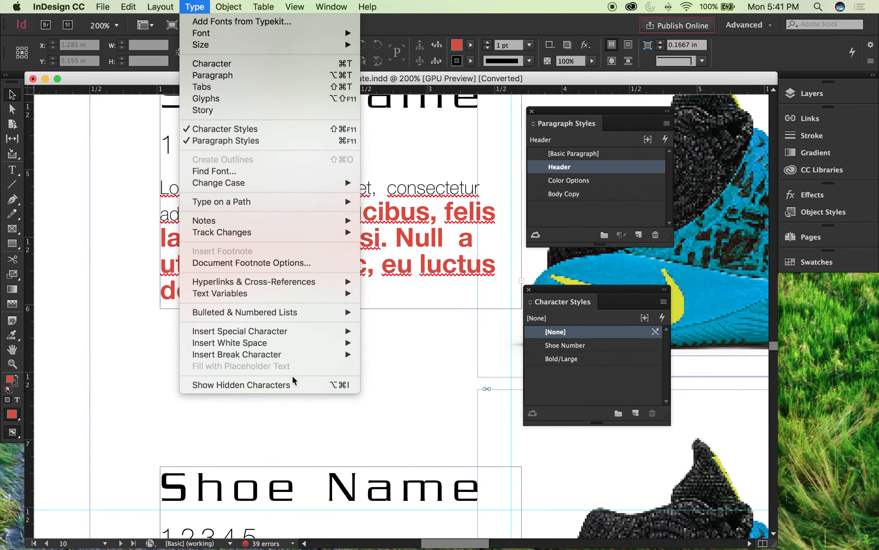
{"action": "left_click", "coordinate": [286, 384]}
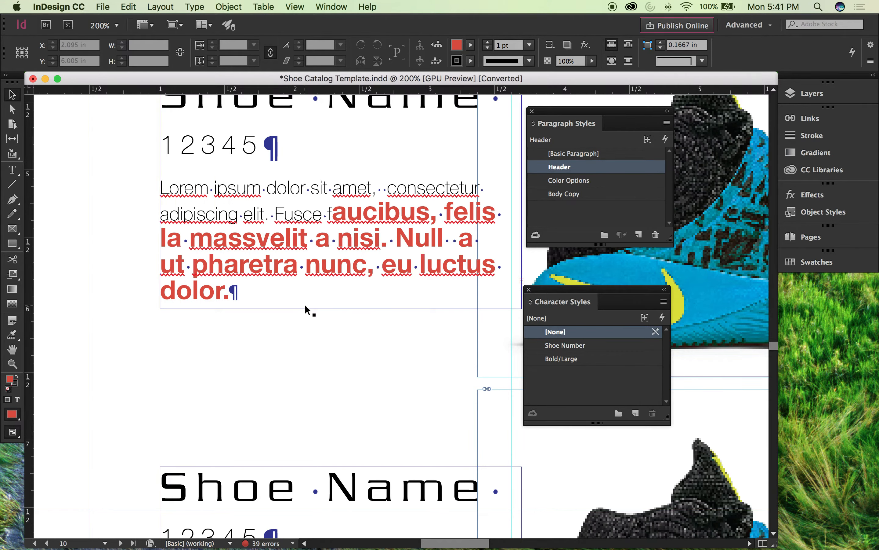
{"action": "scroll", "coordinate": [305, 303], "scroll_direction": "right", "scroll_amount": 1}
{"action": "left_click", "coordinate": [160, 6]}
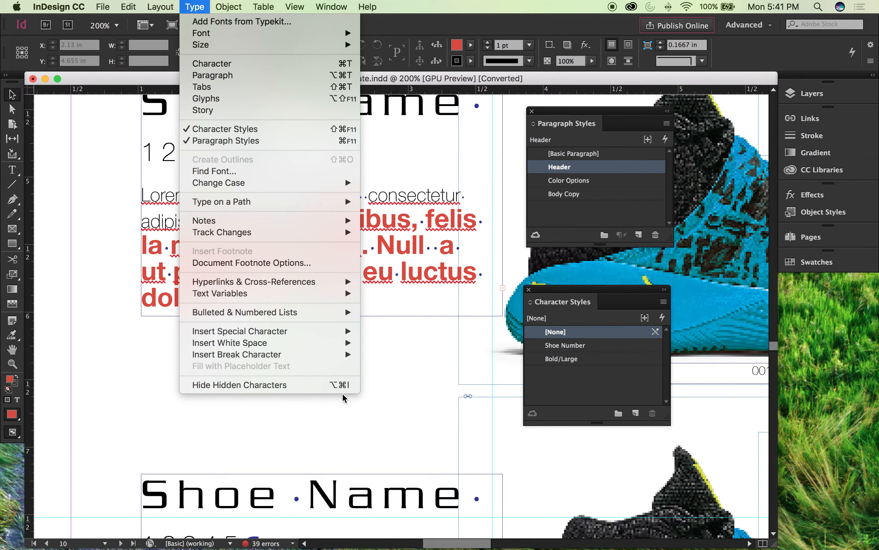
{"action": "left_click", "coordinate": [411, 372]}
Step: Select the upper shoe's whole header paragraph and its whole body paragraph to examine the extent marked by each paragraph symbol
{"action": "scroll", "coordinate": [399, 365], "scroll_direction": "up", "scroll_amount": 3}
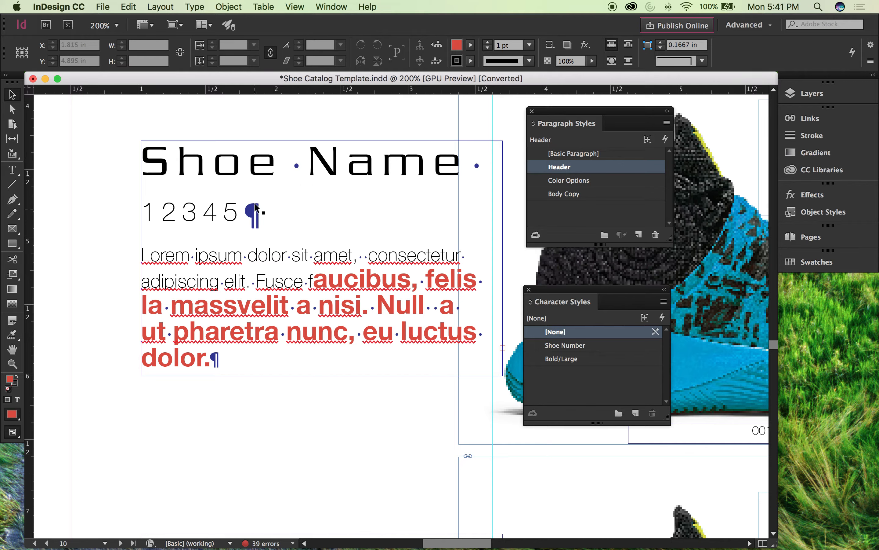
{"action": "double_click", "coordinate": [240, 206]}
{"action": "double_click", "coordinate": [227, 206]}
{"action": "left_click", "coordinate": [227, 205]}
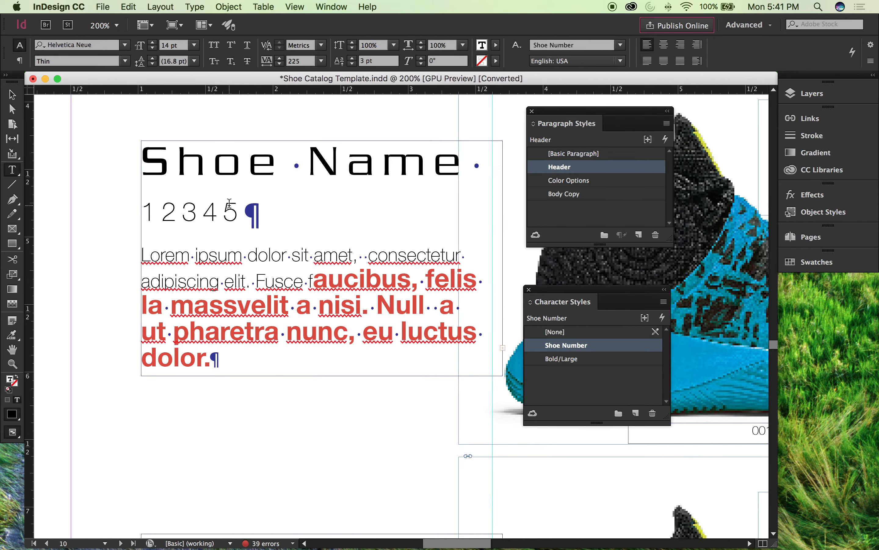
{"action": "triple_click", "coordinate": [220, 195]}
{"action": "scroll", "coordinate": [292, 254], "scroll_direction": "down", "scroll_amount": 1}
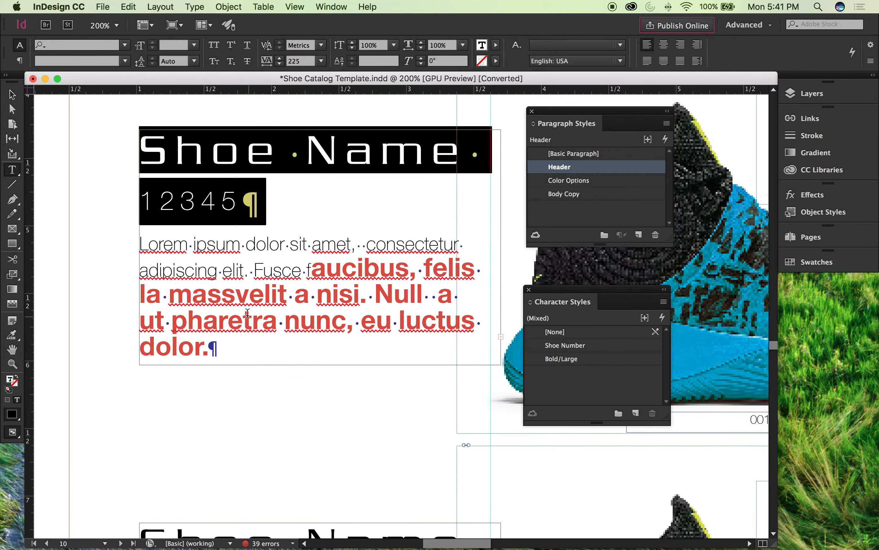
{"action": "scroll", "coordinate": [245, 312], "scroll_direction": "down", "scroll_amount": 1}
{"action": "left_click", "coordinate": [228, 291]}
{"action": "triple_click", "coordinate": [229, 290]}
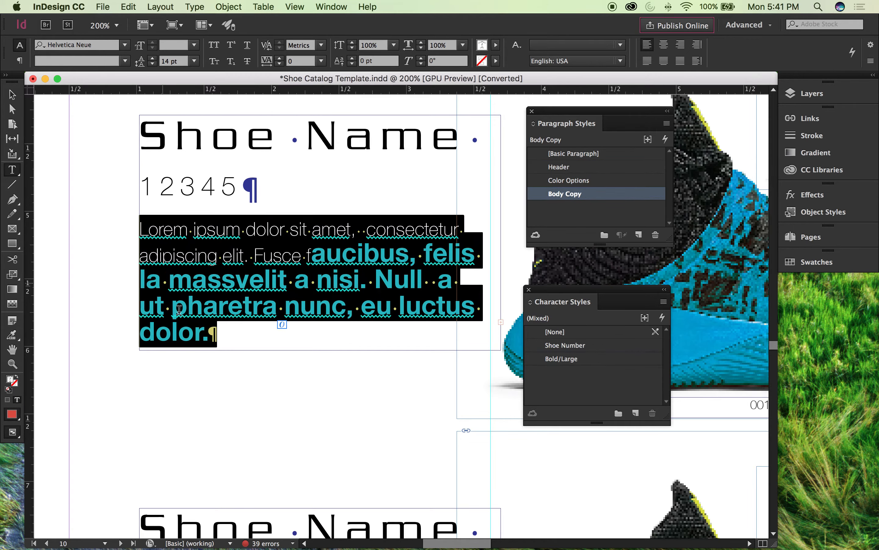
Step: Insert a forced line break before the final letter of "consectetur" in the upper shoe description
{"action": "scroll", "coordinate": [287, 271], "scroll_direction": "down", "scroll_amount": 4}
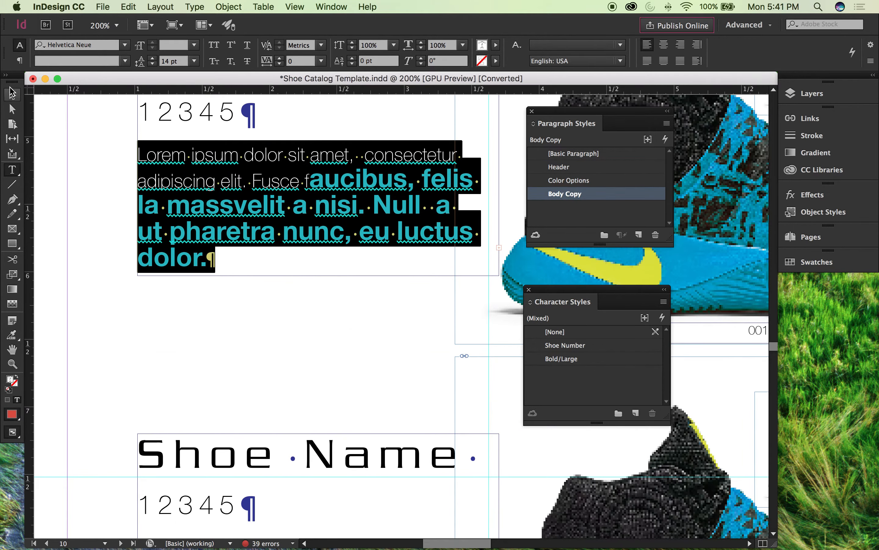
{"action": "left_click", "coordinate": [12, 95]}
{"action": "double_click", "coordinate": [445, 157]}
{"action": "left_click", "coordinate": [463, 156]}
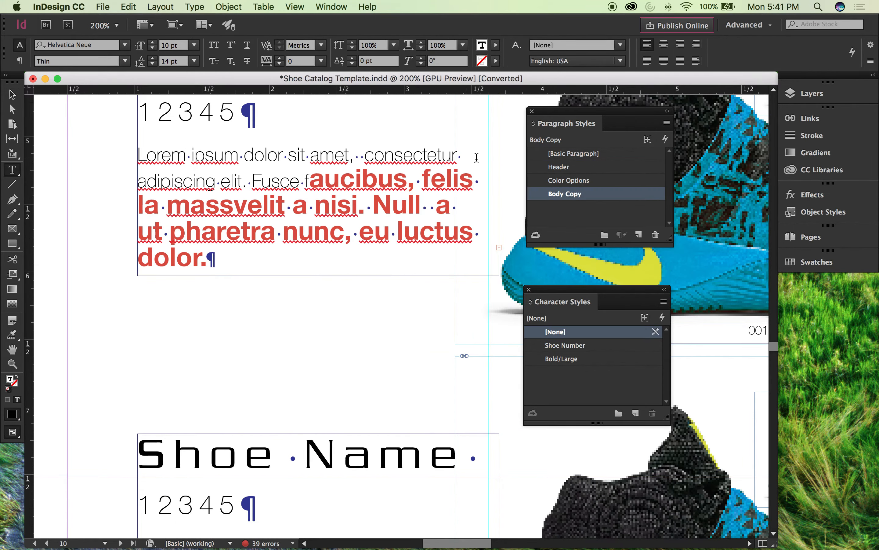
{"action": "left_click", "coordinate": [453, 157]}
{"action": "key", "text": "shift+Return"}
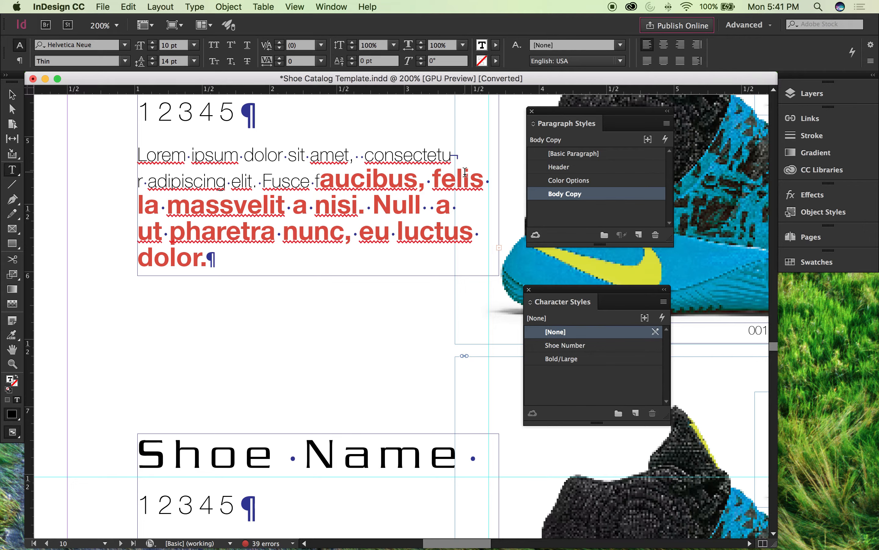
Step: Deselect the text and examine the end-of-story mark after the logo in the page 10 folio up close
{"action": "scroll", "coordinate": [436, 195], "scroll_direction": "down", "scroll_amount": 3}
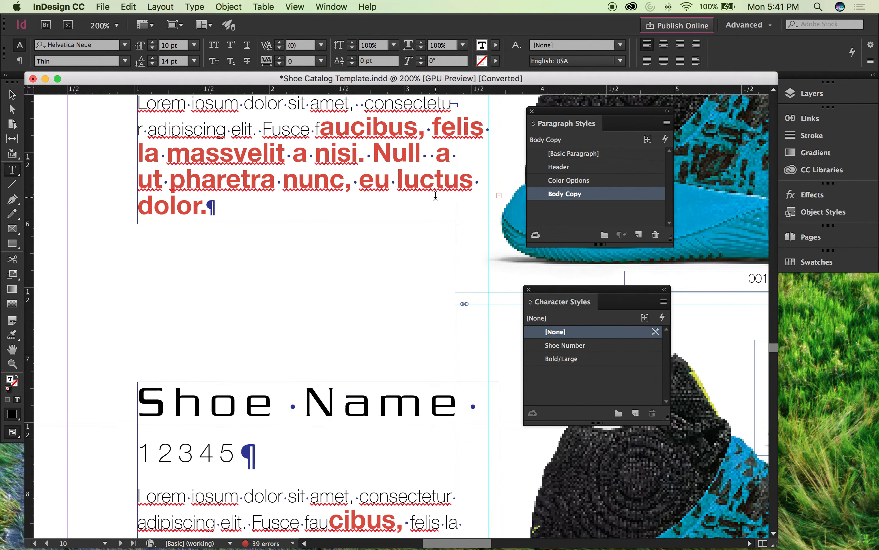
{"action": "scroll", "coordinate": [406, 199], "scroll_direction": "up", "scroll_amount": 1}
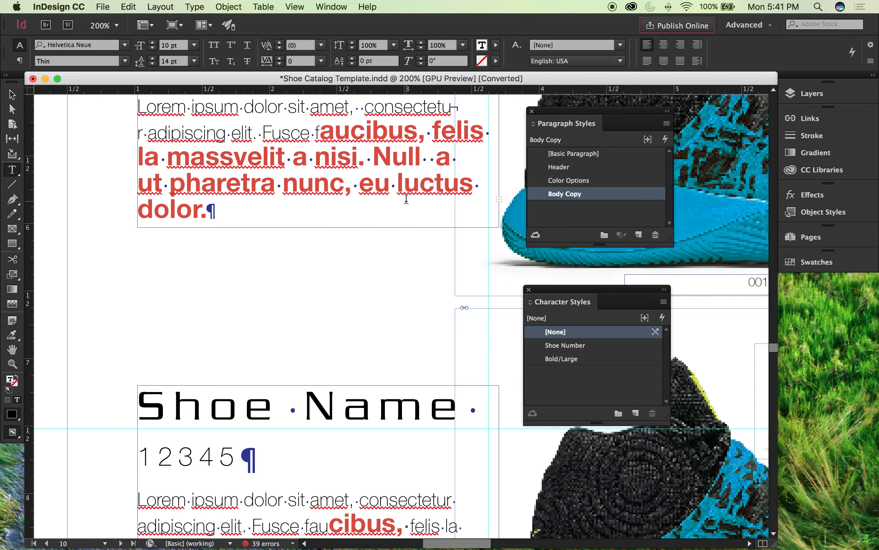
{"action": "scroll", "coordinate": [214, 140], "scroll_direction": "up", "scroll_amount": 2}
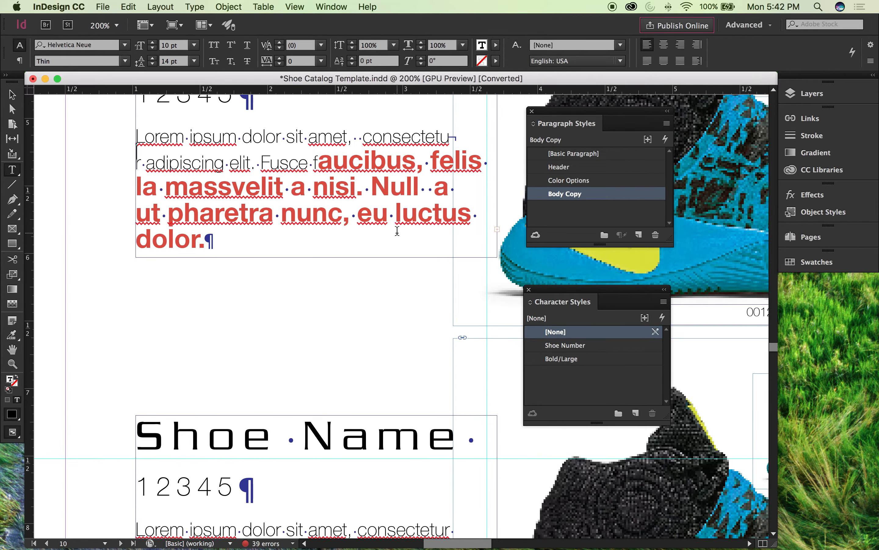
{"action": "scroll", "coordinate": [397, 230], "scroll_direction": "up", "scroll_amount": 3}
{"action": "scroll", "coordinate": [367, 231], "scroll_direction": "down", "scroll_amount": 20}
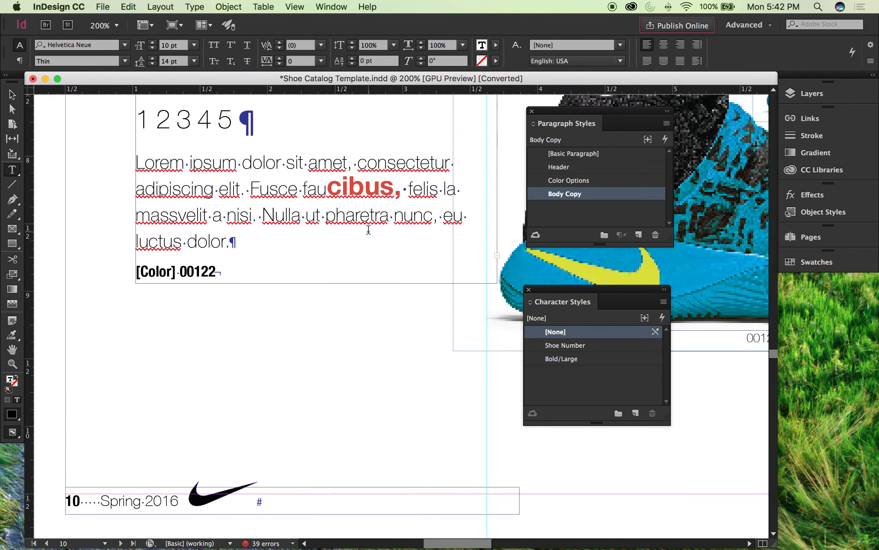
{"action": "scroll", "coordinate": [368, 230], "scroll_direction": "down", "scroll_amount": 10}
{"action": "left_click", "coordinate": [12, 94]}
{"action": "left_click", "coordinate": [178, 173]}
{"action": "left_click_drag", "start_coordinate": [268, 235], "coordinate": [330, 203]}
{"action": "left_click_drag", "start_coordinate": [94, 199], "coordinate": [255, 215]}
{"action": "left_click_drag", "start_coordinate": [363, 320], "coordinate": [248, 139]}
{"action": "mouse_move", "coordinate": [363, 212]}
{"action": "left_mouse_down"}
{"action": "mouse_move", "coordinate": [275, 169]}
{"action": "mouse_move", "coordinate": [295, 192]}
{"action": "mouse_move", "coordinate": [275, 176]}
{"action": "mouse_move", "coordinate": [208, 165]}
{"action": "left_mouse_up"}
{"action": "left_click_drag", "start_coordinate": [366, 179], "coordinate": [285, 164]}
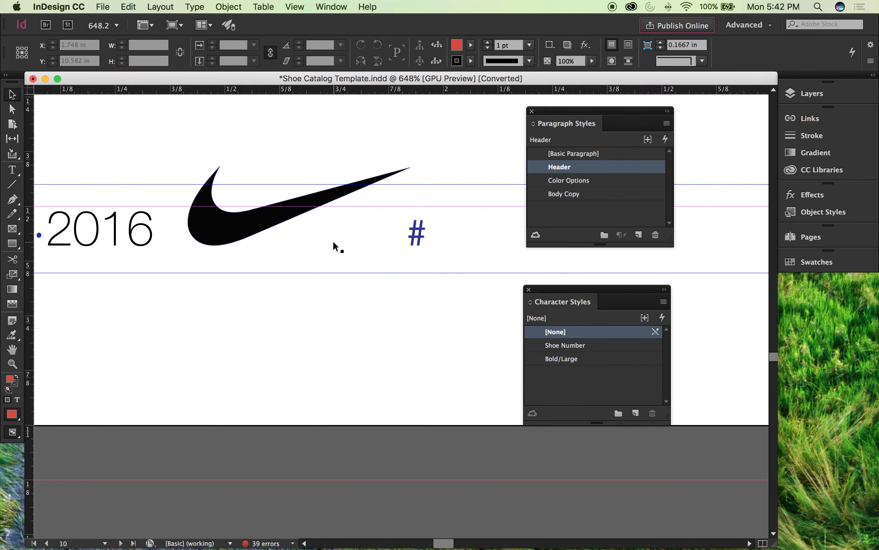
Step: Select the lower shoe's text frame on page 10, pick up its overset text for placing, and cancel the placement
{"action": "scroll", "coordinate": [130, 194], "scroll_direction": "up", "scroll_amount": 10}
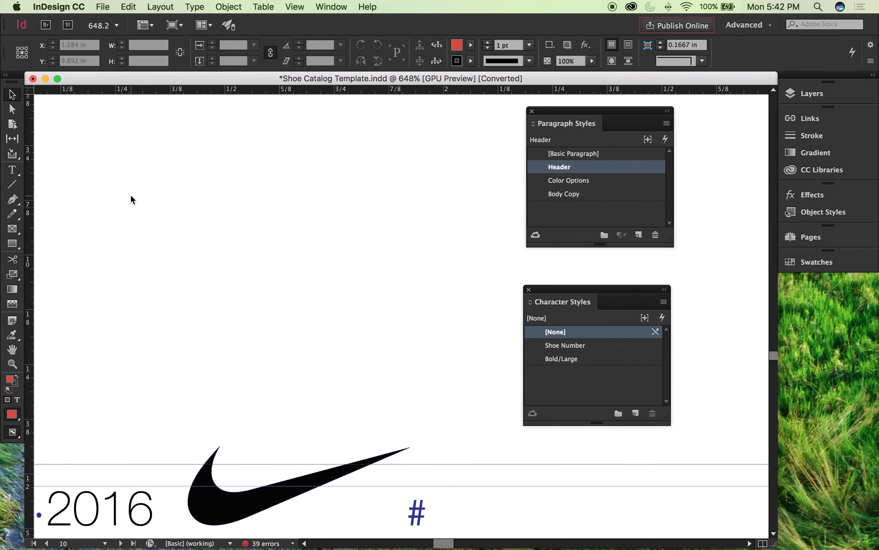
{"action": "key", "text": "super+minus"}
{"action": "key", "text": "super+minus"}
{"action": "scroll", "coordinate": [307, 247], "scroll_direction": "up", "scroll_amount": 1}
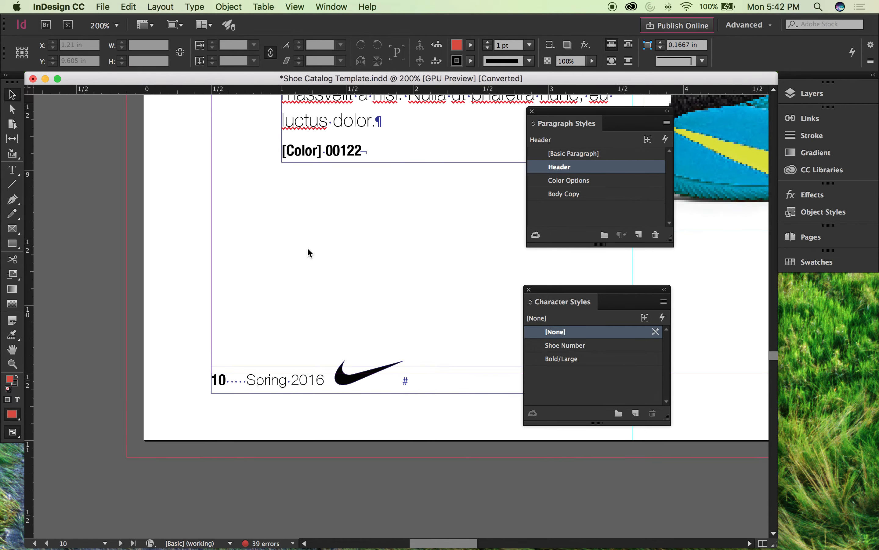
{"action": "key", "text": "super+minus"}
{"action": "key", "text": "super+minus"}
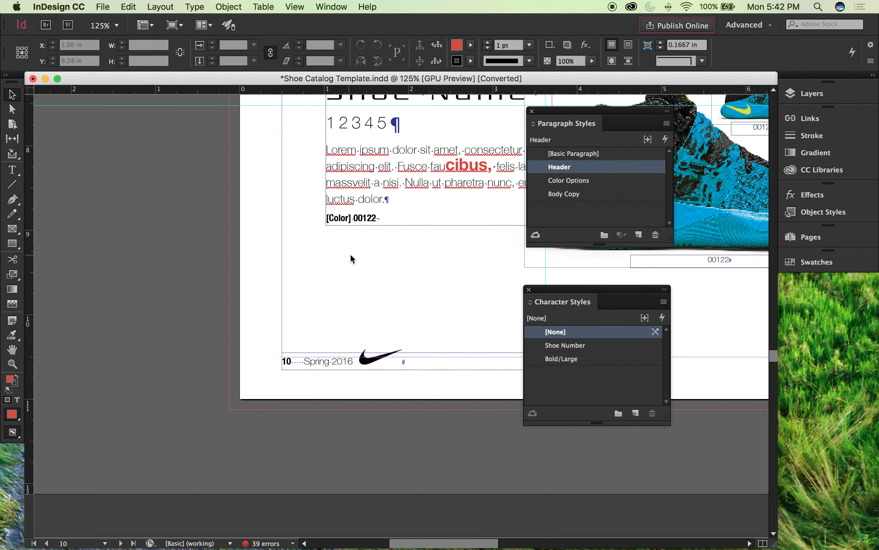
{"action": "left_click_drag", "start_coordinate": [442, 175], "coordinate": [328, 332]}
{"action": "left_click_drag", "start_coordinate": [324, 212], "coordinate": [296, 165]}
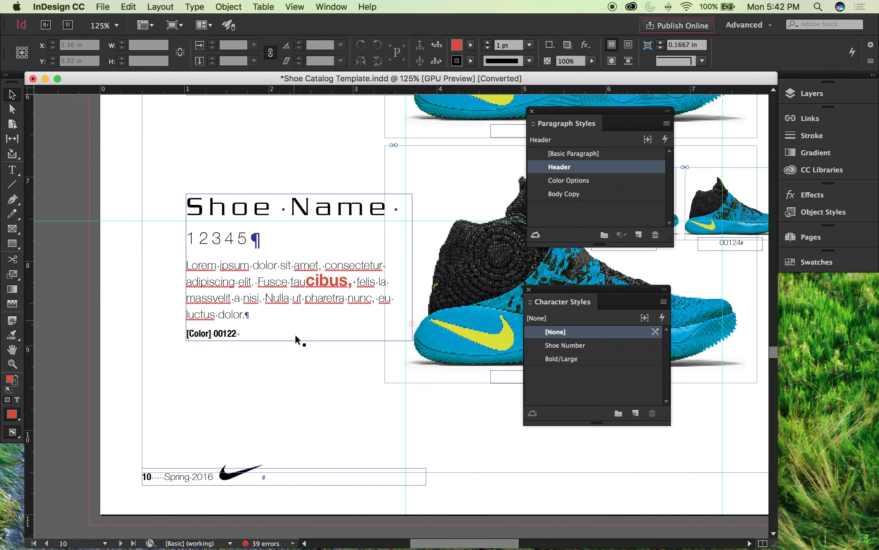
{"action": "left_click", "coordinate": [413, 322]}
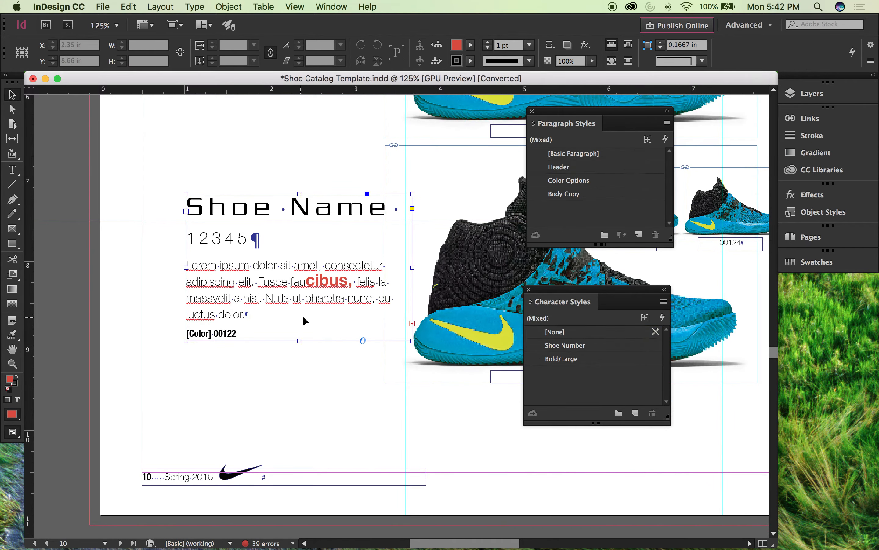
{"action": "left_click", "coordinate": [413, 323]}
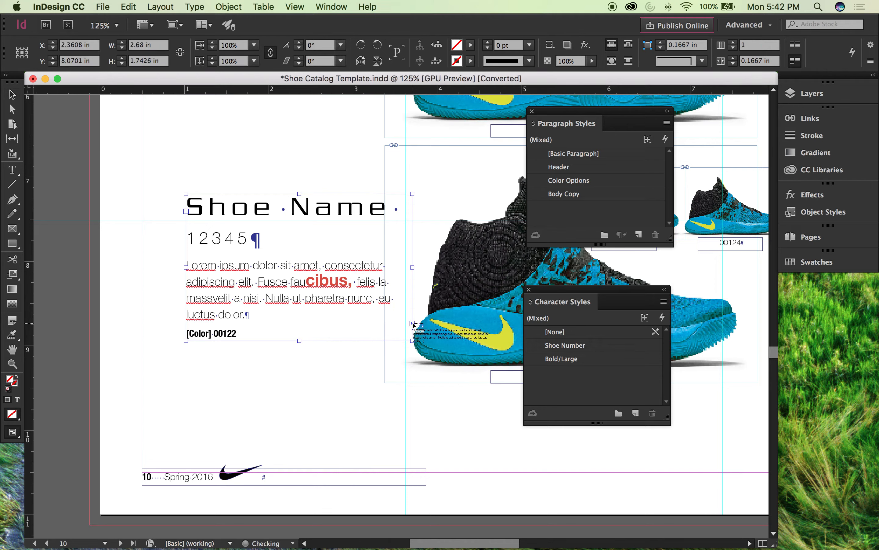
{"action": "key", "text": "Escape"}
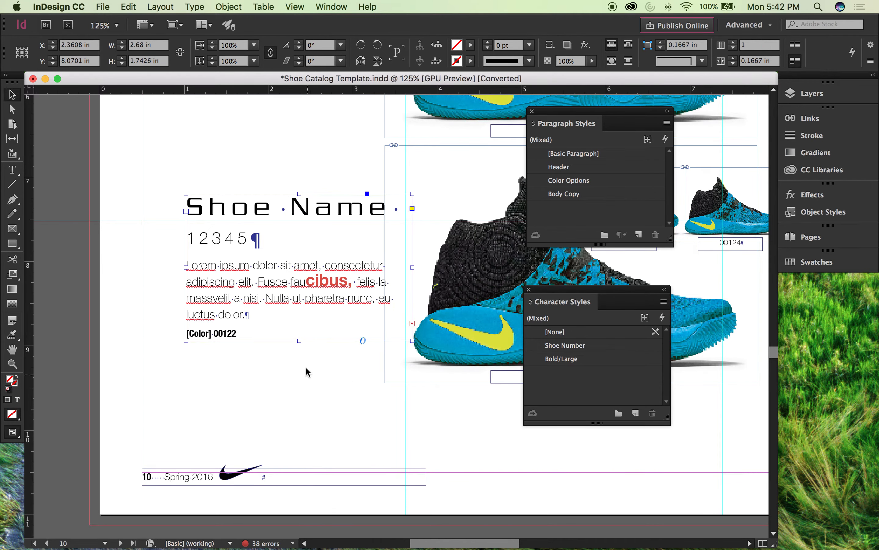
Step: Extend the lower shoe's text frame downward to a height of about 2.73 in, undo the resize, and examine its overset mark
{"action": "left_click_drag", "start_coordinate": [298, 340], "coordinate": [312, 423]}
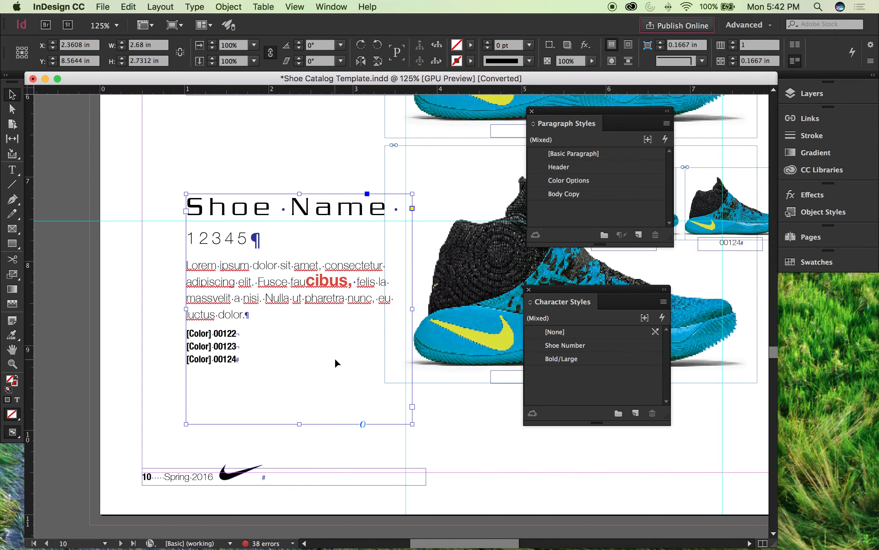
{"action": "key", "text": "super+z"}
{"action": "key", "text": "super+space"}
{"action": "left_click_drag", "start_coordinate": [411, 336], "coordinate": [478, 364]}
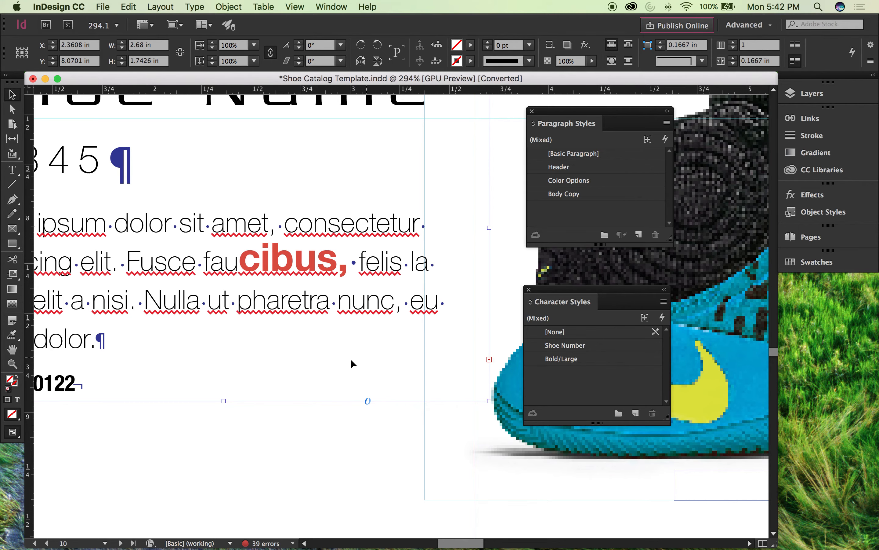
Step: Extend the lower shoe's text frame downward to a height of about 2.54 in to fit all color options, and deselect it
{"action": "key", "text": "super+minus"}
{"action": "key", "text": "super+minus"}
{"action": "key", "text": "space"}
{"action": "left_click_drag", "start_coordinate": [331, 411], "coordinate": [150, 293]}
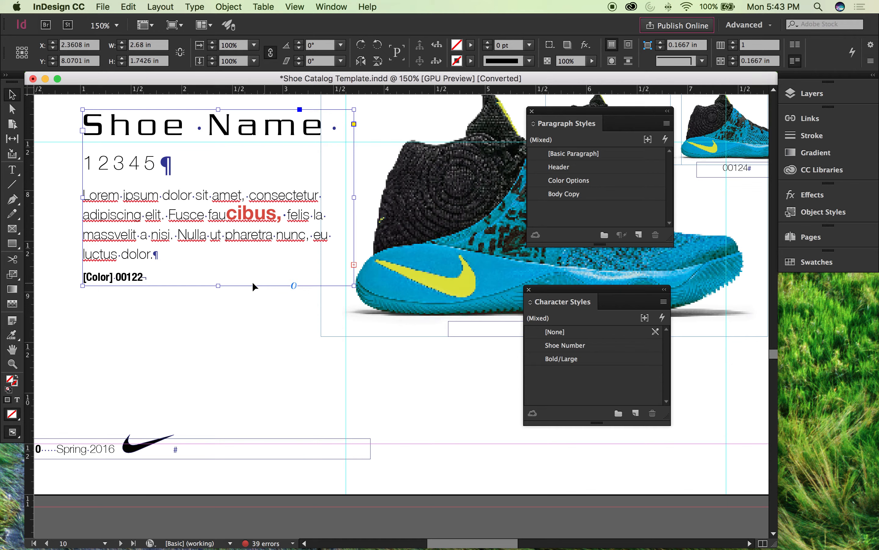
{"action": "left_click_drag", "start_coordinate": [219, 285], "coordinate": [225, 366]}
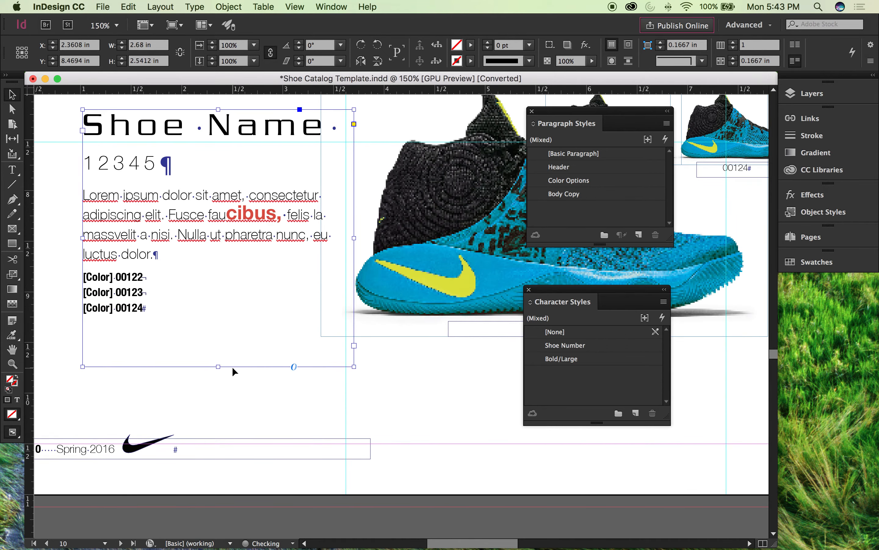
{"action": "left_click", "coordinate": [239, 387]}
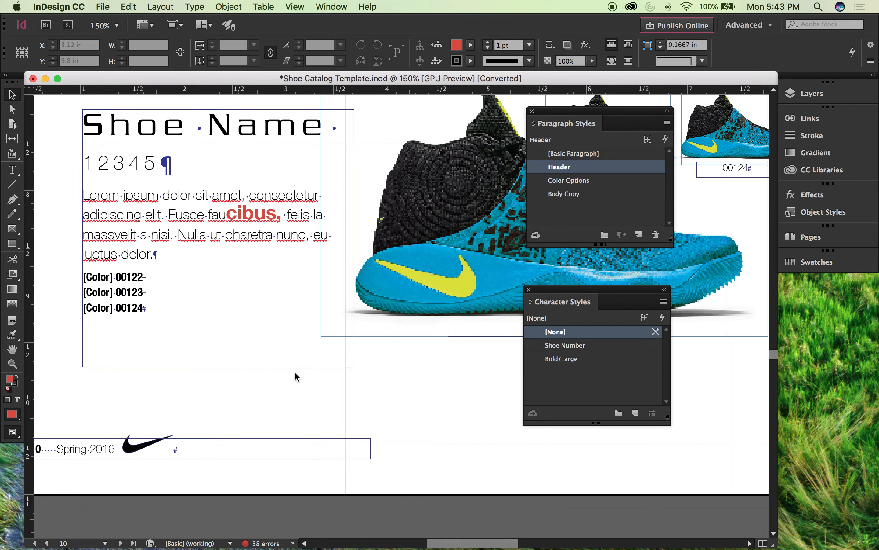
Step: Undo the manual resize of the lower shoe's text frame, fit the frame to its content, and deselect it
{"action": "key", "text": "super+z"}
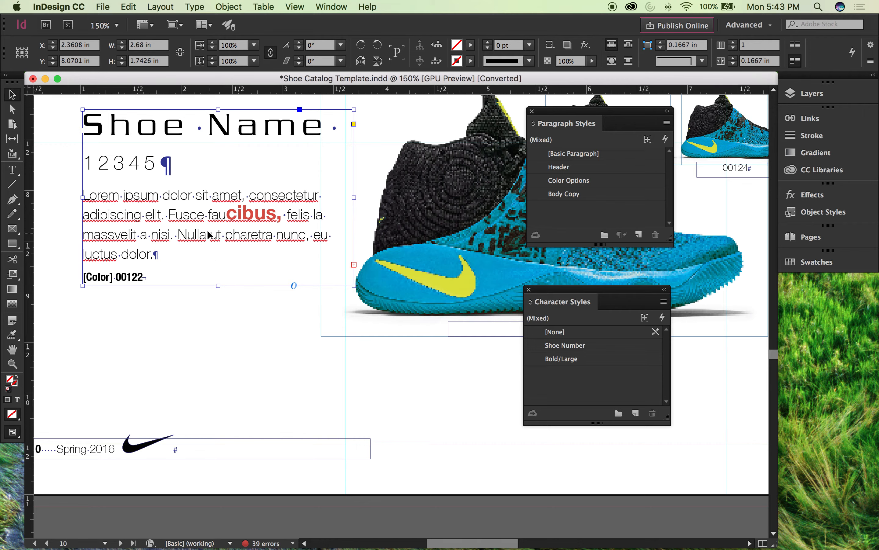
{"action": "right_click", "coordinate": [197, 243]}
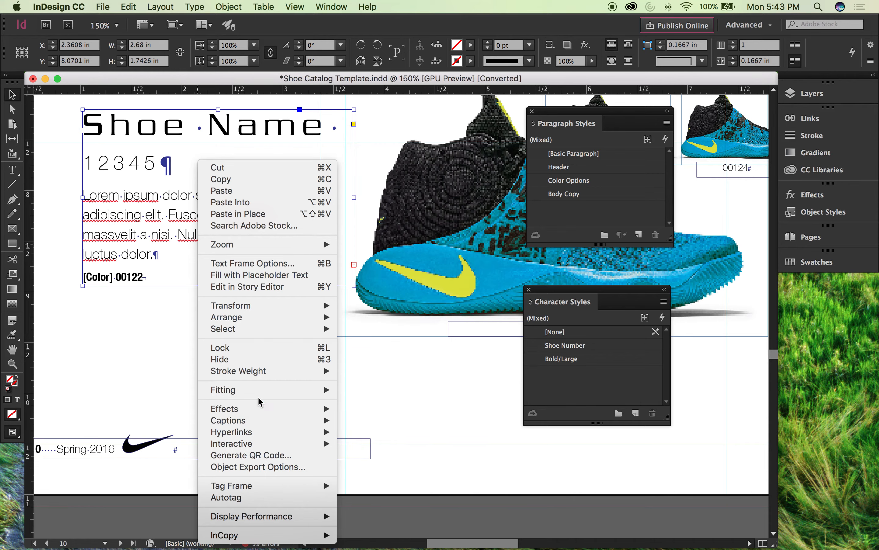
{"action": "mouse_move", "coordinate": [268, 395]}
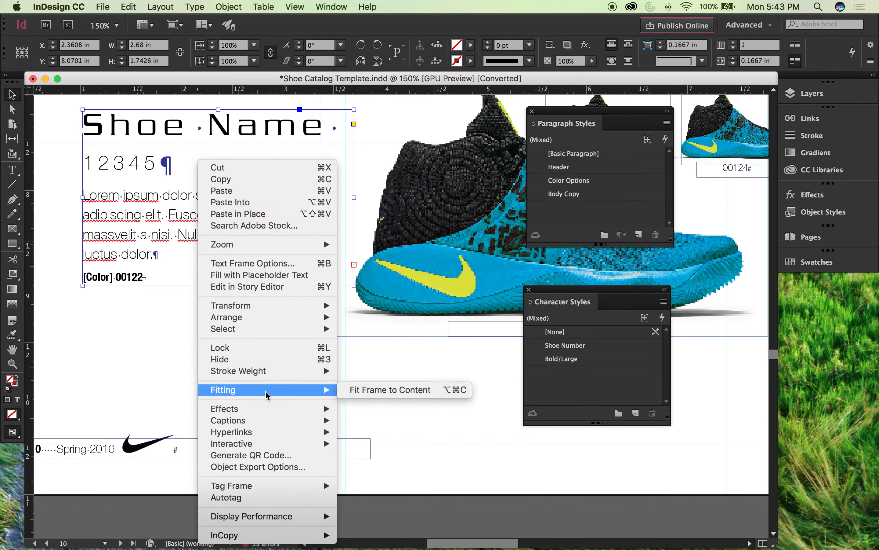
{"action": "left_click", "coordinate": [361, 393]}
{"action": "left_click", "coordinate": [210, 345]}
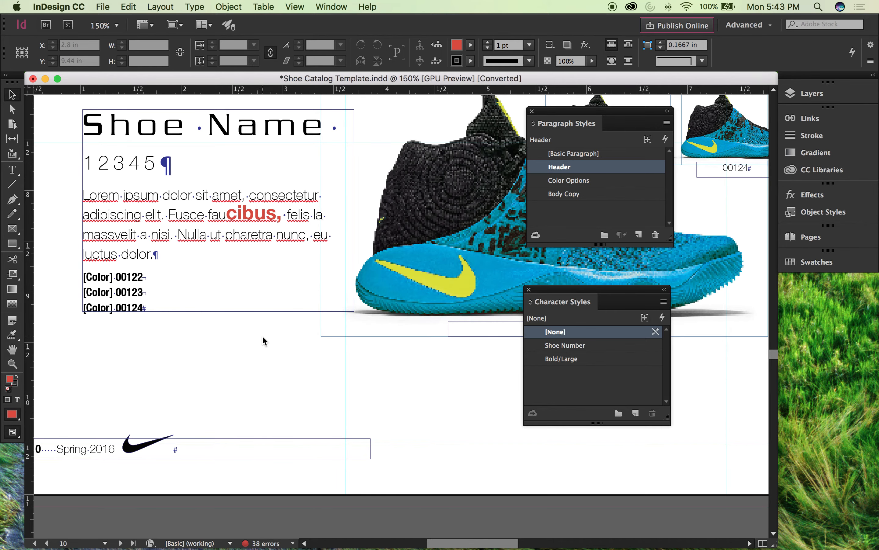
Step: Select the logo in the page 10 folio and place the text cursor between it and the end-of-story mark
{"action": "scroll", "coordinate": [261, 337], "scroll_direction": "left", "scroll_amount": 10}
{"action": "scroll", "coordinate": [263, 338], "scroll_direction": "down", "scroll_amount": 2}
{"action": "scroll", "coordinate": [263, 340], "scroll_direction": "down", "scroll_amount": 3}
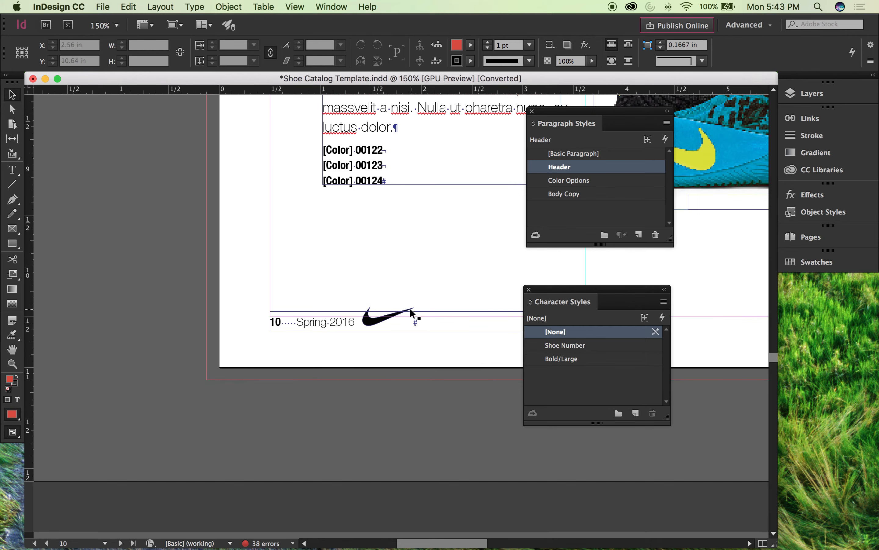
{"action": "scroll", "coordinate": [441, 292], "scroll_direction": "up", "scroll_amount": 5}
{"action": "left_click", "coordinate": [309, 323]}
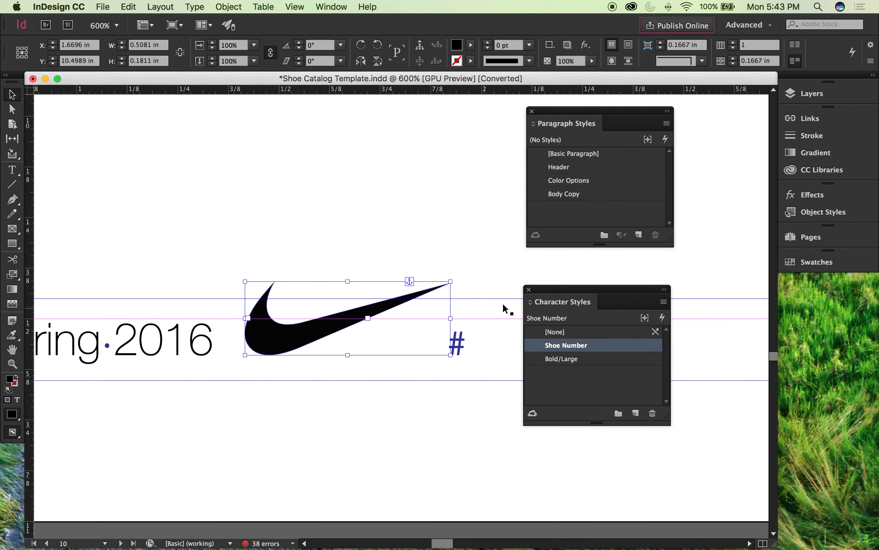
{"action": "key", "text": "t"}
{"action": "left_click", "coordinate": [479, 306]}
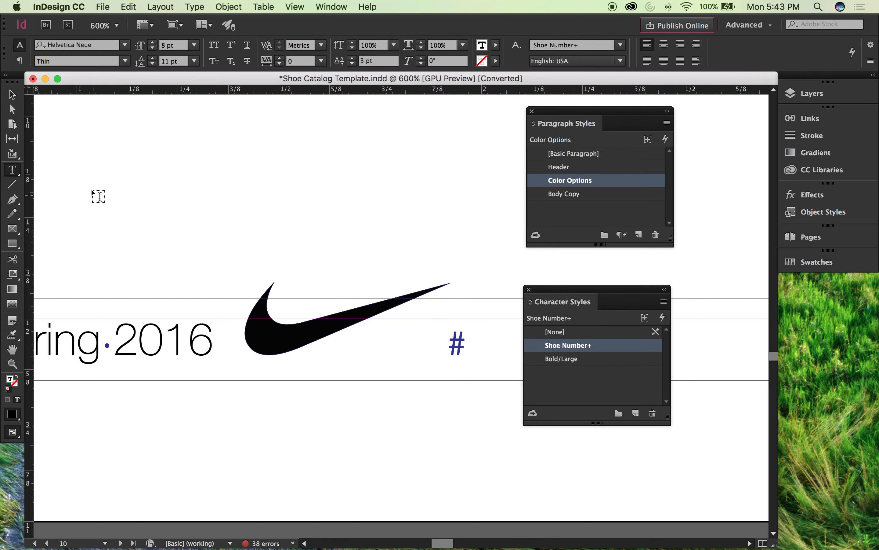
Step: Show the folio logo's anchor points with Direct Selection, try to move a point on its inner curve, and deselect it
{"action": "left_click", "coordinate": [13, 94]}
{"action": "left_click", "coordinate": [157, 233]}
{"action": "left_click", "coordinate": [269, 336]}
{"action": "left_click", "coordinate": [308, 271]}
{"action": "key", "text": "a"}
{"action": "left_click", "coordinate": [276, 286]}
{"action": "left_click", "coordinate": [275, 283]}
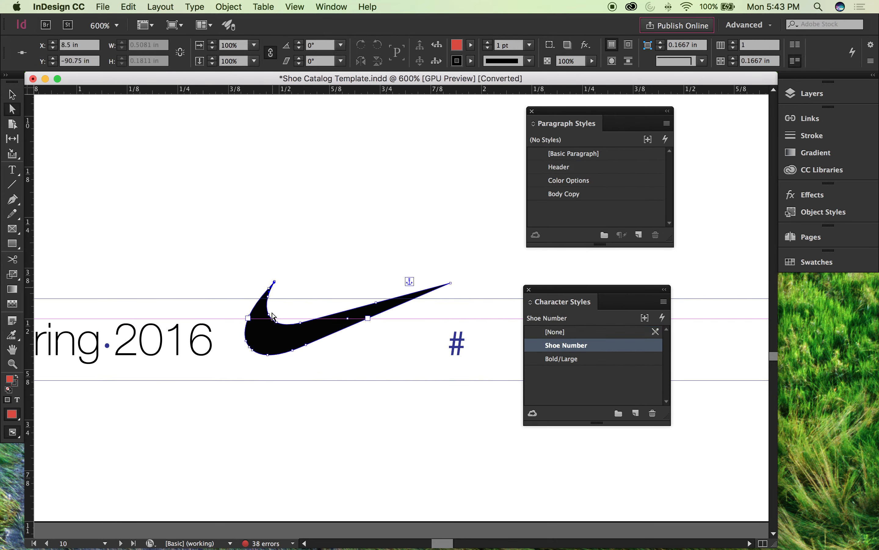
{"action": "left_click", "coordinate": [300, 322]}
{"action": "left_click_drag", "start_coordinate": [300, 322], "coordinate": [338, 265]}
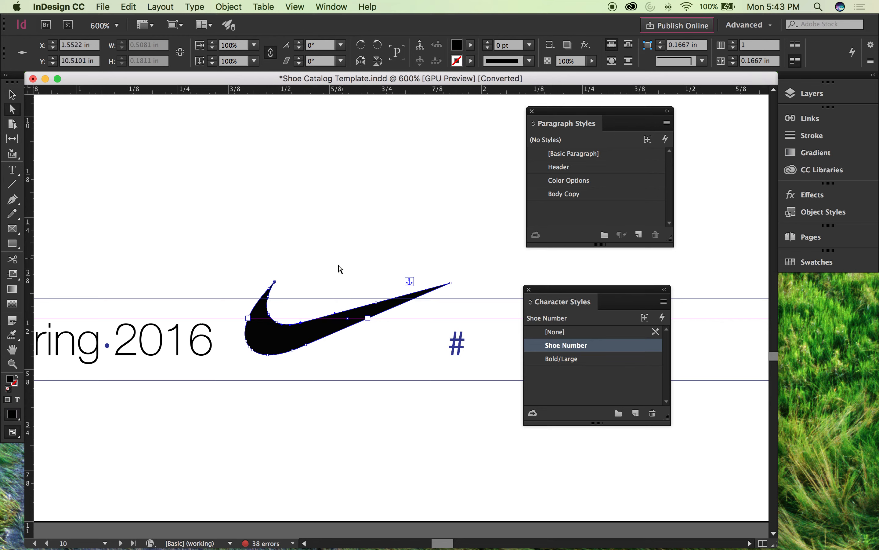
{"action": "left_click", "coordinate": [300, 322]}
{"action": "left_click", "coordinate": [326, 364]}
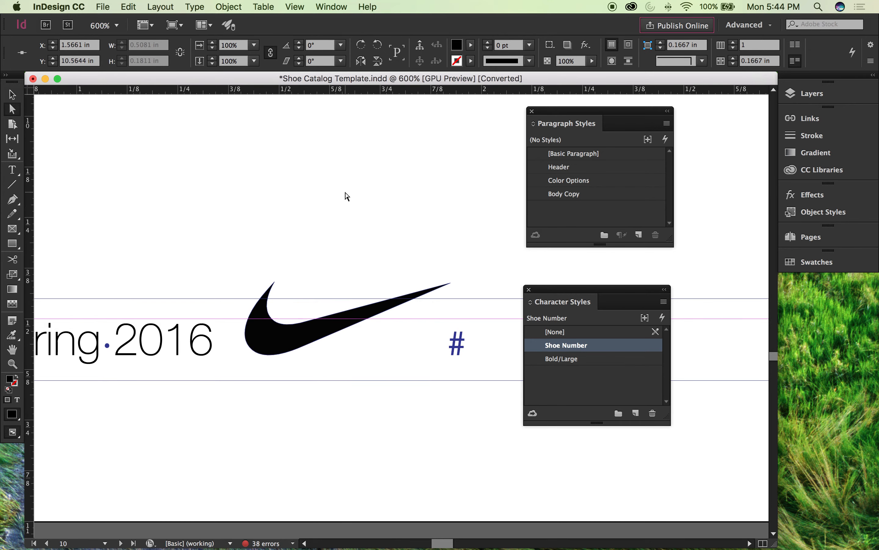
Step: Highlight the anchored logo as a text character within the page 10 folio line, and return to object selection
{"action": "scroll", "coordinate": [346, 196], "scroll_direction": "right", "scroll_amount": 4}
{"action": "left_click", "coordinate": [12, 95]}
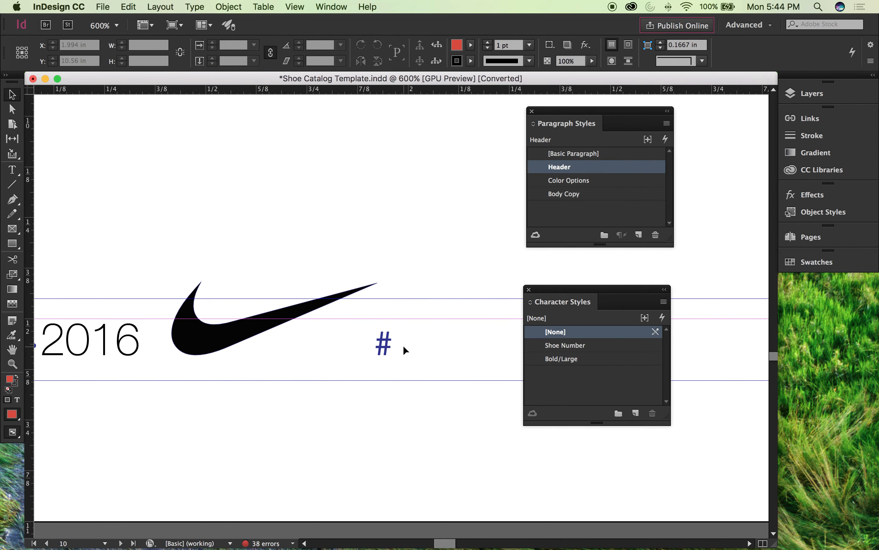
{"action": "double_click", "coordinate": [393, 340]}
{"action": "left_click_drag", "start_coordinate": [308, 332], "coordinate": [235, 333]}
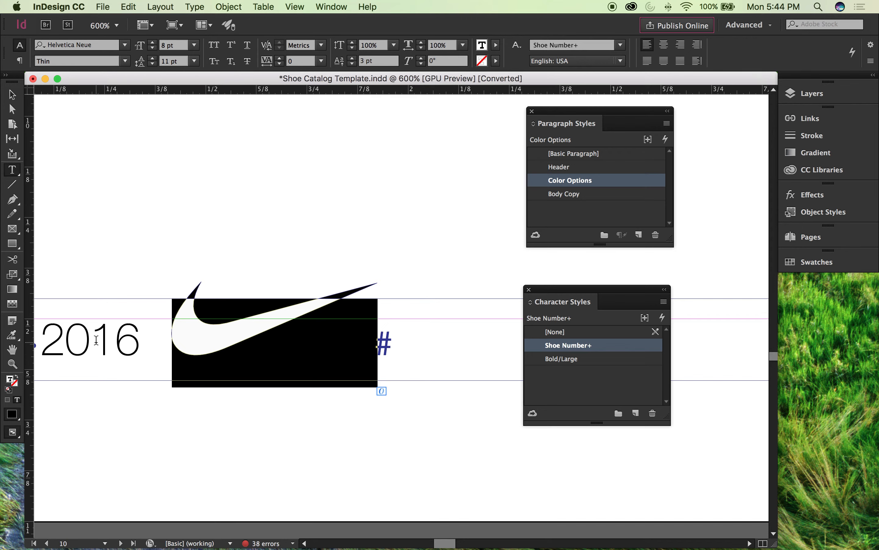
{"action": "left_click_drag", "start_coordinate": [139, 340], "coordinate": [164, 343]}
{"action": "left_click_drag", "start_coordinate": [381, 343], "coordinate": [247, 343]}
{"action": "left_click", "coordinate": [12, 95]}
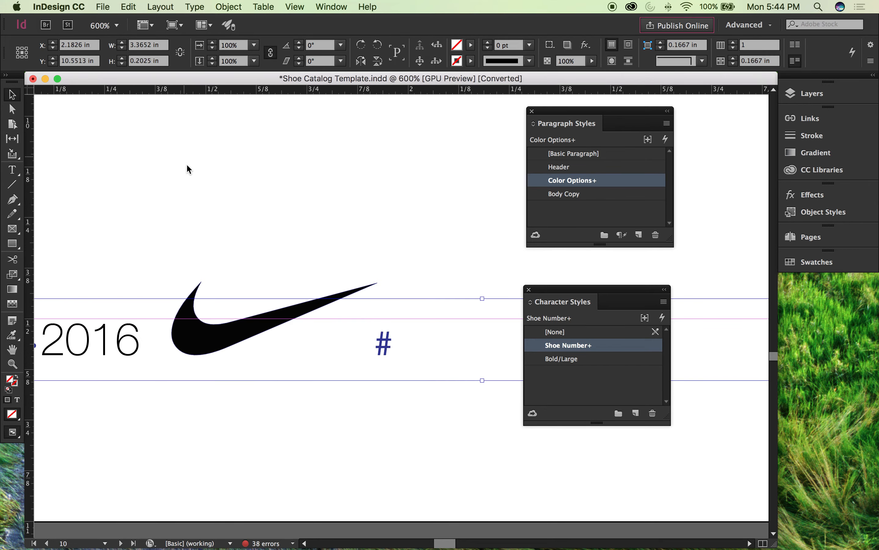
Step: Paste a separate copy of the folio logo, place it above the folio at about X 1.87 in, Y 10.09 in, and show its anchor points
{"action": "left_click", "coordinate": [242, 334]}
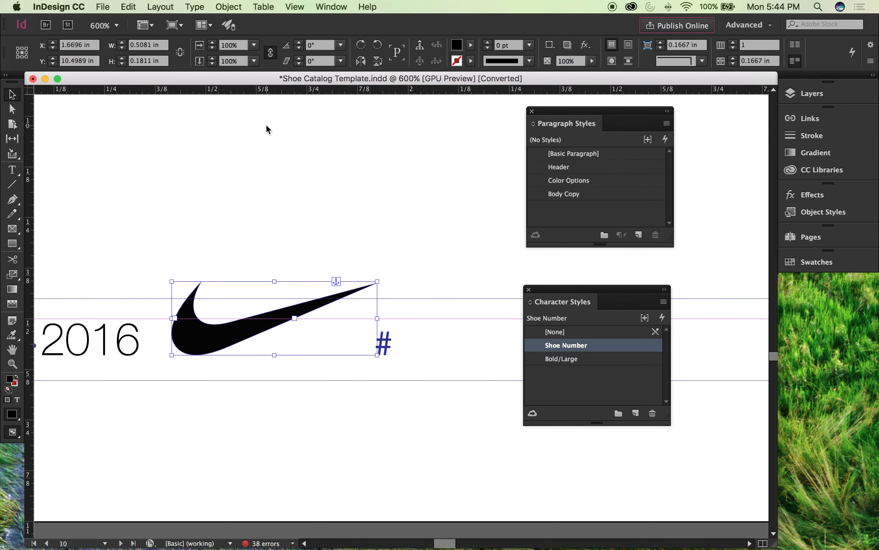
{"action": "key", "text": "super+v"}
{"action": "left_click_drag", "start_coordinate": [305, 331], "coordinate": [258, 164]}
{"action": "key", "text": "a"}
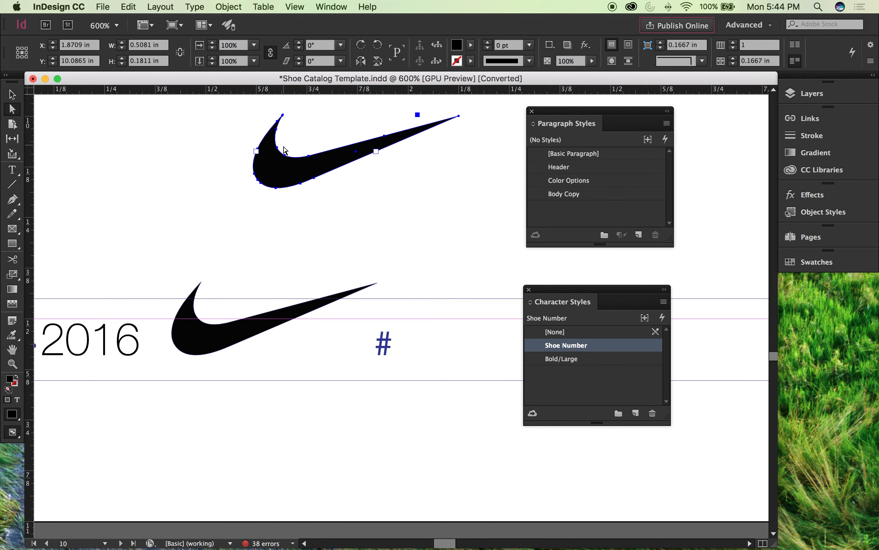
{"action": "left_click", "coordinate": [284, 147]}
Step: Enter the page 10 folio text beside the anchored logo for text editing
{"action": "key", "text": "v"}
{"action": "double_click", "coordinate": [365, 339]}
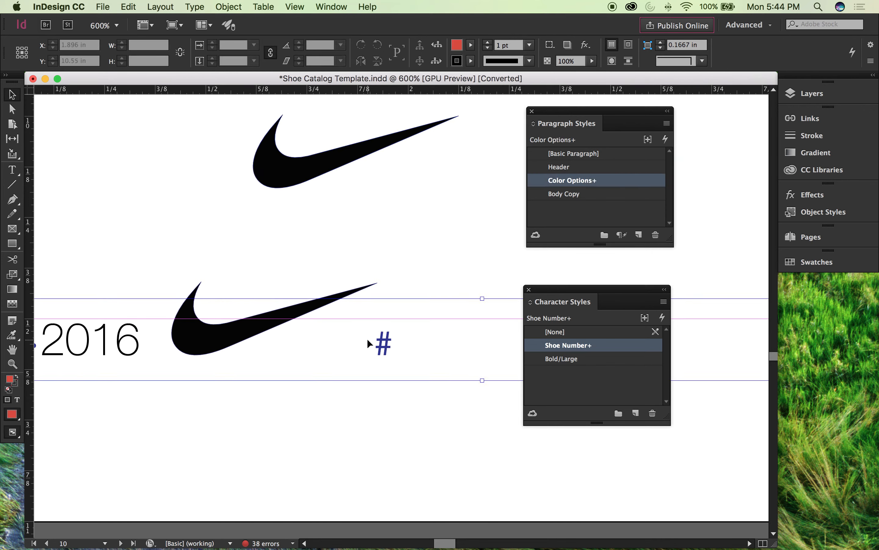